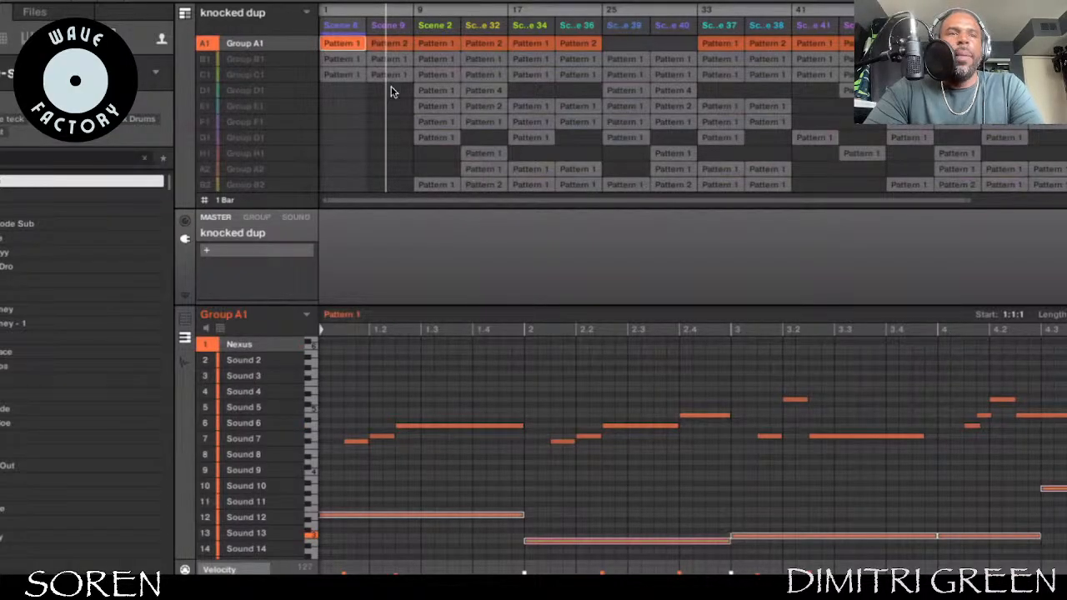
# Show the notes of Group A1's Pattern 1 in Scene 8 and clear the note selection
pyautogui.scroll(-1, 957, 548)
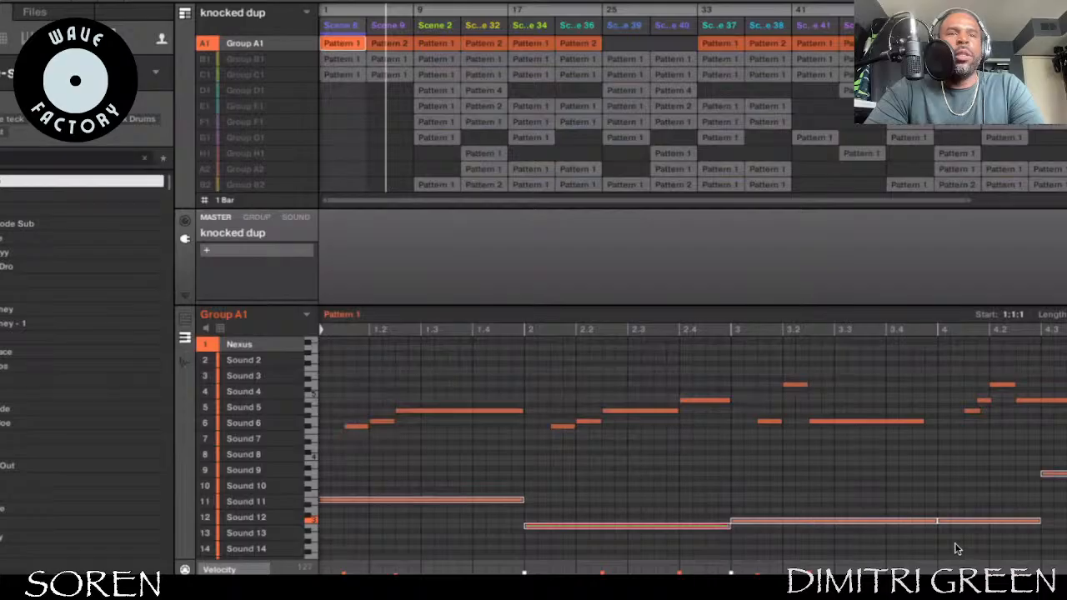
pyautogui.rightClick(957, 549)
pyautogui.click(891, 468)
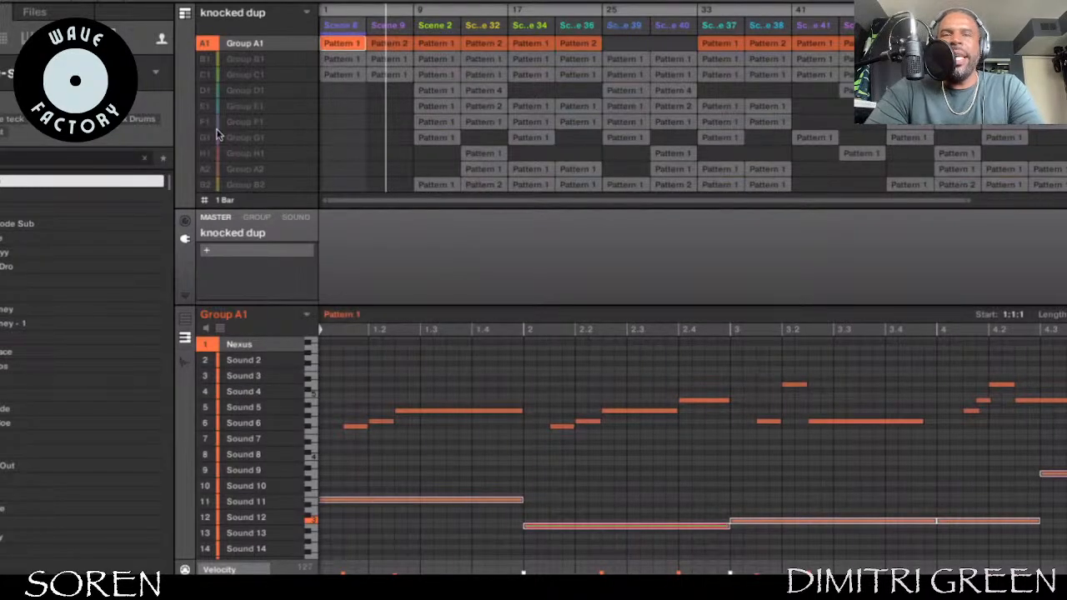
pyautogui.click(358, 56)
pyautogui.click(340, 41)
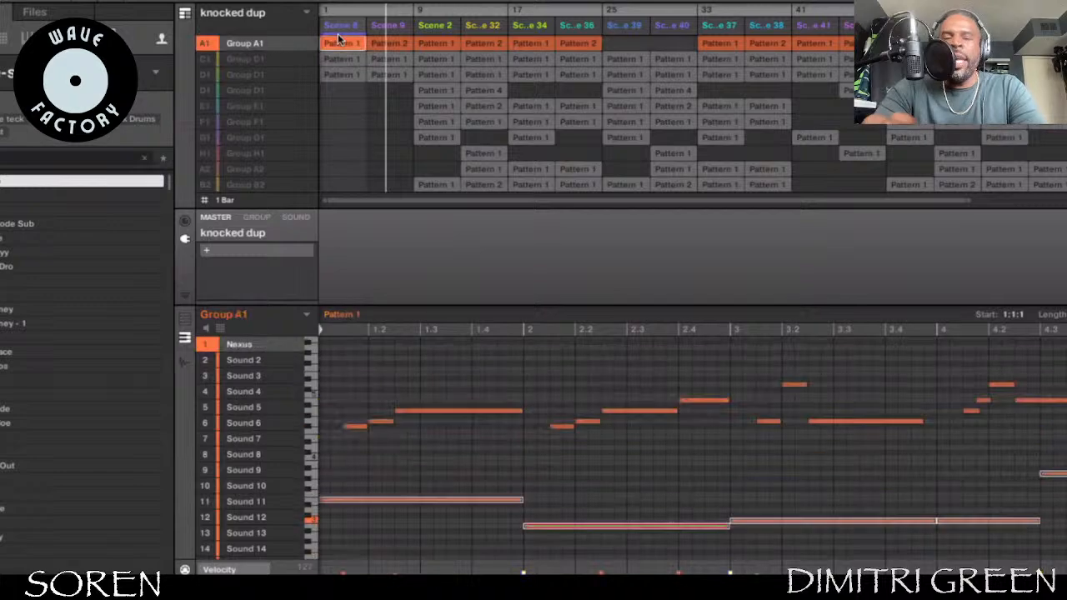
pyautogui.click(411, 437)
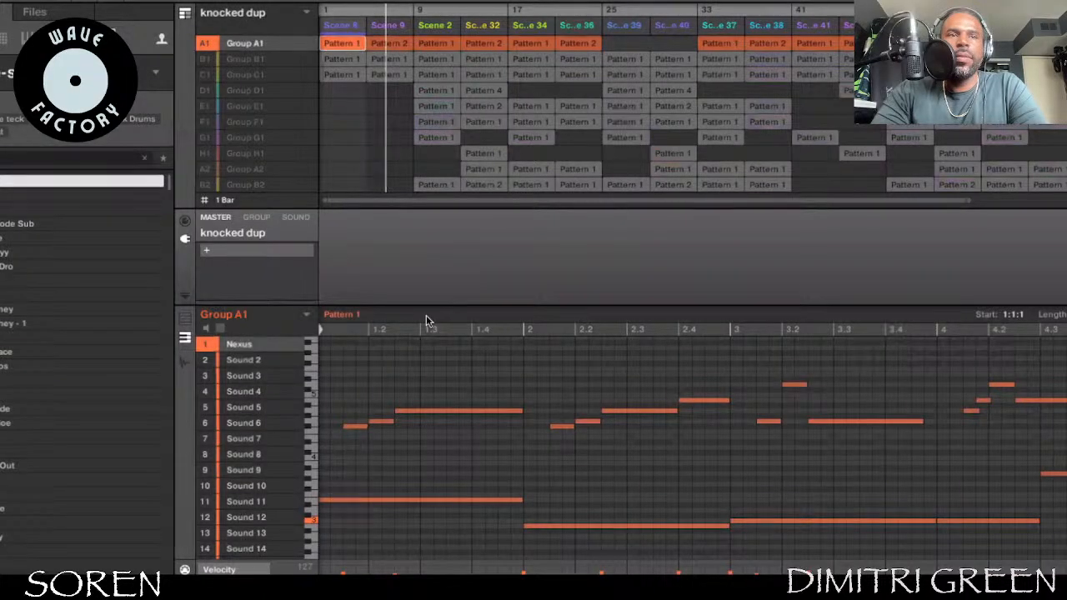
# View Group B1's Pattern 1, play Group A1 alone from Scene 8, and open its Pattern 2 in Scene 9
pyautogui.click(342, 59)
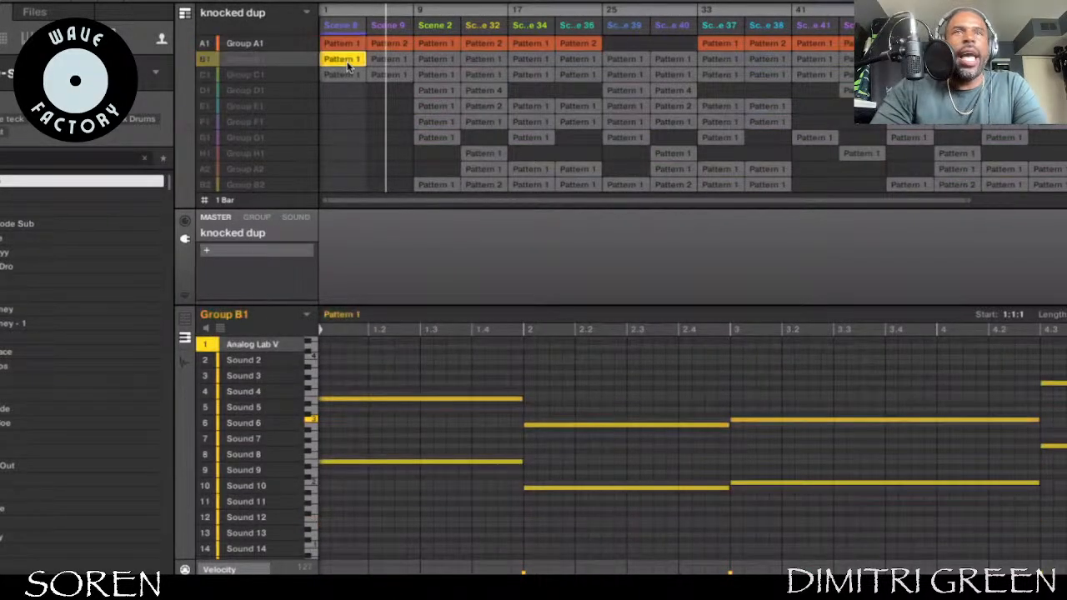
pyautogui.click(346, 44)
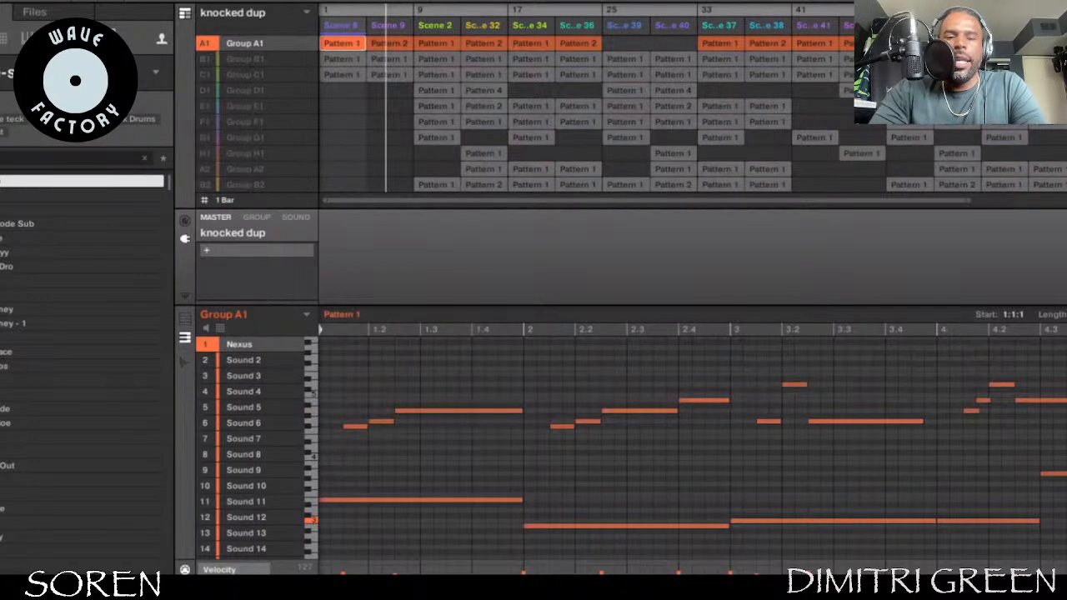
pyautogui.press('space')
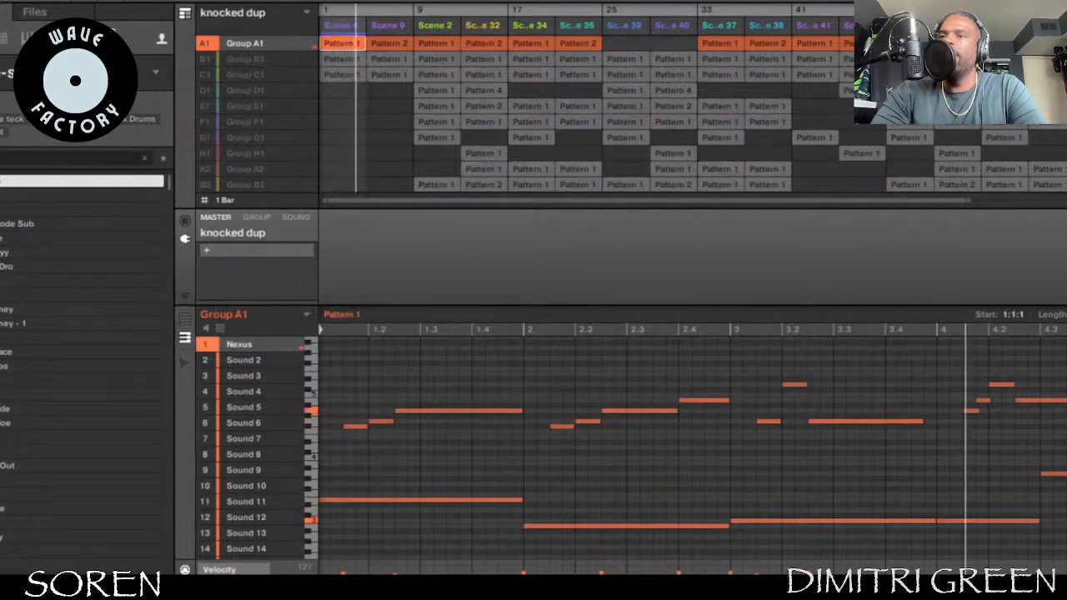
pyautogui.click(388, 44)
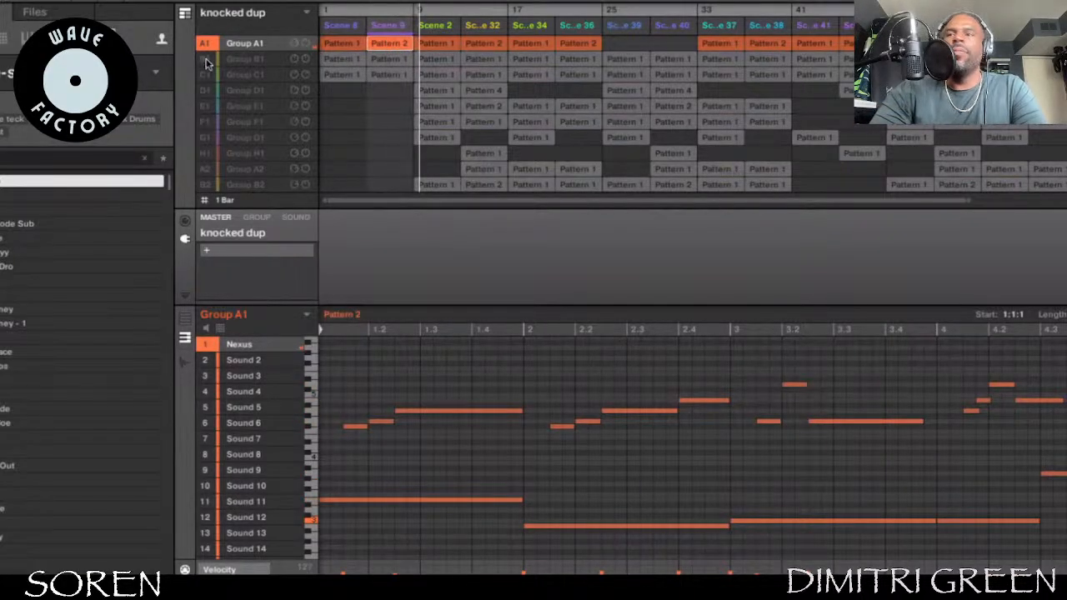
# Listen to Groups B1 and C1 together with Group A1 muted, and view Group A3's Pattern 1 notes
pyautogui.click(206, 60)
pyautogui.click(206, 75)
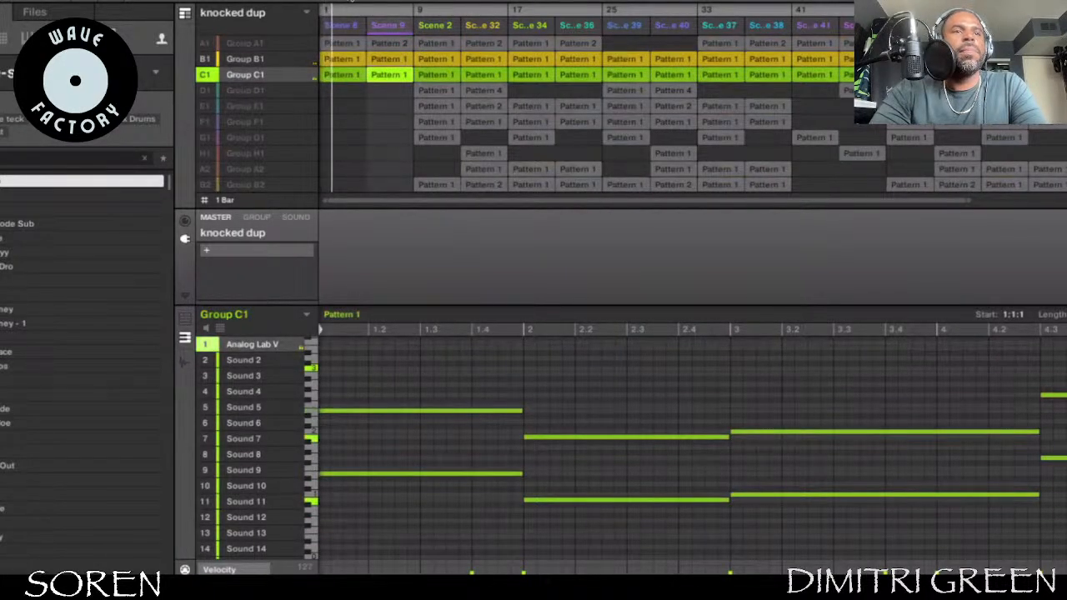
pyautogui.scroll(-5, 366, 92)
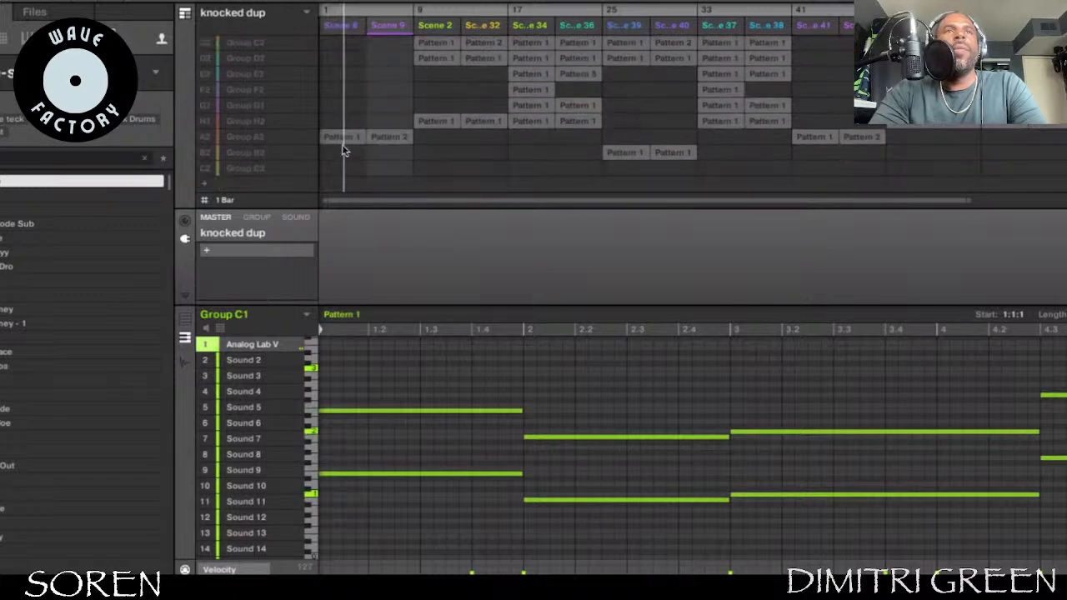
pyautogui.click(348, 138)
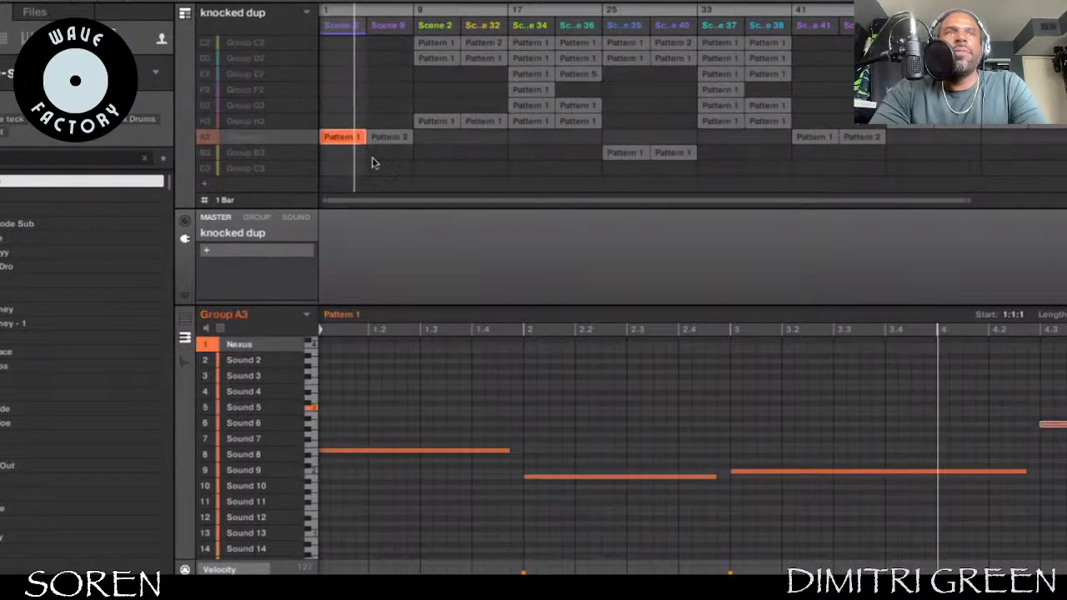
pyautogui.scroll(5, 374, 162)
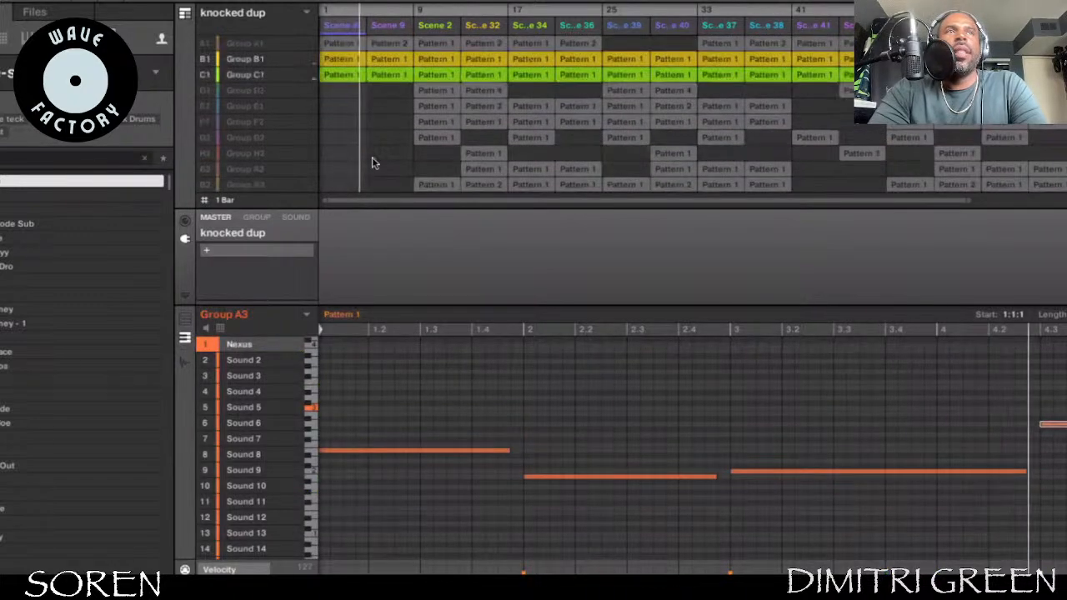
# Mute Group B1 to hear Group C1 alone and show the higher notes of its Pattern 1 in Scene 8
pyautogui.click(343, 73)
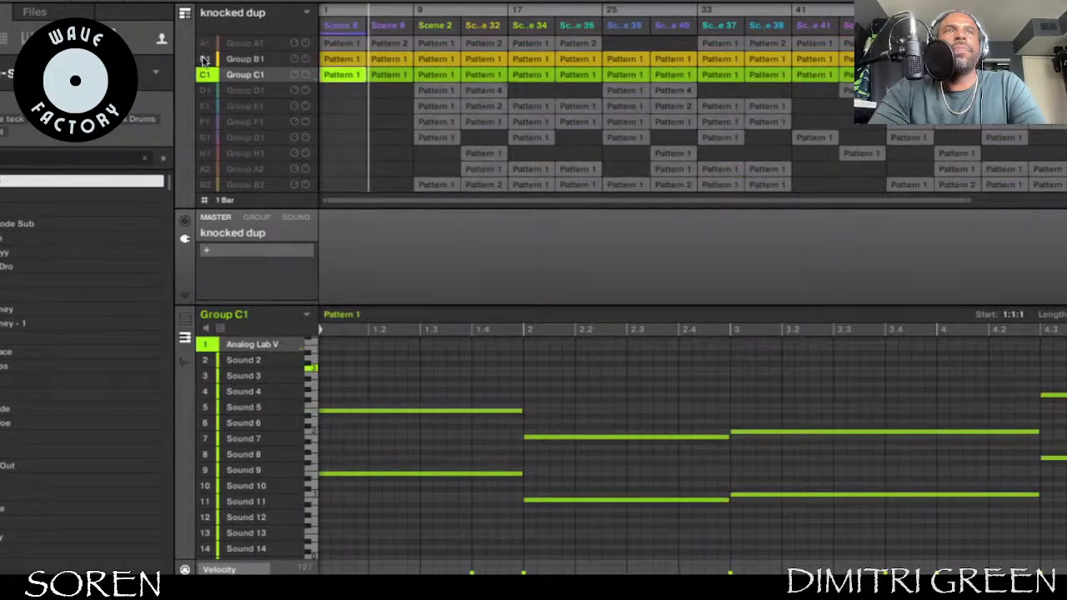
pyautogui.click(203, 75)
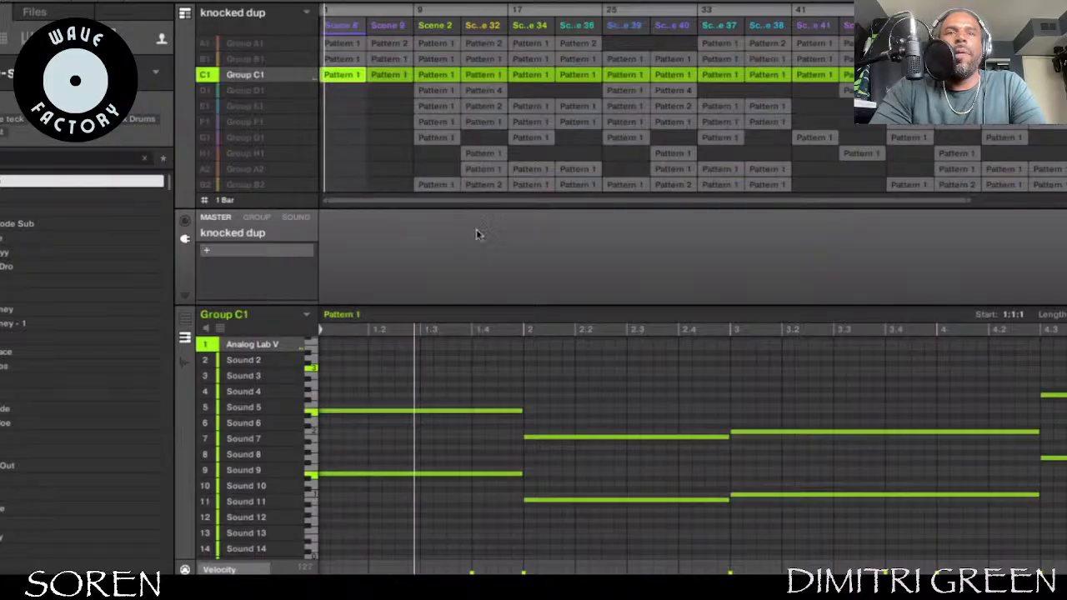
pyautogui.scroll(5, 537, 359)
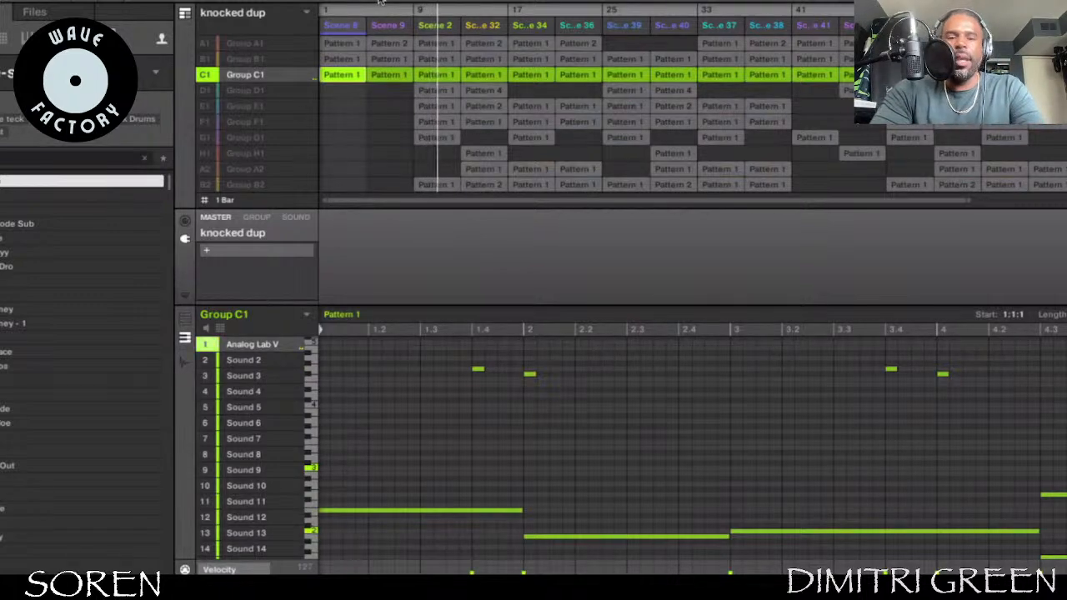
# Unmute Group B1, mute Group C1, and play Group B1's Pattern 1 in Scene 8 on its own
pyautogui.click(247, 59)
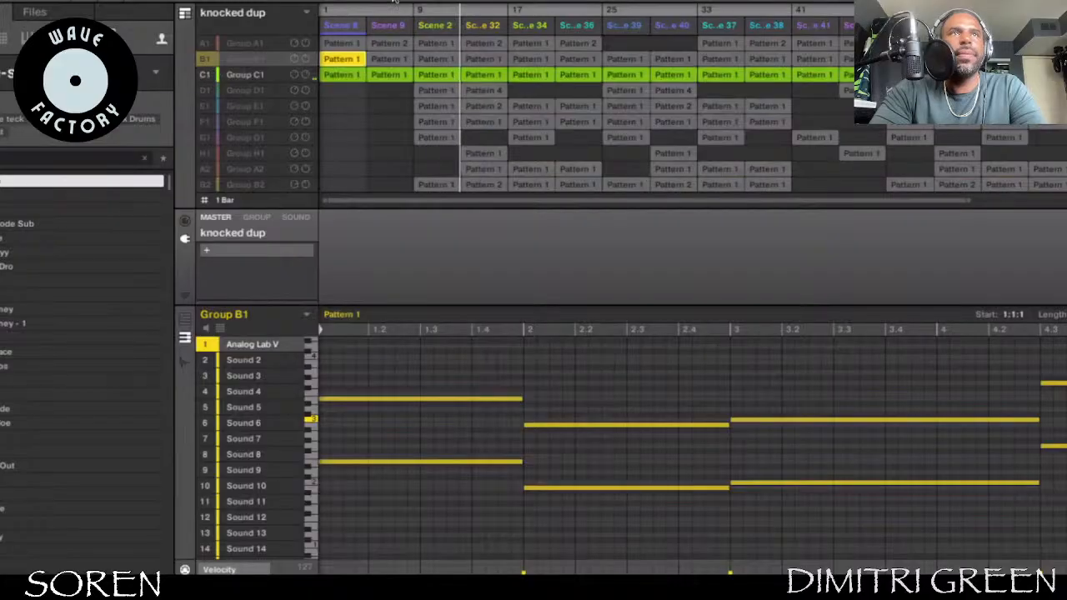
pyautogui.click(219, 57)
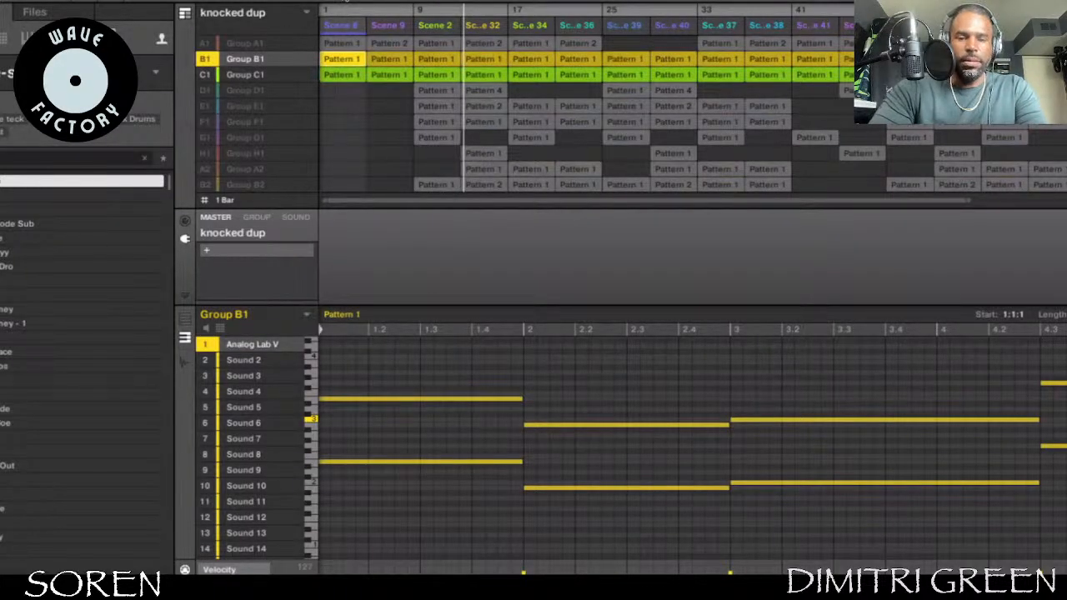
pyautogui.click(342, 73)
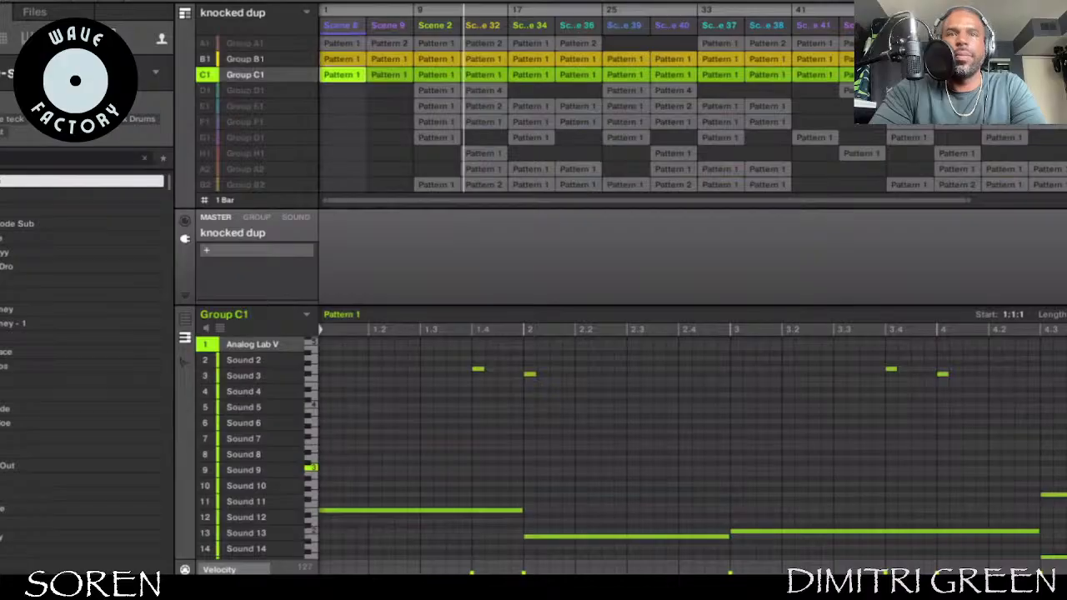
pyautogui.click(344, 60)
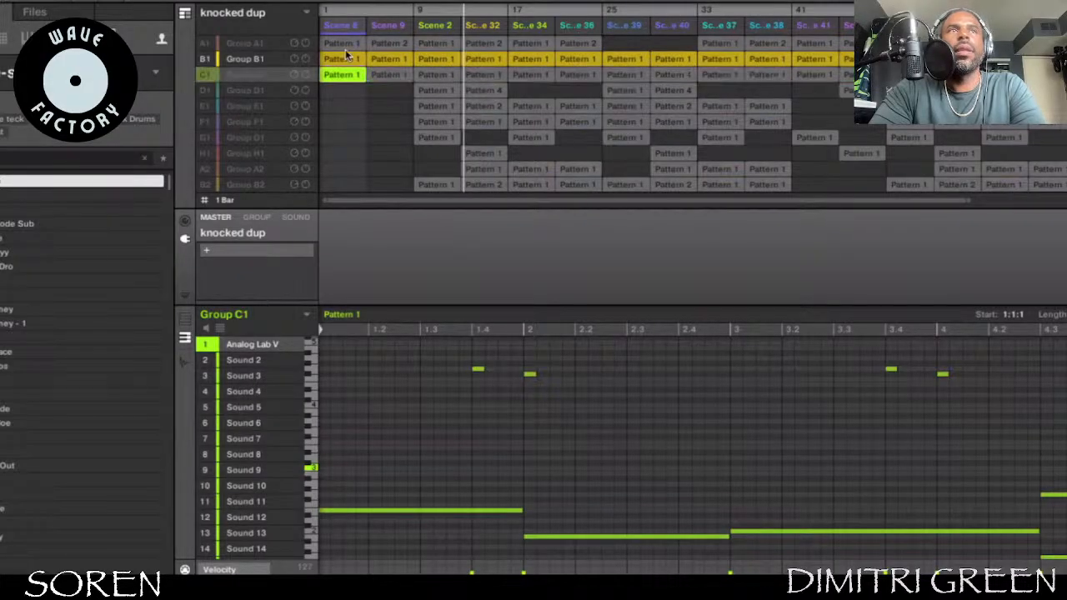
pyautogui.press('space')
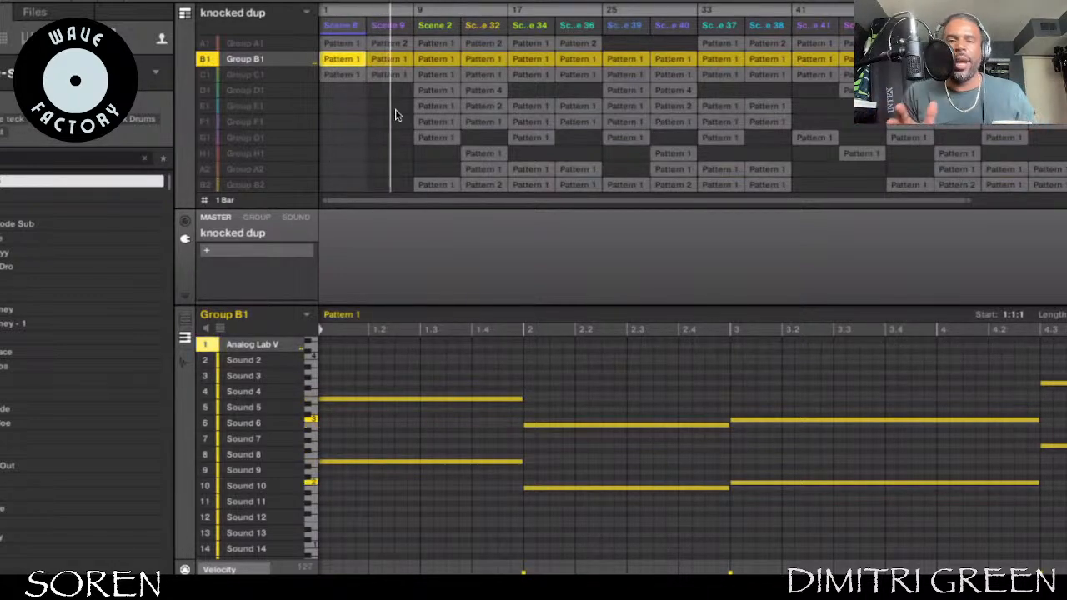
# Bring Group C1 back in, loop Scene 2 and Scene 32, and unmute Group D1's bass
pyautogui.click(393, 76)
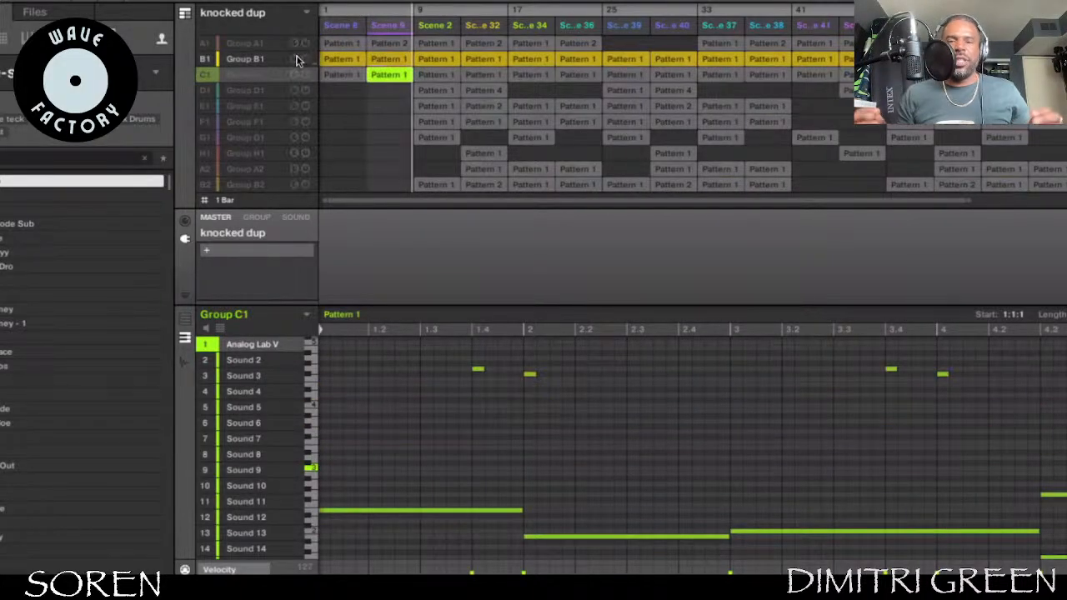
pyautogui.click(436, 90)
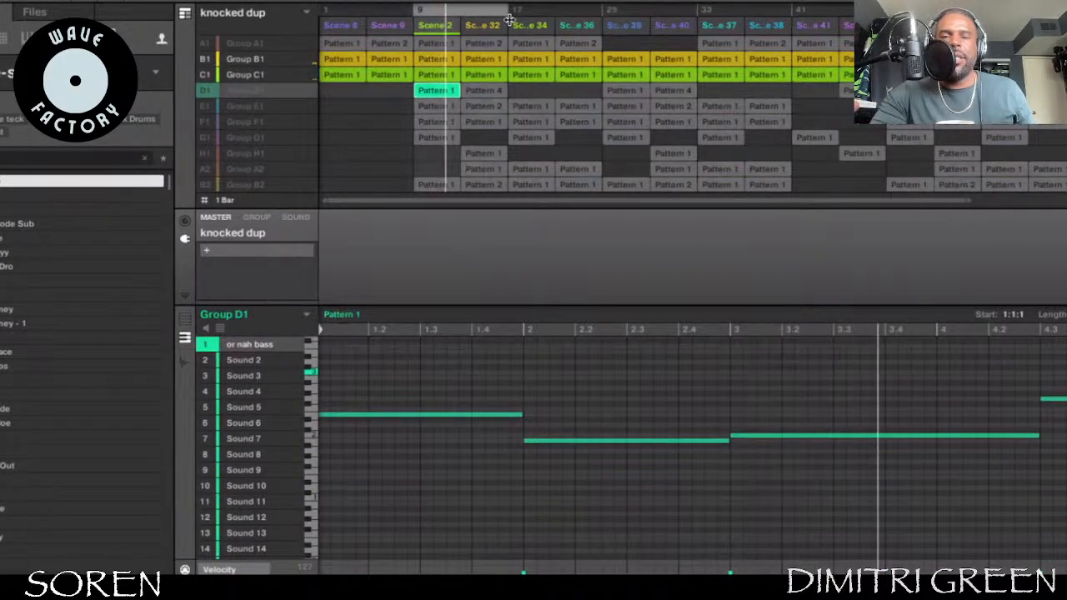
pyautogui.click(205, 91)
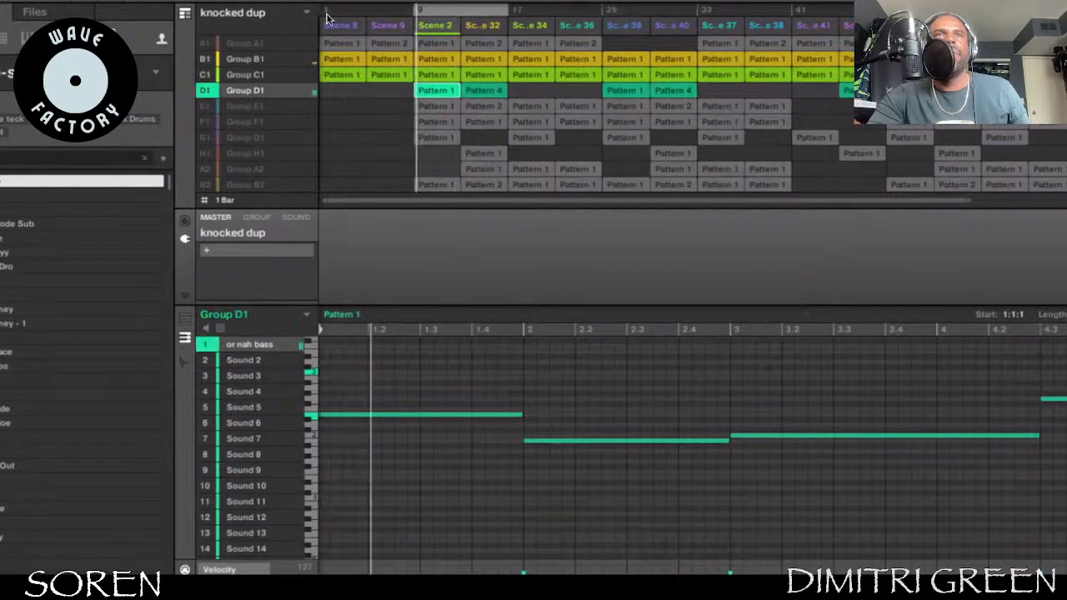
# Solo Group D1's bass for a listen and bring Groups B1 and C1 back in with it
pyautogui.rightClick(206, 93)
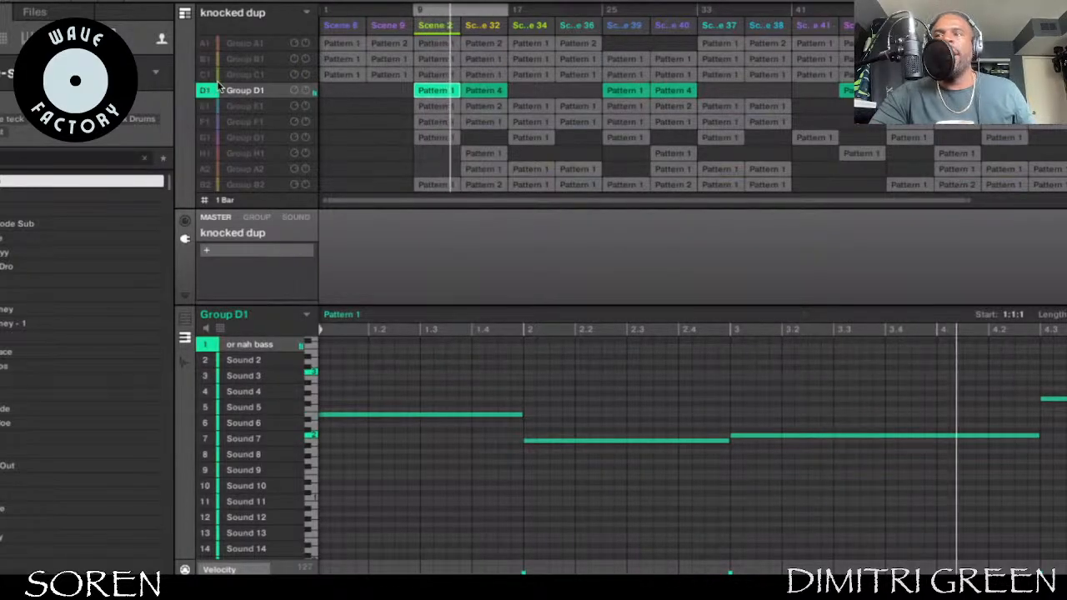
pyautogui.click(204, 76)
pyautogui.click(204, 76)
pyautogui.click(204, 50)
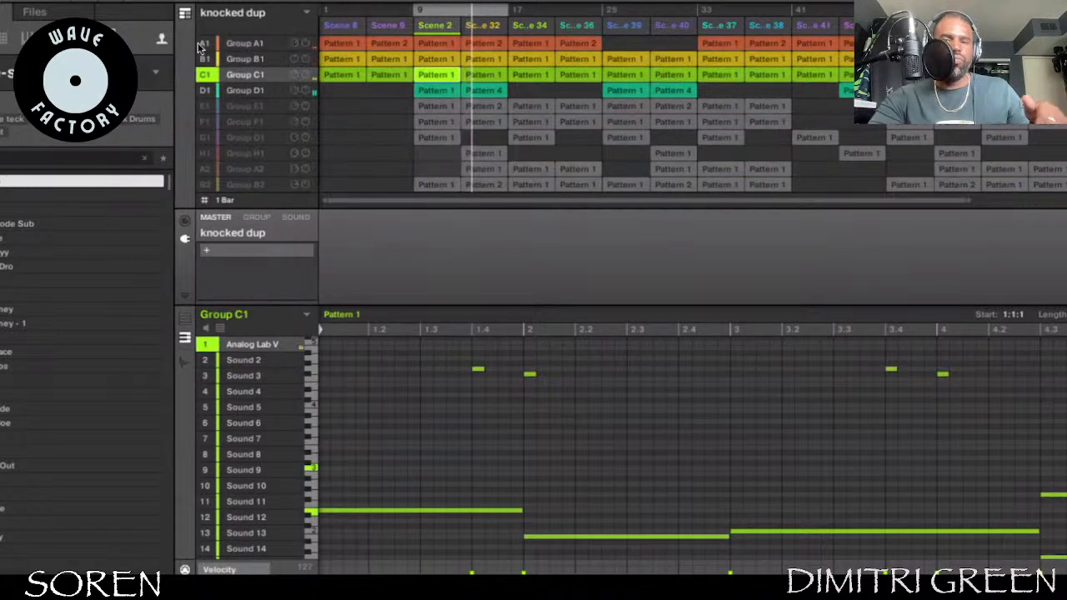
# Open Group E1's clap Pattern 1 in Scene 2 and unmute Groups E1 and A1
pyautogui.click(459, 112)
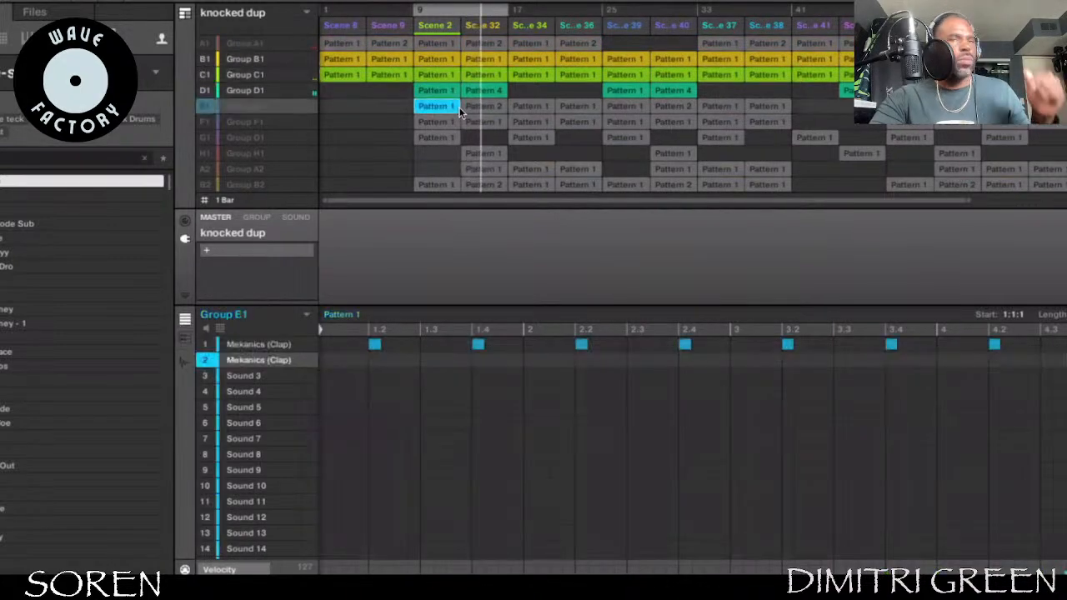
pyautogui.click(203, 105)
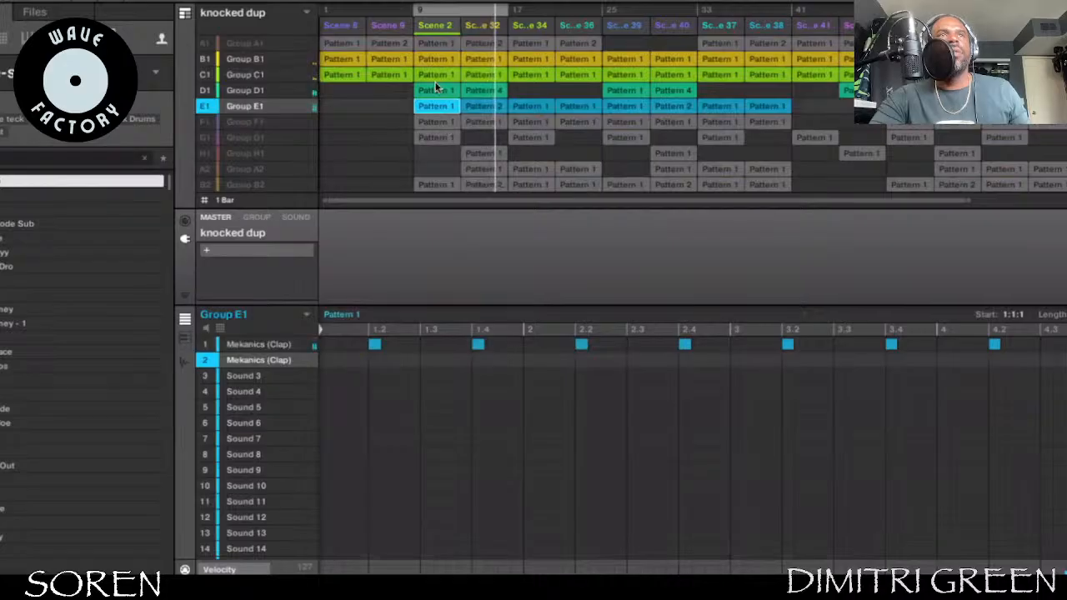
pyautogui.click(205, 43)
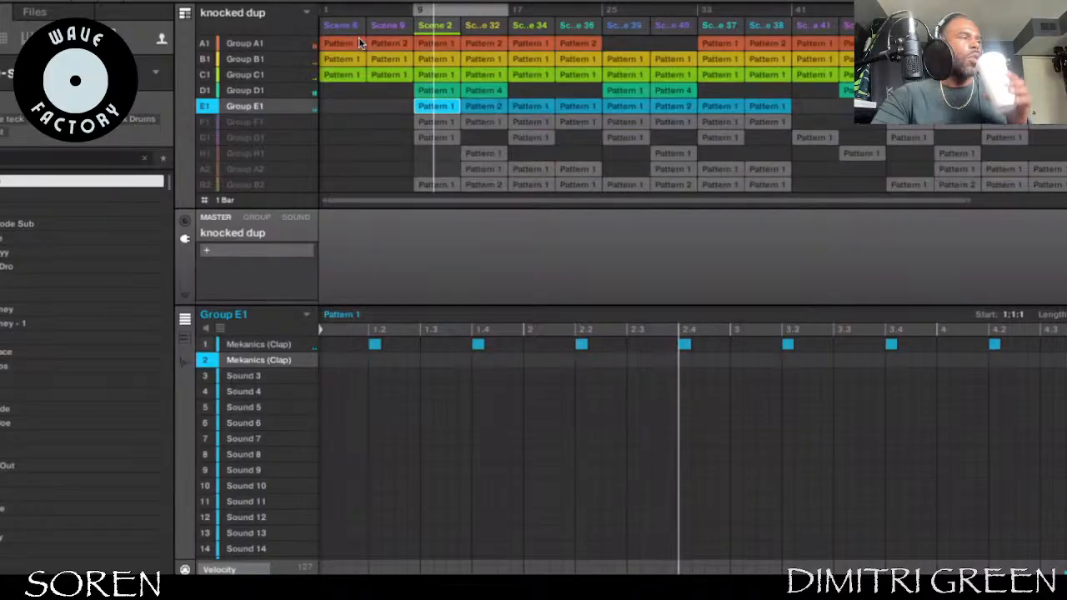
# Show the sound-level plug-in settings of Group E1's Mekanics clap and mute Group E1
pyautogui.click(295, 216)
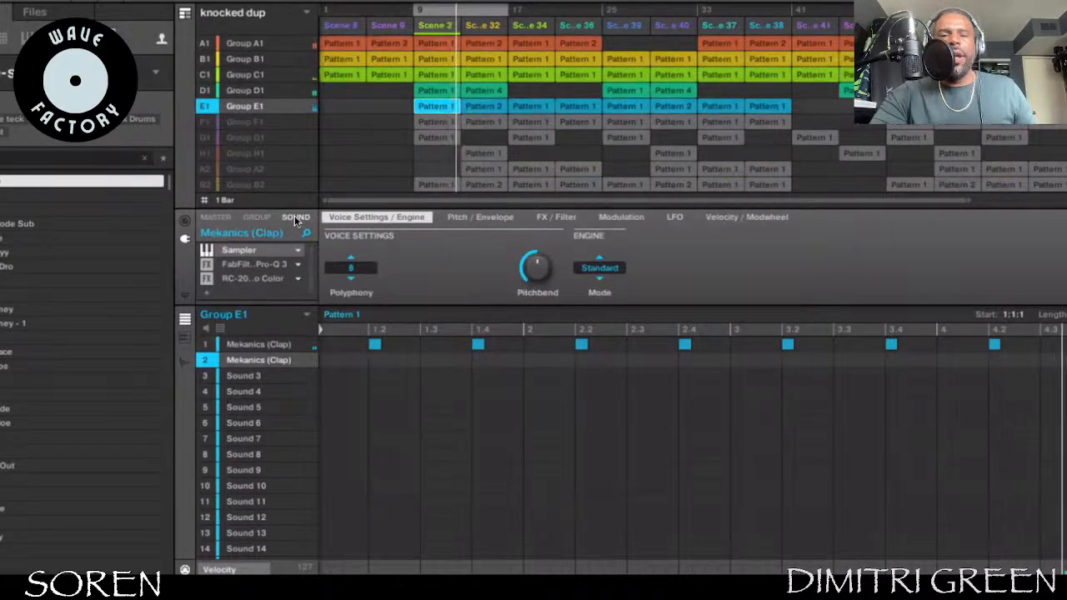
pyautogui.click(205, 114)
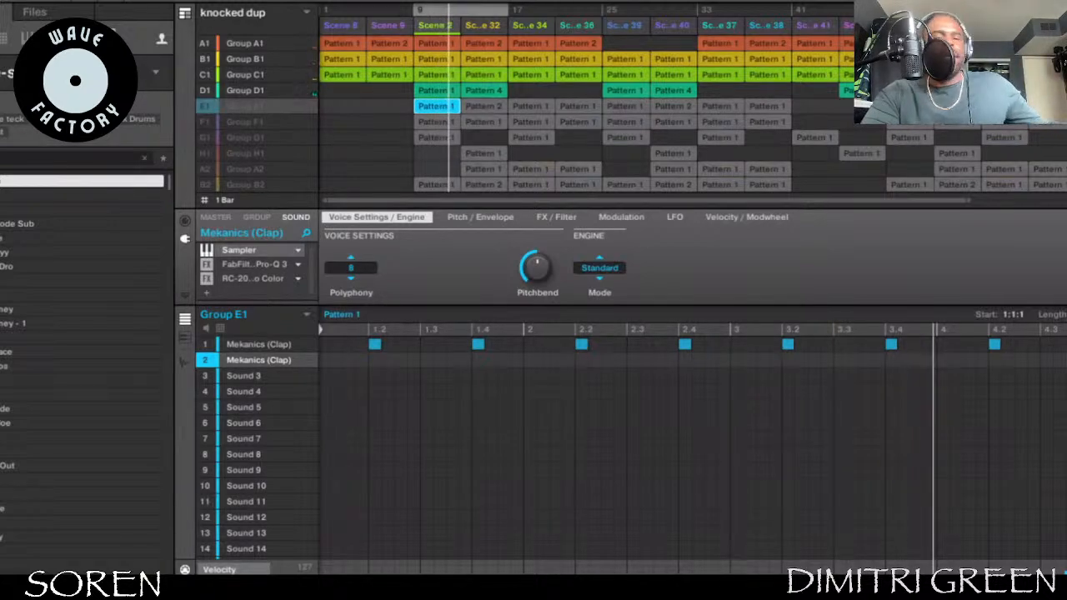
# Examine the sound plug-in chains and notes of the Scene 2 patterns in Groups D1, C1, E1 and B1
pyautogui.click(450, 89)
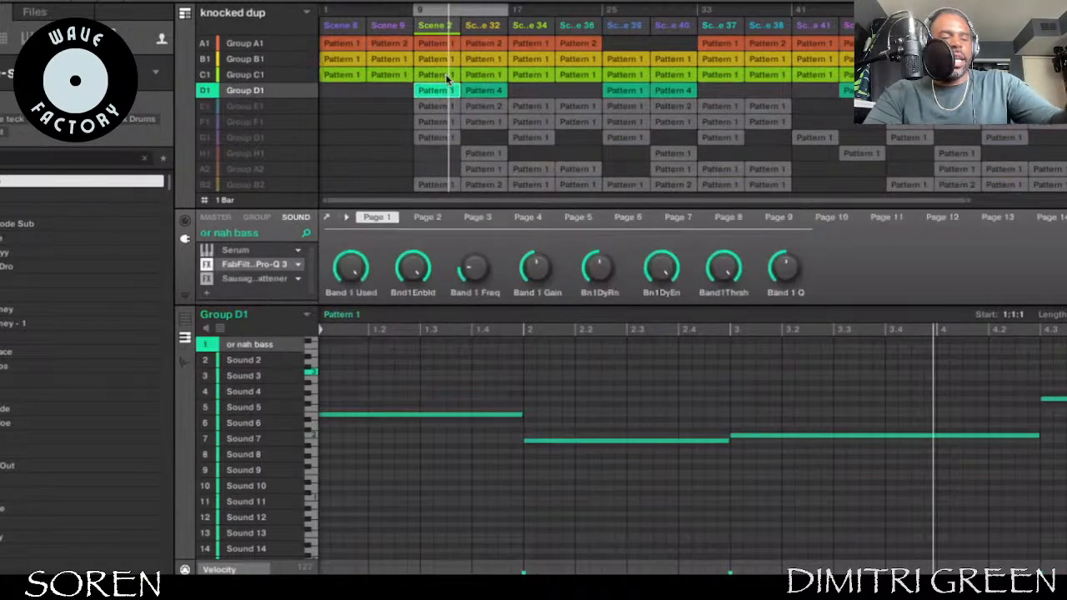
pyautogui.click(448, 76)
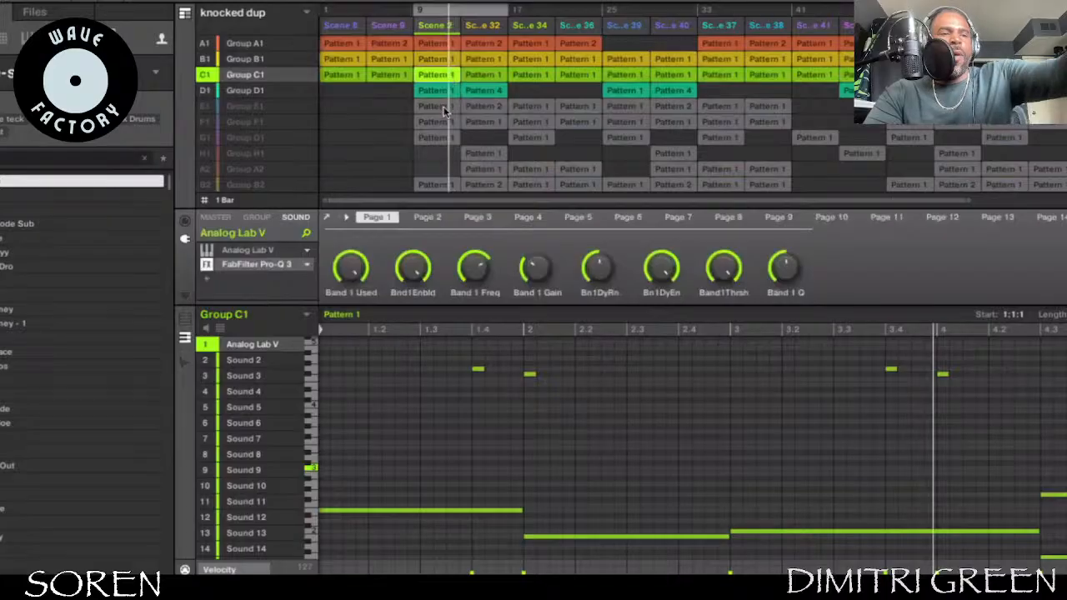
pyautogui.click(445, 107)
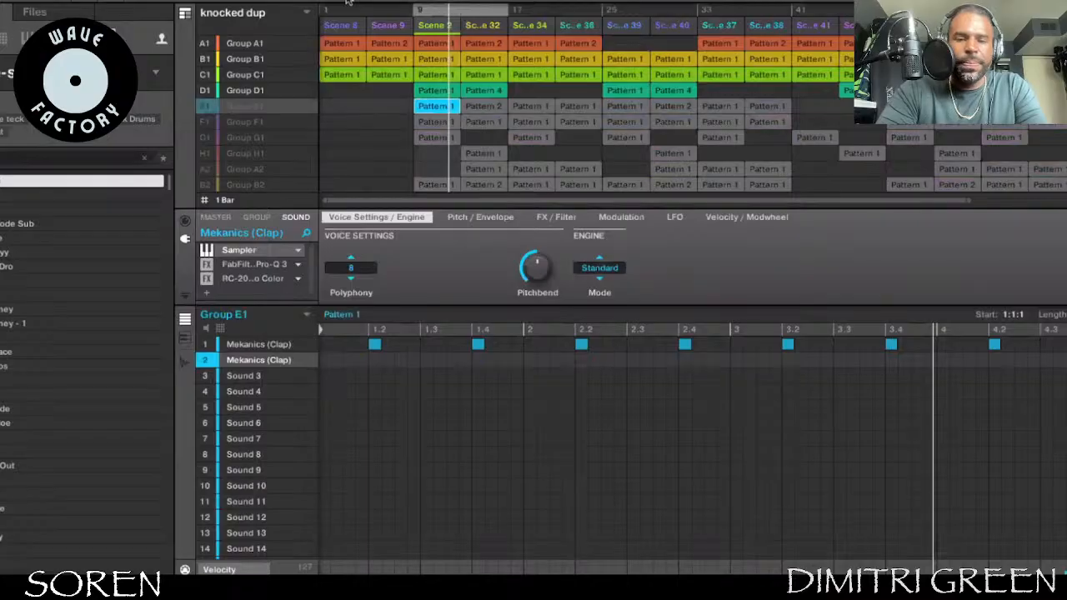
pyautogui.click(448, 58)
pyautogui.click(443, 75)
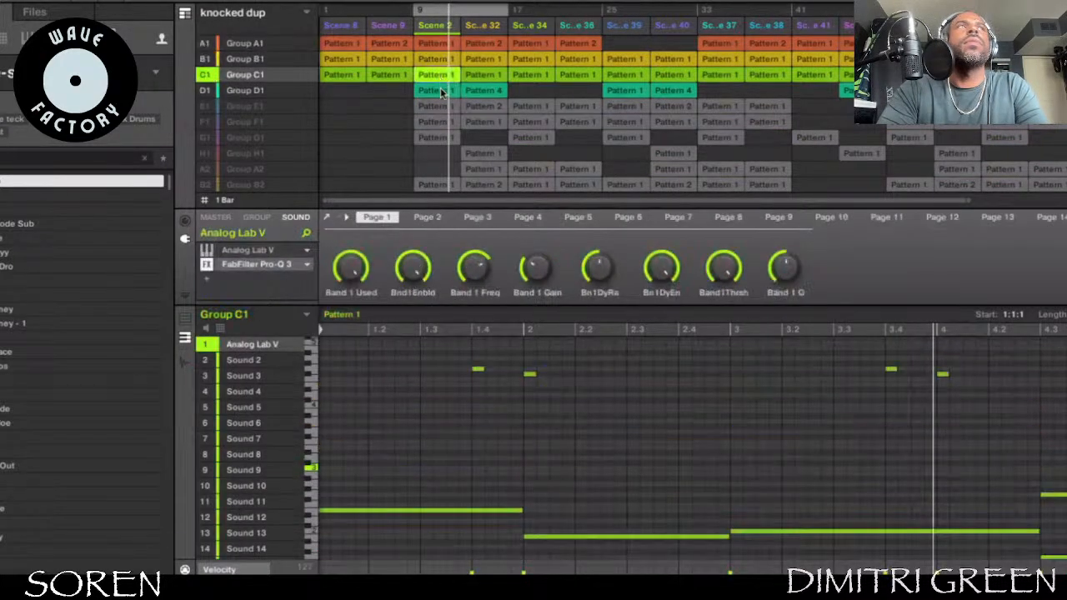
pyautogui.click(443, 90)
pyautogui.click(448, 60)
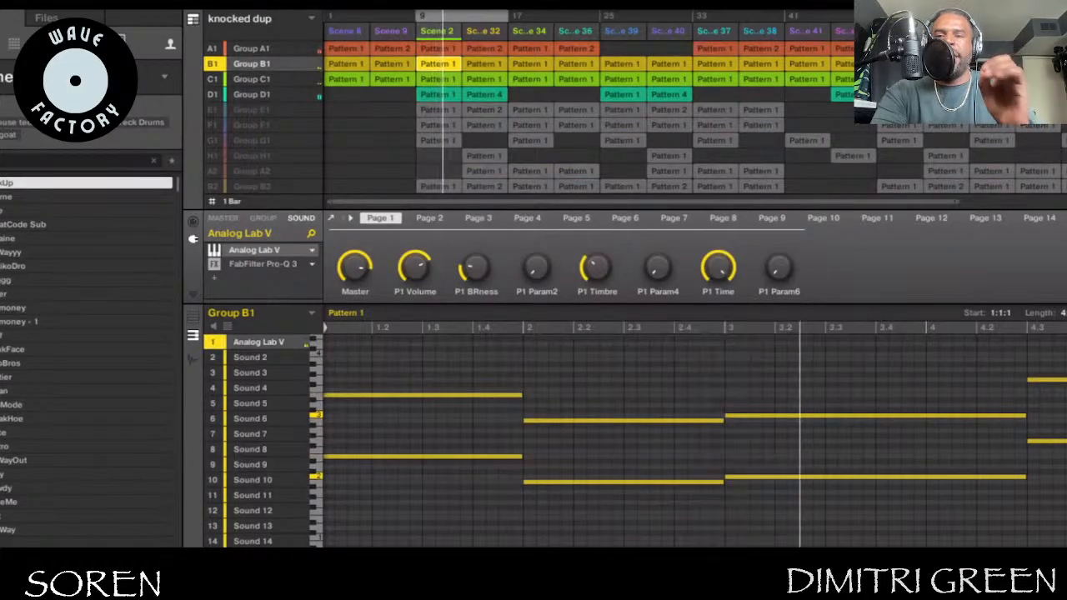
# View the notes and plug-ins of the Scene 2 patterns in Groups E1, C1 and D1
pyautogui.click(443, 116)
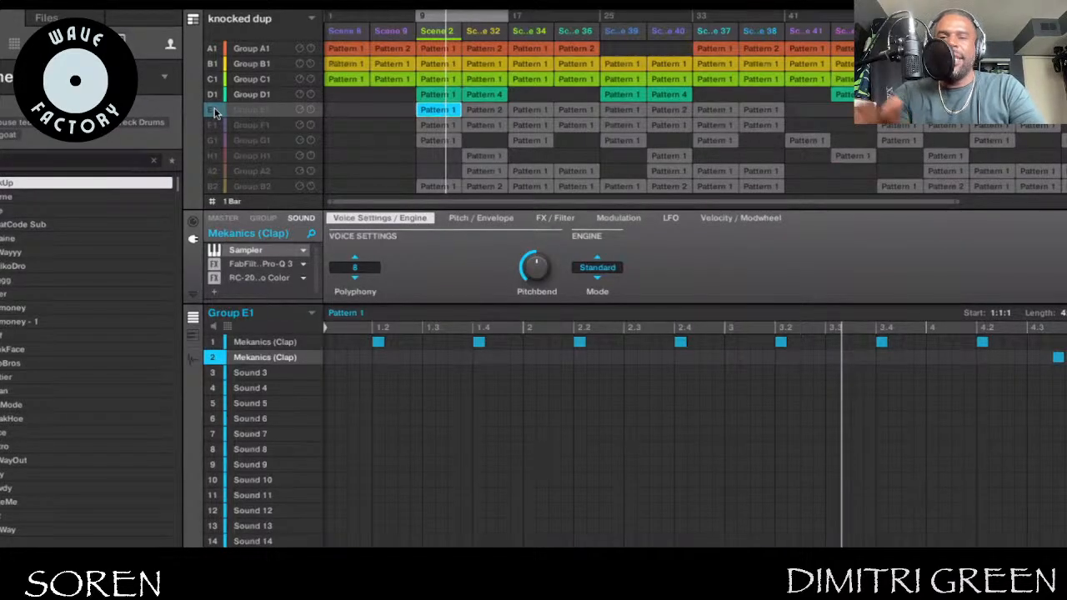
pyautogui.click(254, 83)
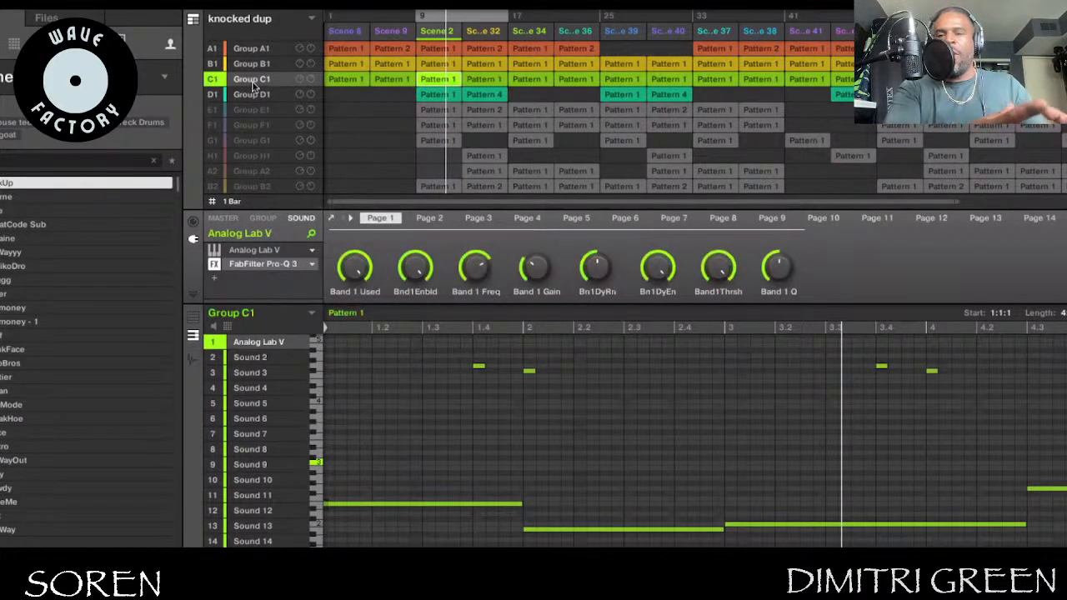
pyautogui.click(434, 93)
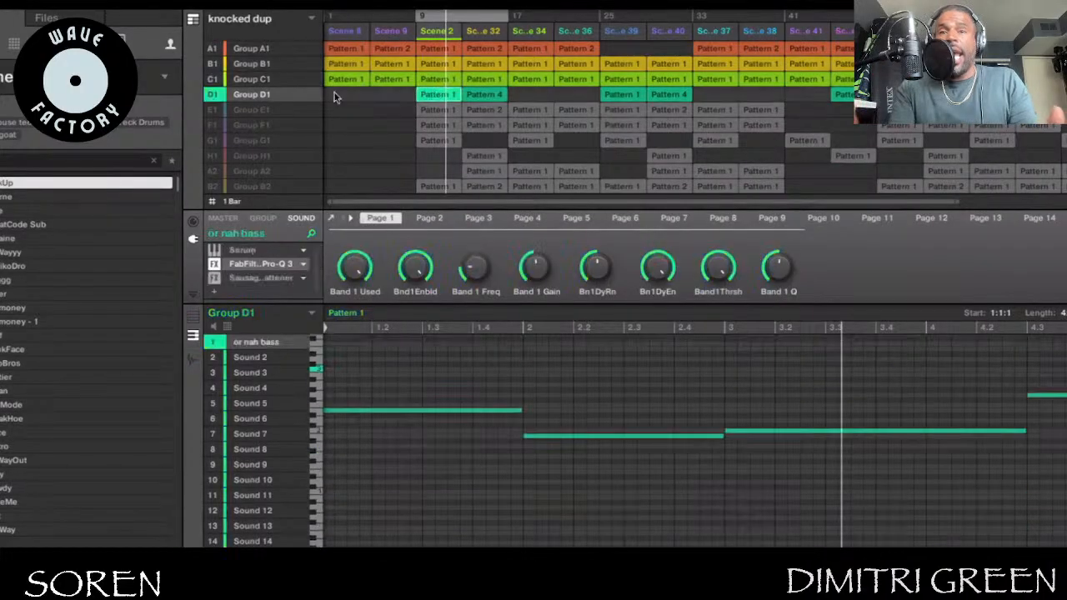
# Solo Group D1, show the Serum settings of its bass and play it briefly
pyautogui.click(215, 97)
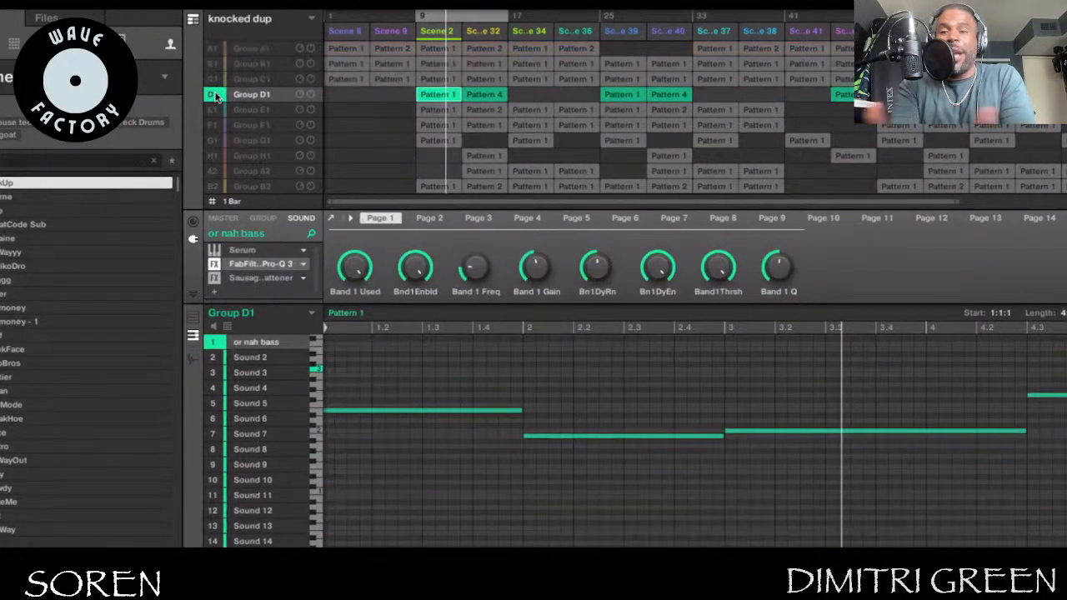
pyautogui.click(246, 250)
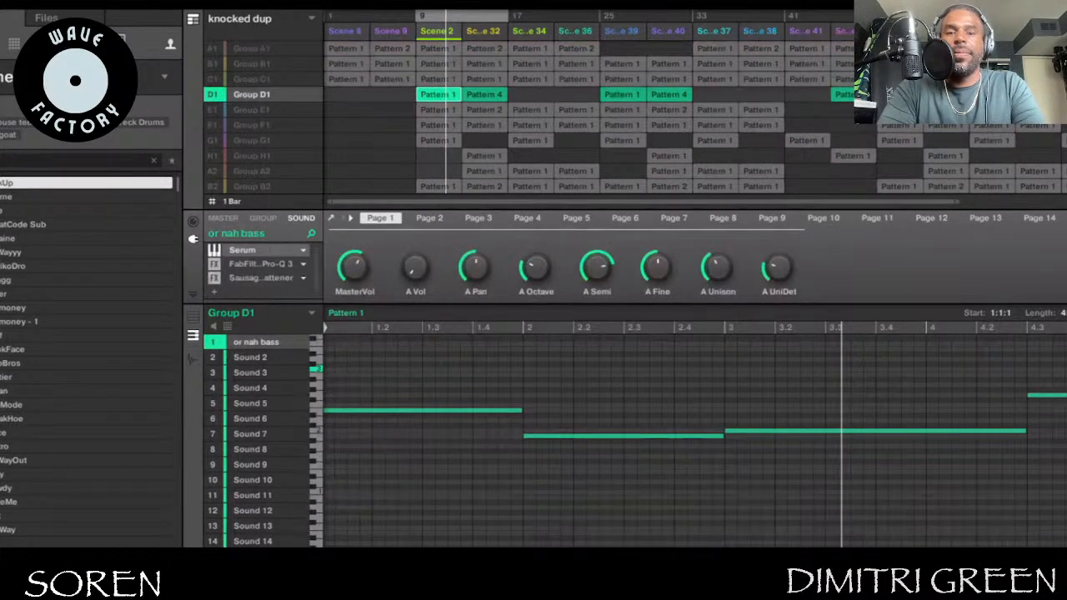
pyautogui.press('space')
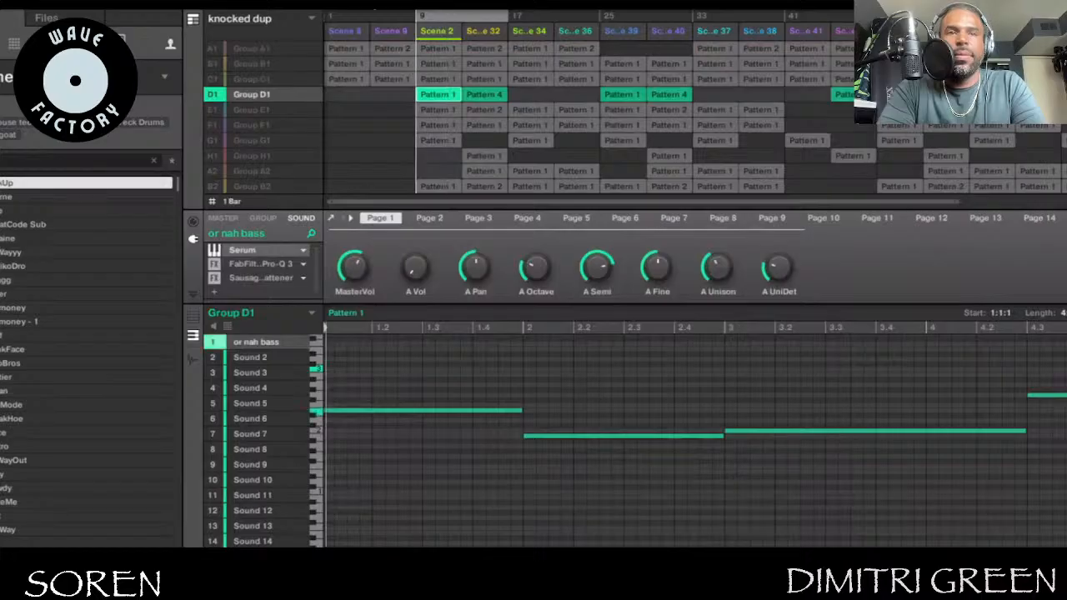
pyautogui.press('space')
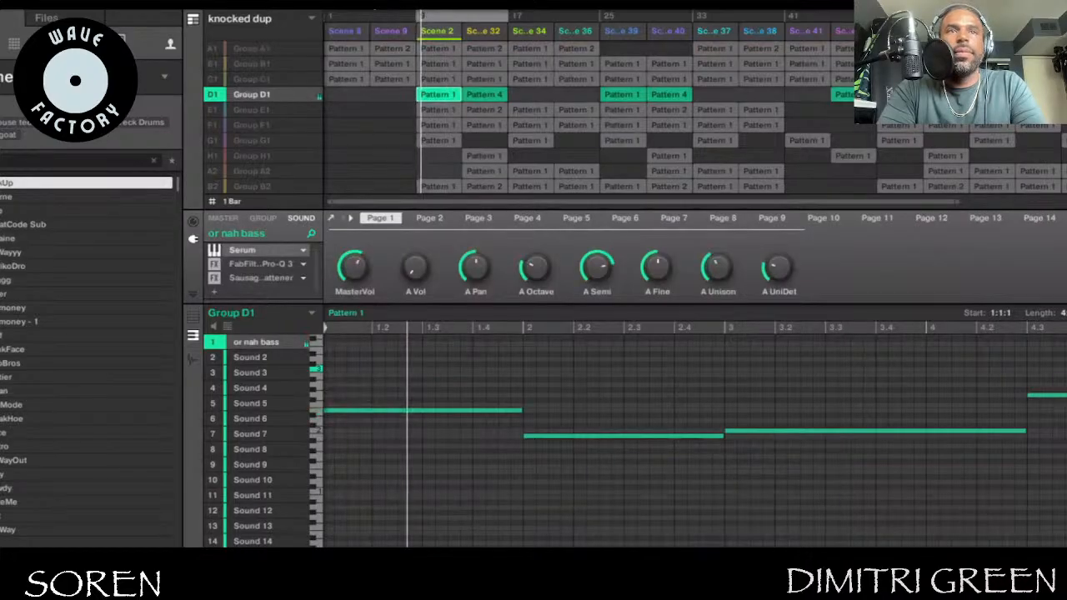
# Reopen Group D1's bass Pattern 1 in Scene 2 and bring Groups C1, B1 and A1 back in with it
pyautogui.click(433, 111)
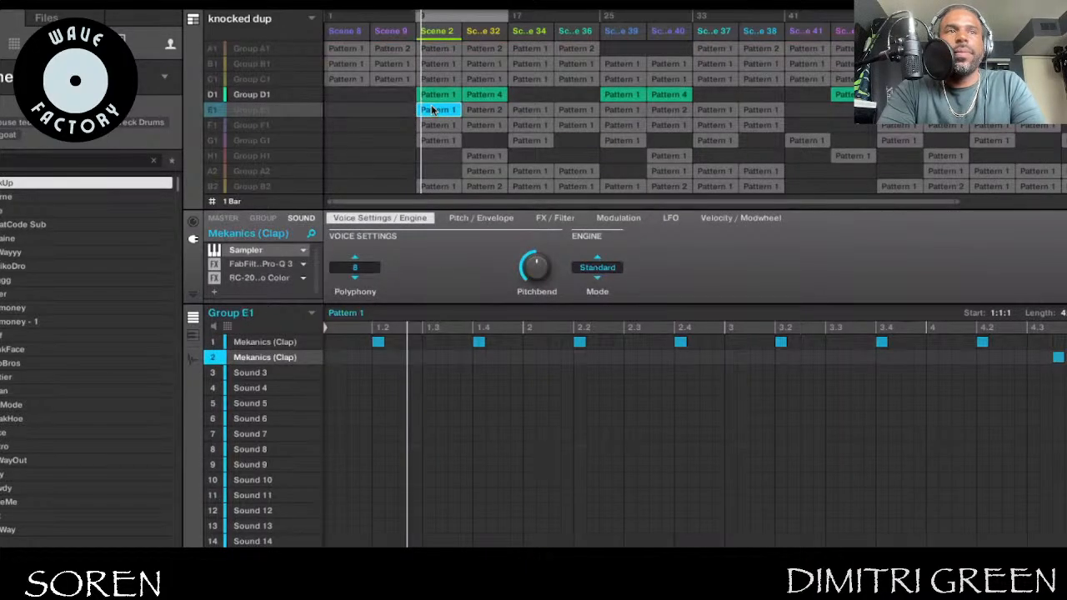
pyautogui.click(434, 96)
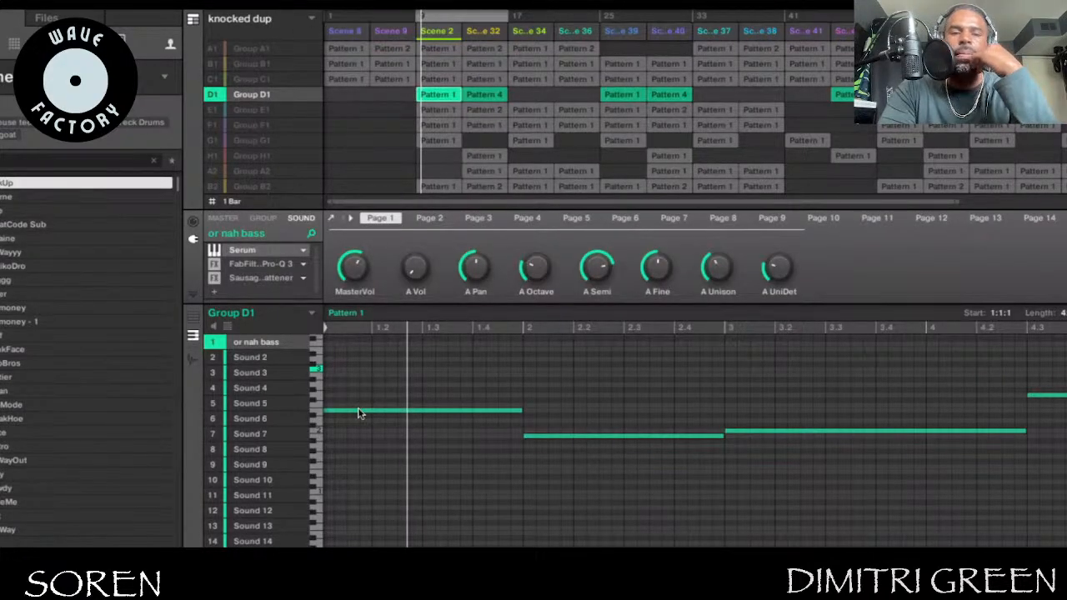
pyautogui.click(215, 75)
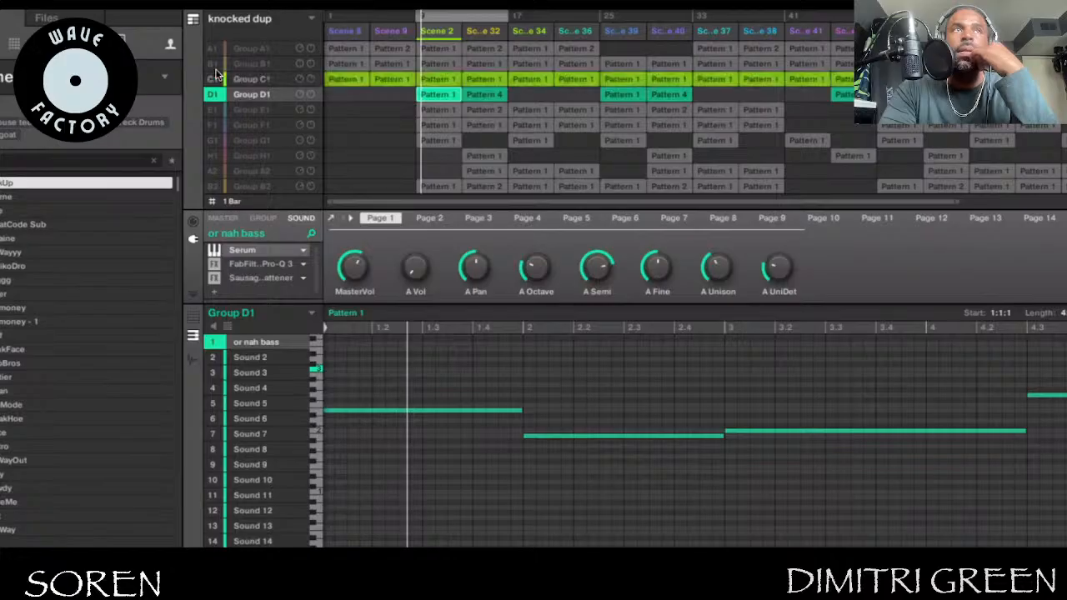
pyautogui.click(215, 64)
pyautogui.click(215, 51)
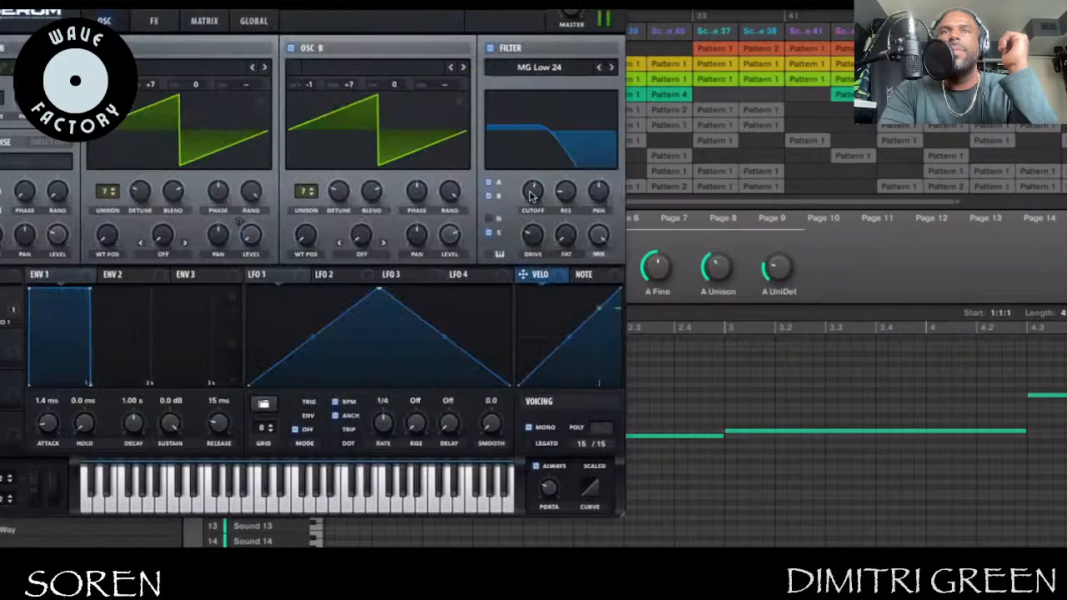
# Sweep the bass's Serum filter cutoff down to about 151 Hz and back up during playback, and close Serum
pyautogui.moveTo(530, 192); pyautogui.dragTo(526, 219)
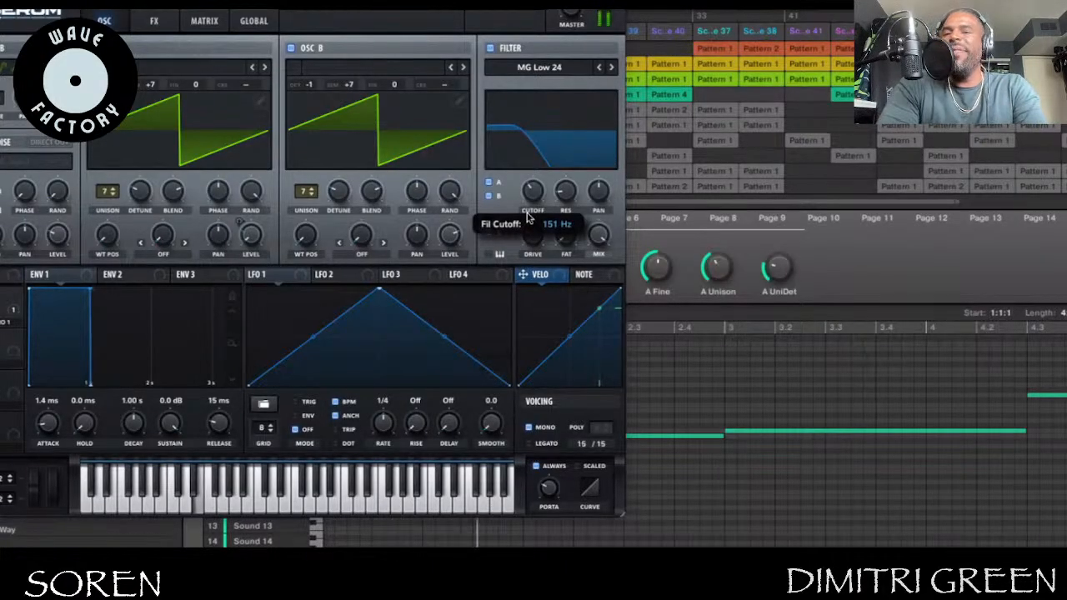
pyautogui.moveTo(528, 212); pyautogui.dragTo(529, 189)
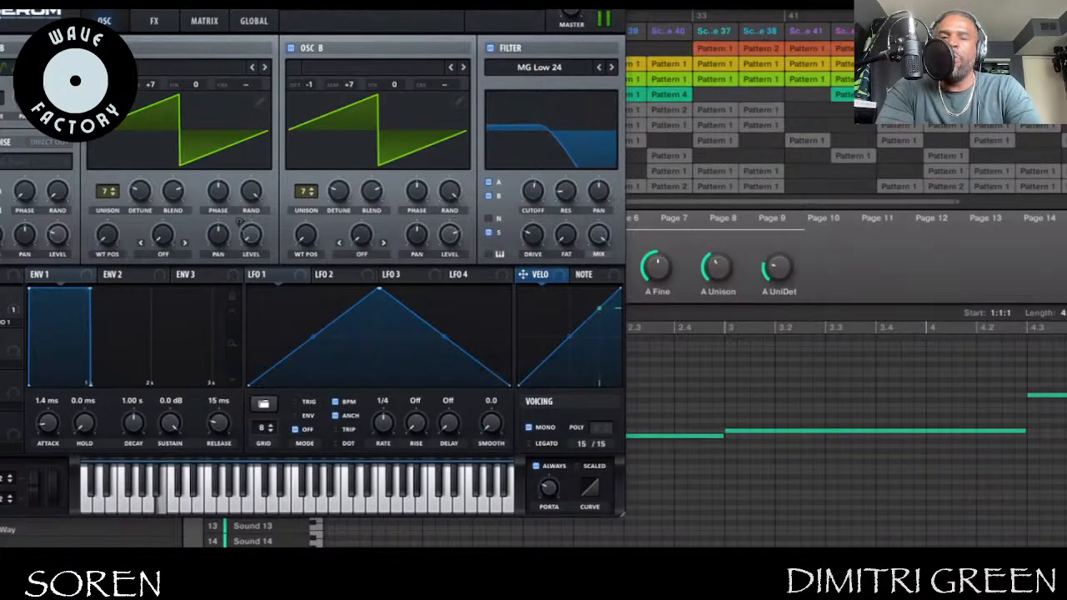
pyautogui.press('super+w')
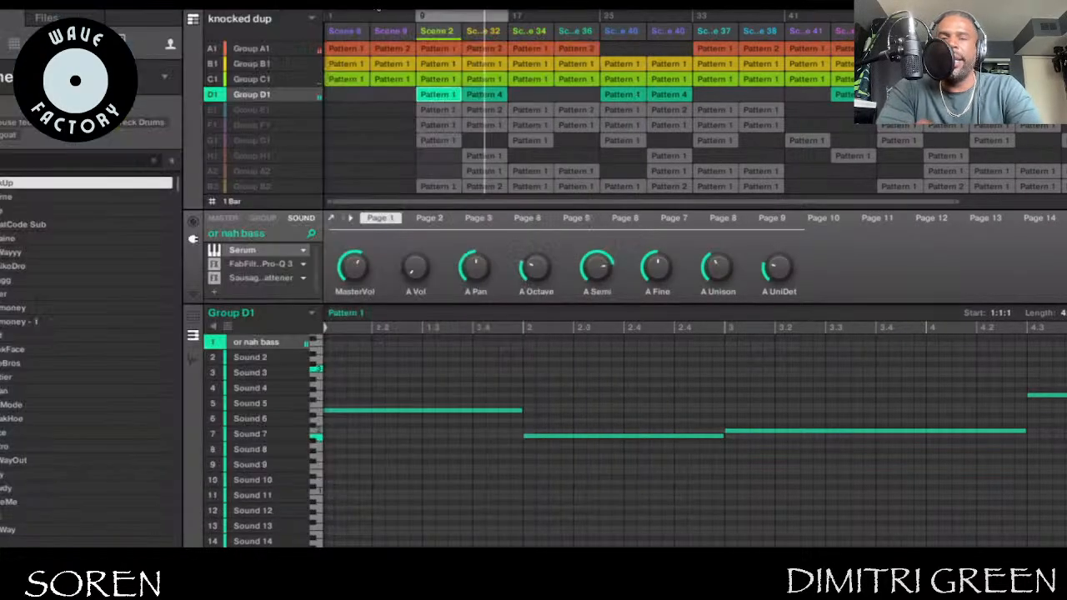
# Compare the Scene 2 patterns of Groups E1 and D1, and solo Group E1's claps
pyautogui.click(442, 109)
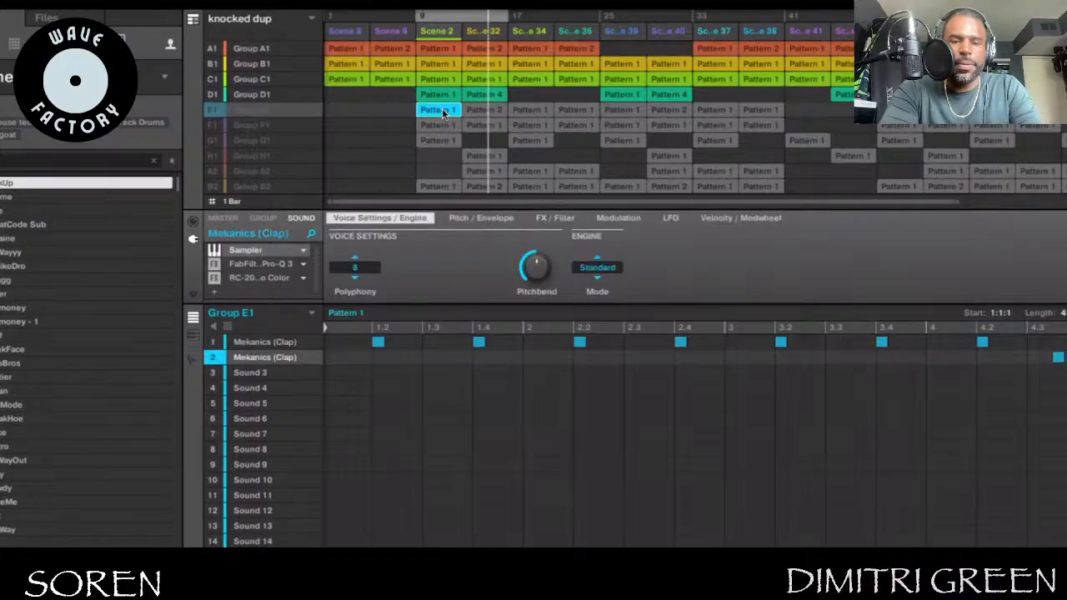
pyautogui.click(448, 96)
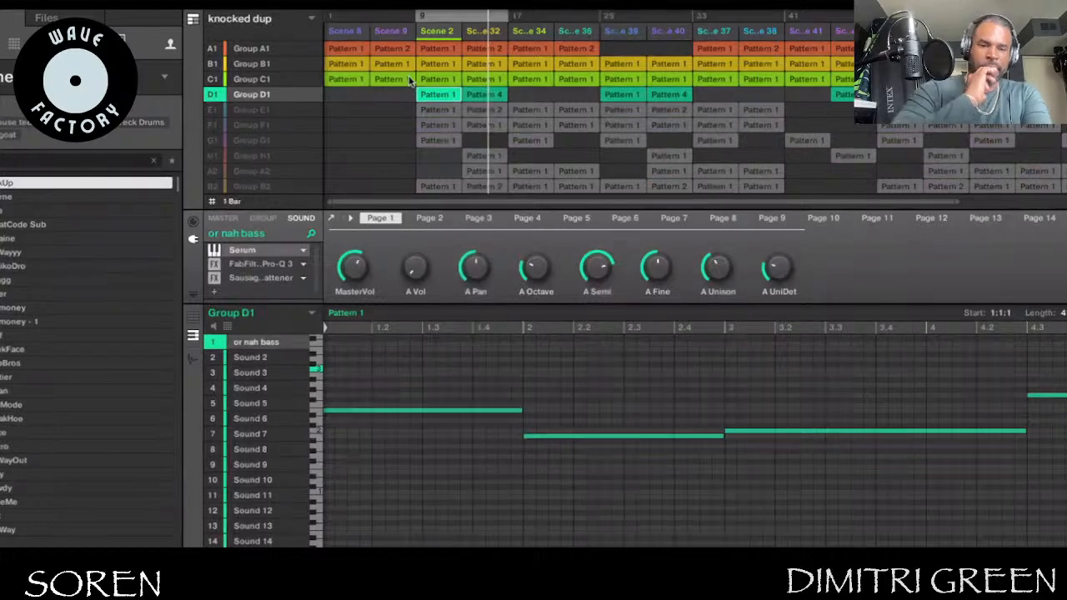
pyautogui.click(435, 111)
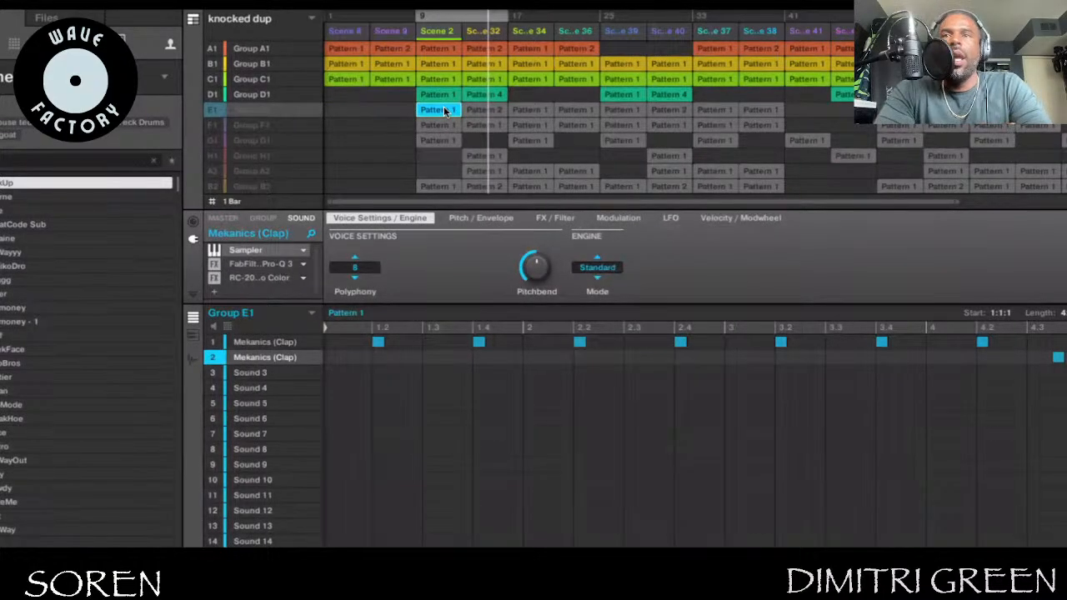
pyautogui.click(214, 111)
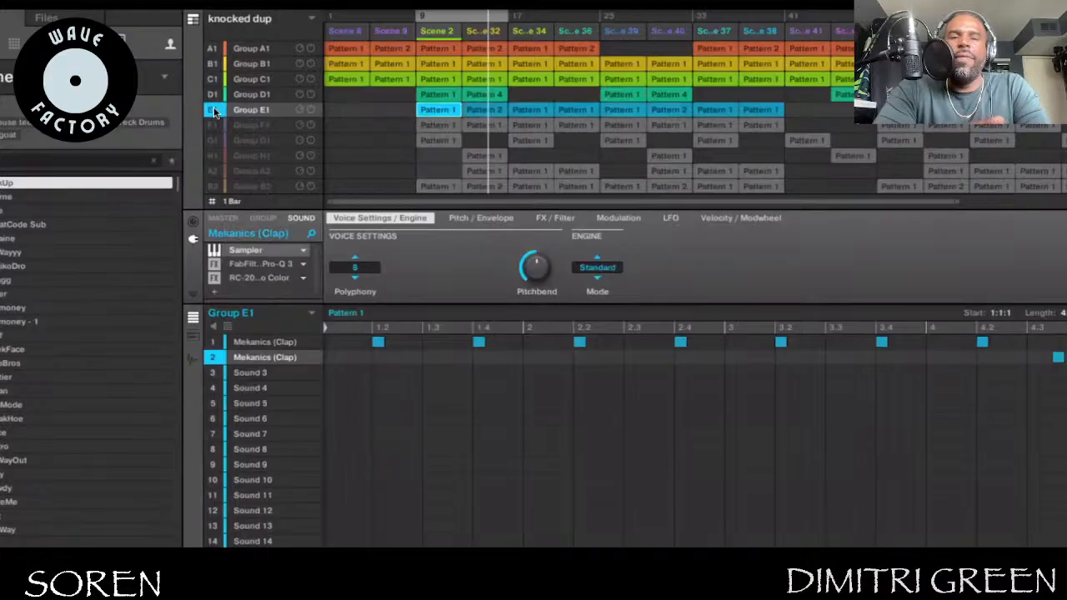
pyautogui.keyDown('shift'); pyautogui.click(214, 111); pyautogui.keyUp('shift')
# Examine both Mekanics clap sounds of Group E1 and their hits in Pattern 1 of Scene 2
pyautogui.click(258, 345)
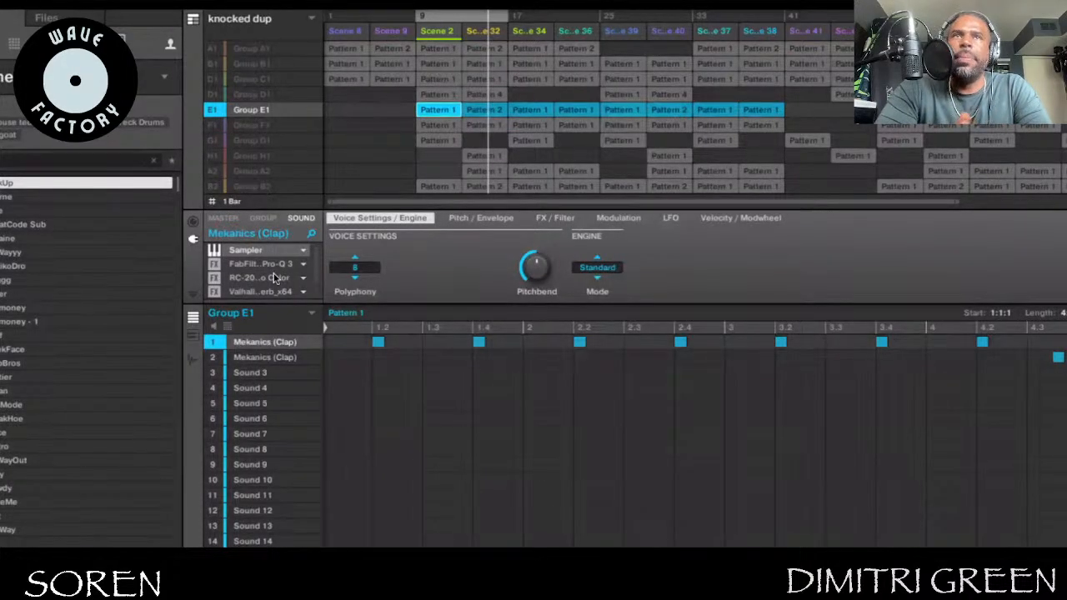
pyautogui.click(263, 359)
pyautogui.click(272, 342)
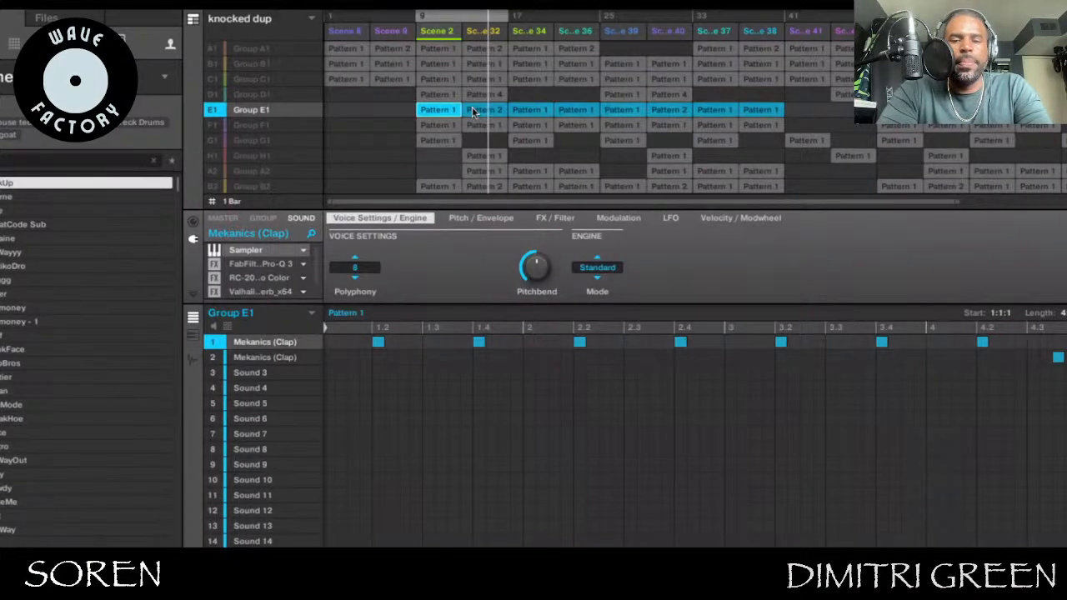
pyautogui.click(445, 129)
pyautogui.click(446, 117)
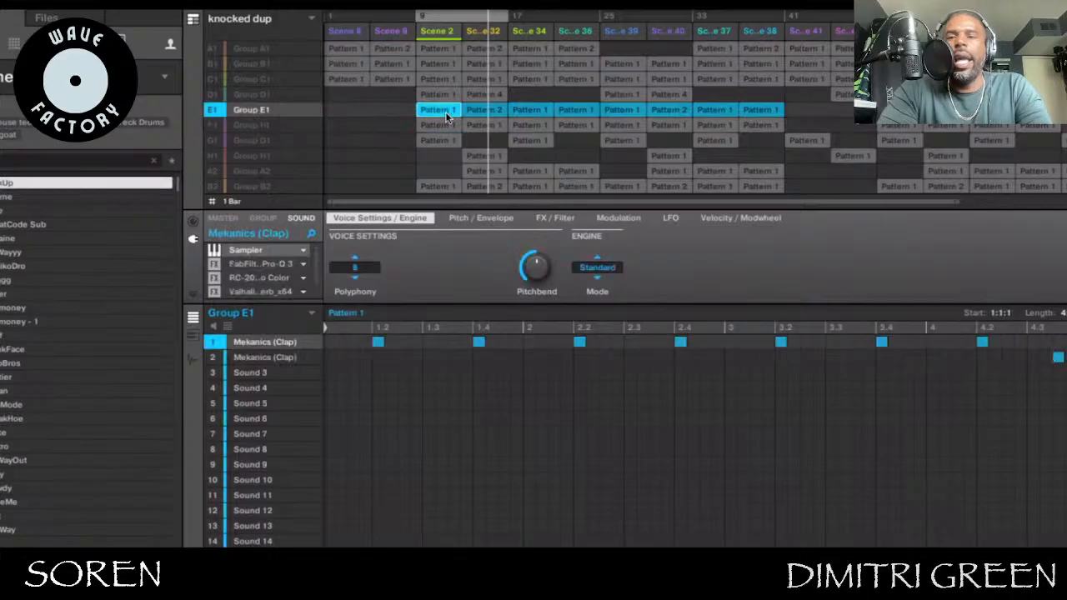
pyautogui.click(444, 111)
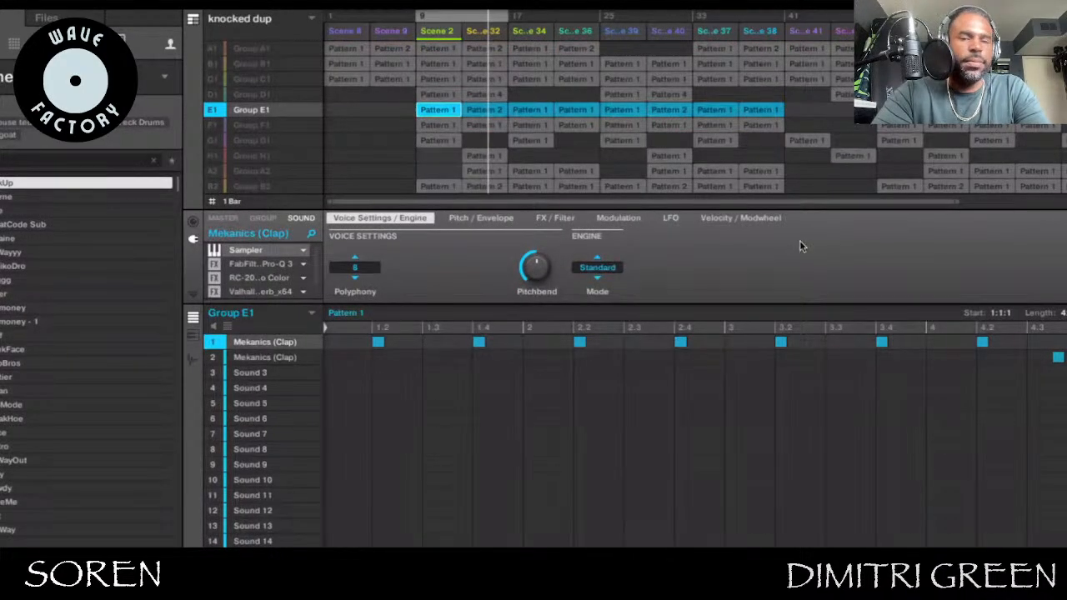
pyautogui.click(442, 121)
pyautogui.click(442, 106)
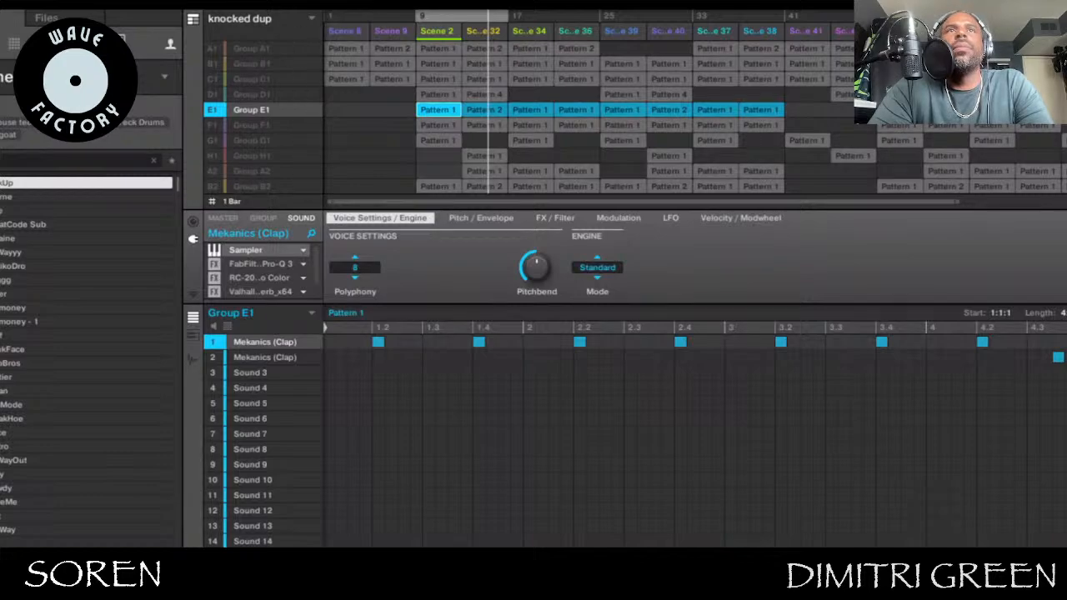
# Review the effects on Group E1's first Mekanics clap and show its EQ curve in FabFilter Pro-Q 3
pyautogui.click(249, 266)
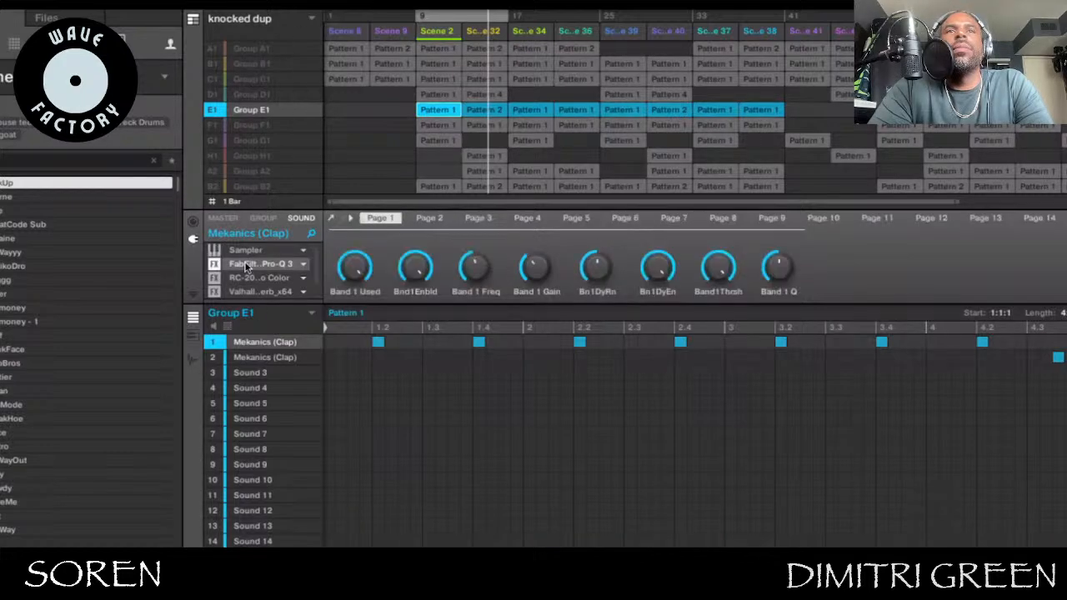
pyautogui.click(249, 277)
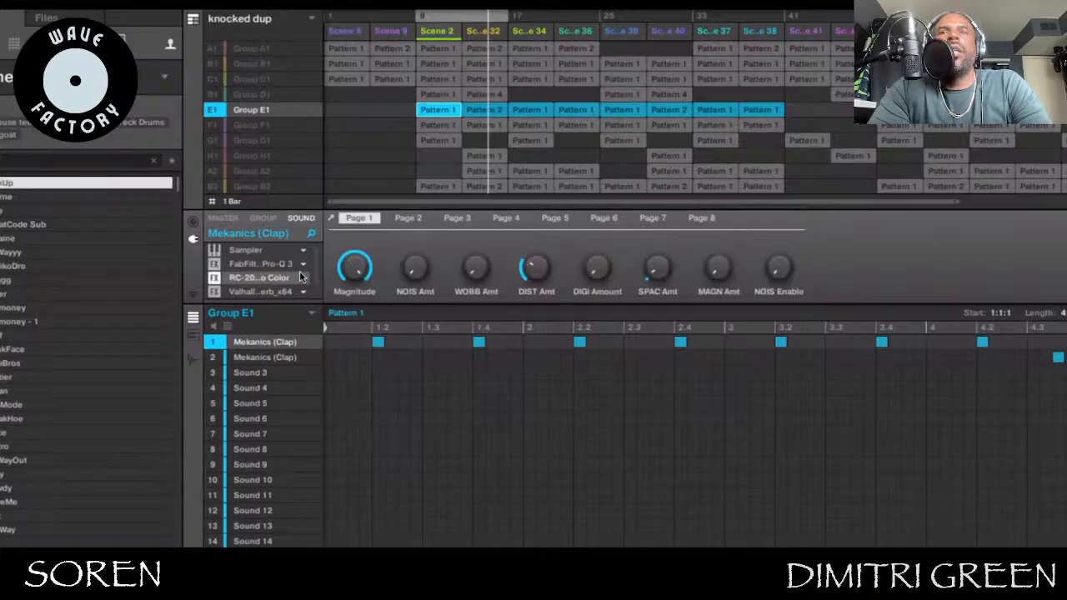
pyautogui.click(263, 292)
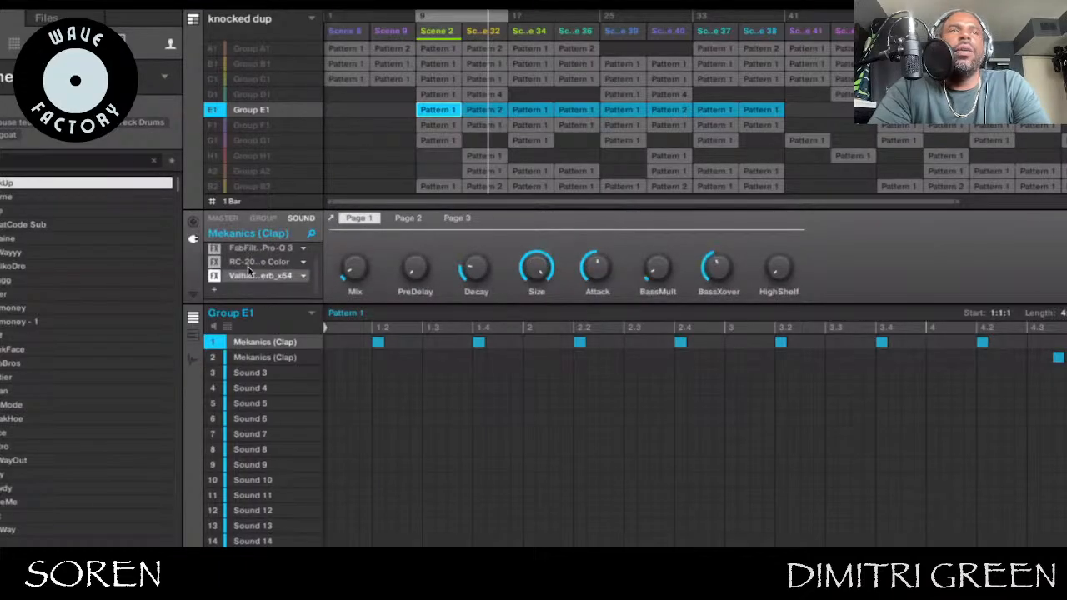
pyautogui.click(248, 266)
pyautogui.click(266, 248)
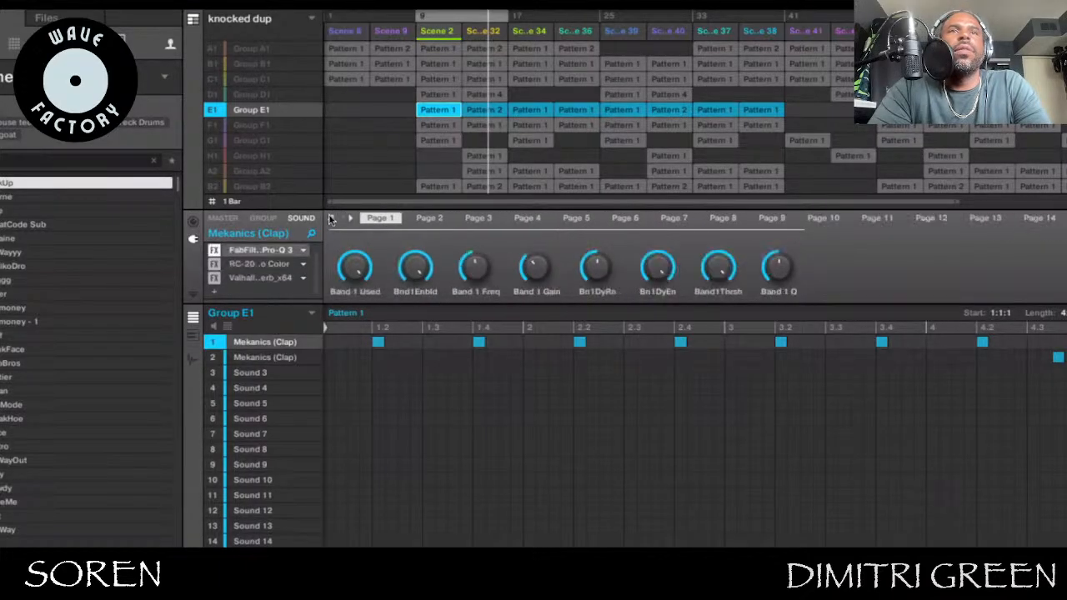
pyautogui.click(329, 219)
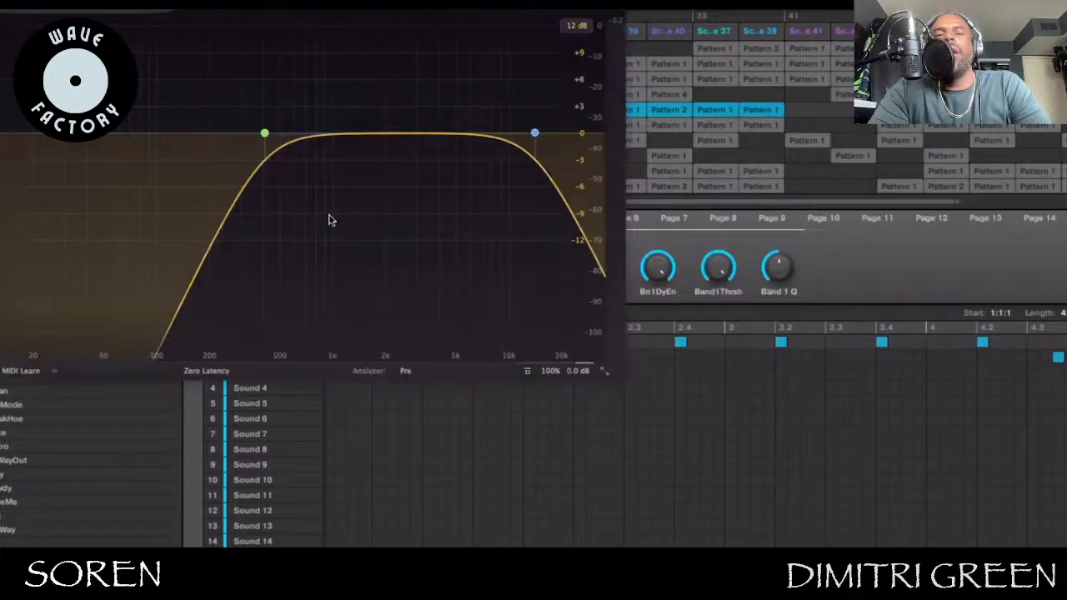
pyautogui.moveTo(265, 134)
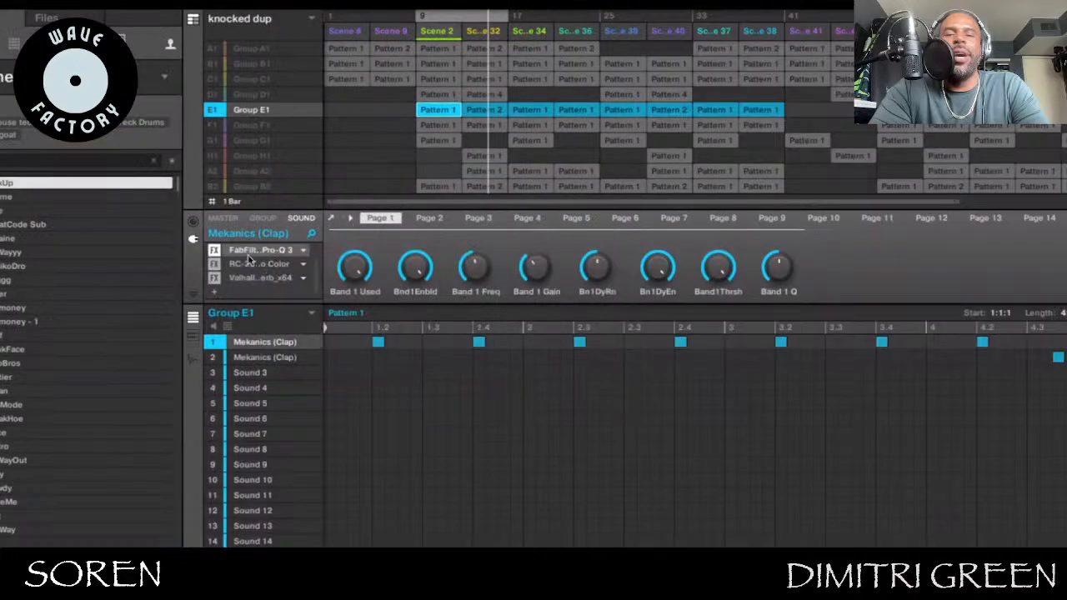
# Inspect the RC-20 and Valhalla reverb plug-in windows of the first Mekanics clap
pyautogui.click(248, 265)
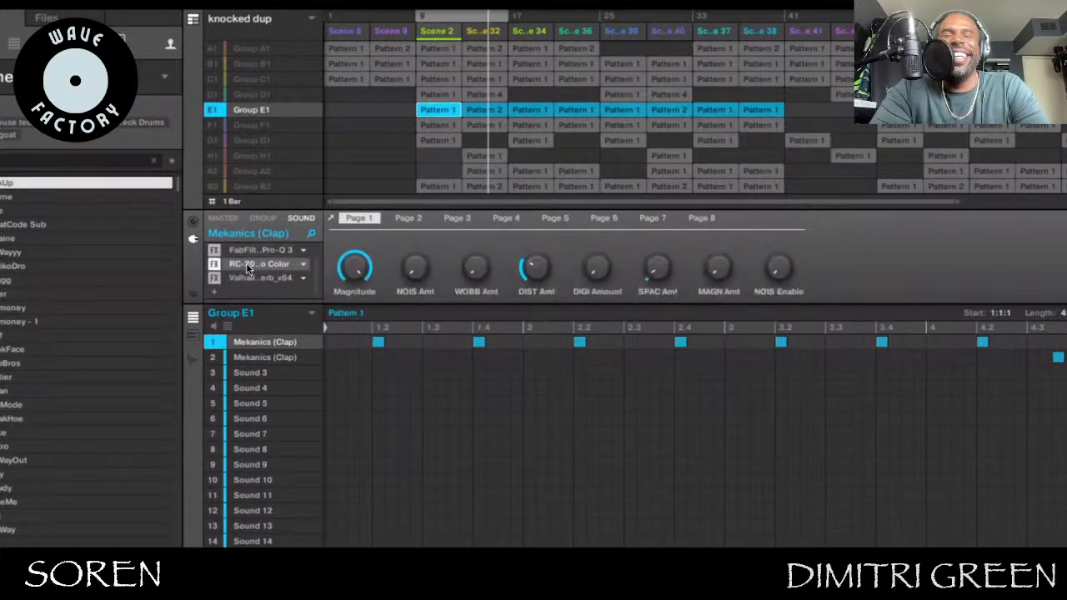
pyautogui.click(331, 218)
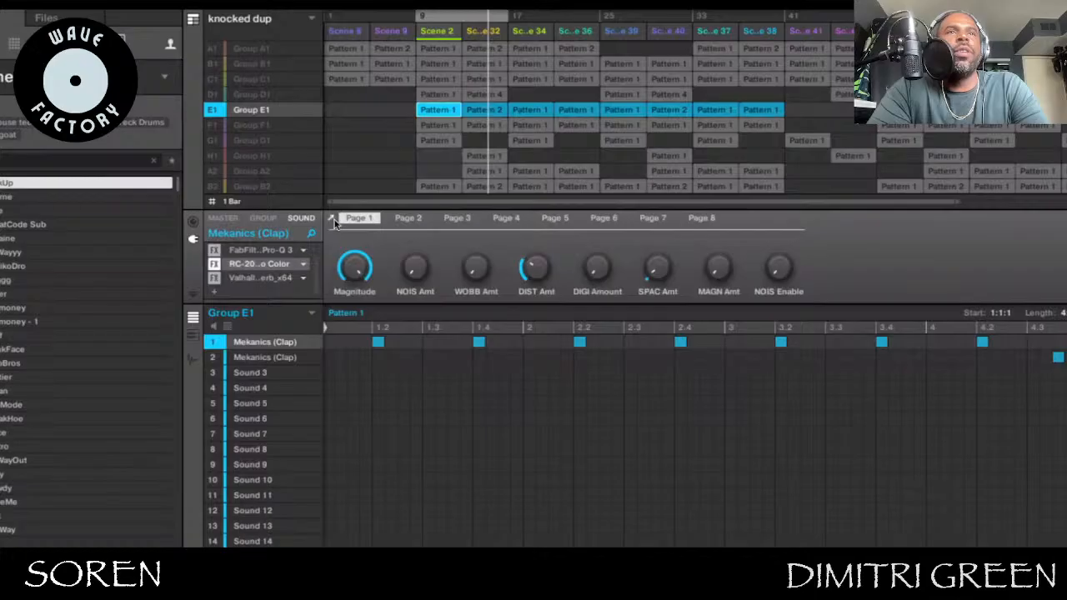
pyautogui.click(330, 219)
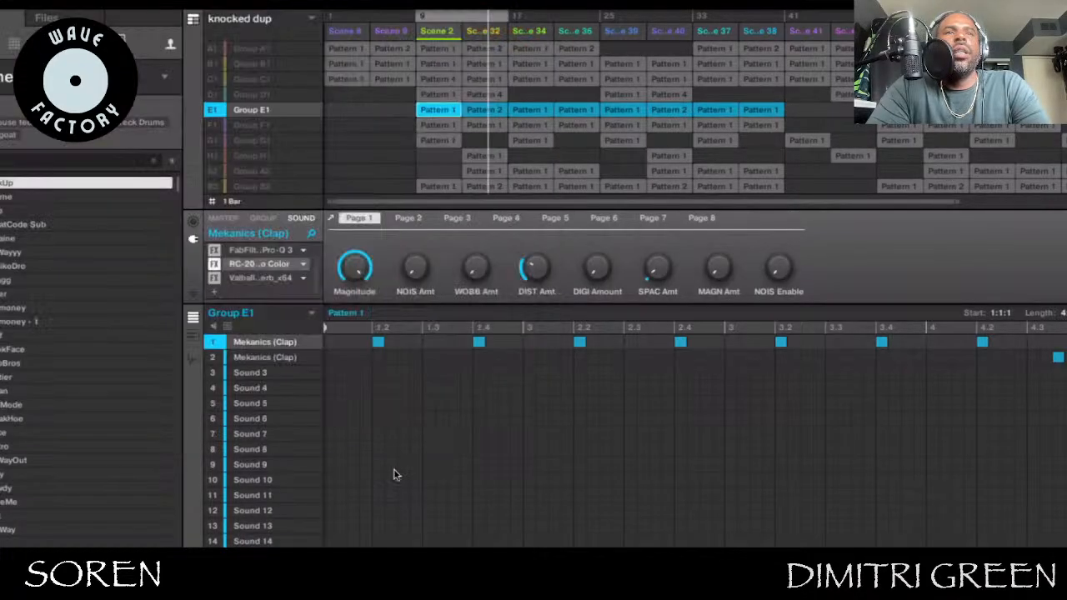
pyautogui.click(265, 278)
pyautogui.click(330, 218)
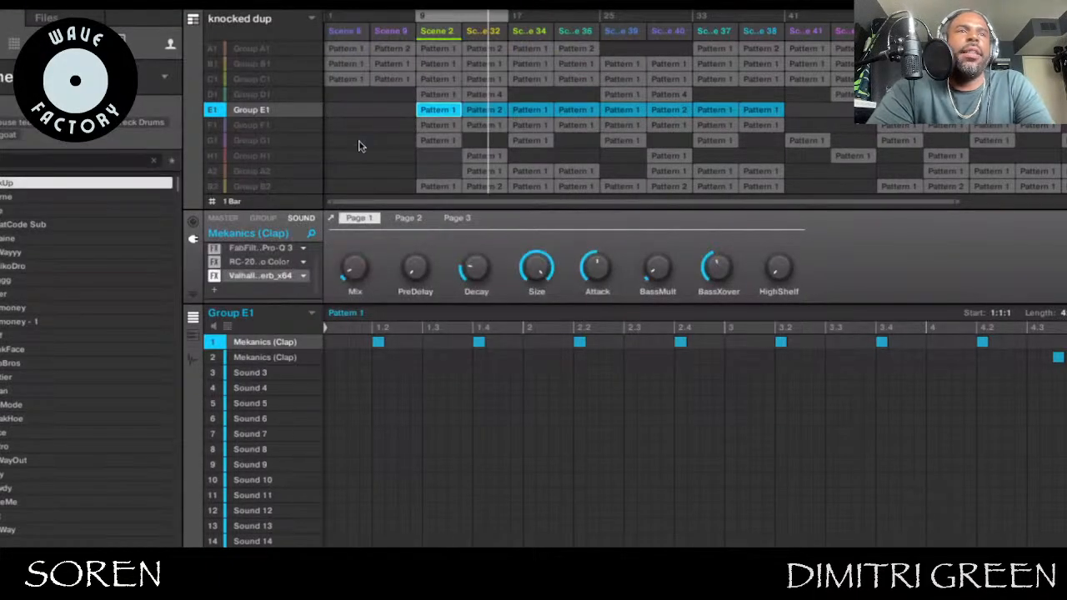
# Bypass the Valhalla reverb, RC-20 and FabFilter Pro-Q 3 on the first Mekanics clap and play it dry
pyautogui.click(214, 276)
pyautogui.click(213, 261)
pyautogui.click(213, 249)
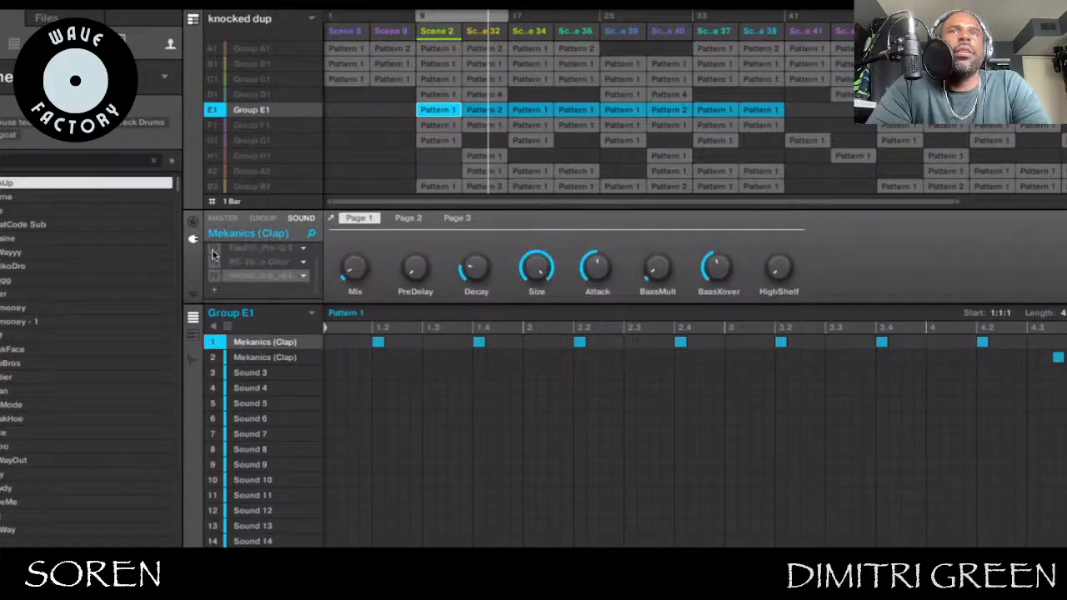
pyautogui.press('space')
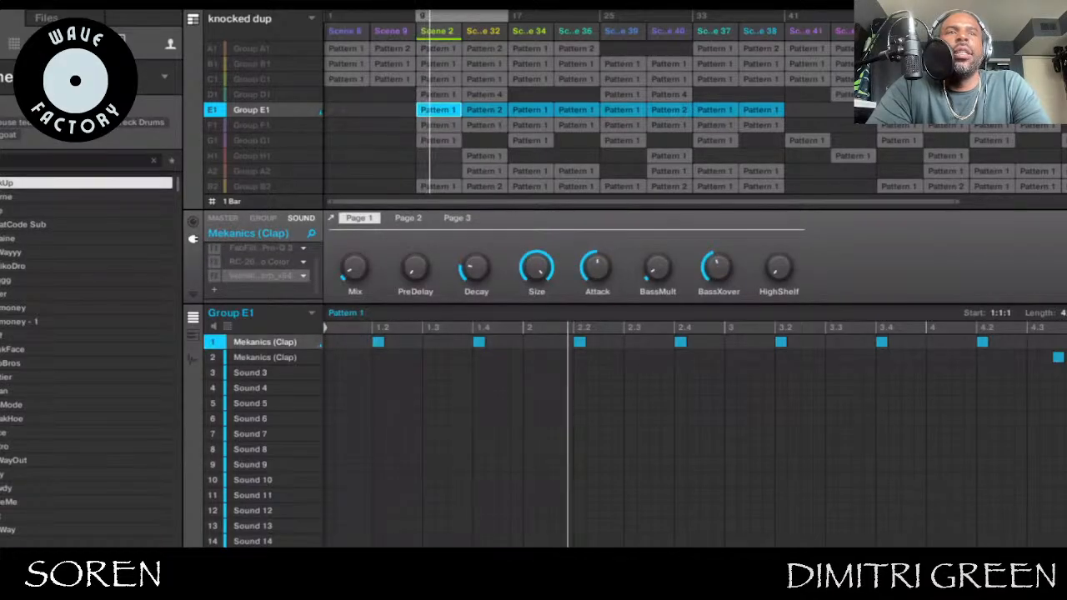
# Re-enable FabFilter Pro-Q 3, RC-20 and the Valhalla reverb on Group E1's first Mekanics clap
pyautogui.click(215, 247)
pyautogui.click(214, 262)
pyautogui.click(214, 276)
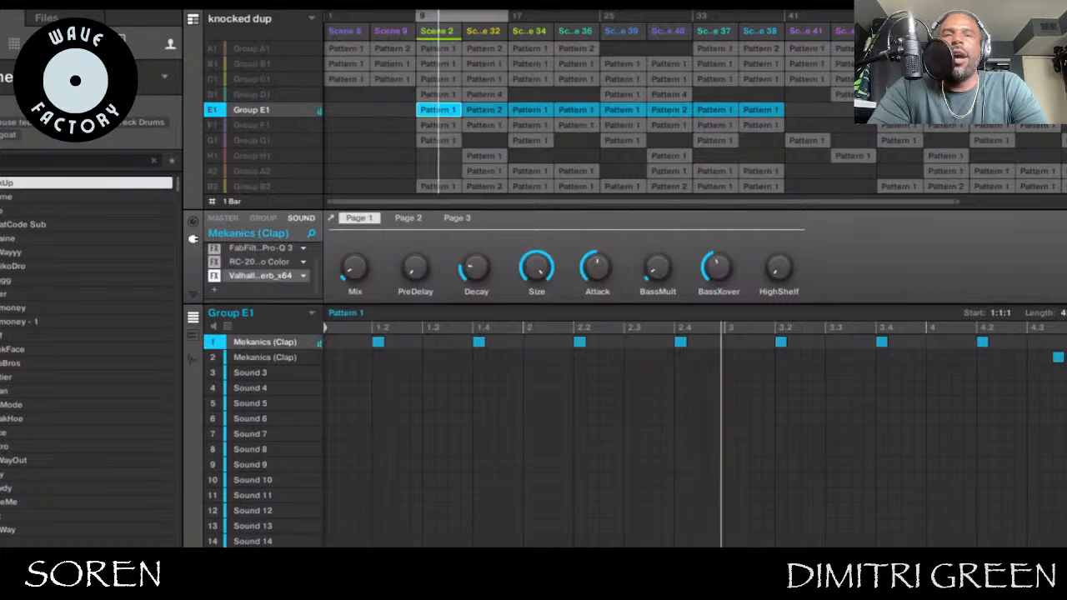
# Unmute Group F1 and compare its myself kick pattern with Group E1's clap pattern in Scene 2
pyautogui.click(439, 126)
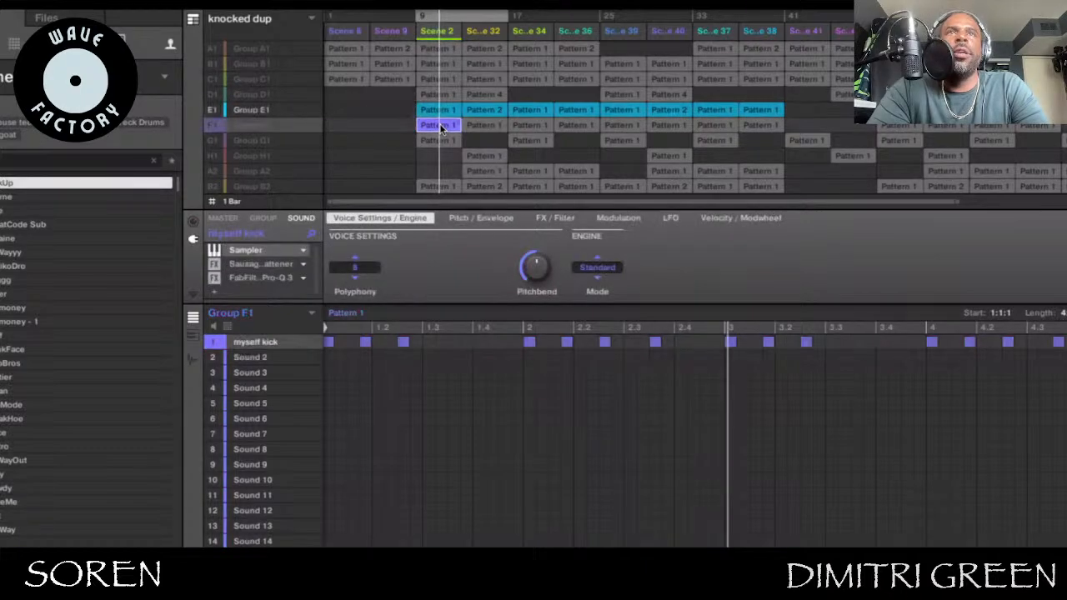
pyautogui.click(440, 111)
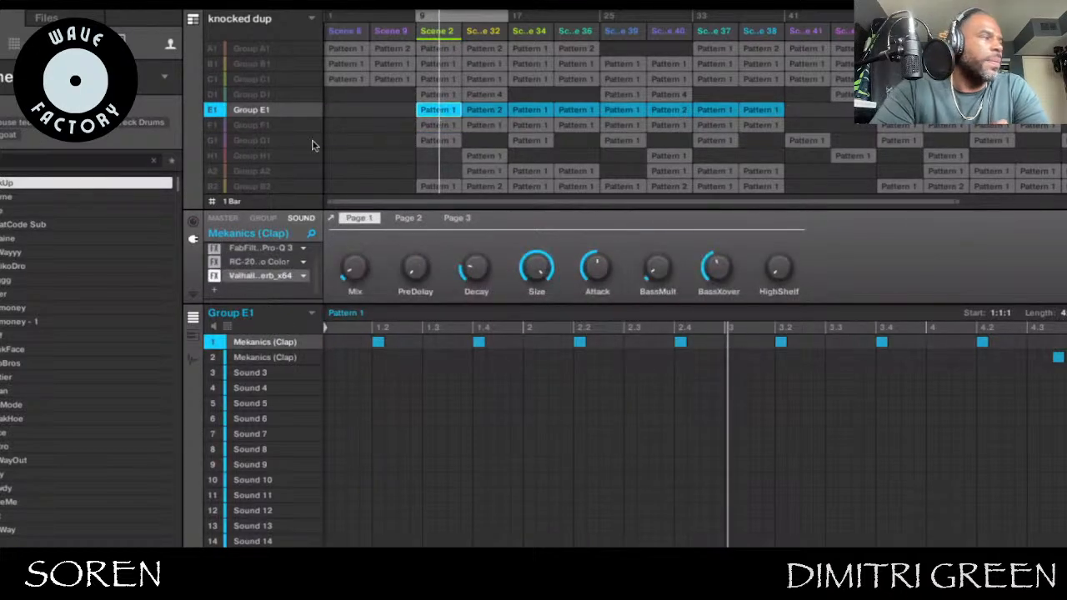
pyautogui.click(243, 125)
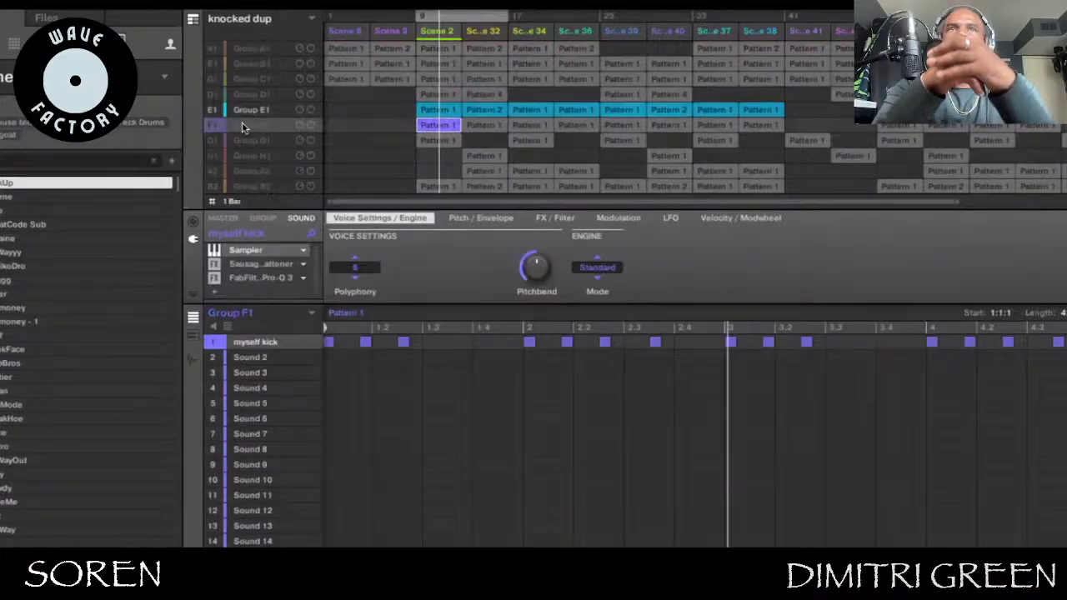
pyautogui.click(244, 116)
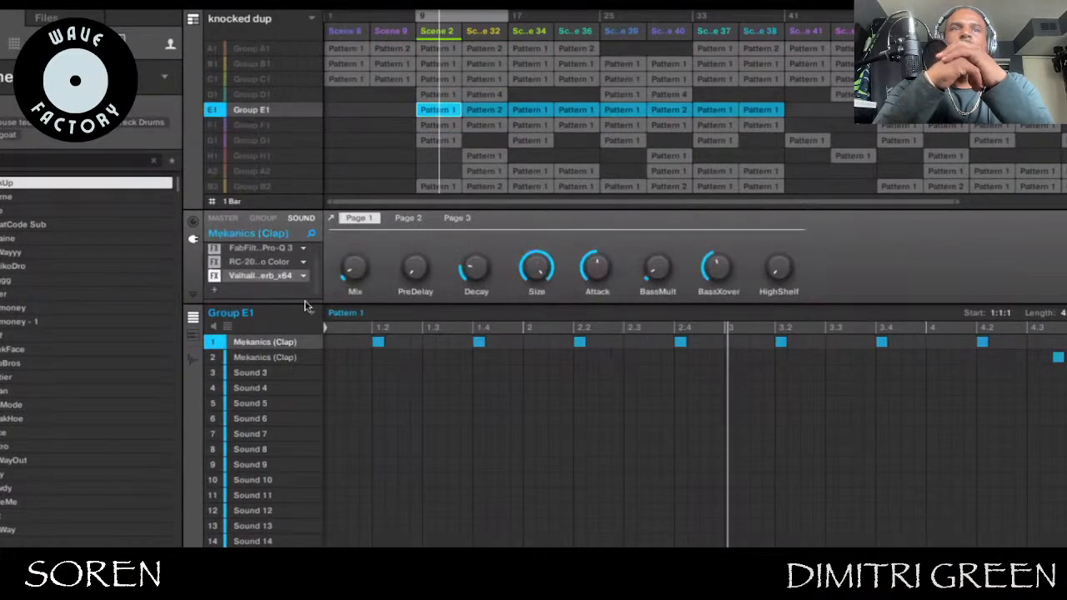
pyautogui.click(331, 219)
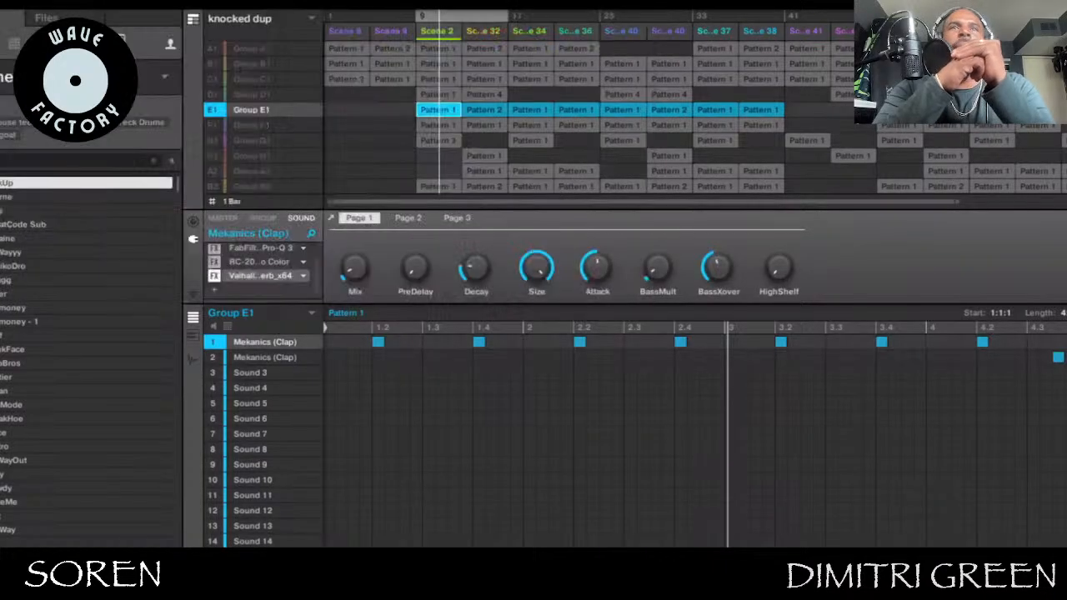
pyautogui.click(441, 126)
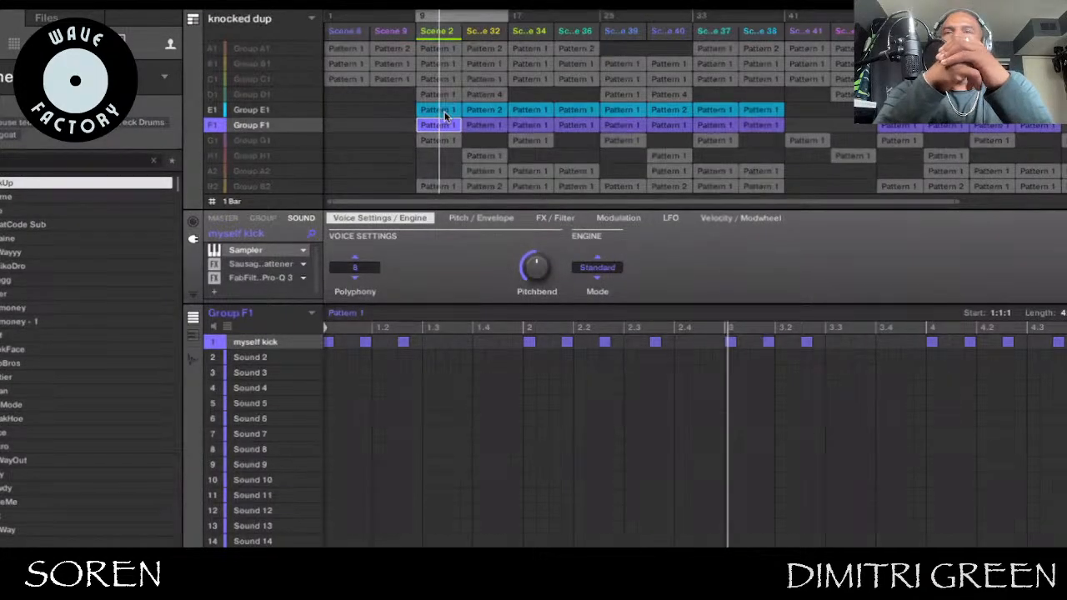
pyautogui.click(444, 111)
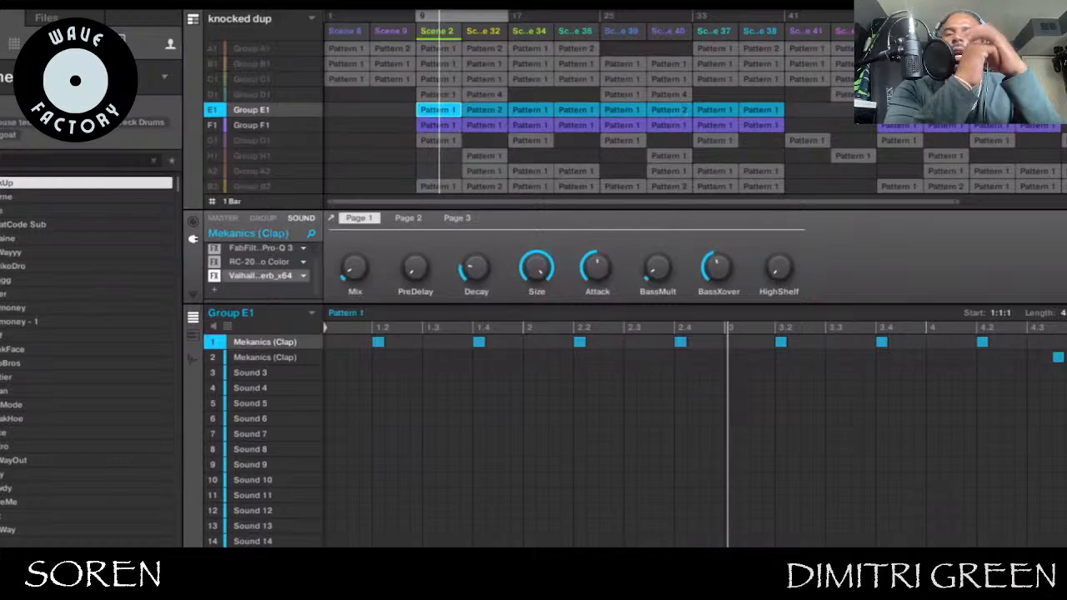
pyautogui.click(449, 127)
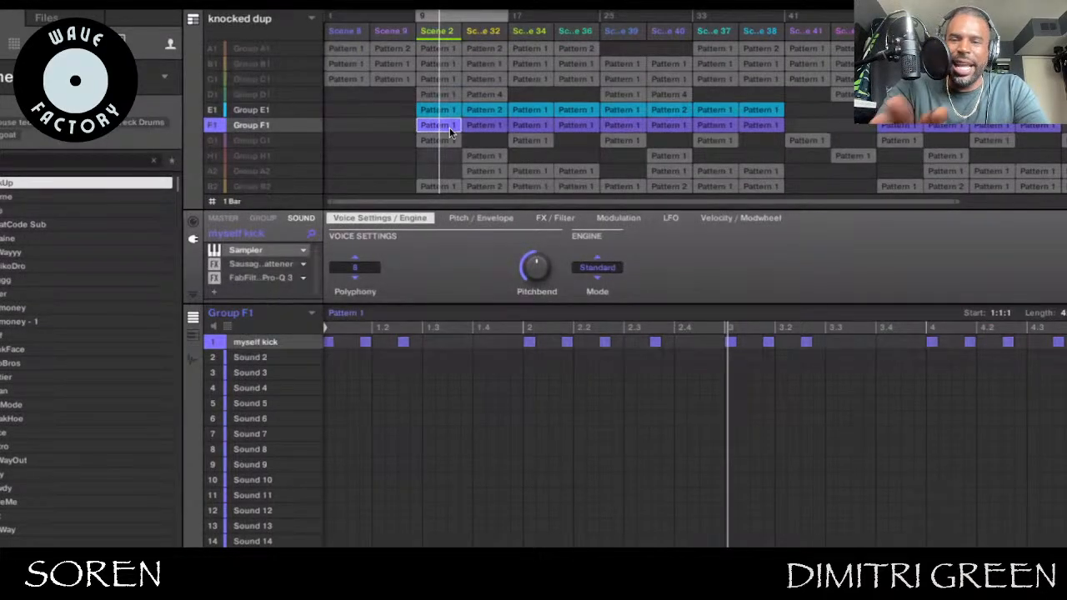
# Examine the Scene 2 crash pattern in Group G1 and closed hi-hat pattern in Group B2 against the kick and clap patterns
pyautogui.click(444, 142)
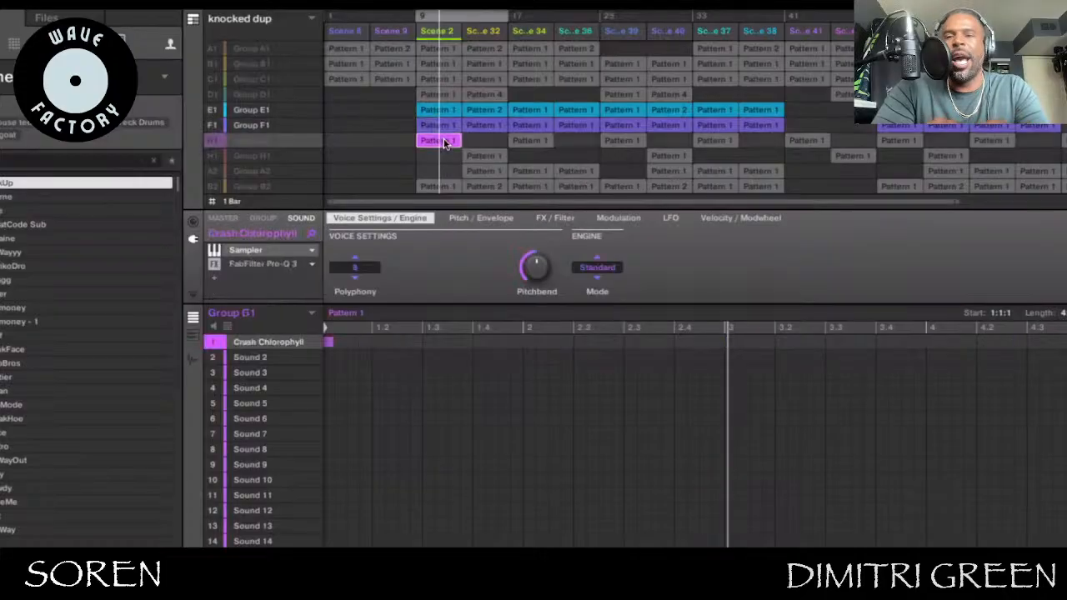
pyautogui.scroll(-1, 444, 142)
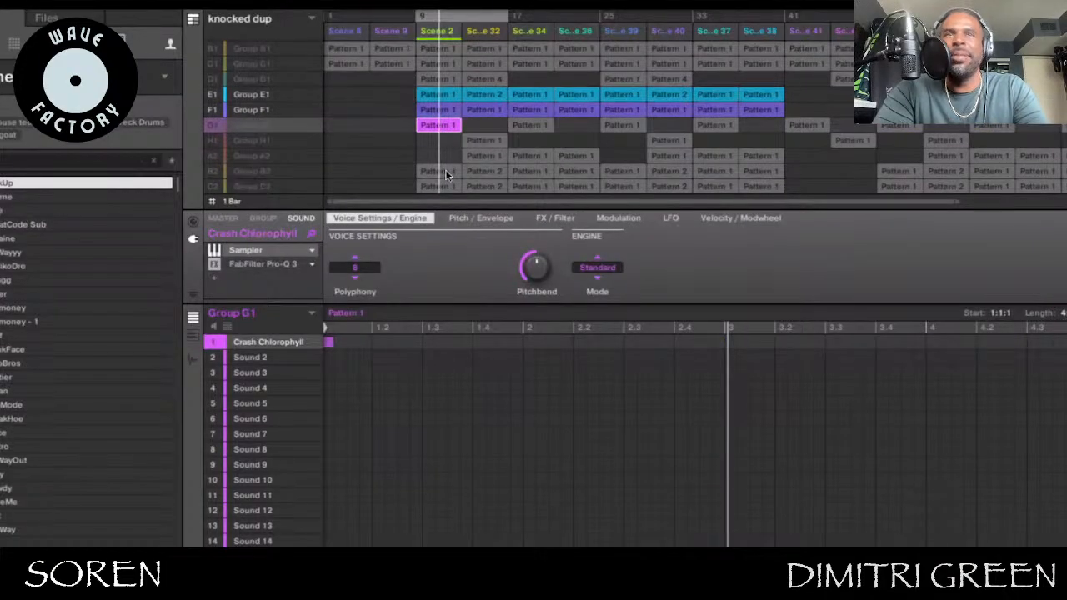
pyautogui.click(446, 170)
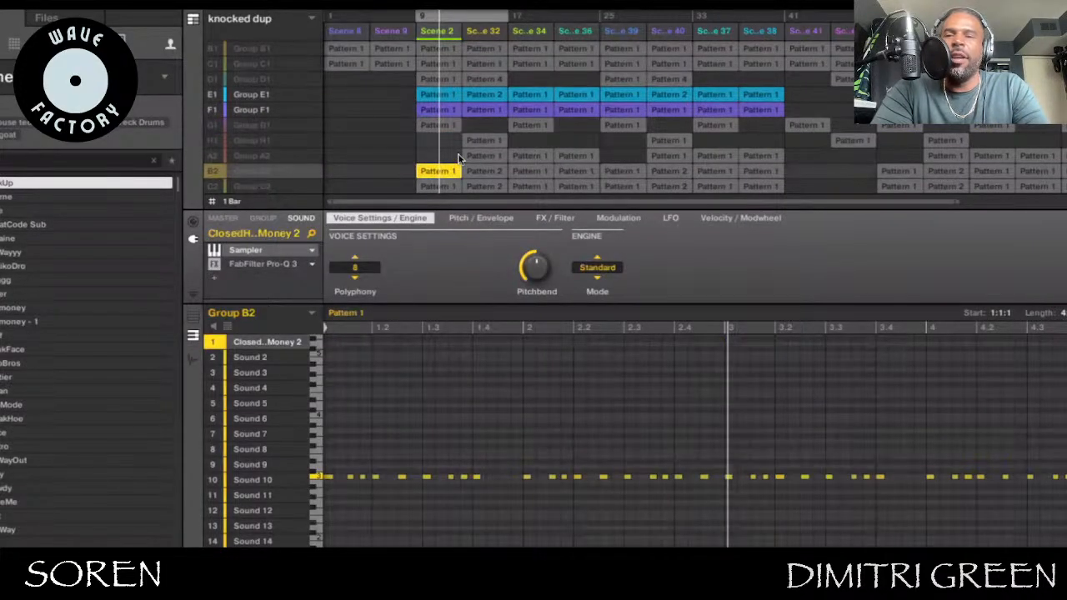
pyautogui.click(442, 109)
pyautogui.click(446, 96)
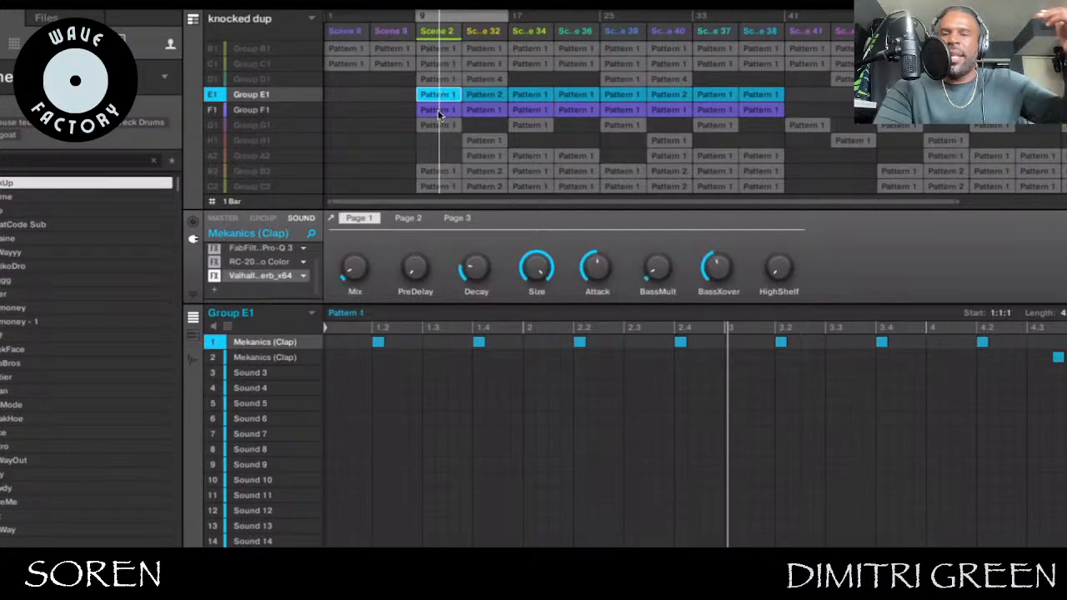
pyautogui.click(439, 110)
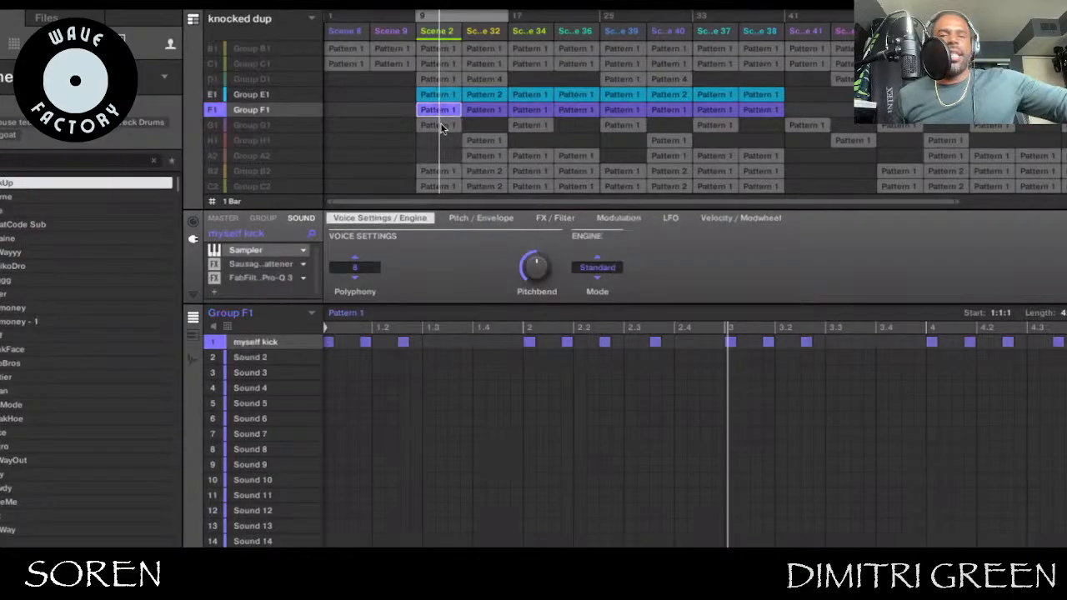
pyautogui.click(442, 126)
pyautogui.click(447, 95)
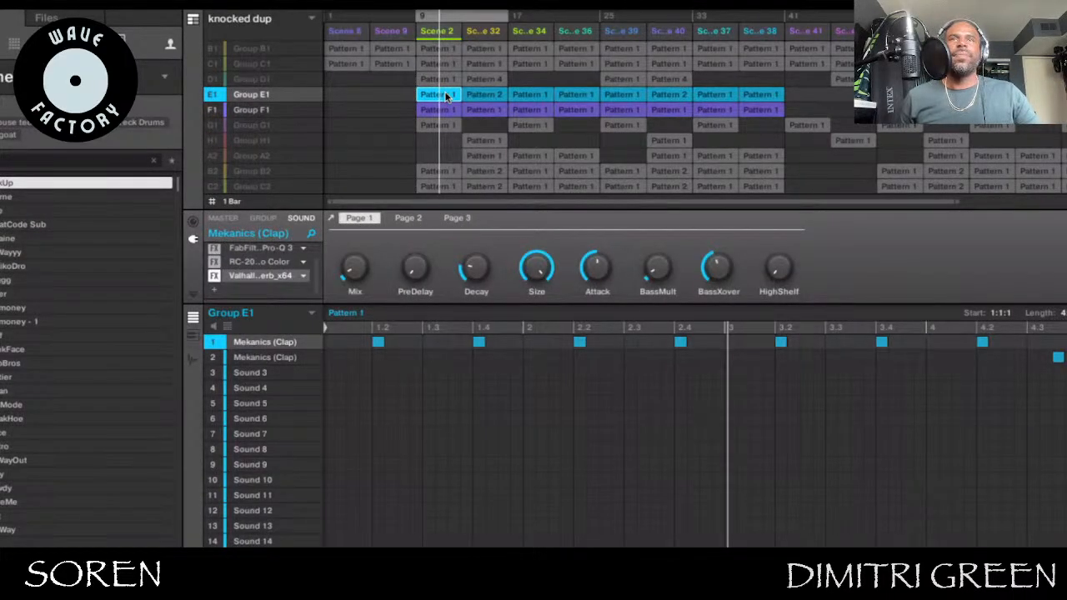
# Examine the Scene 32 patterns of Groups H1 and A2, plus the Scene 2 closed hi-hat and kick patterns
pyautogui.click(477, 142)
pyautogui.click(477, 155)
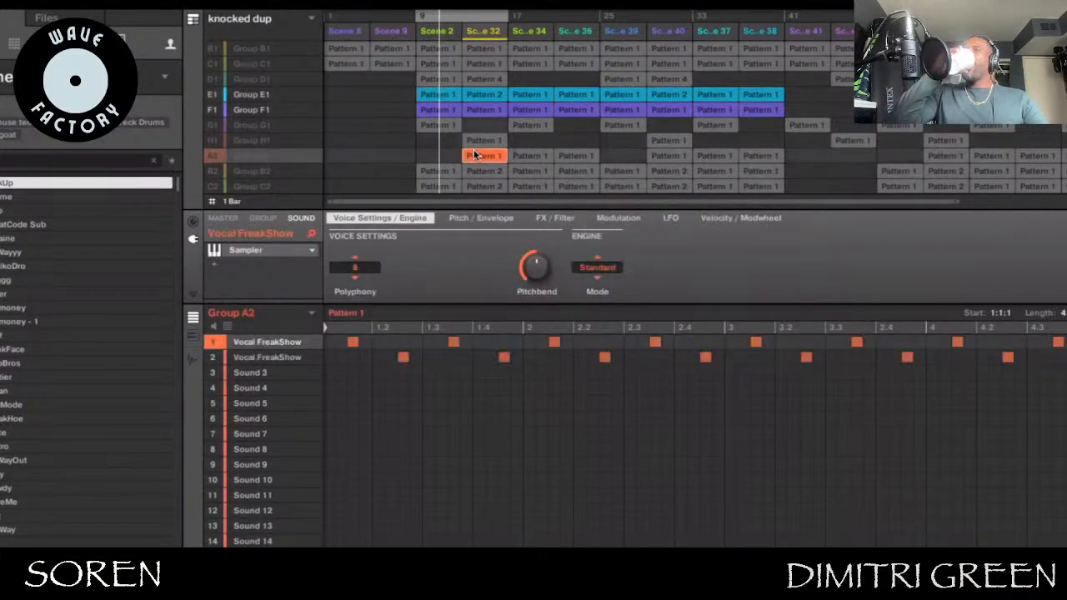
pyautogui.scroll(-3, 436, 143)
pyautogui.click(443, 131)
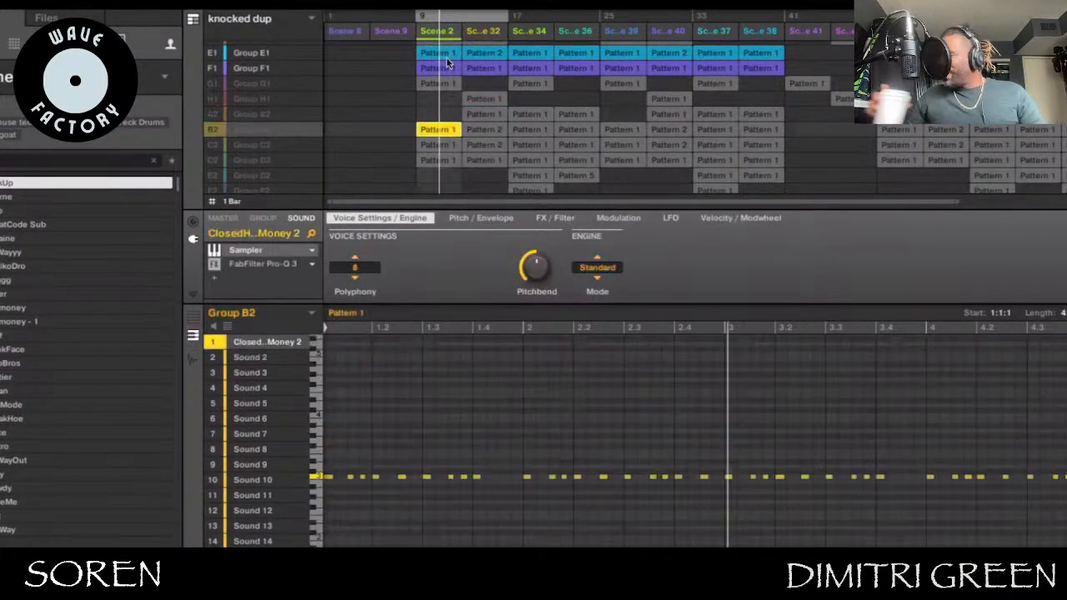
pyautogui.click(427, 67)
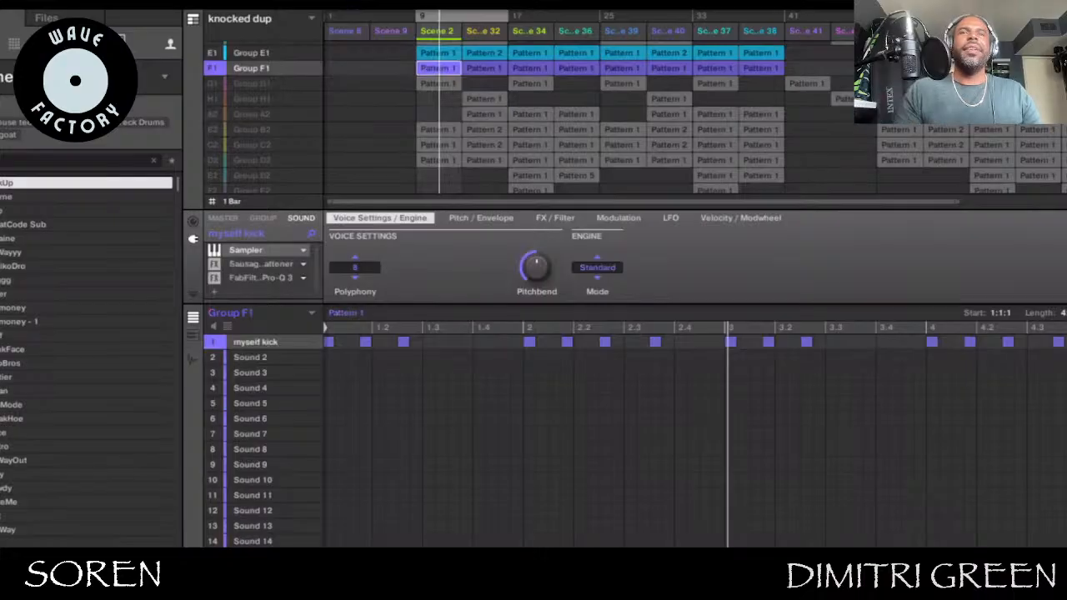
# Unmute Group B2 to play its closed hi-hat Pattern 1 along with the clap and kick
pyautogui.click(438, 83)
pyautogui.click(436, 129)
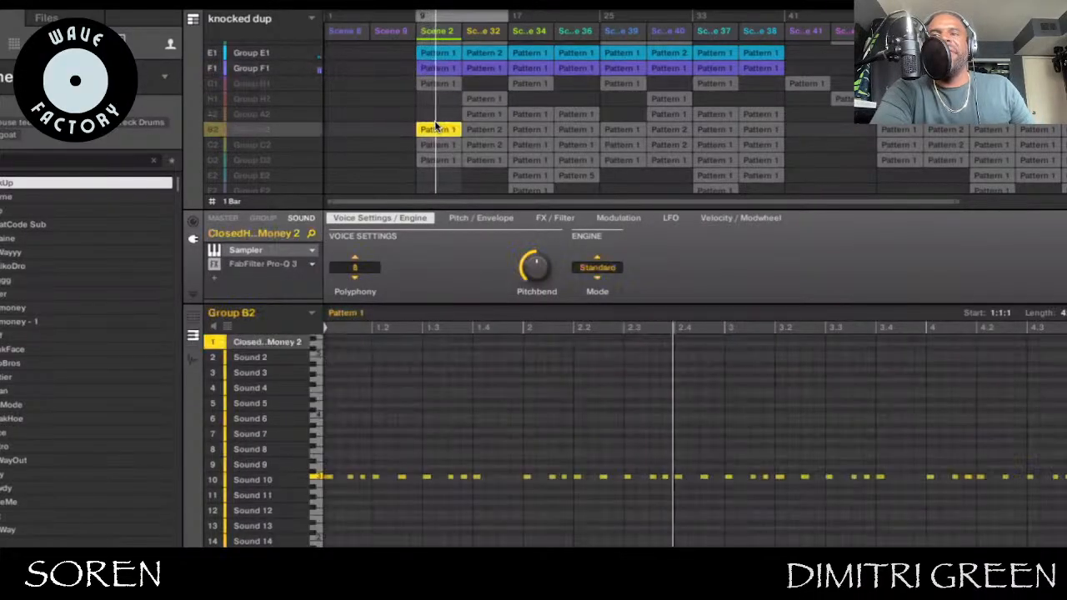
pyautogui.click(219, 131)
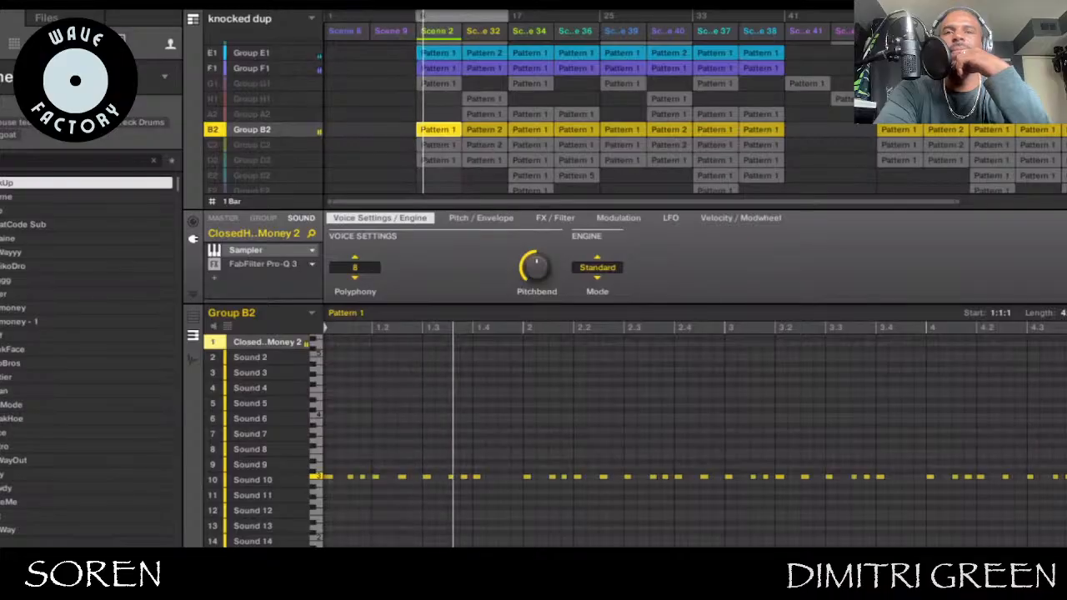
# Compare the open hi-hat pattern of Group C2 with the closed hi-hat pattern of Group B2 in Scene 2
pyautogui.click(436, 145)
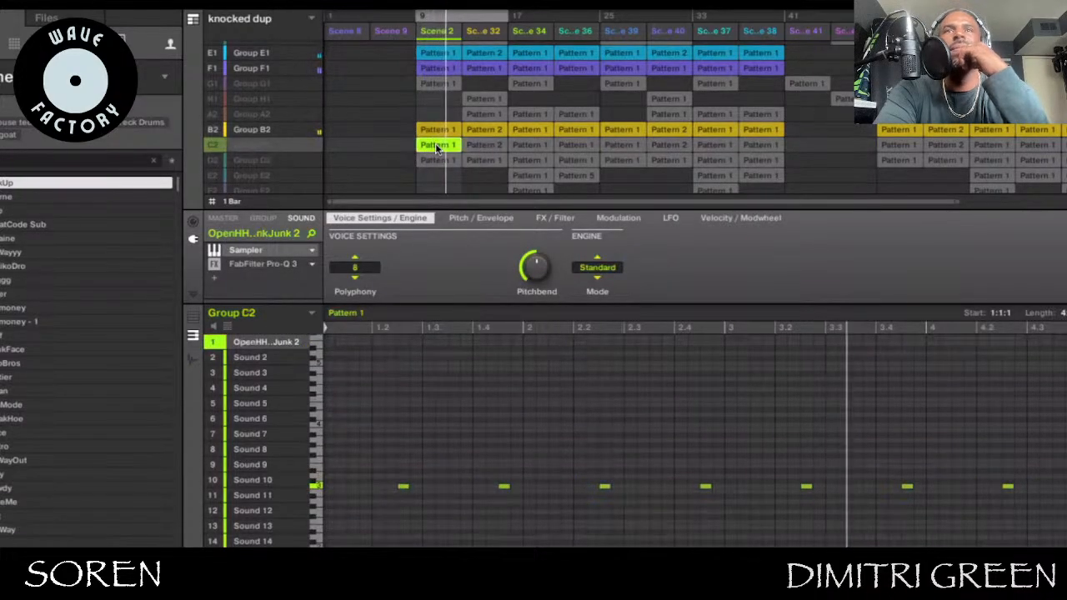
pyautogui.click(439, 159)
pyautogui.click(440, 131)
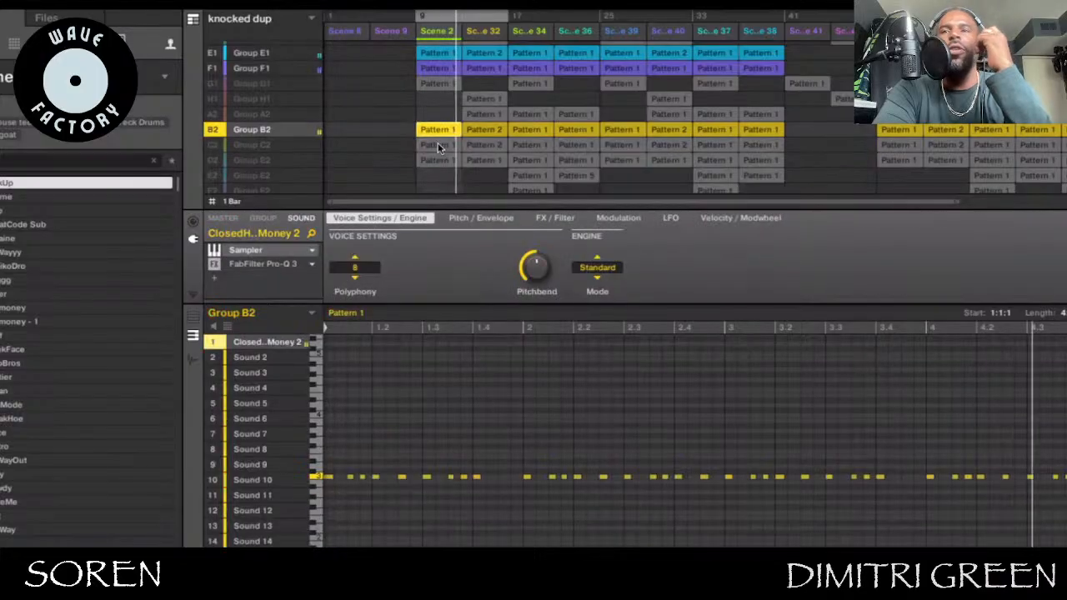
pyautogui.click(439, 145)
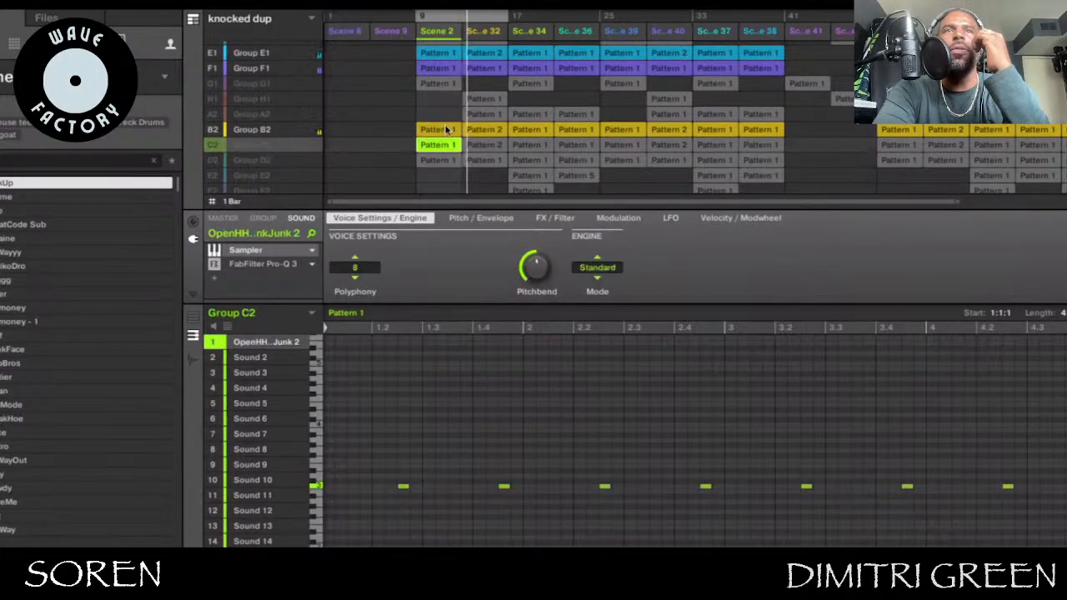
pyautogui.click(444, 129)
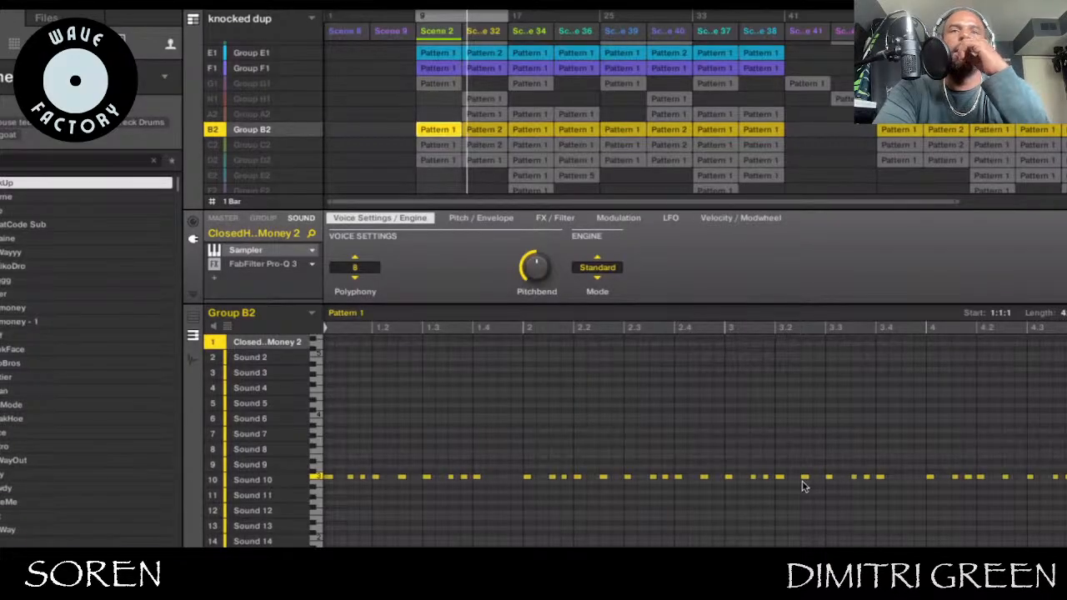
# Unmute Group C2 and play Scene 2 with the open hi-hat added
pyautogui.click(450, 146)
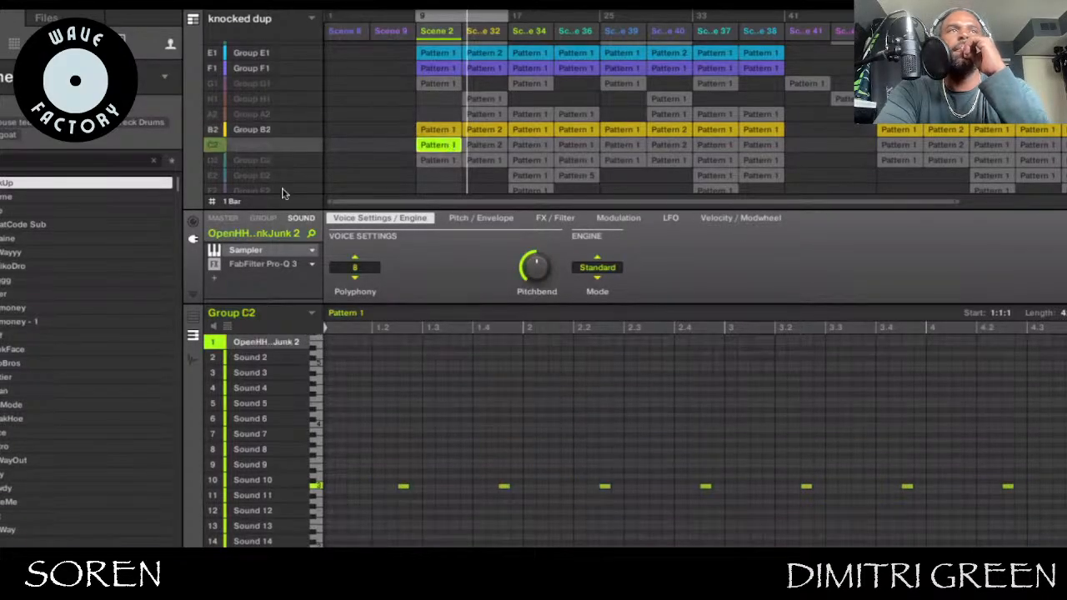
pyautogui.click(213, 146)
pyautogui.press('space')
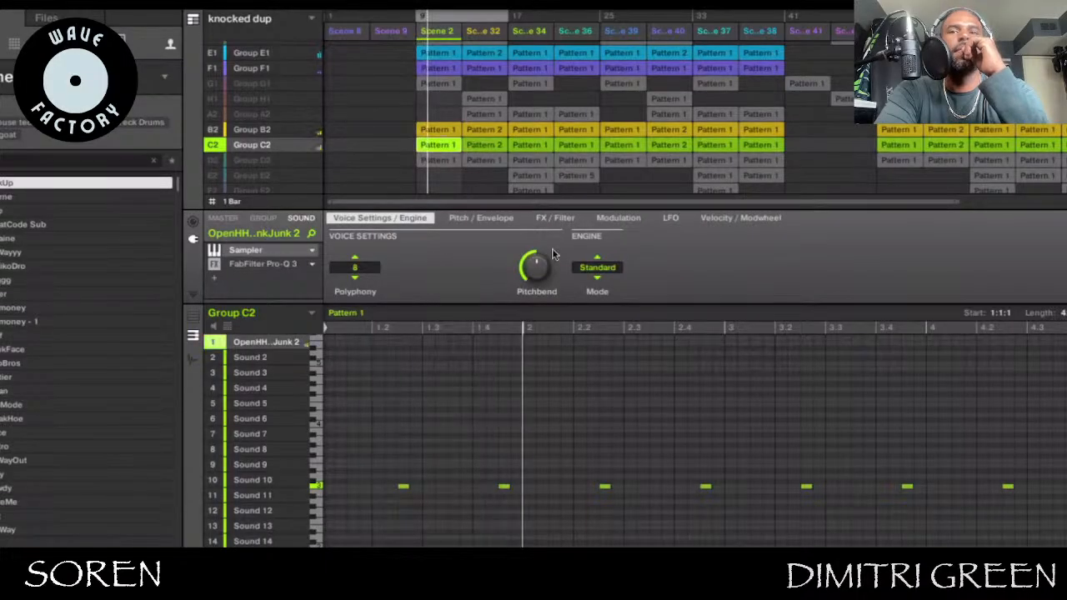
# Unmute Group D2 and play Scene 2 with its Ride Georgia 2 pattern added
pyautogui.click(392, 160)
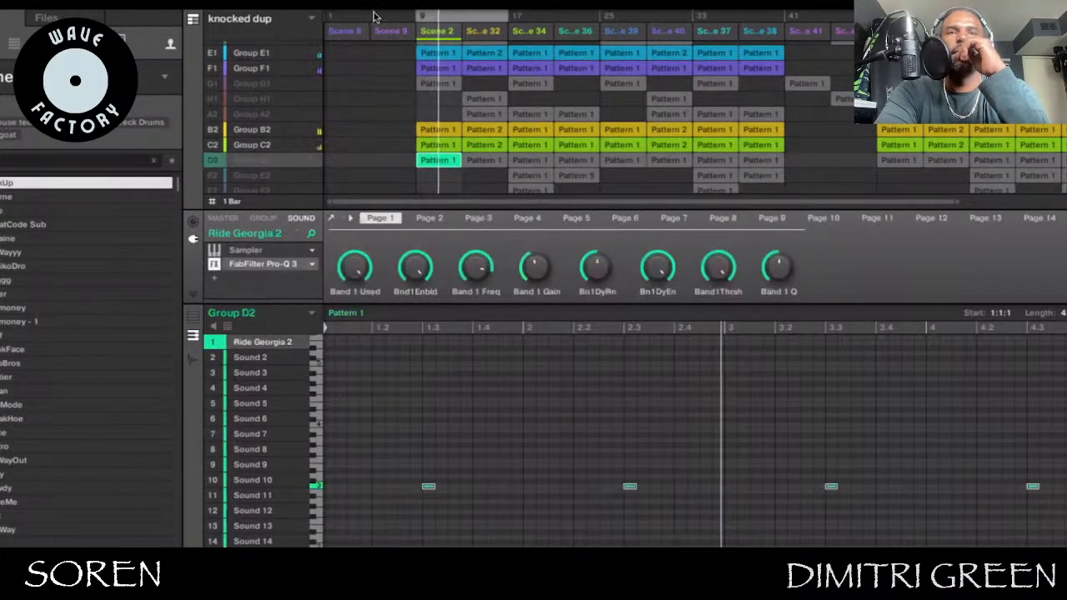
pyautogui.click(209, 161)
pyautogui.press('space')
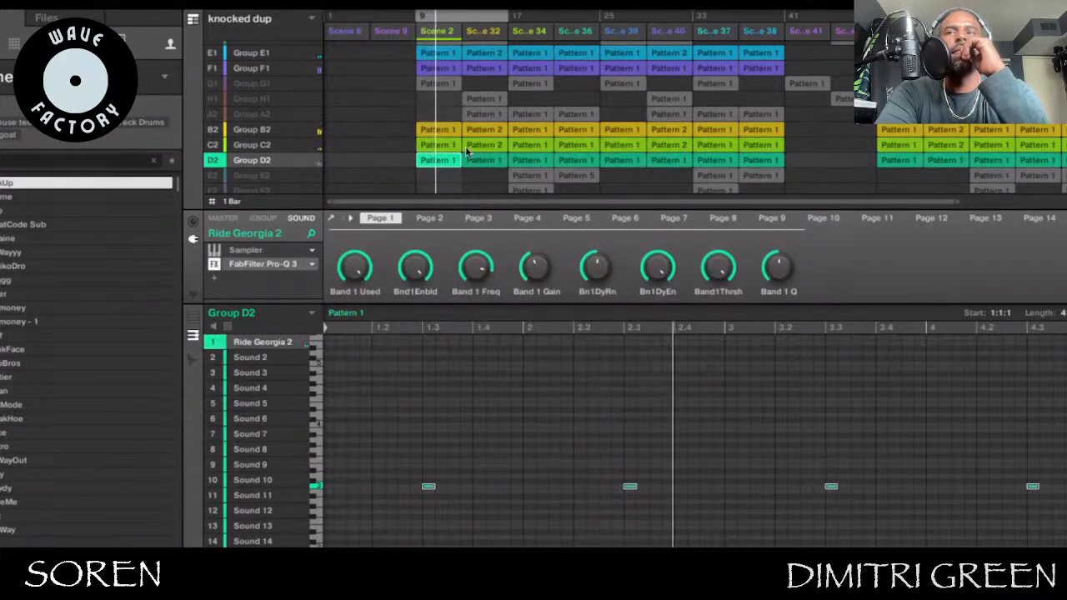
# Inspect the Snap LazerHorns pattern of Group H2 in Scene 2 and return to Group D2
pyautogui.scroll(-3, 457, 158)
pyautogui.click(439, 124)
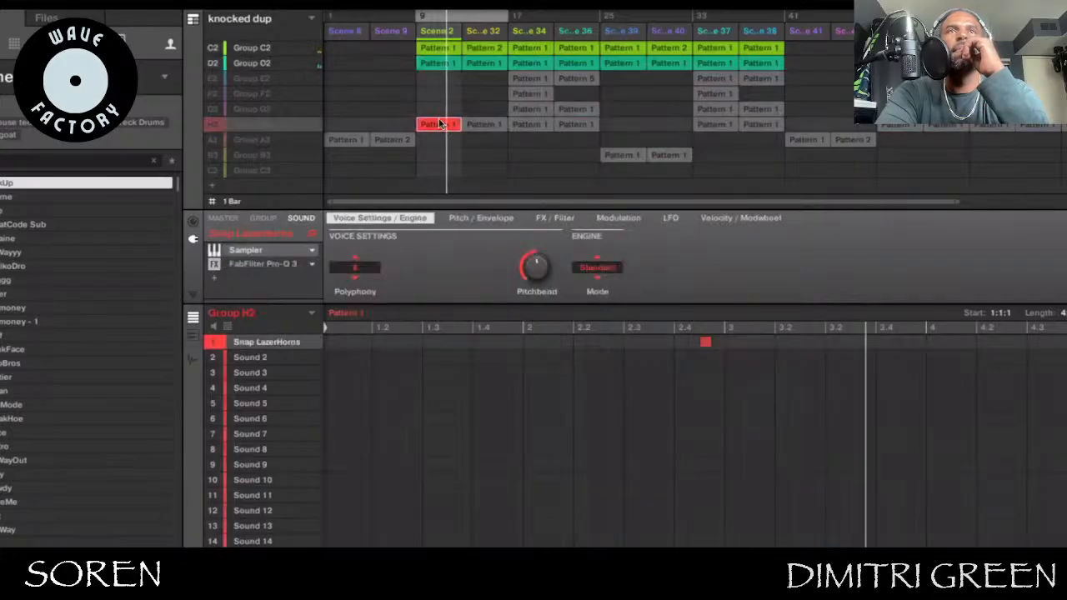
pyautogui.click(247, 65)
# Review the closed hi-hat, open hi-hat and ride sounds and patterns in Groups B2, C2 and D2
pyautogui.scroll(1, 247, 69)
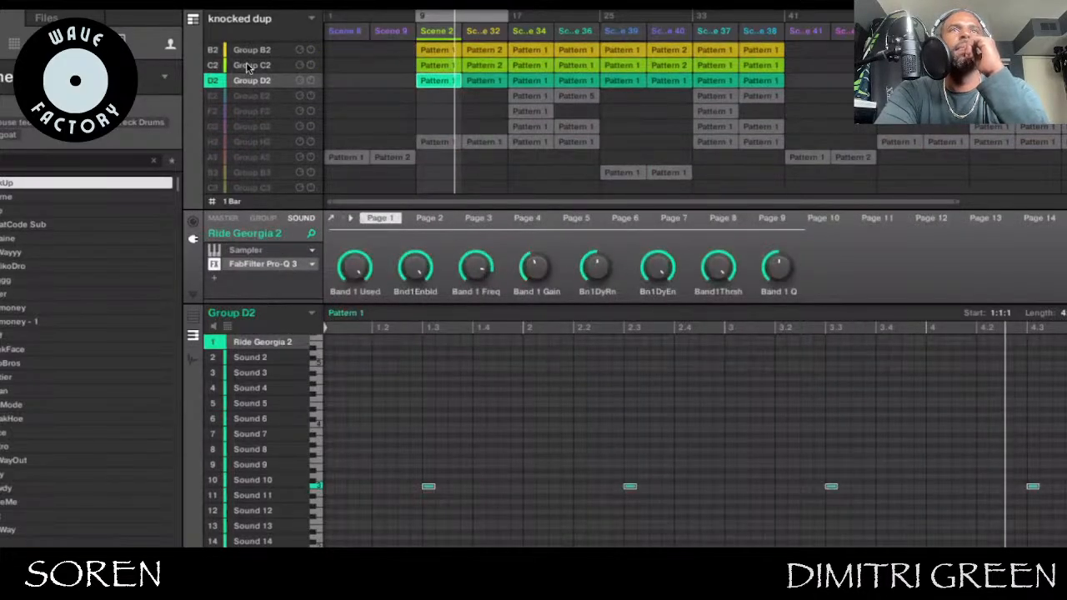
pyautogui.click(247, 65)
pyautogui.scroll(1, 247, 71)
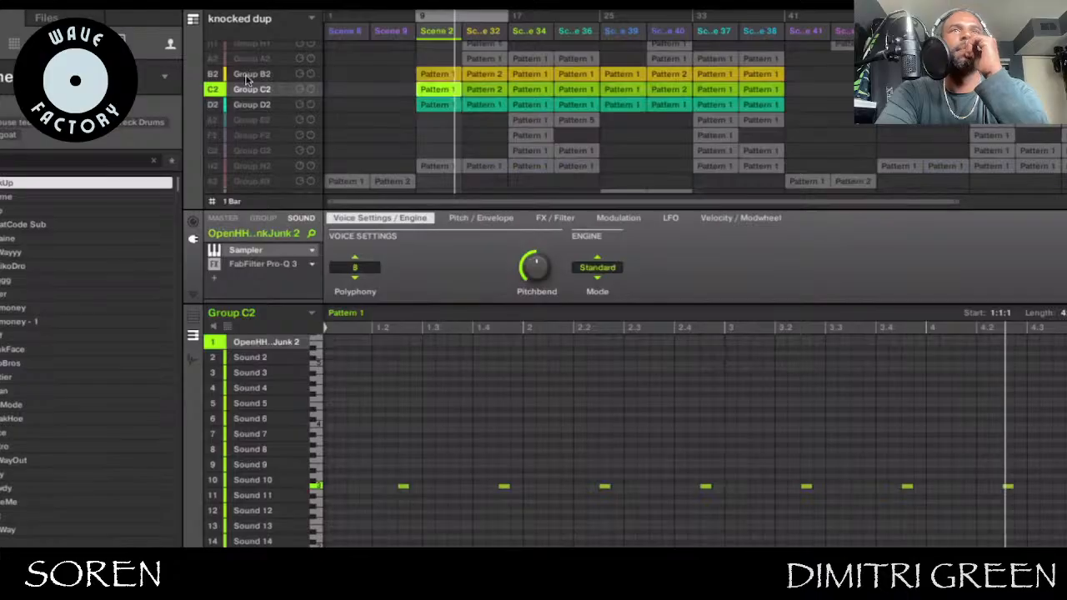
pyautogui.click(246, 75)
pyautogui.click(247, 90)
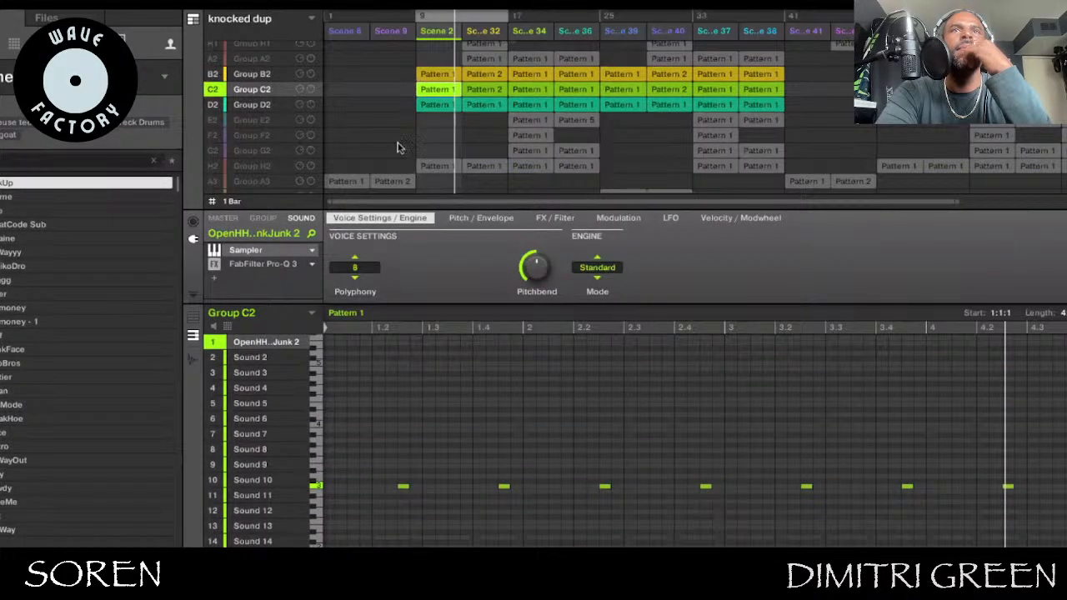
pyautogui.click(239, 106)
pyautogui.click(249, 78)
pyautogui.click(250, 90)
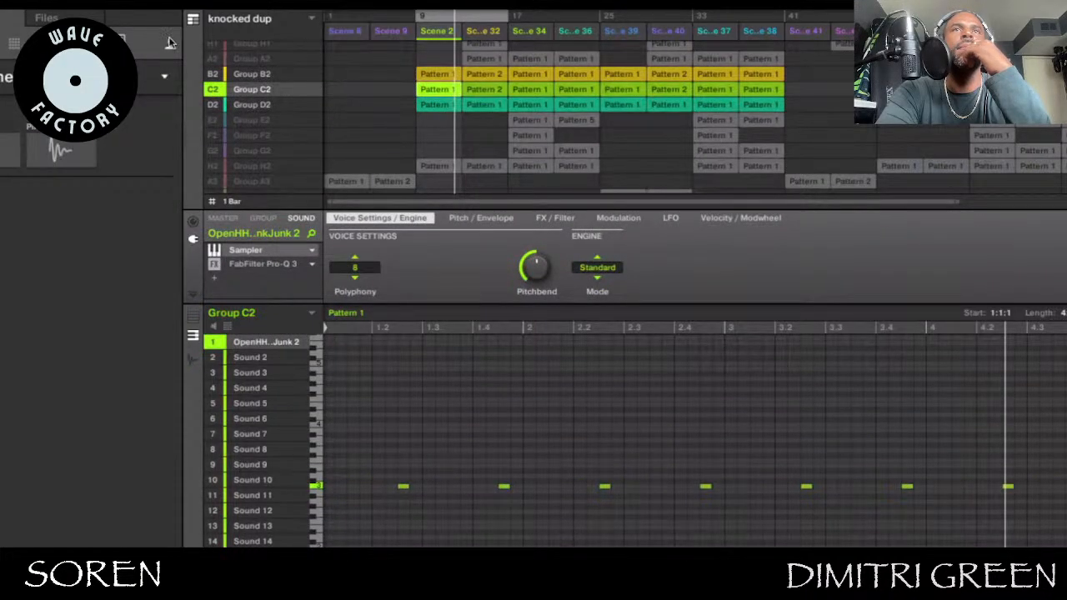
# Filter the sound library to the Lazer Dice expansion
pyautogui.click(151, 70)
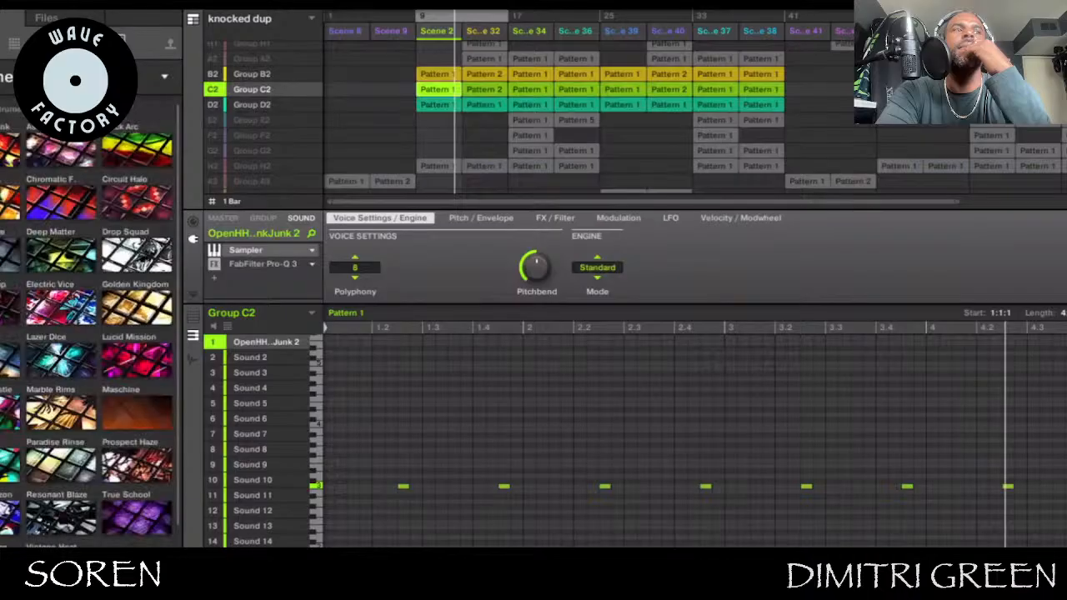
pyautogui.click(52, 357)
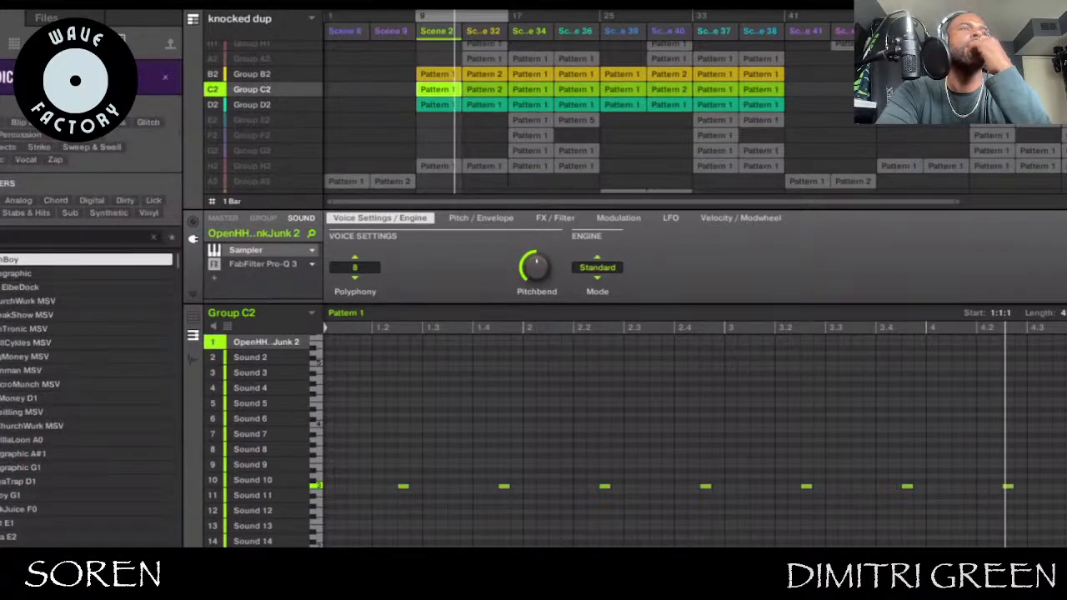
# Clear the Lazer Dice filter from the library, unmute Group H2 and select its Snap LazerHorns pattern in Scene 2
pyautogui.click(162, 83)
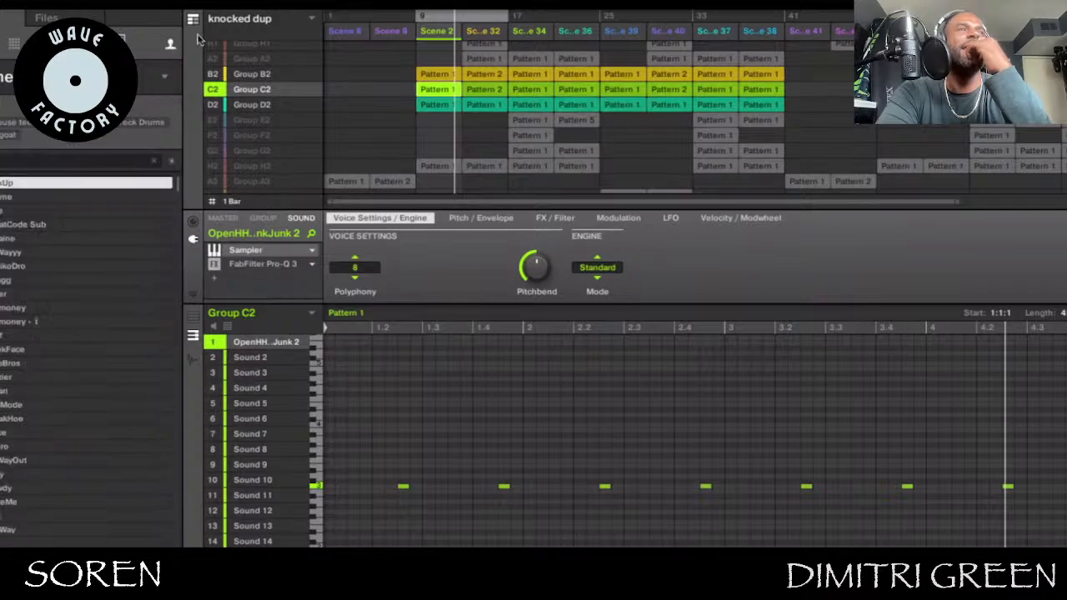
pyautogui.click(437, 105)
pyautogui.scroll(-3, 437, 104)
pyautogui.click(436, 125)
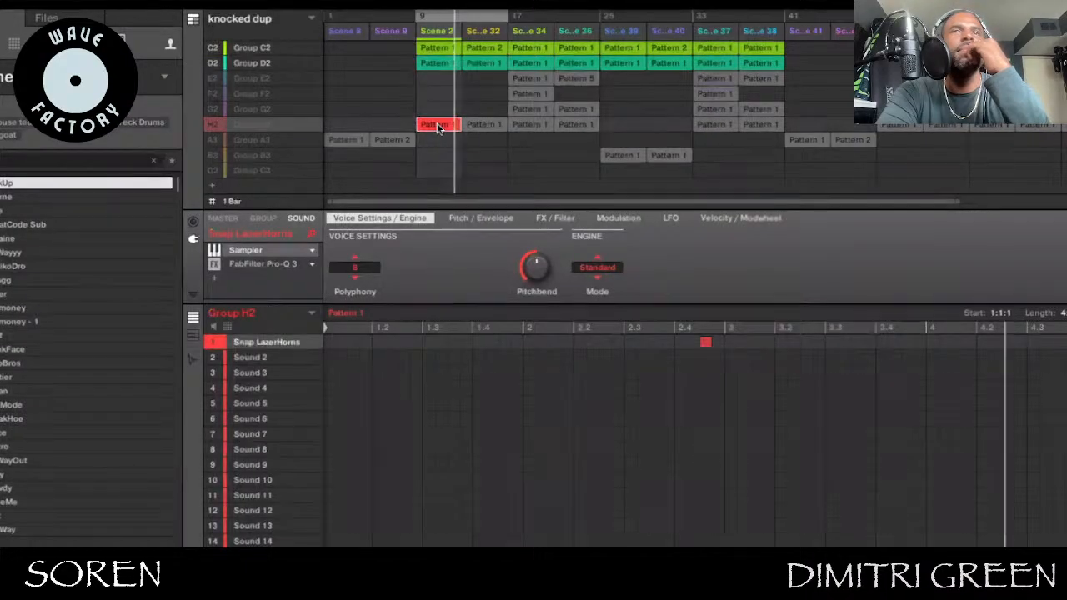
pyautogui.click(213, 124)
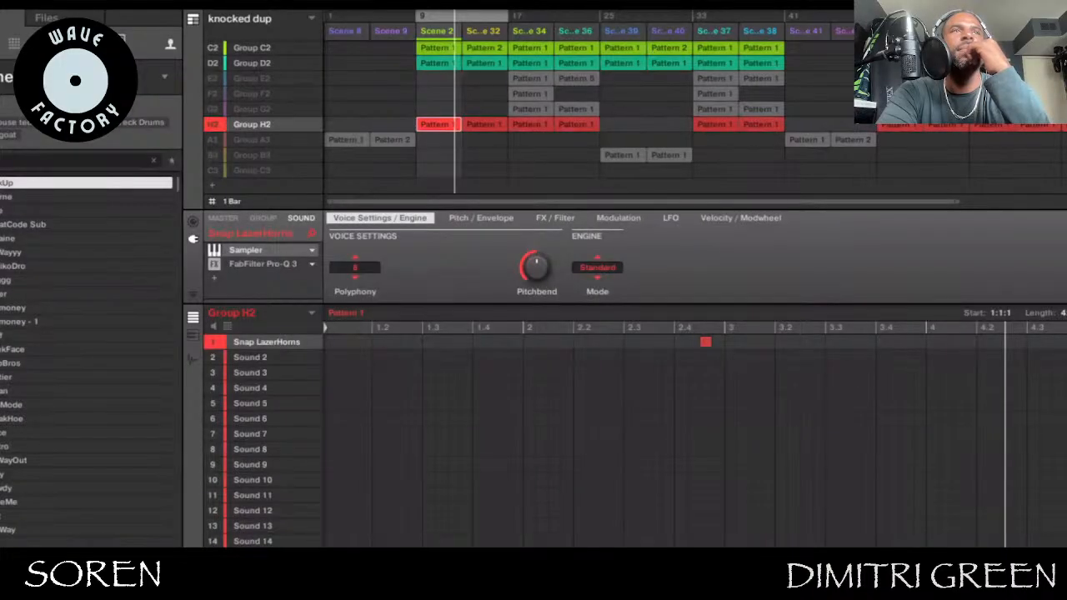
pyautogui.click(437, 63)
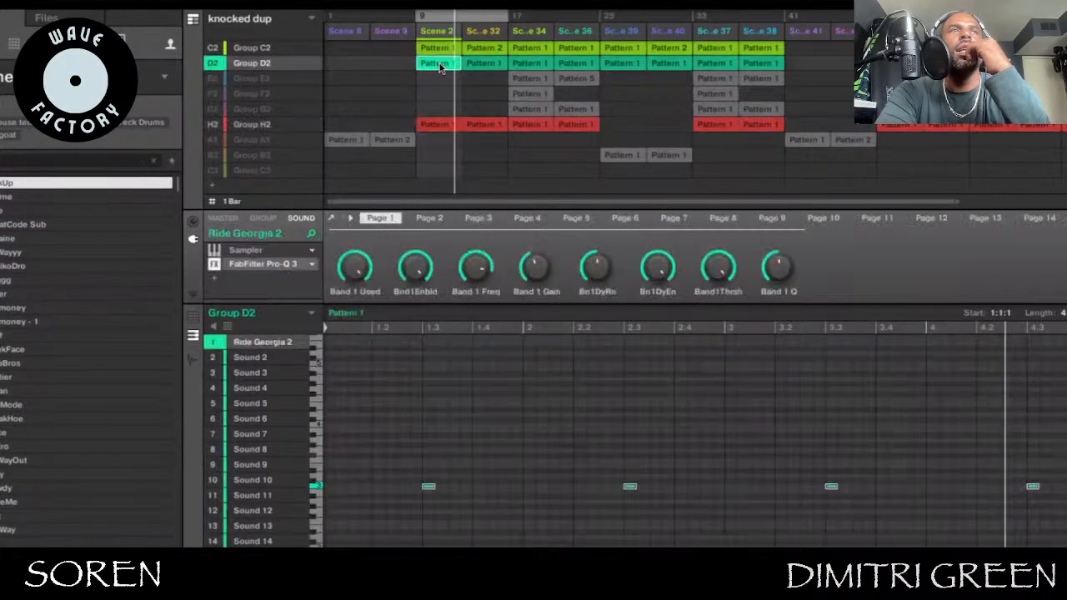
pyautogui.click(447, 126)
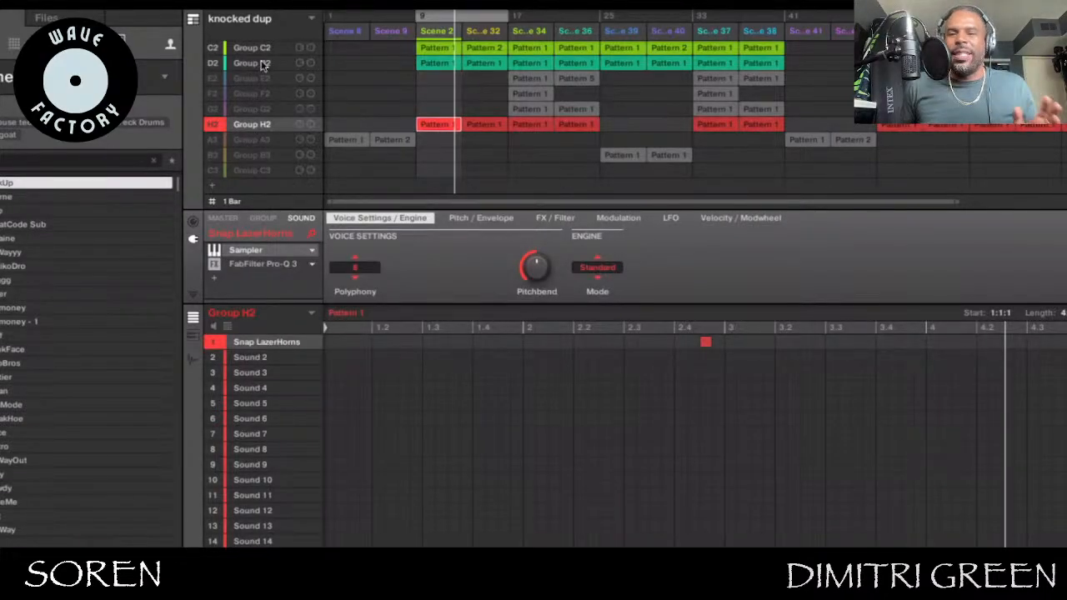
# Check the Lazer Dice expansion in the factory sound library and clear the expansion filter again
pyautogui.click(170, 48)
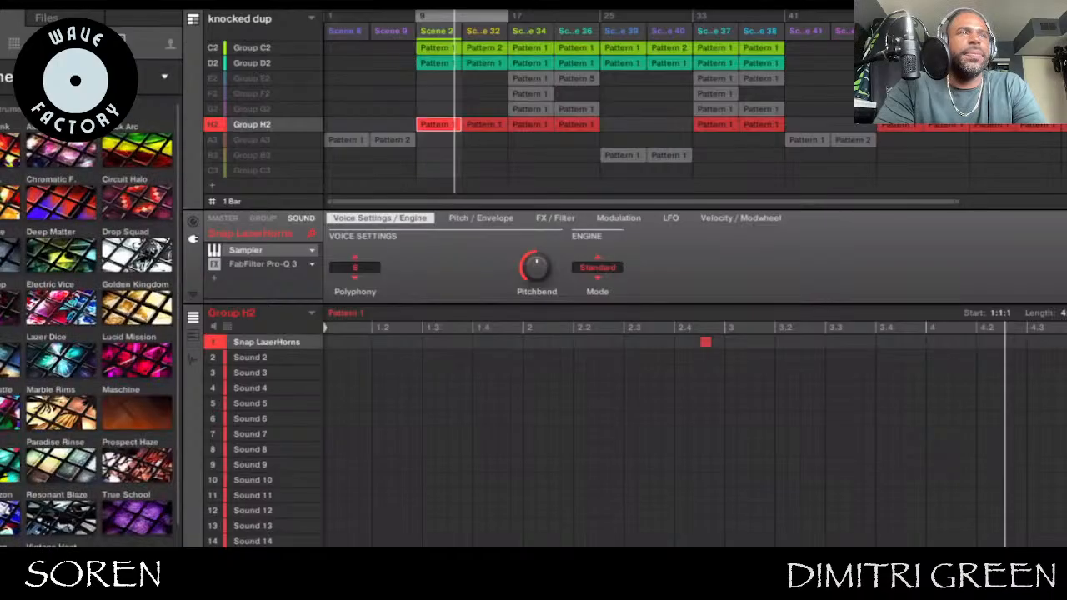
pyautogui.click(170, 44)
pyautogui.click(121, 38)
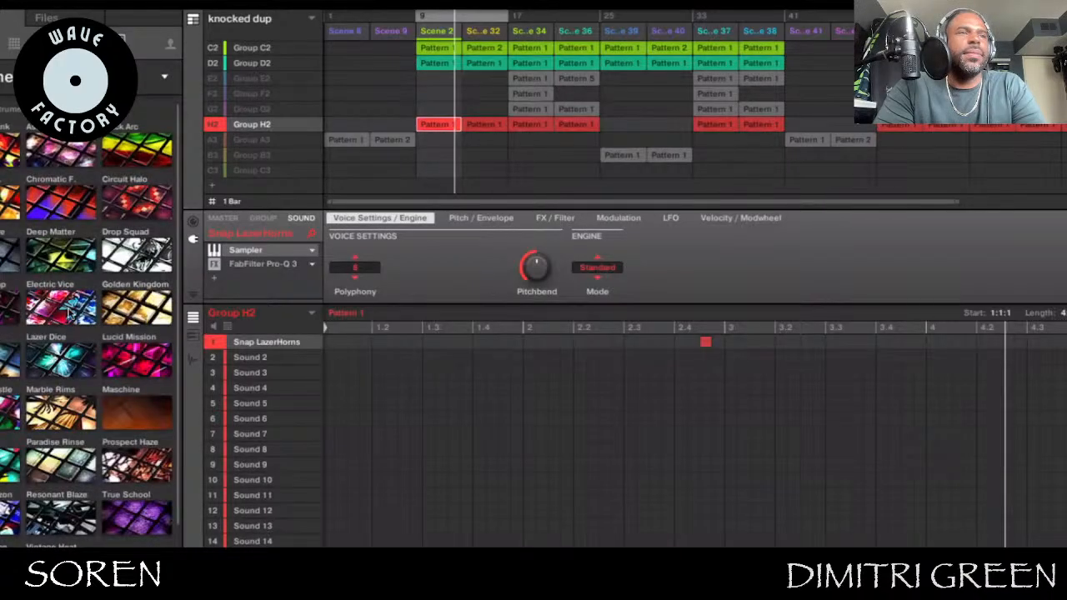
pyautogui.click(140, 86)
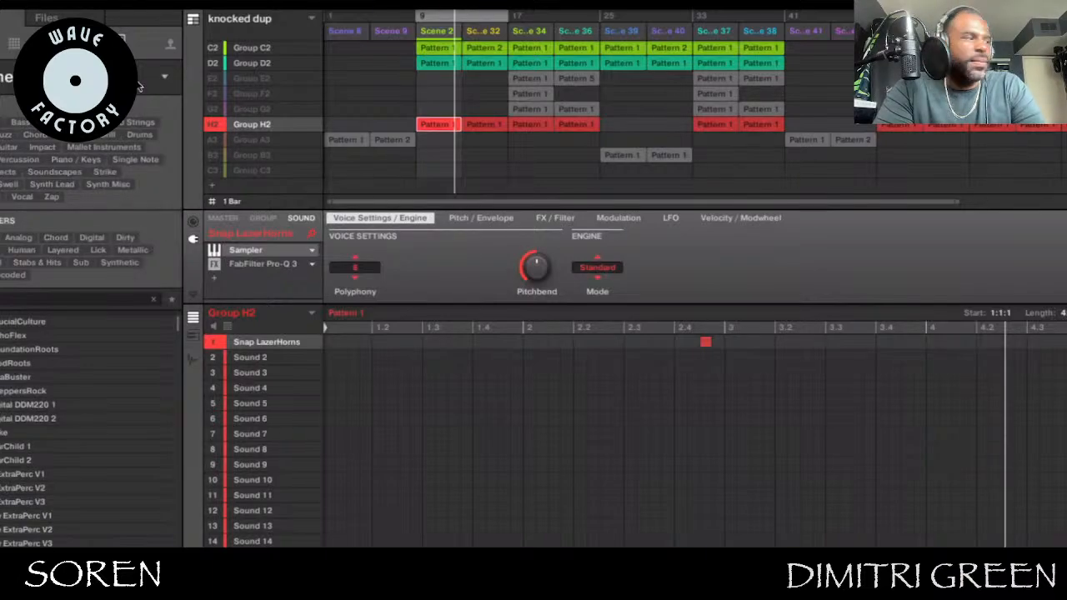
pyautogui.click(140, 87)
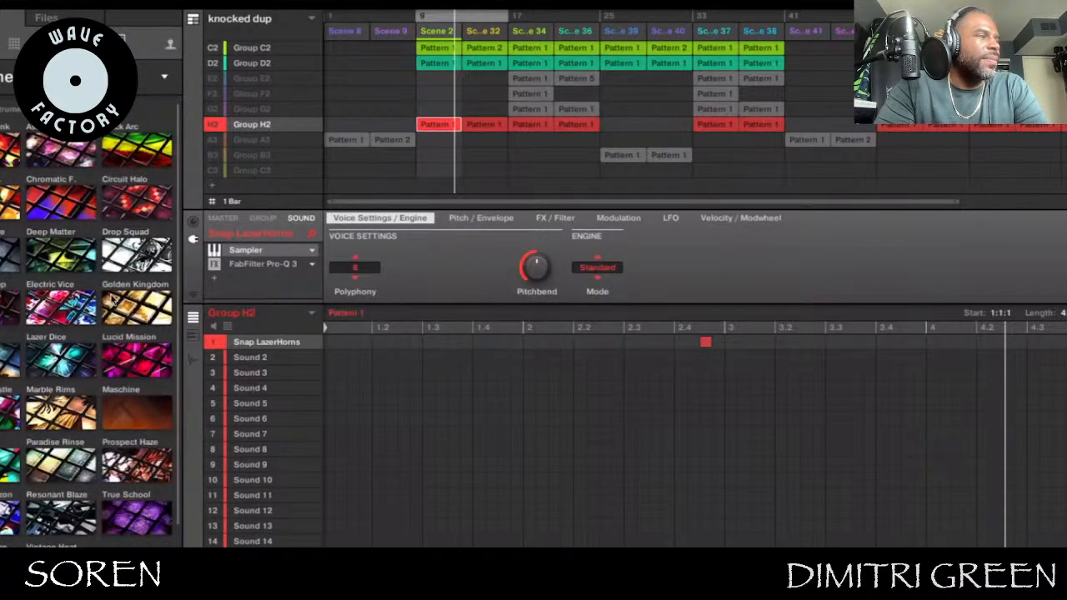
pyautogui.click(60, 357)
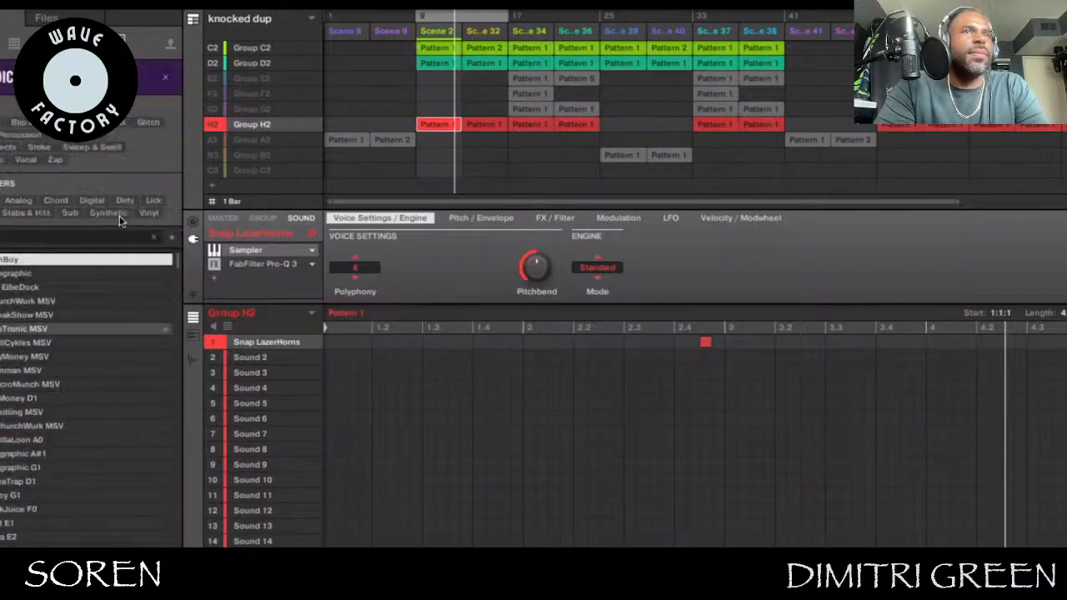
pyautogui.click(167, 77)
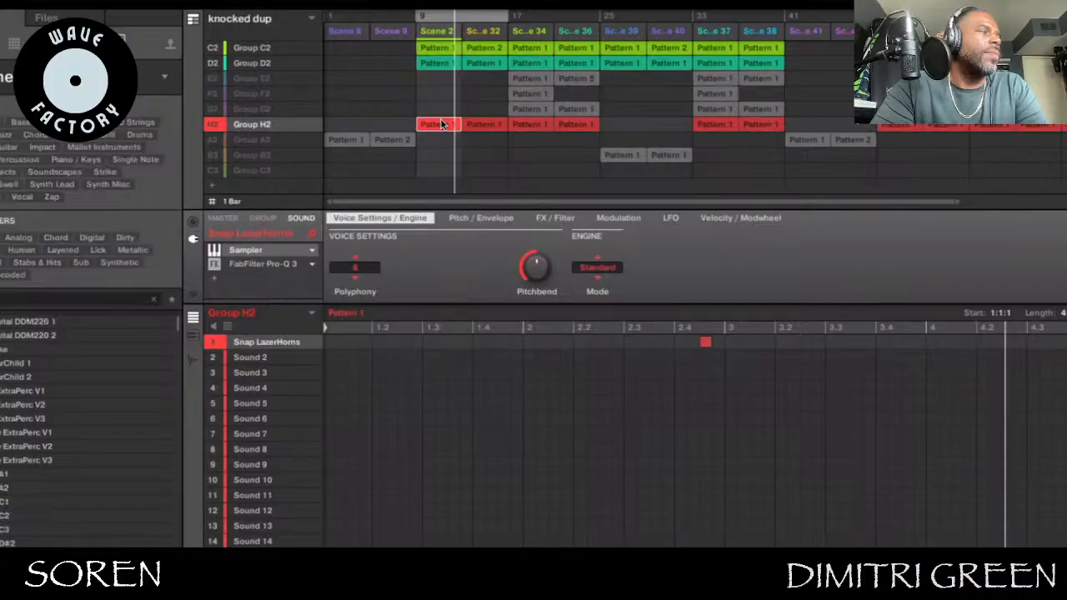
# Compare the Scene 2 patterns of the ride in Group D2, the snap in Group H2 and the open hi-hat in Group C2
pyautogui.click(424, 64)
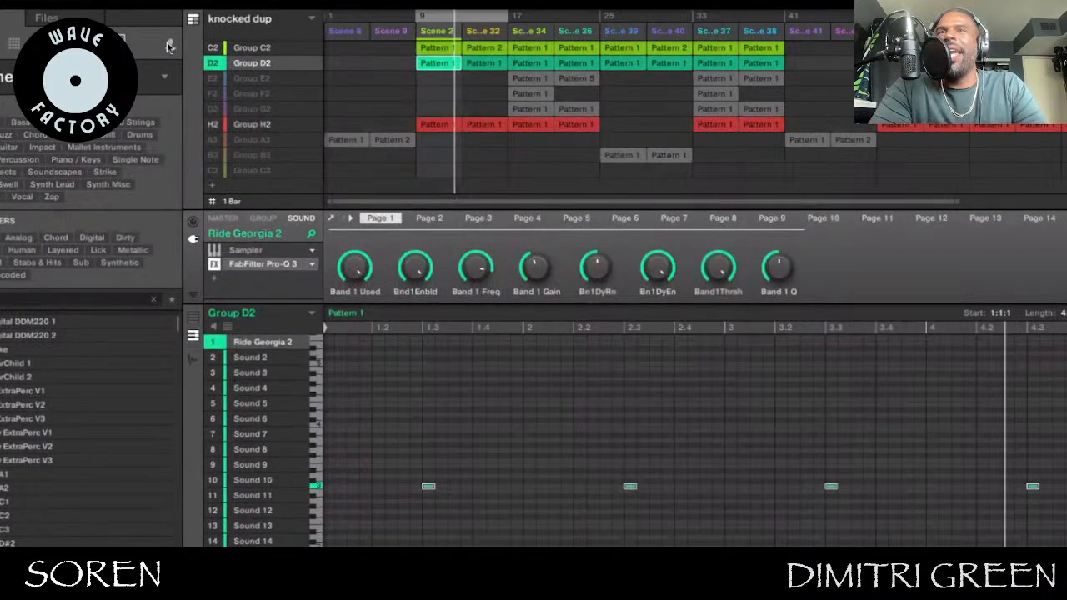
pyautogui.click(437, 125)
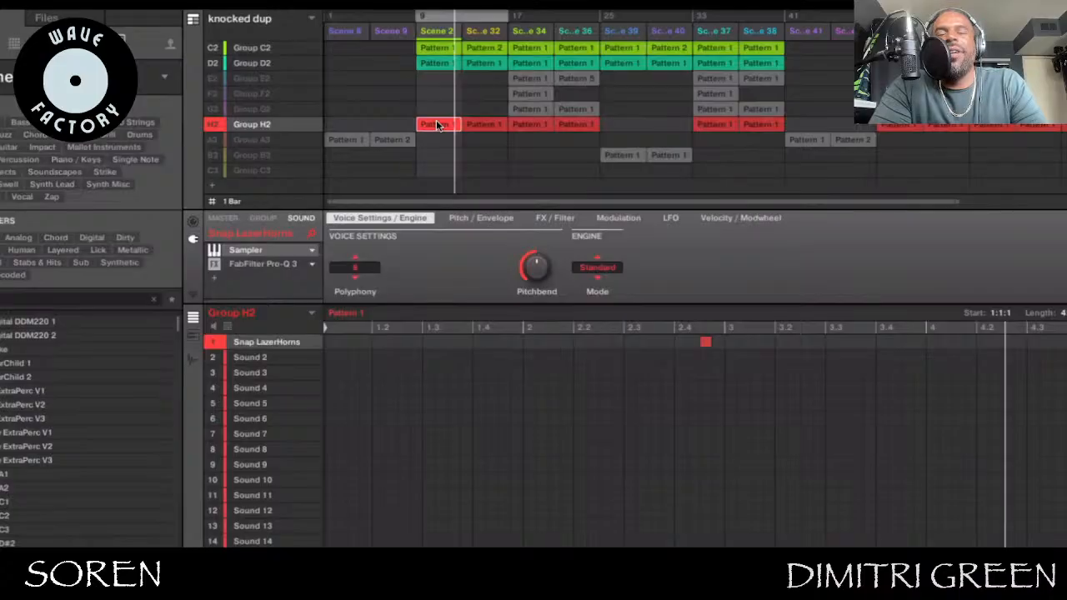
pyautogui.click(437, 52)
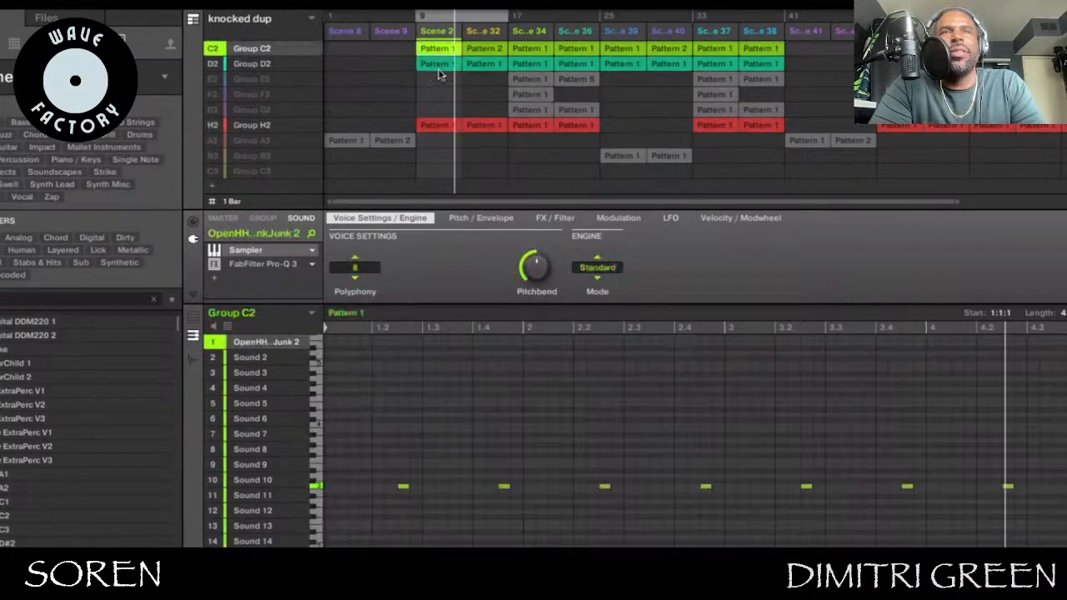
pyautogui.click(439, 70)
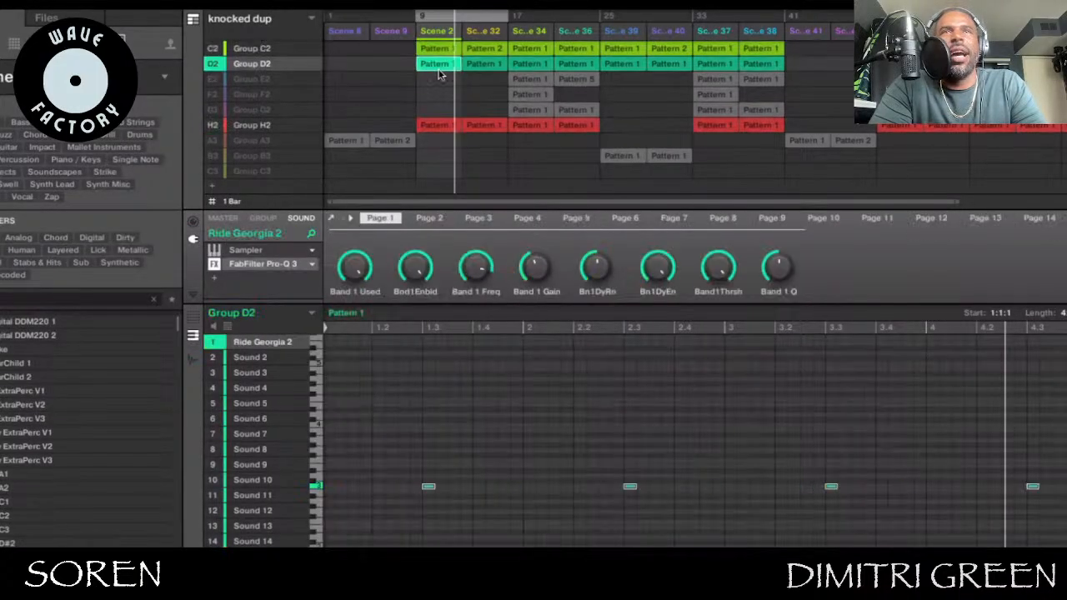
# Solo Group D2 and play its Ride Georgia 2 pattern in Scene 2
pyautogui.click(215, 65)
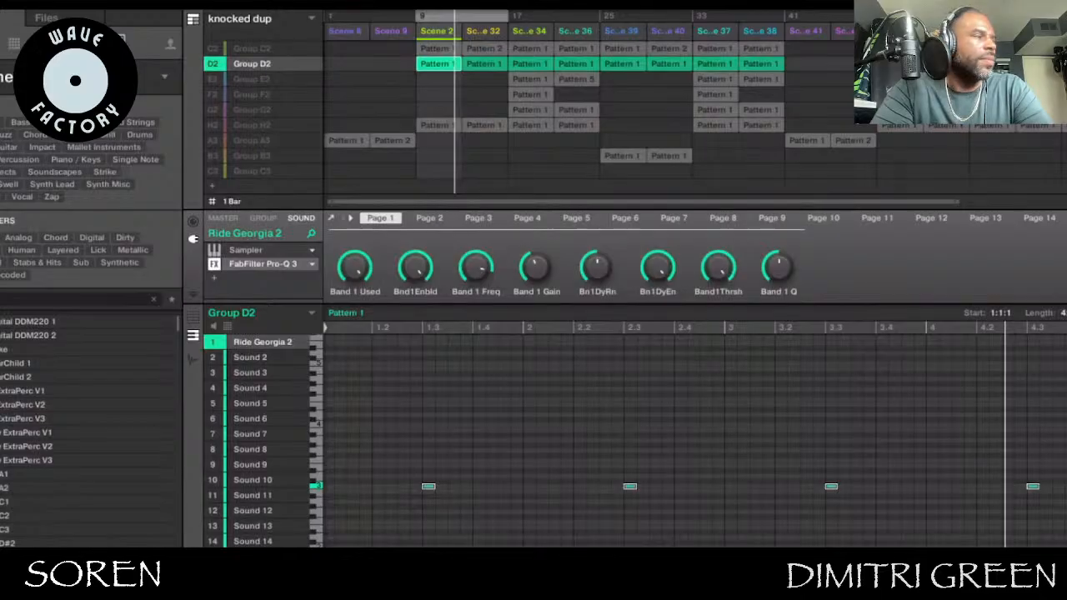
pyautogui.click(508, 459)
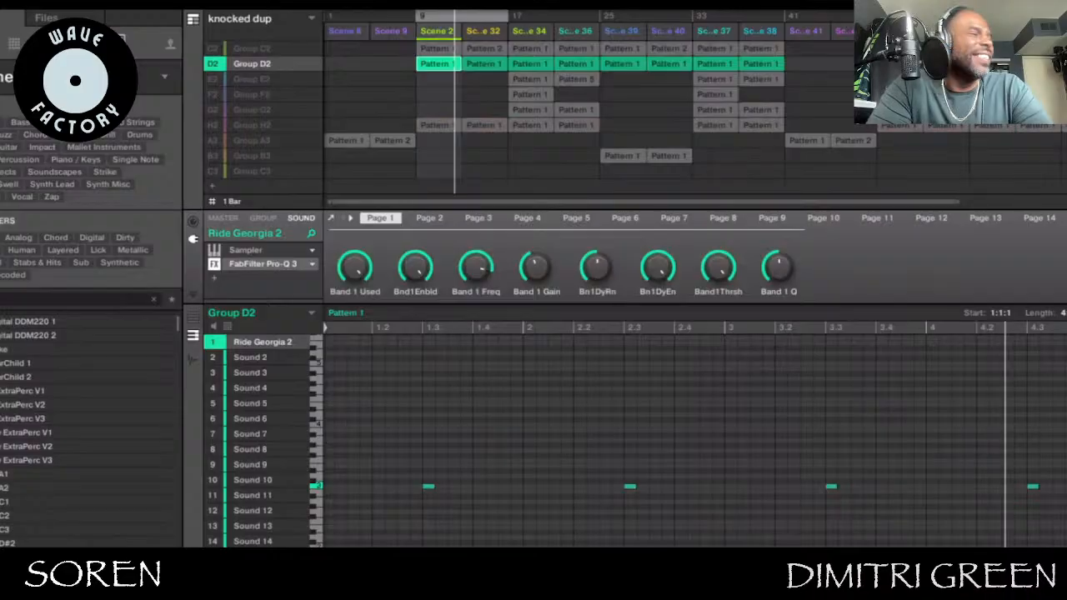
pyautogui.scroll(2, 460, 348)
pyautogui.scroll(-3, 462, 345)
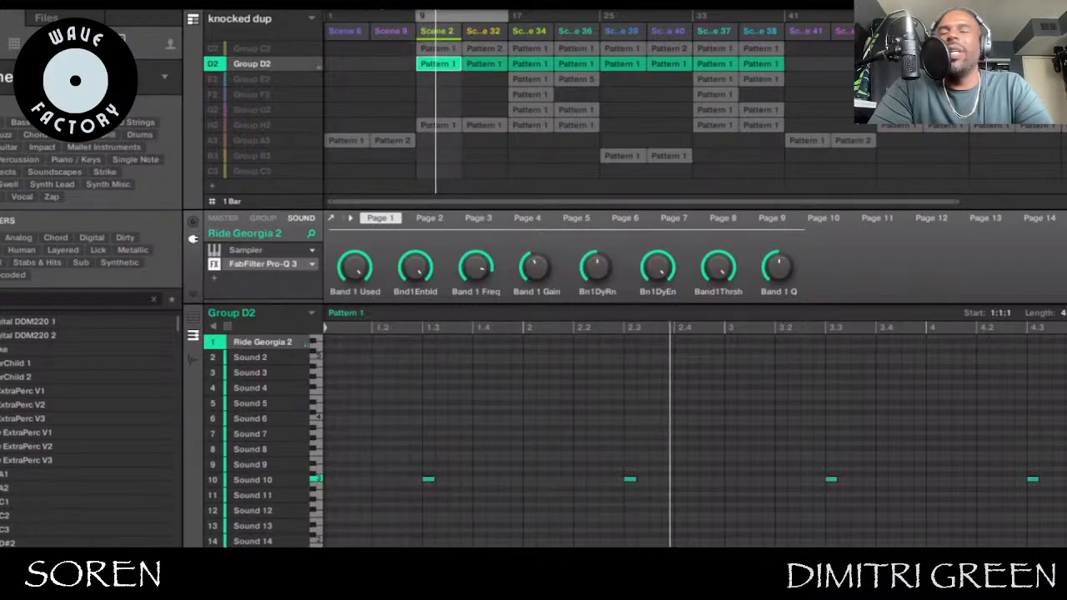
# Unmute Groups C2, B2 and H2 to layer the hi-hats and snap with the ride in Scene 2
pyautogui.click(220, 49)
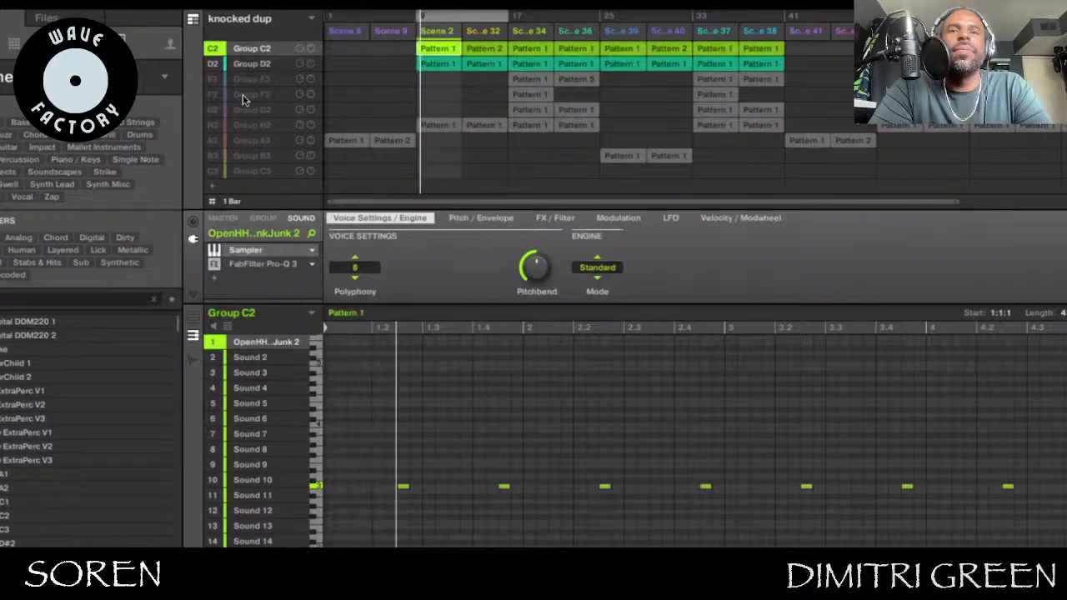
pyautogui.scroll(1, 248, 71)
pyautogui.click(215, 55)
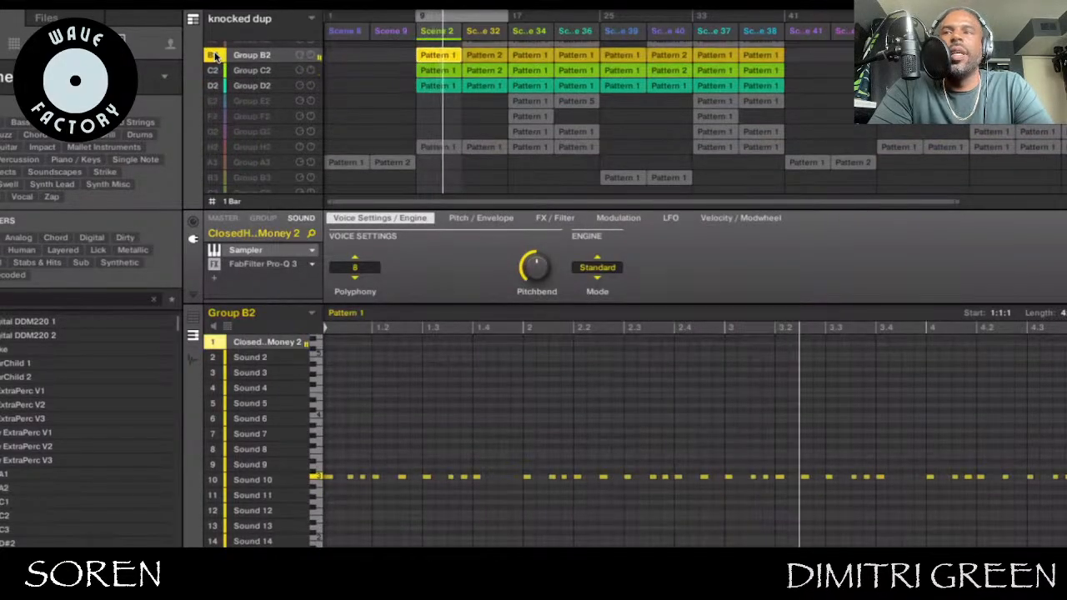
pyautogui.click(438, 147)
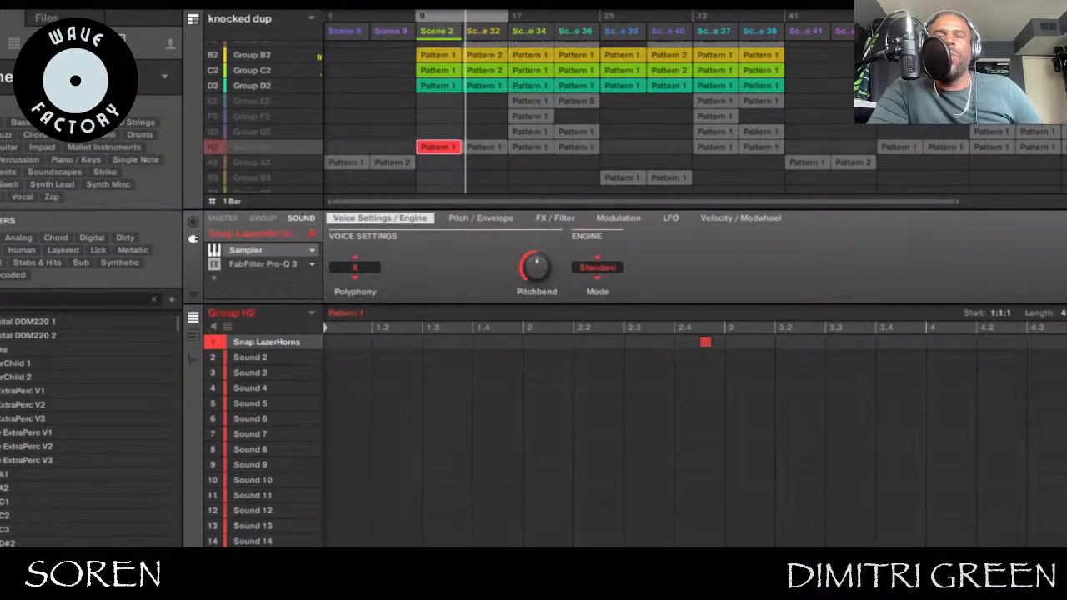
pyautogui.click(216, 148)
# Review the ride and open hi-hat patterns of Groups D2 and C2 in Scene 2, and save the project
pyautogui.click(441, 83)
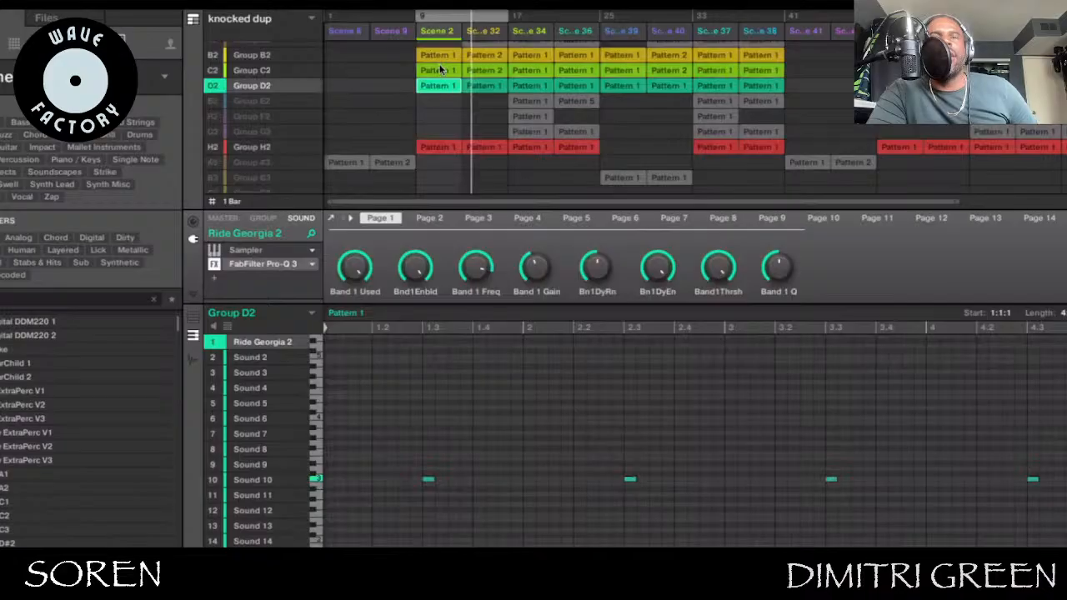
pyautogui.click(438, 71)
pyautogui.click(436, 82)
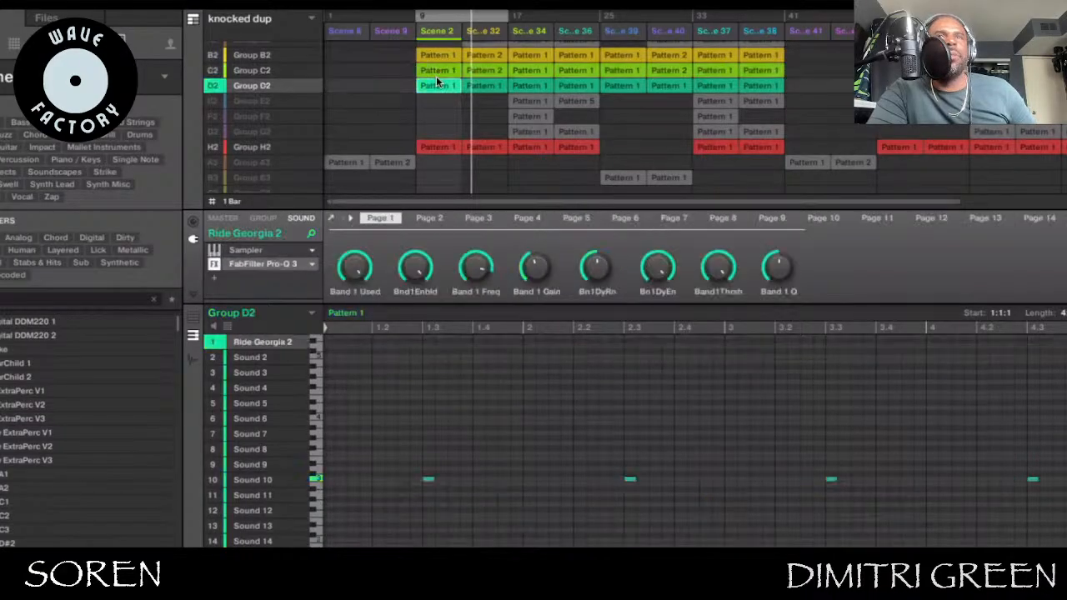
pyautogui.click(42, 4)
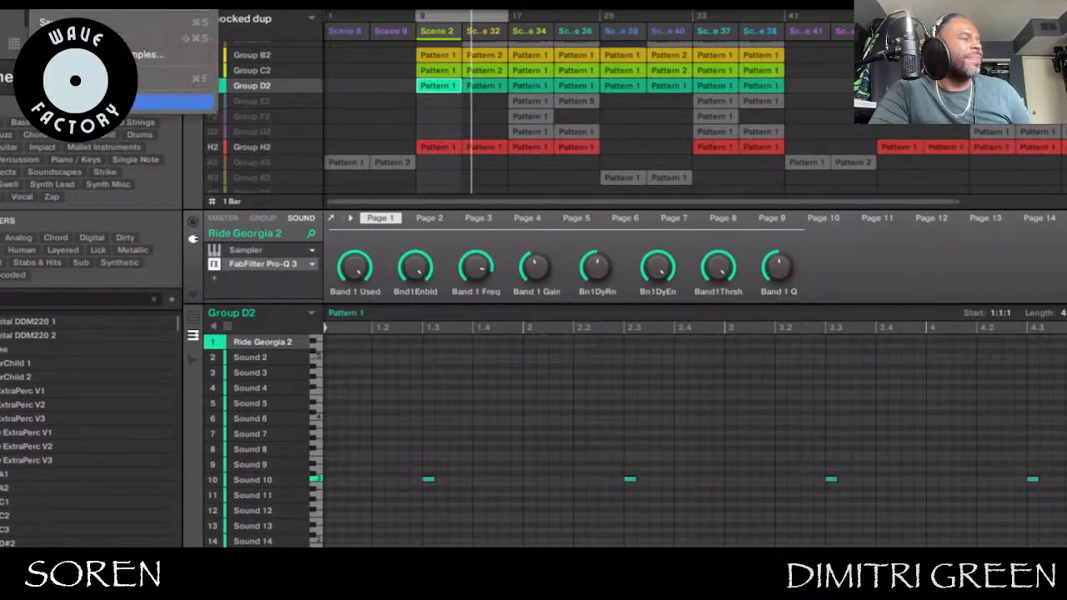
pyautogui.click(84, 22)
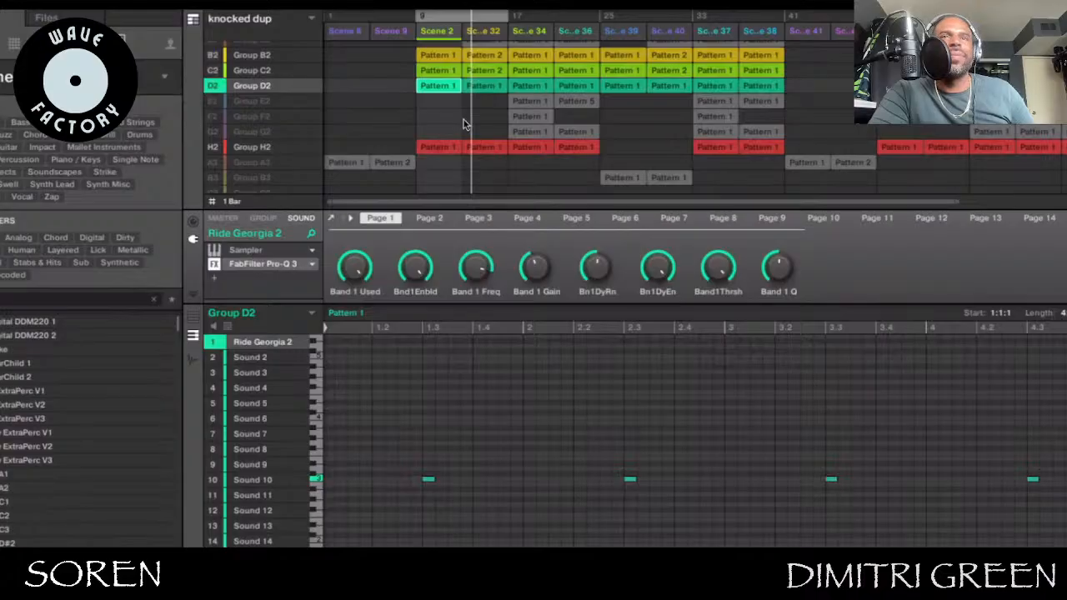
# Review the Scene 2 patterns of Groups B1, A1, F1 and E1, from the Analog Lab V and Nexus melodies to the kick and clap
pyautogui.scroll(5, 464, 119)
pyautogui.click(442, 62)
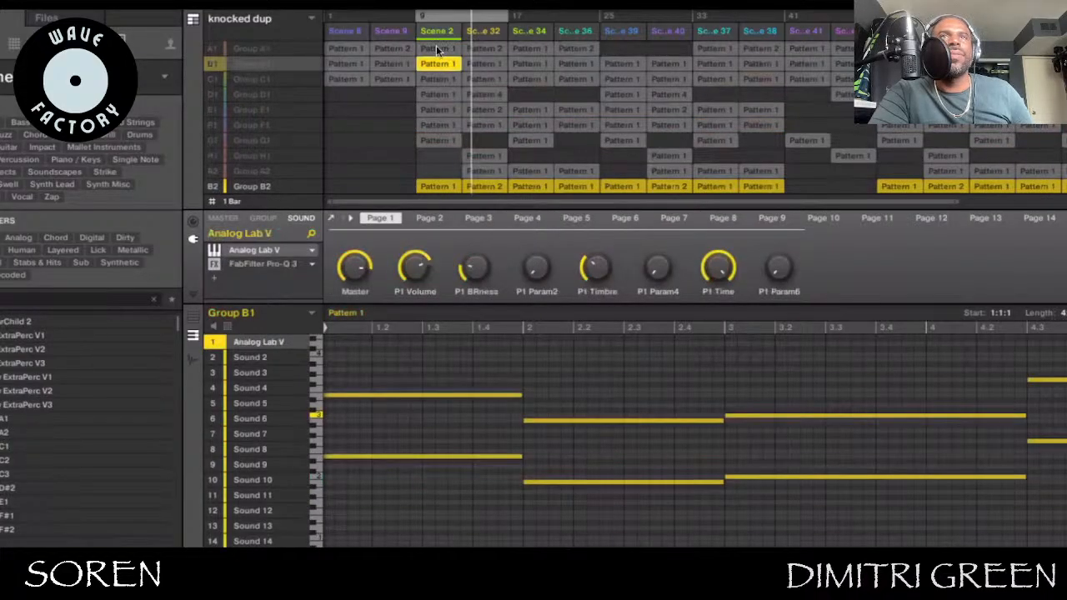
pyautogui.click(438, 49)
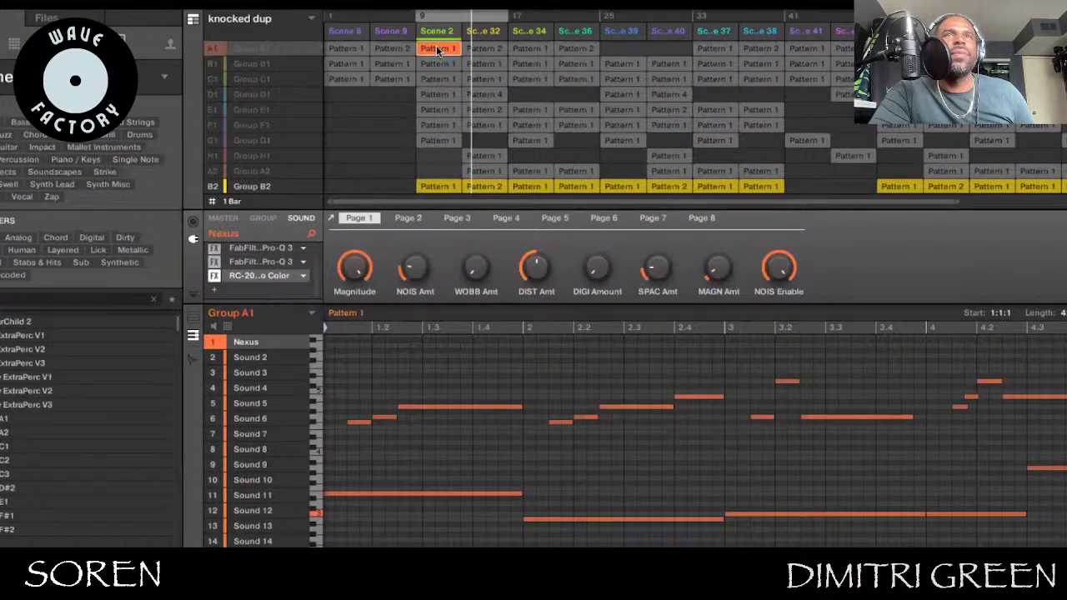
pyautogui.click(430, 126)
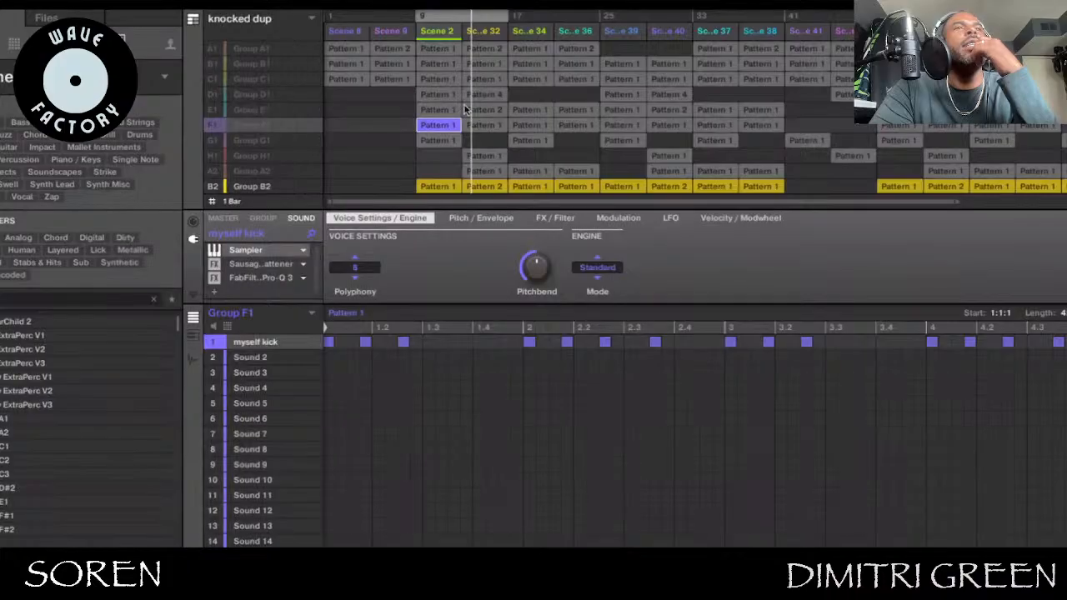
pyautogui.click(446, 108)
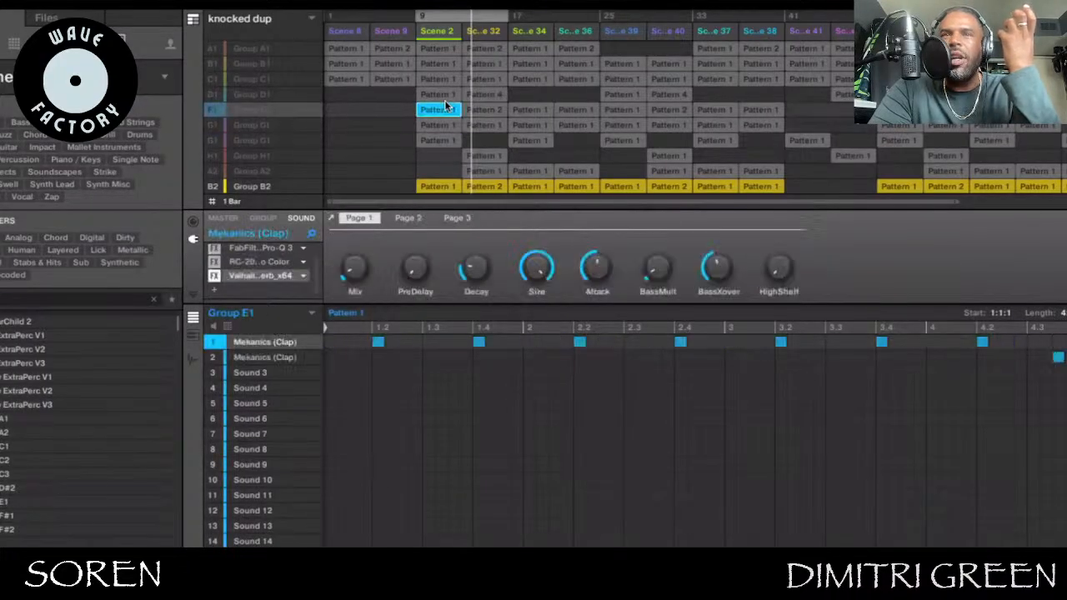
# Select the or nah bass pattern of Group D1 in Scene 2, solo the group and release the solo to unmute all groups
pyautogui.click(439, 96)
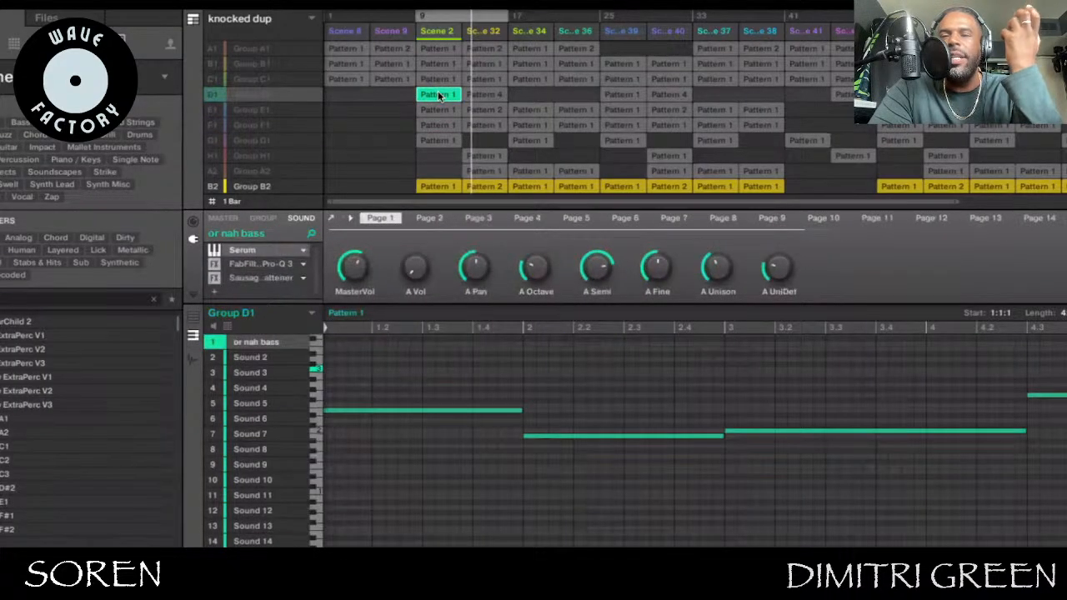
pyautogui.click(213, 96)
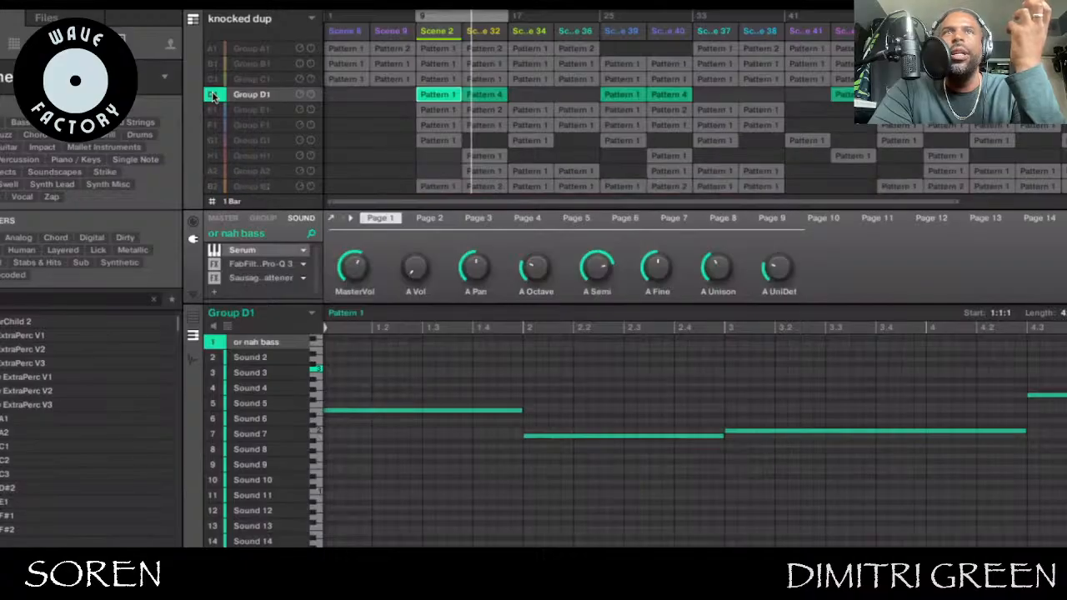
pyautogui.click(214, 96)
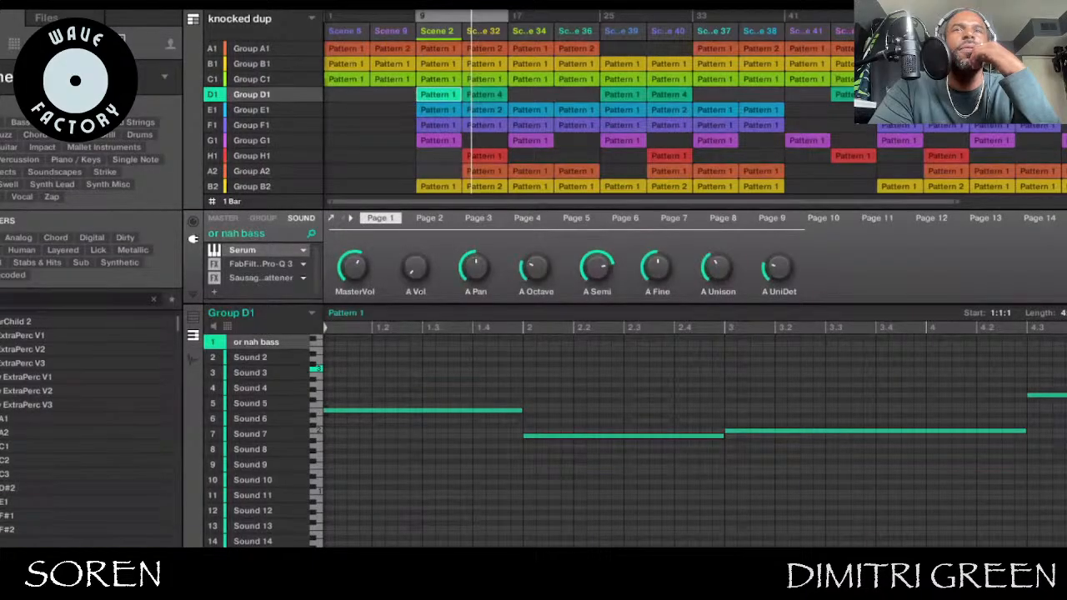
# Open the Scene 2 clap pattern of Group E1 and inspect the sound's Sampler and effects chain
pyautogui.click(454, 109)
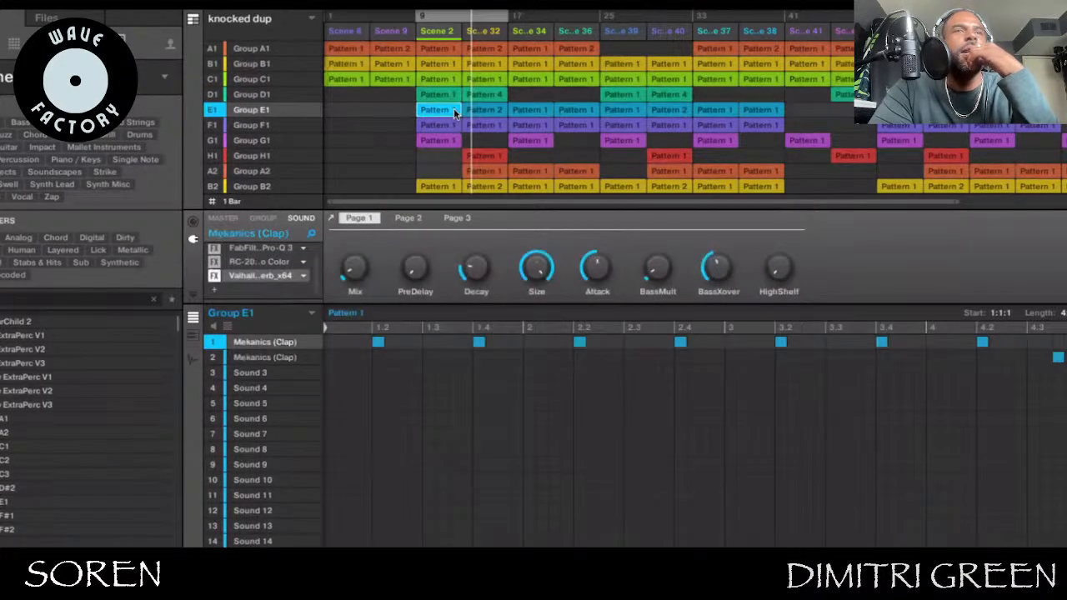
pyautogui.click(251, 262)
pyautogui.click(248, 270)
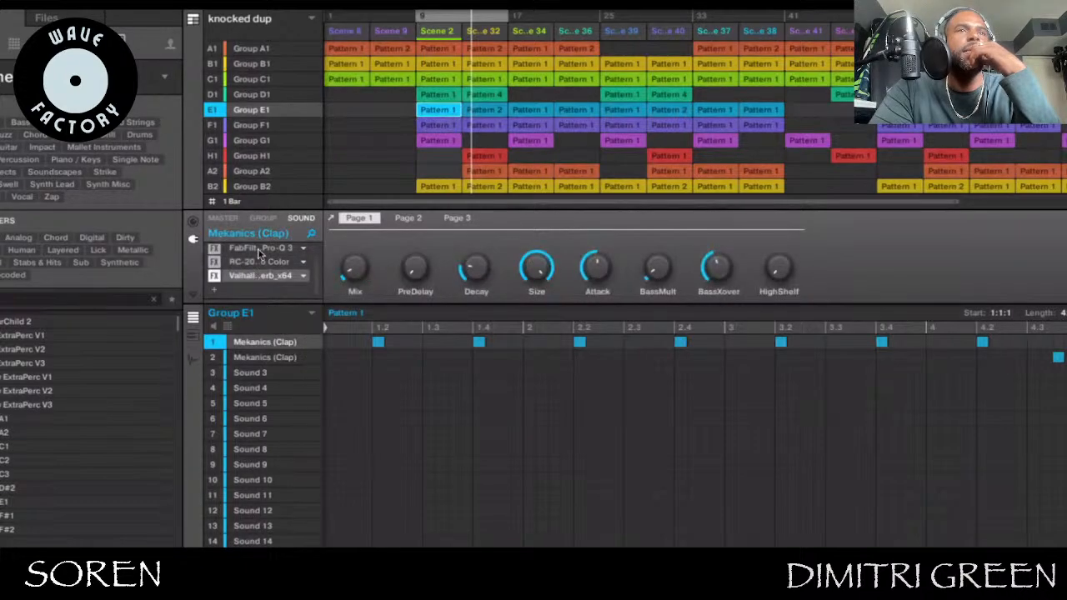
pyautogui.click(259, 249)
pyautogui.scroll(1, 258, 254)
pyautogui.click(250, 250)
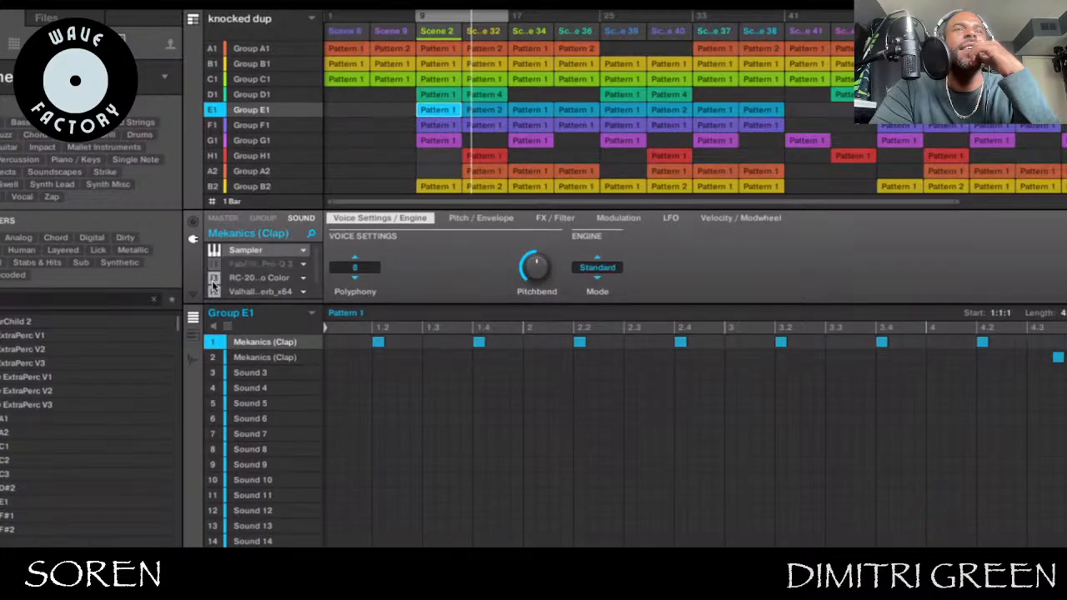
# Solo Group E1 to compare its clap with the FabFilter, RC-20 and Valhalla effects bypassed and enabled, and release the solo
pyautogui.click(213, 295)
pyautogui.click(213, 110)
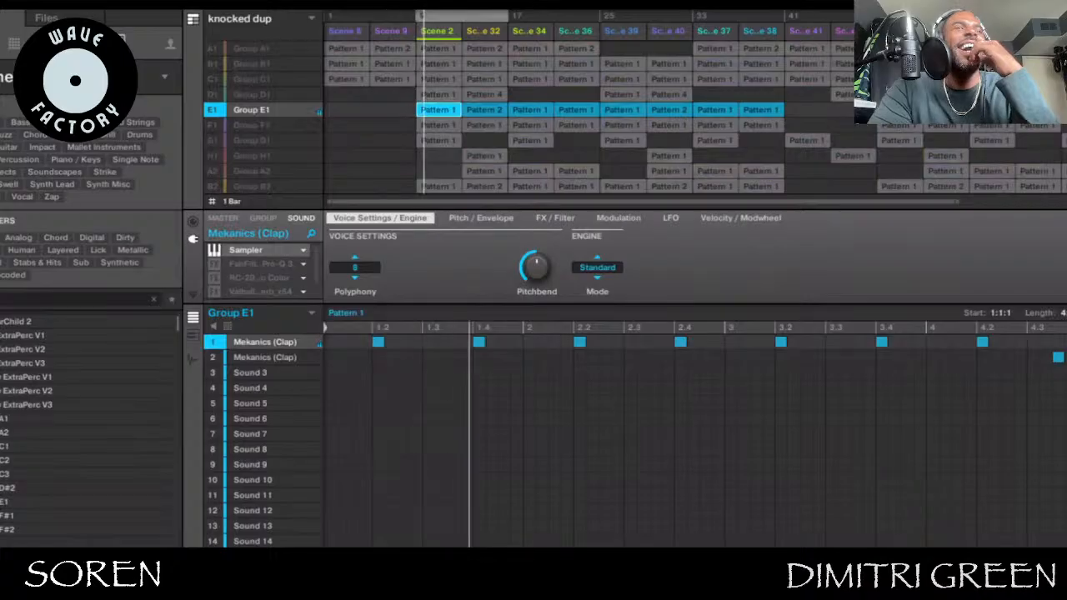
pyautogui.click(219, 267)
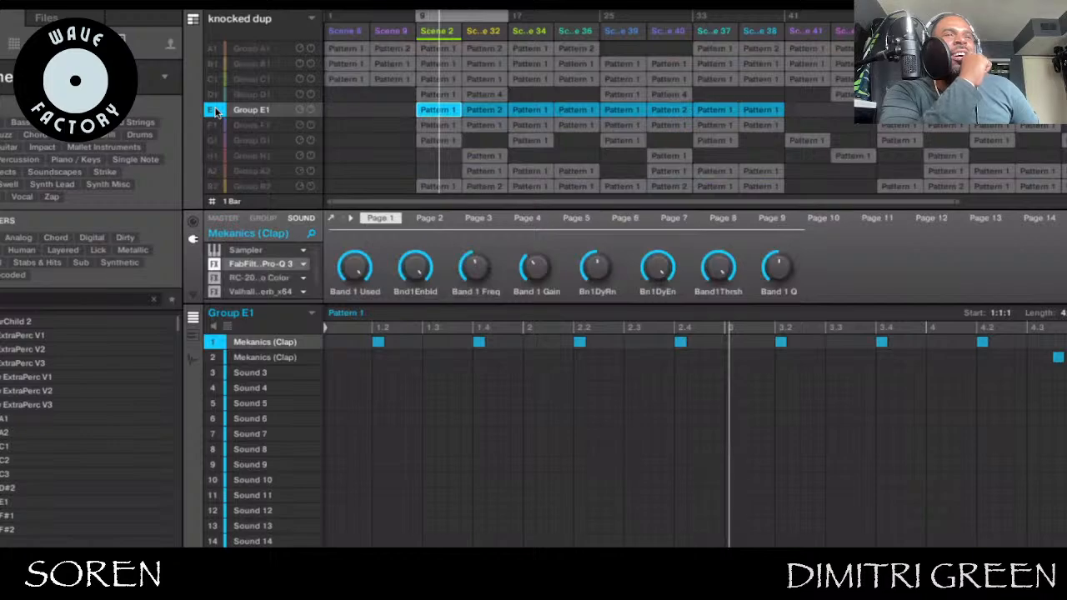
pyautogui.click(260, 291)
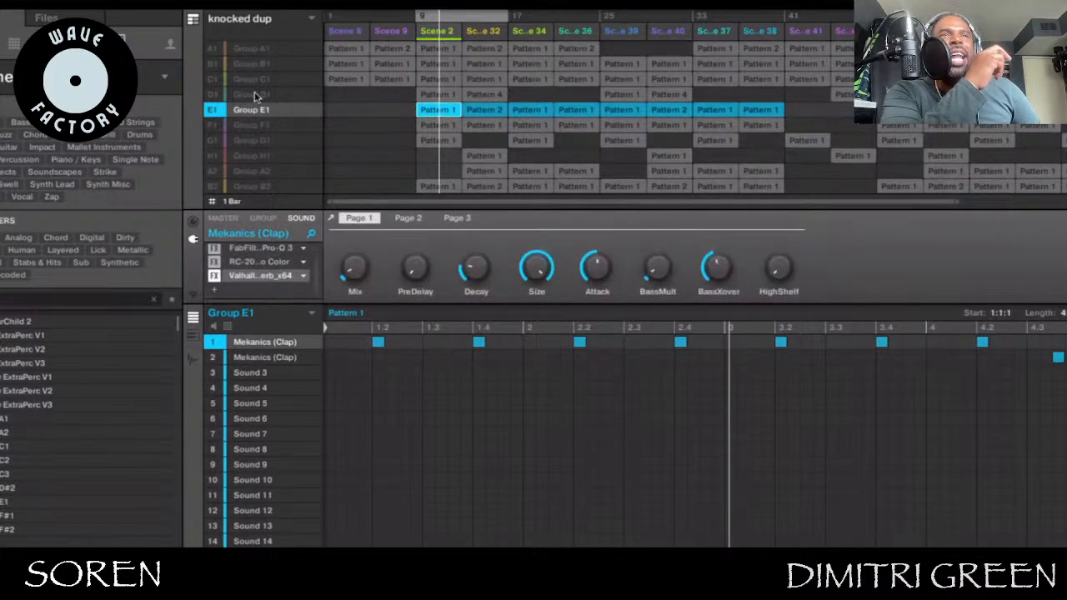
pyautogui.click(214, 112)
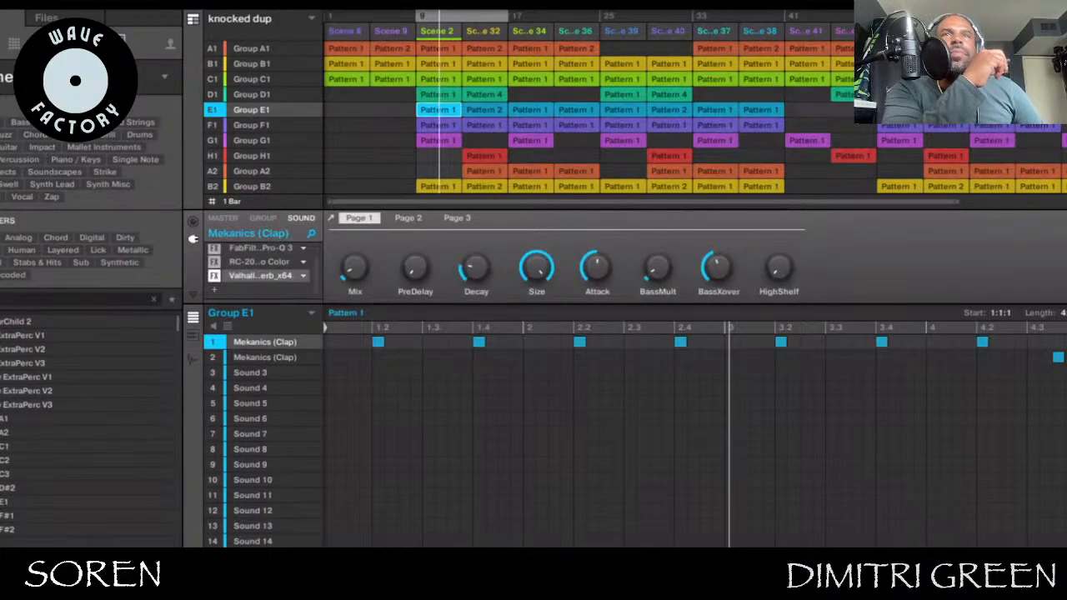
# Mute Groups A1 to D1 and play Scene 2, checking the snap, bass and clap patterns of Groups H2, D1 and E1
pyautogui.scroll(-3, 488, 125)
pyautogui.click(252, 124)
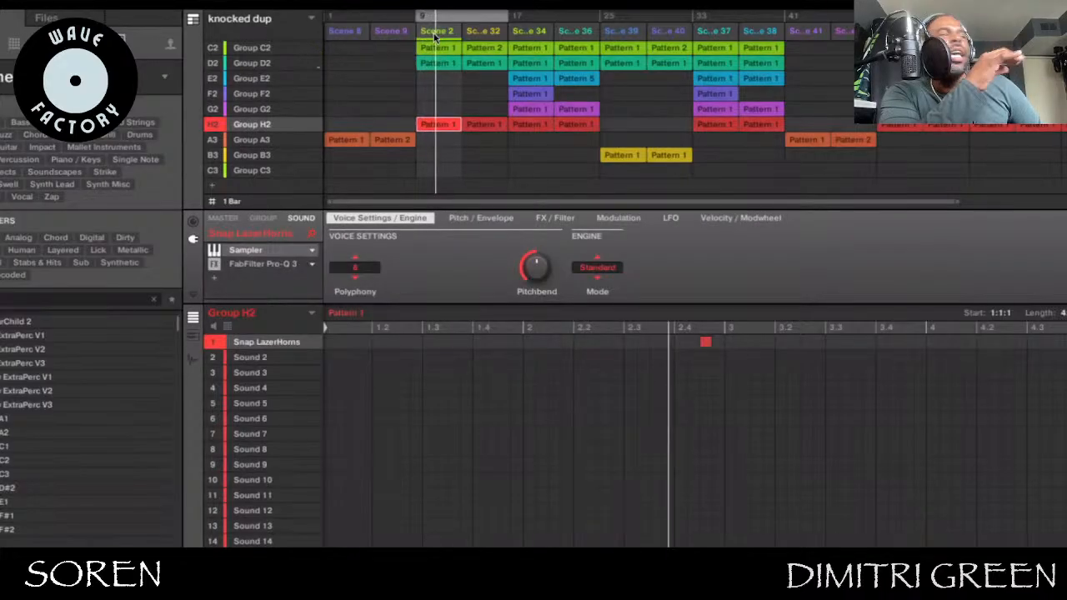
pyautogui.scroll(3, 429, 145)
pyautogui.moveTo(214, 52); pyautogui.dragTo(214, 94)
pyautogui.click(438, 111)
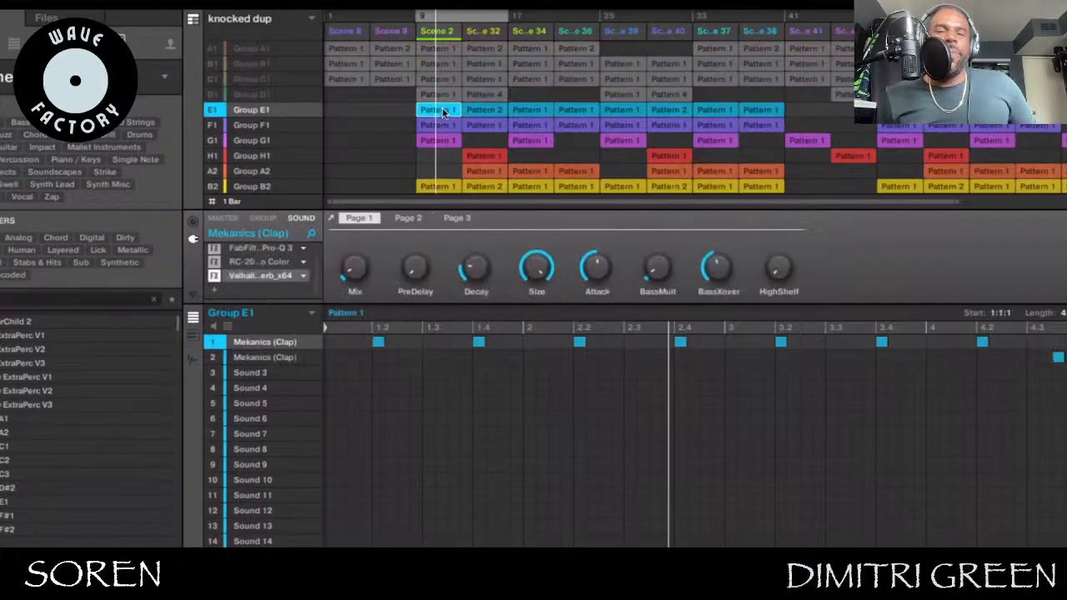
pyautogui.click(438, 94)
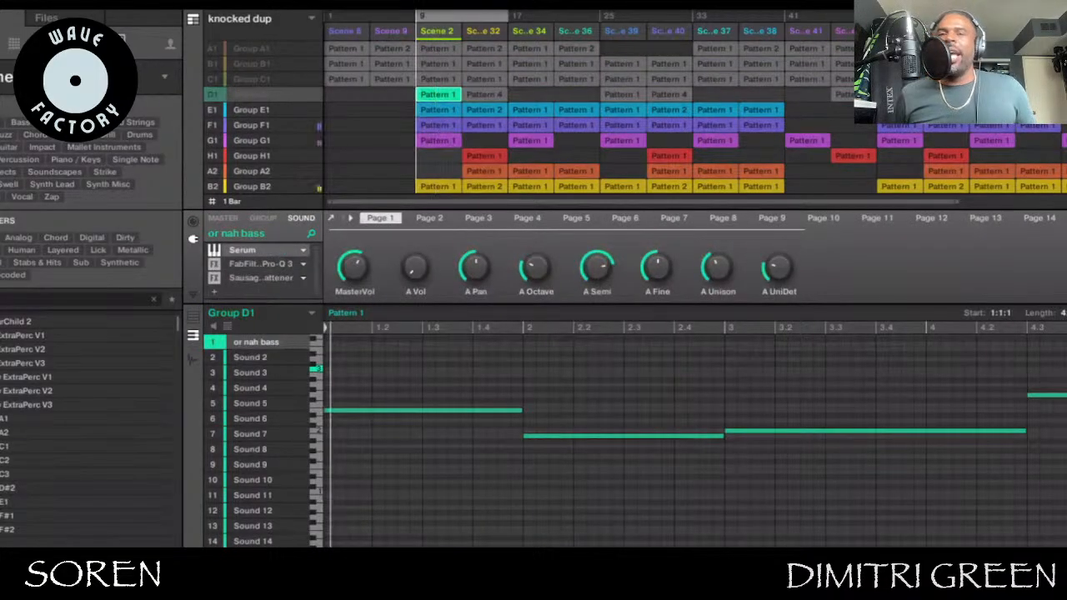
pyautogui.click(441, 109)
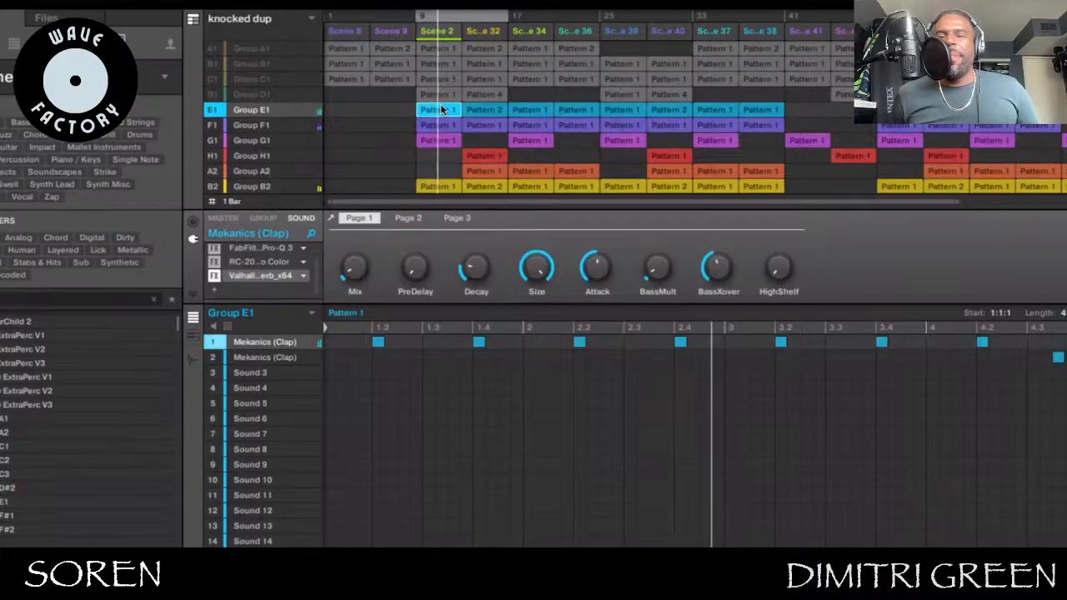
# Review the Scene 32 snap pattern of Group H2 and open hi-hat Pattern 2 of Group C2 with Groups A1 to D1 muted
pyautogui.scroll(-4, 484, 125)
pyautogui.click(484, 125)
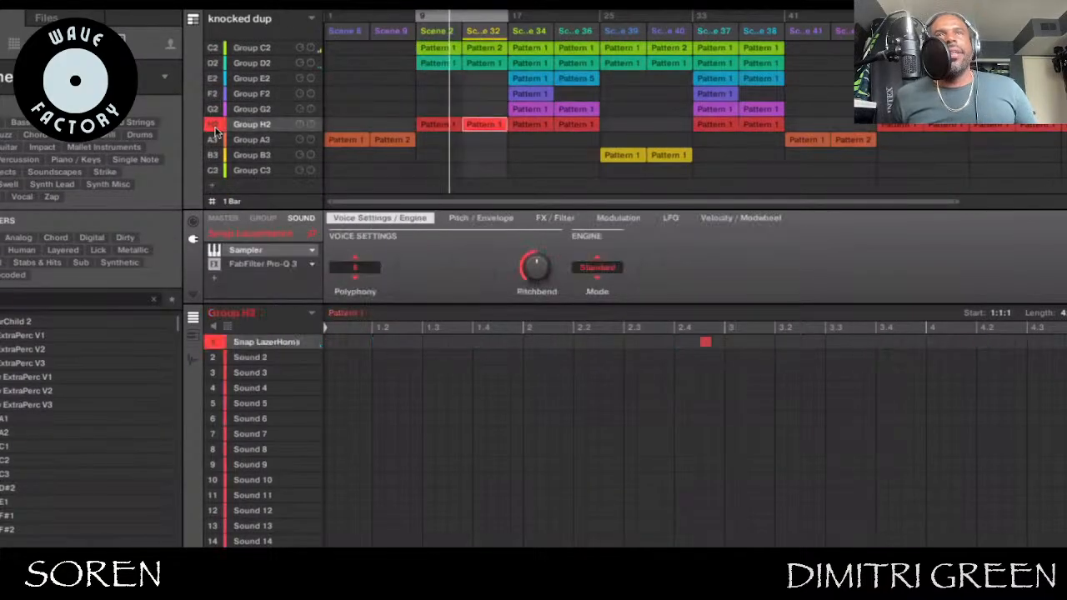
pyautogui.click(436, 15)
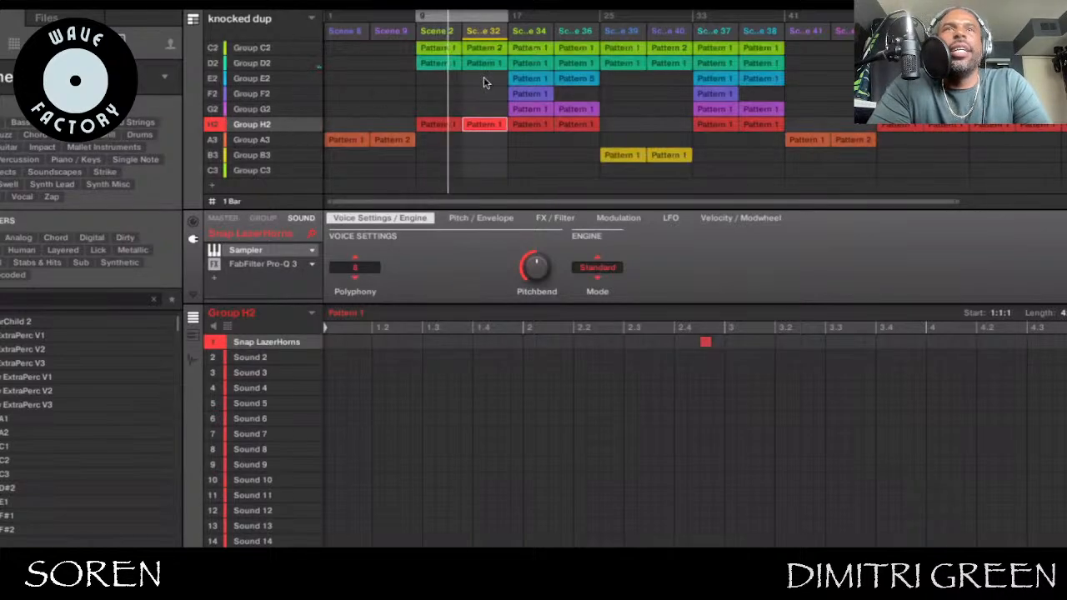
pyautogui.scroll(5, 345, 83)
pyautogui.moveTo(219, 52); pyautogui.dragTo(219, 95)
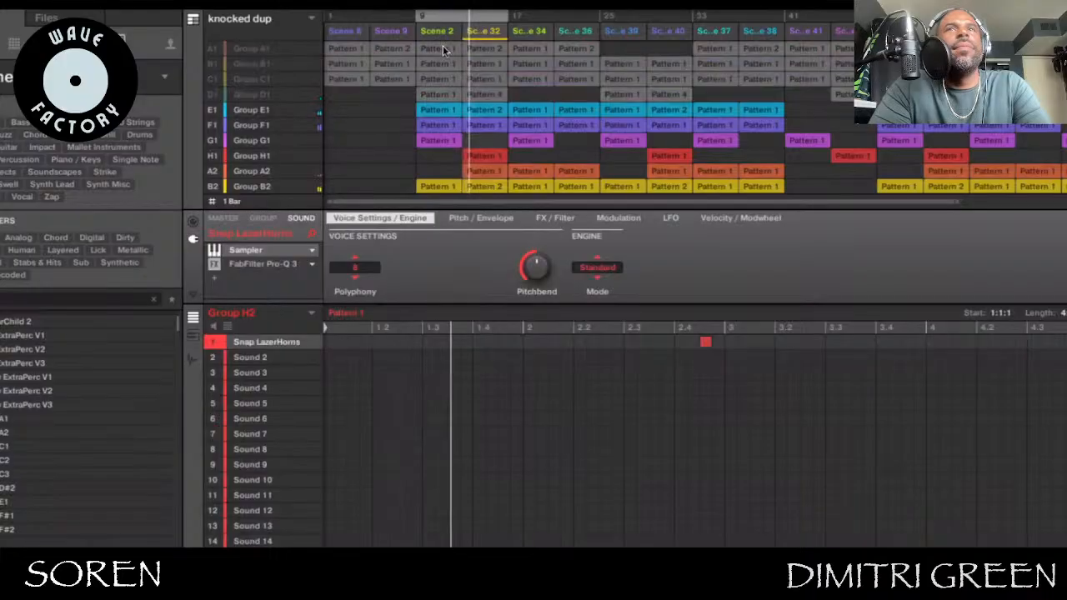
pyautogui.scroll(-5, 495, 50)
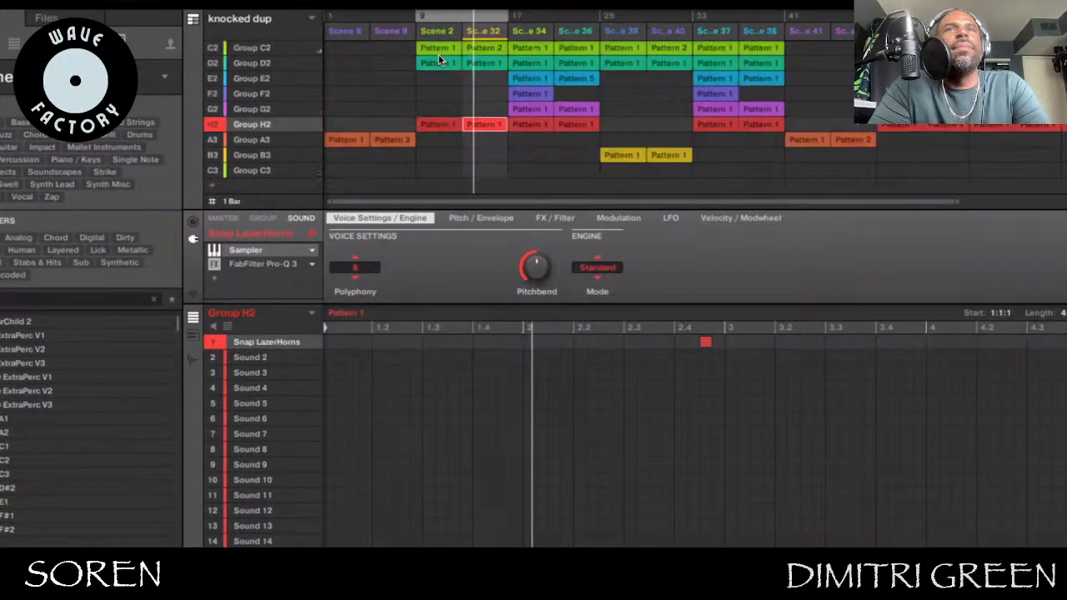
pyautogui.click(495, 50)
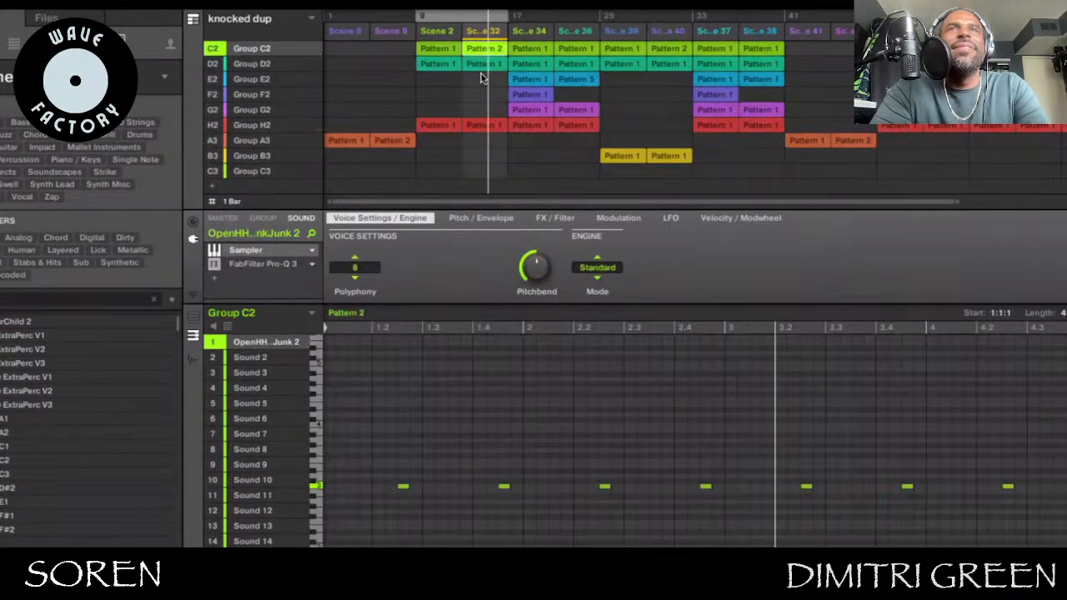
# Review the Scene 2 kick, clap and crash patterns of Groups F1, E1 and G1
pyautogui.scroll(5, 481, 73)
pyautogui.click(439, 126)
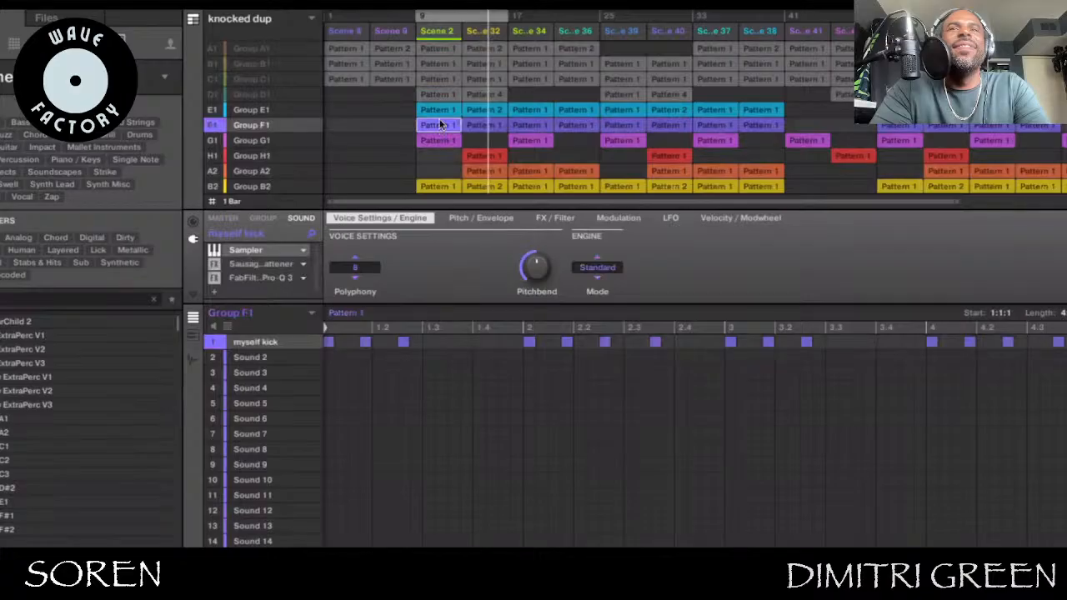
pyautogui.click(440, 111)
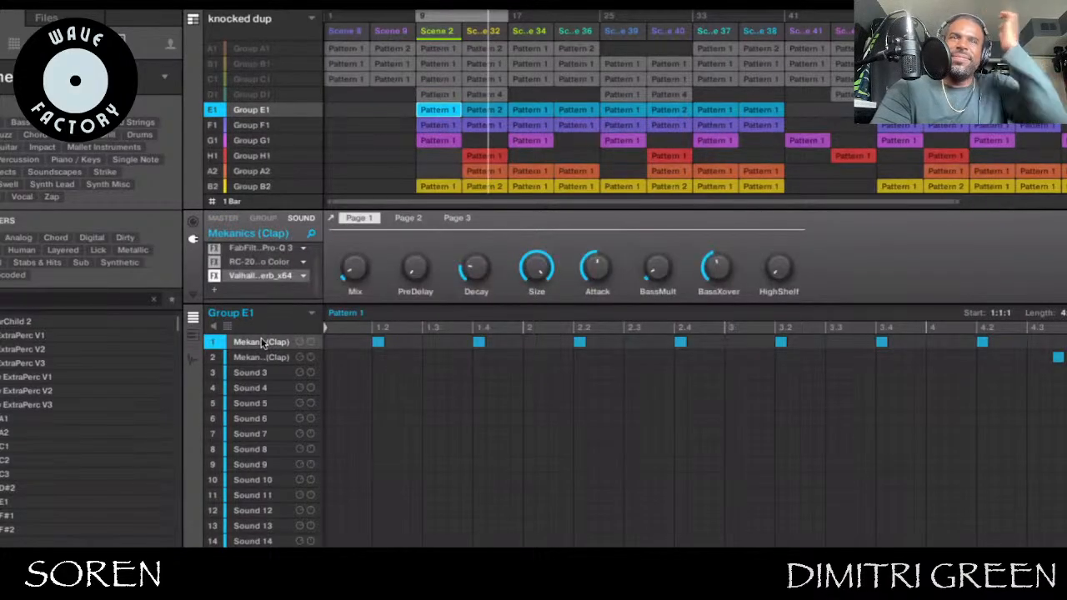
pyautogui.click(435, 125)
pyautogui.scroll(-1, 435, 117)
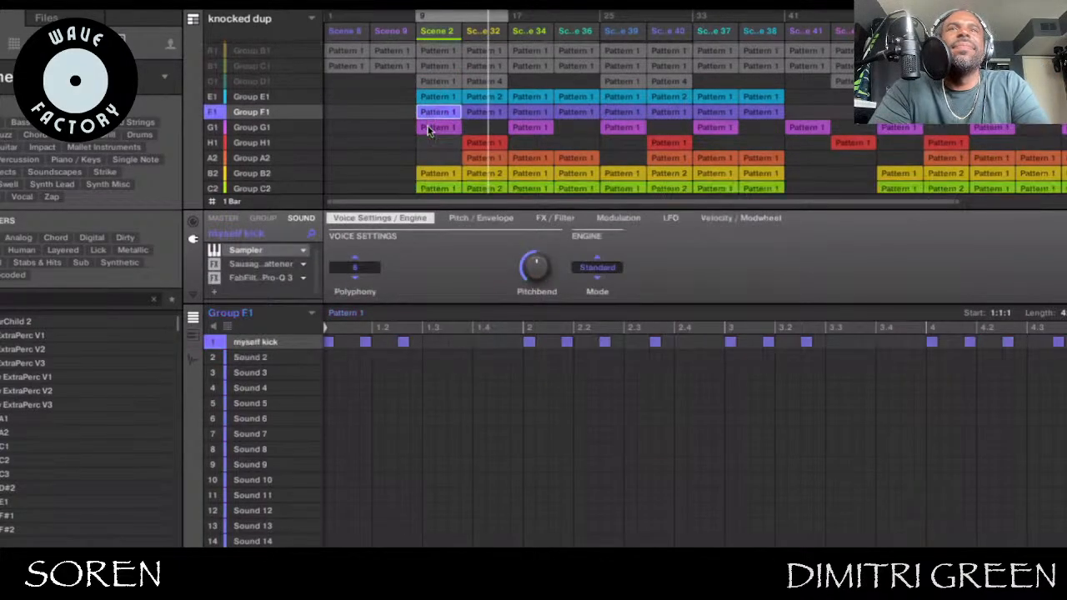
pyautogui.click(435, 111)
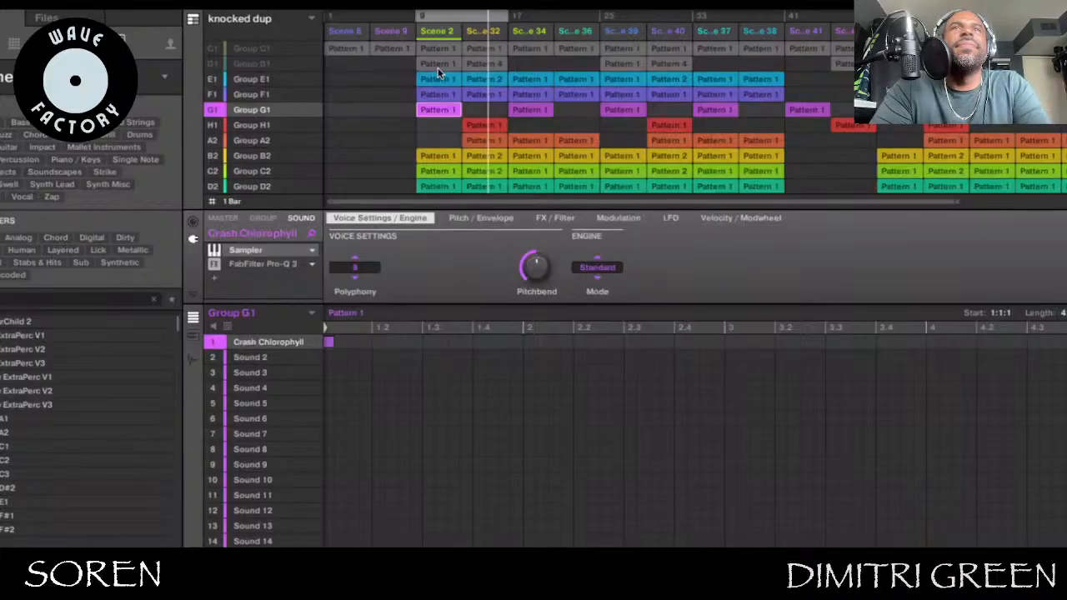
pyautogui.click(440, 75)
pyautogui.click(438, 94)
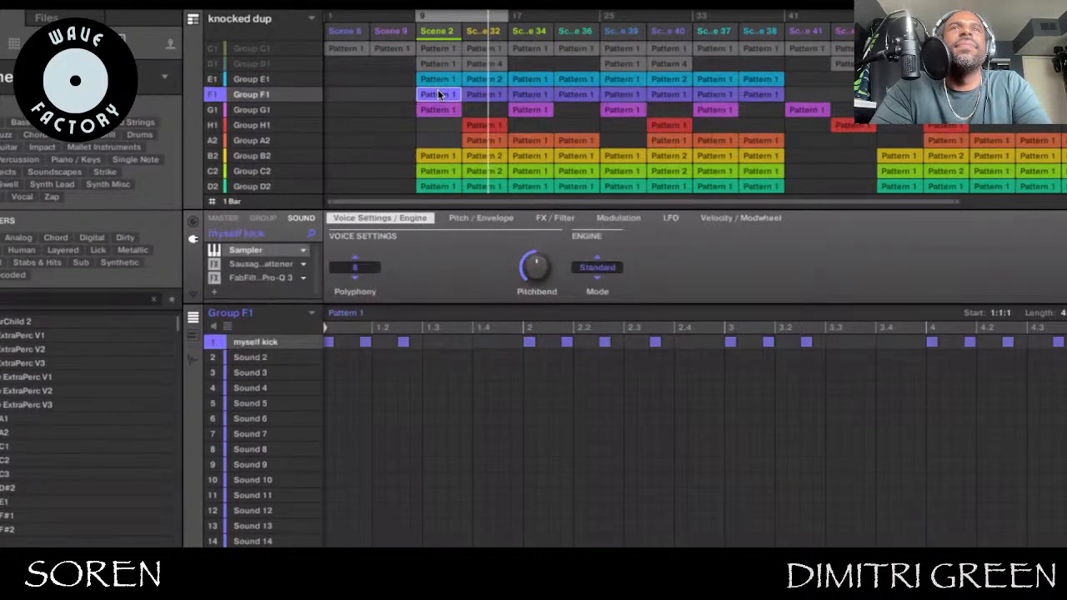
pyautogui.click(437, 109)
pyautogui.scroll(-1, 436, 104)
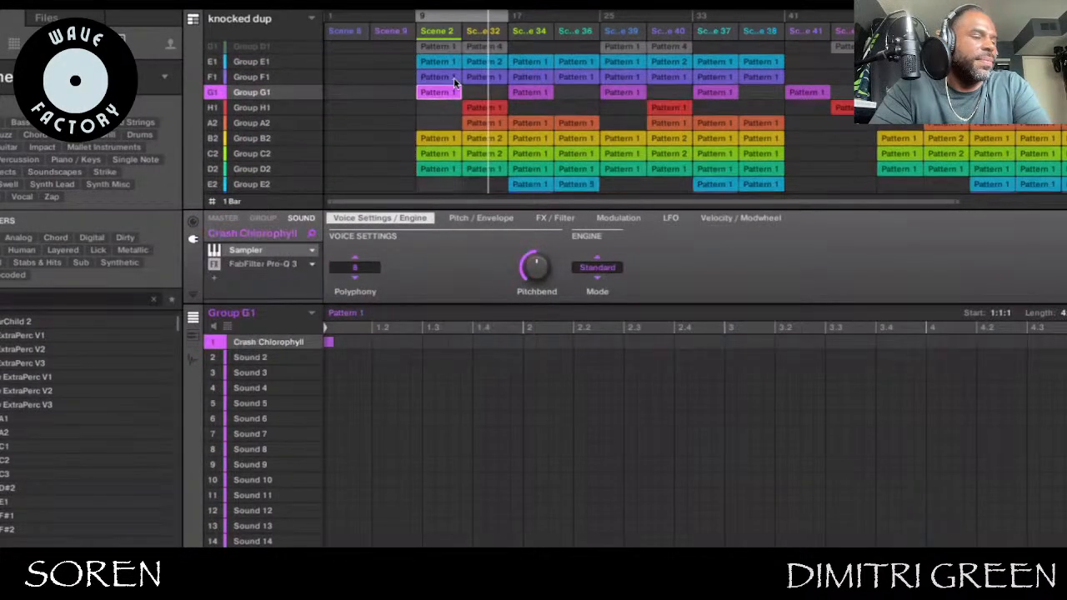
# Audition the crash of Group G1 in solo, add Groups B2, C2 and D2 to the solo, and release it
pyautogui.keyDown('shift'); pyautogui.click(212, 92); pyautogui.keyUp('shift')
pyautogui.press('space')
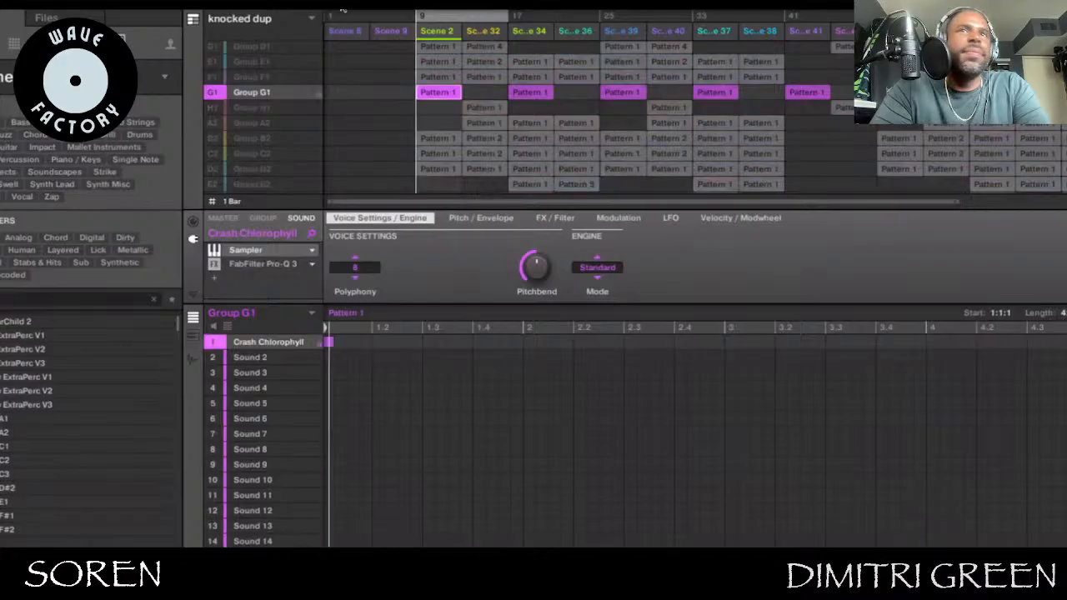
pyautogui.click(446, 144)
pyautogui.keyDown('shift'); pyautogui.click(222, 140); pyautogui.keyUp('shift')
pyautogui.keyDown('shift'); pyautogui.click(221, 154); pyautogui.keyUp('shift')
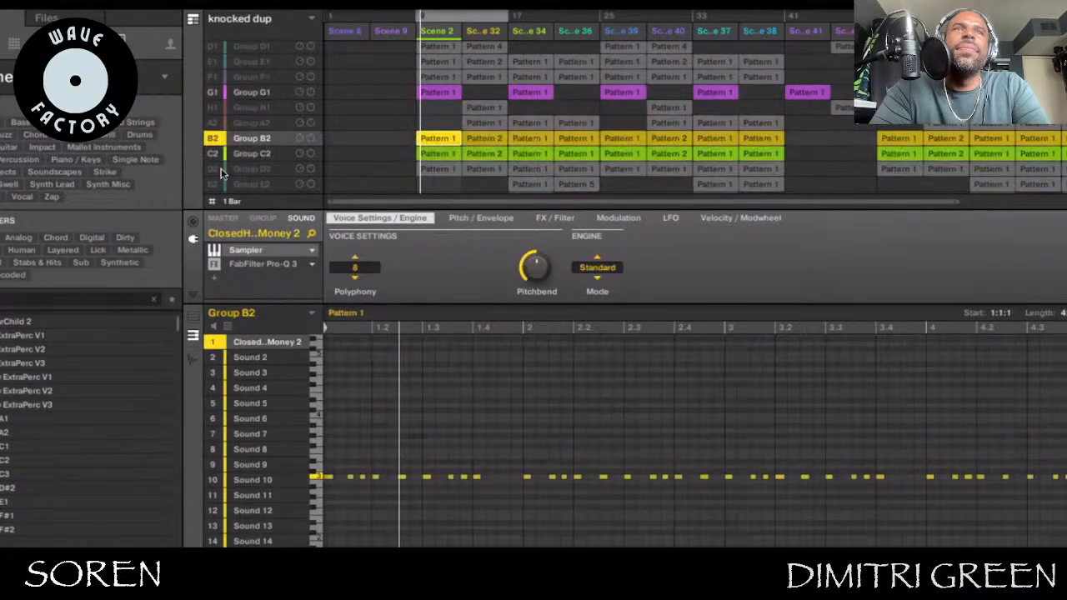
pyautogui.keyDown('shift'); pyautogui.click(222, 169); pyautogui.keyUp('shift')
pyautogui.click(213, 170)
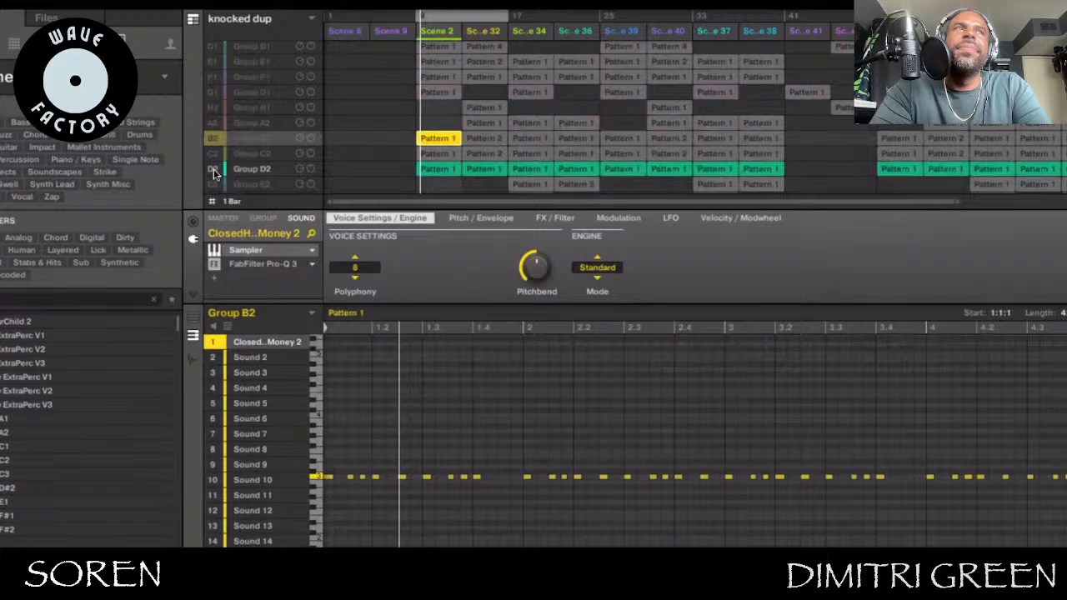
pyautogui.click(213, 168)
# Mute Groups A1, B1, C1 and D1 and play Scene 2 with only the drum groups
pyautogui.scroll(3, 221, 100)
pyautogui.click(219, 48)
pyautogui.click(218, 79)
pyautogui.click(218, 78)
pyautogui.click(218, 64)
pyautogui.click(219, 78)
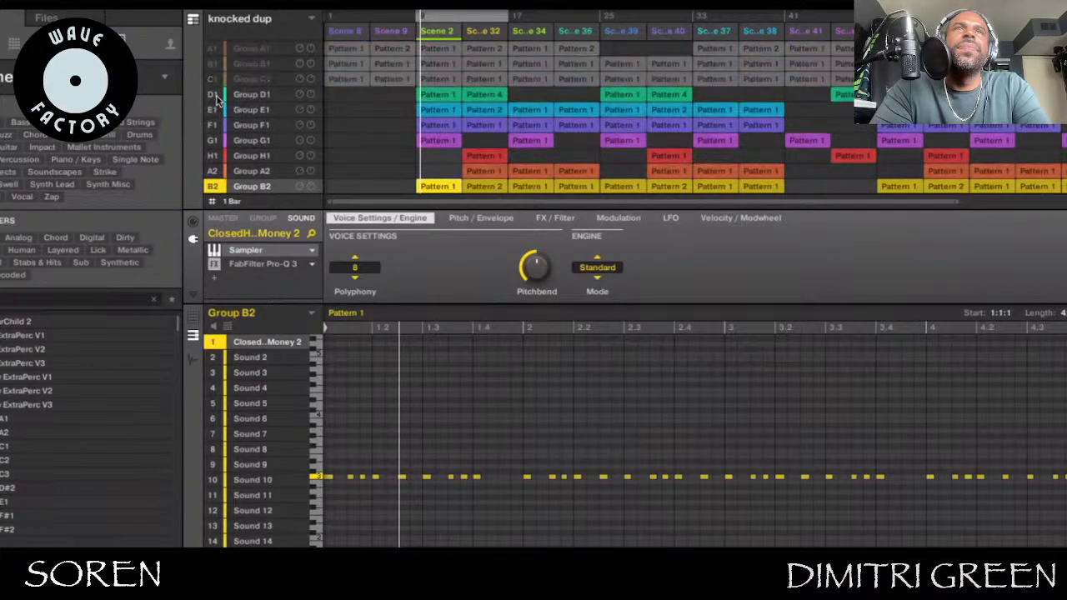
pyautogui.click(218, 94)
pyautogui.press('space')
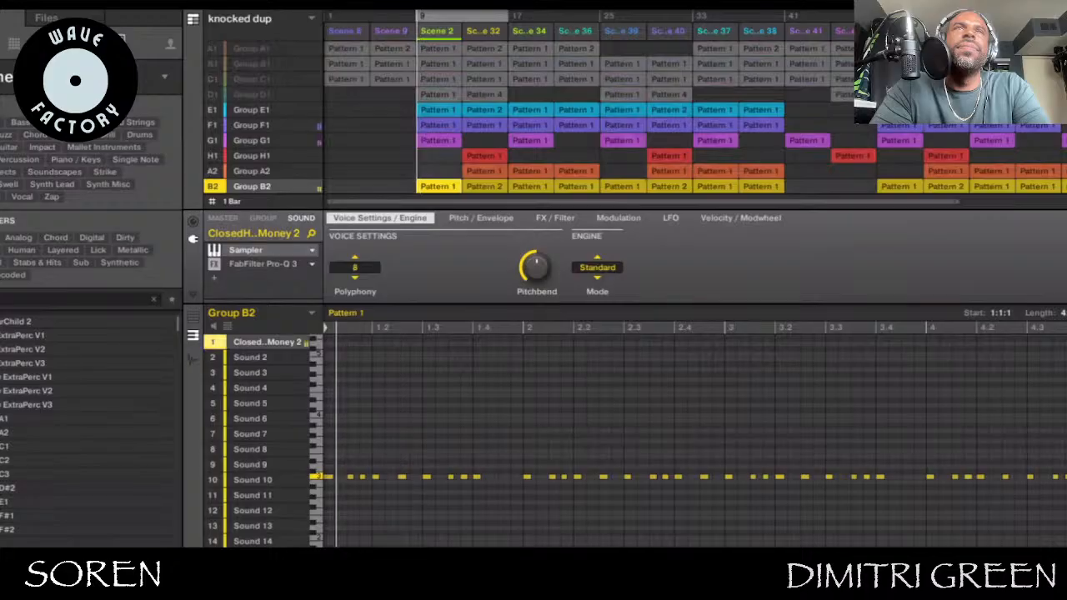
# Bring the or nah bass of Group D1 and the melodies of Groups C1, B1 and A1 back in one by one during playback
pyautogui.click(448, 96)
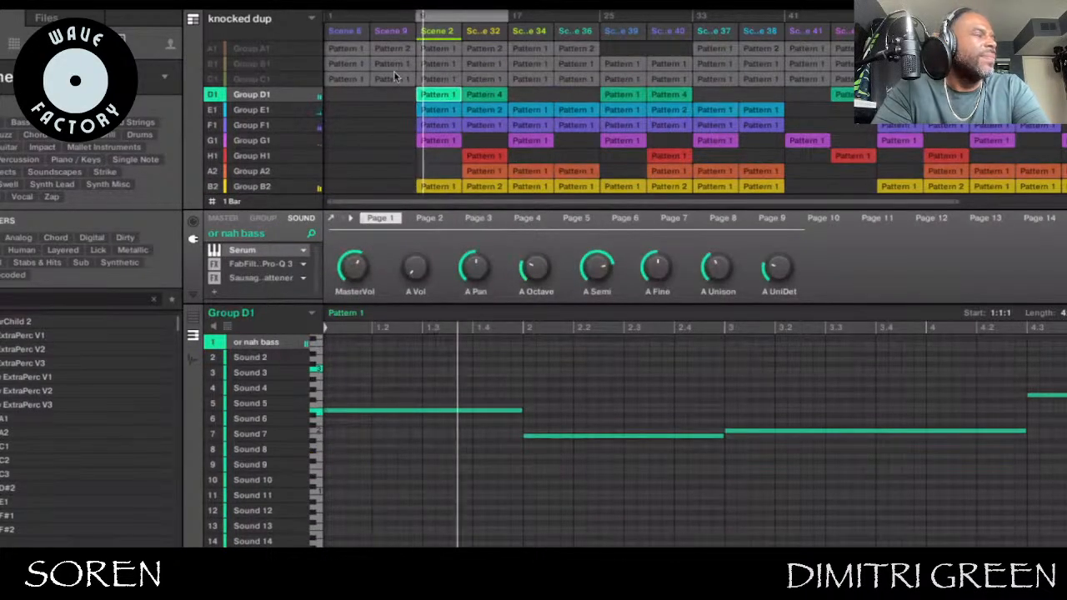
pyautogui.click(437, 80)
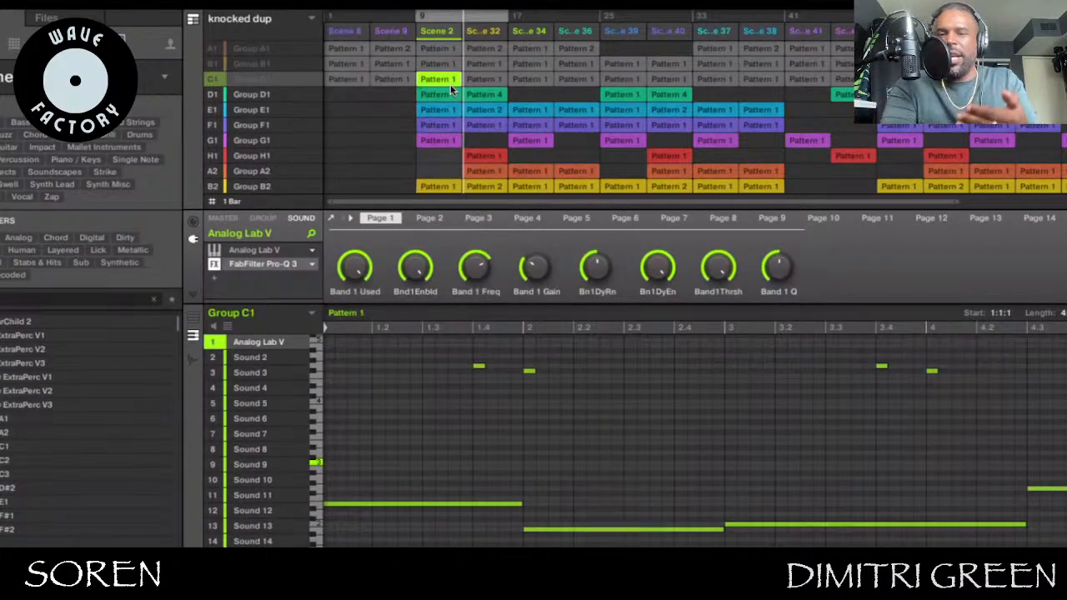
pyautogui.click(212, 79)
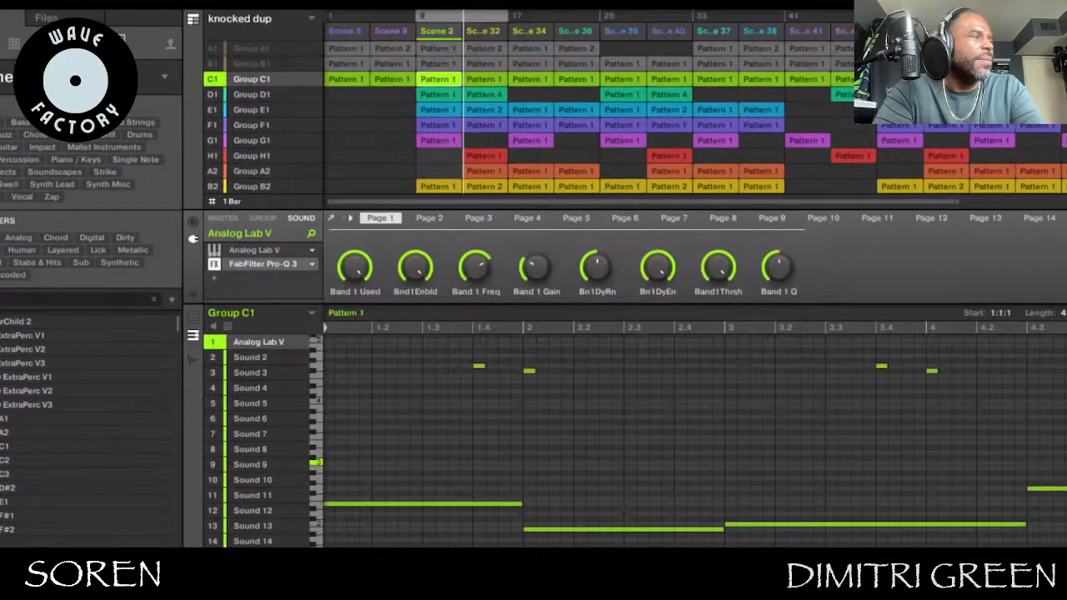
pyautogui.press('space')
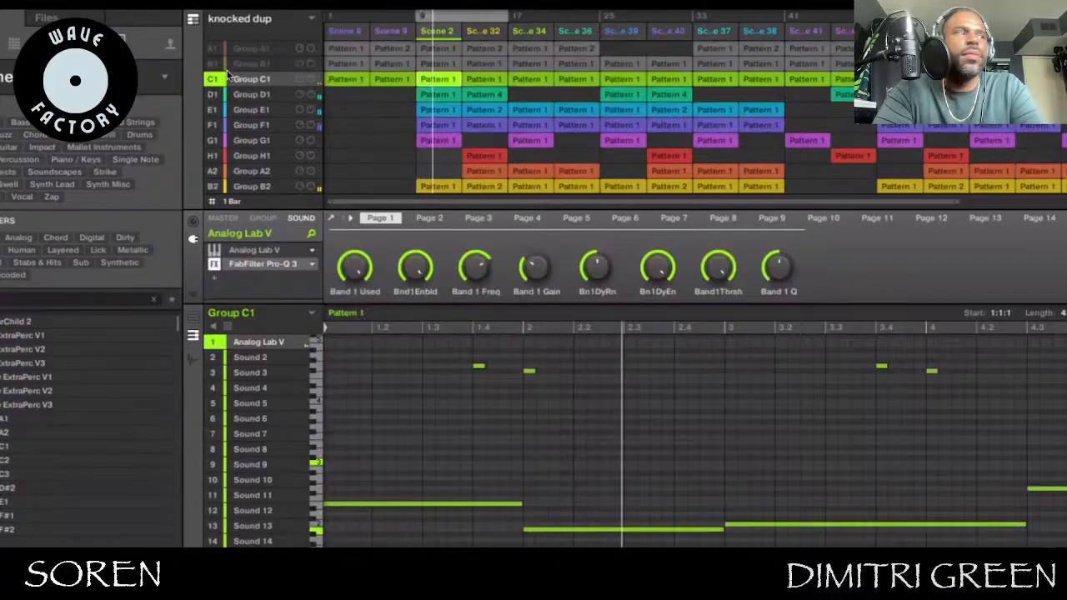
pyautogui.click(219, 65)
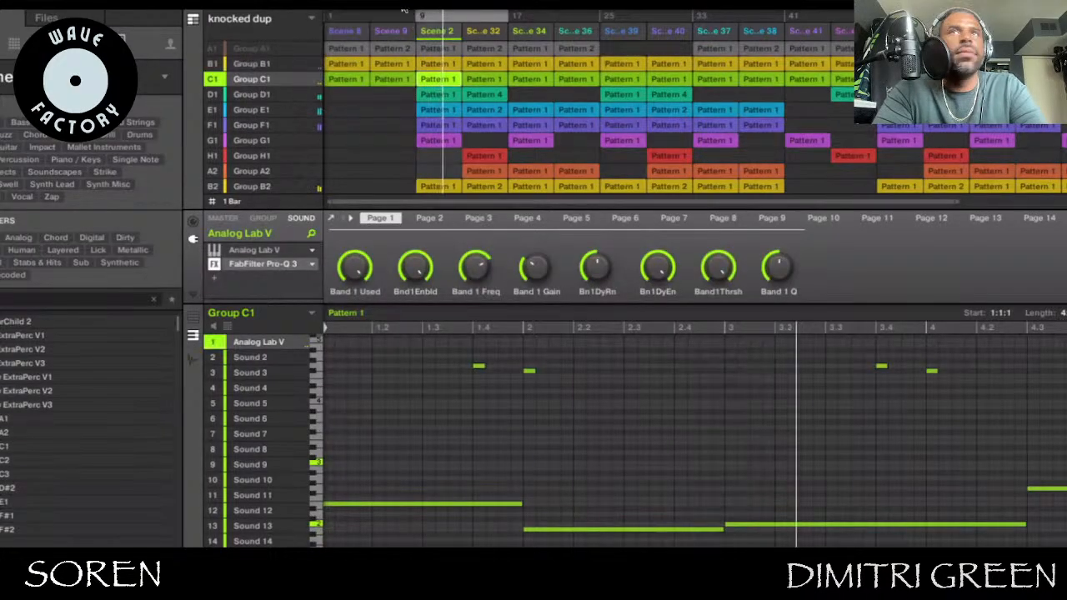
pyautogui.click(299, 48)
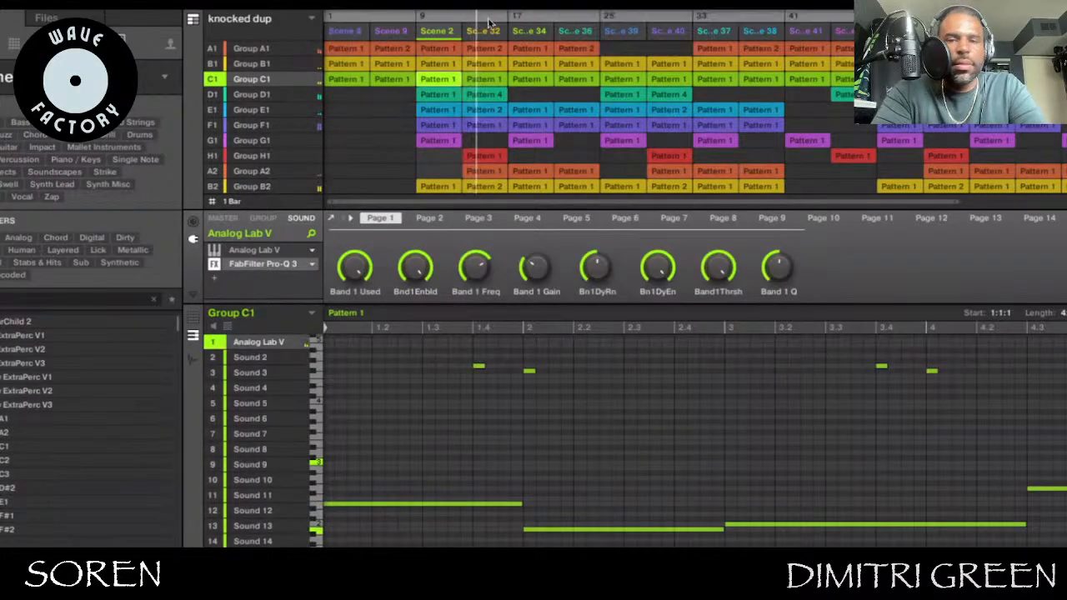
# Check the Scene 34 patterns of Groups F2, G2 and E2, and solo the PG PU 808 of Group E2
pyautogui.scroll(-5, 569, 86)
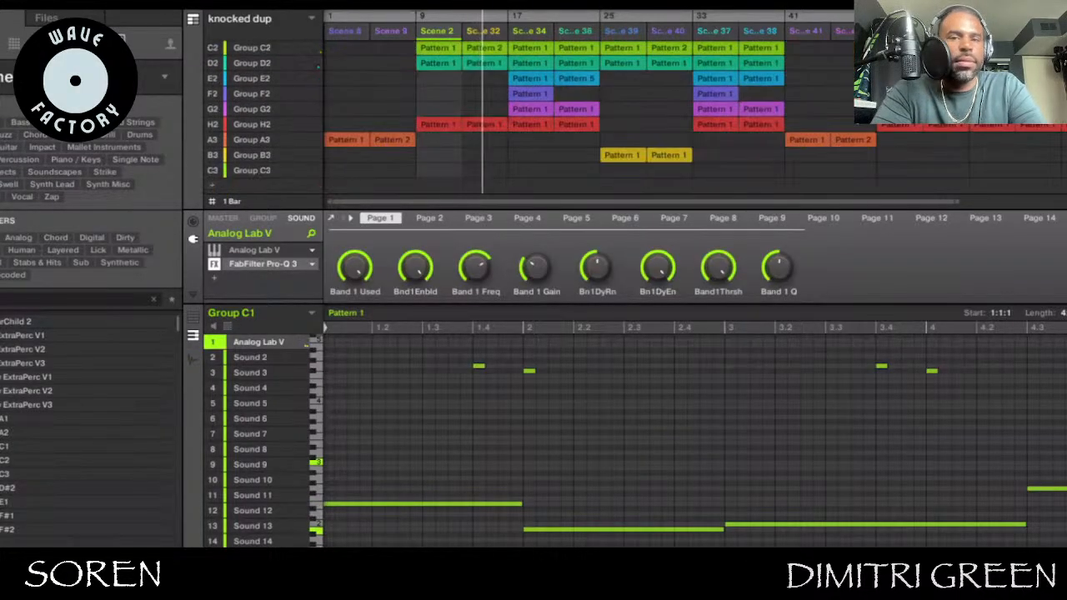
pyautogui.click(534, 95)
pyautogui.click(535, 109)
pyautogui.click(536, 80)
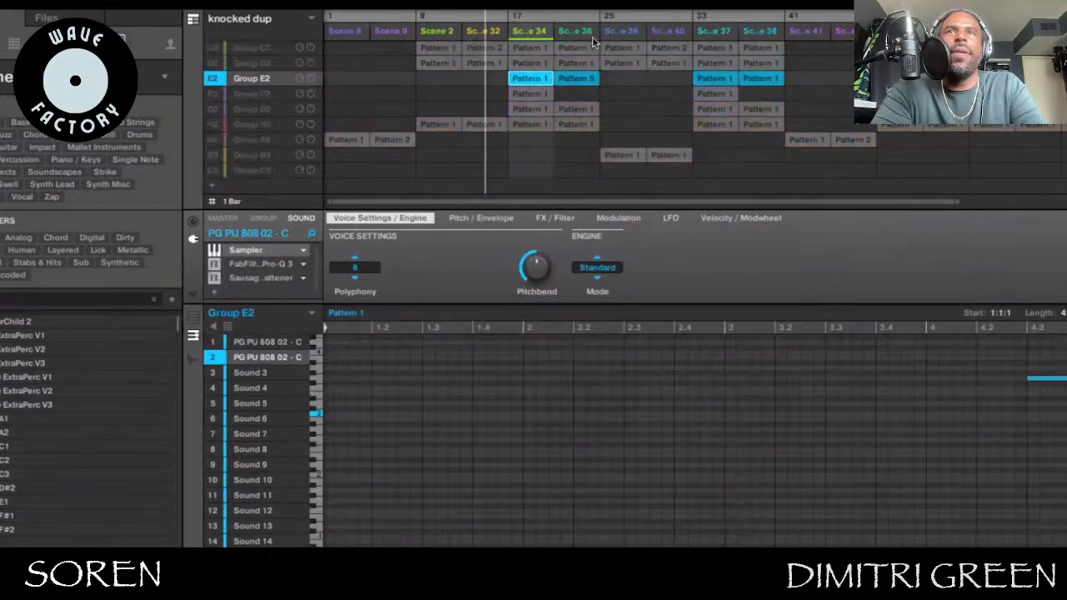
# Loop Scenes 34 and 36, play the soloed 808 of Group E2, and show its patterns as sound lanes, including Pattern 5
pyautogui.moveTo(545, 20); pyautogui.dragTo(559, 21)
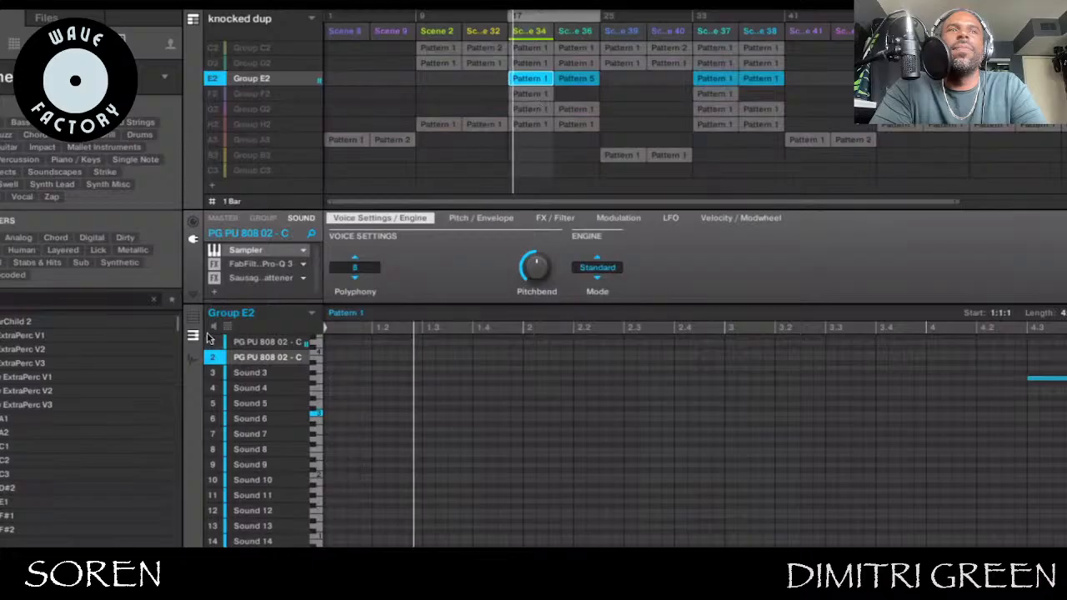
pyautogui.click(192, 315)
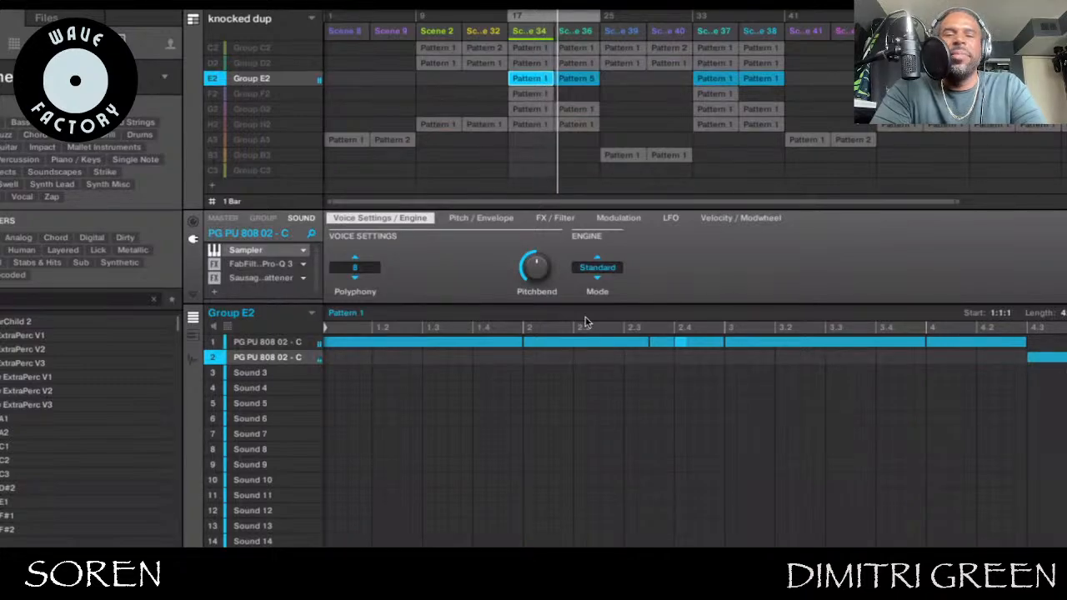
pyautogui.click(588, 79)
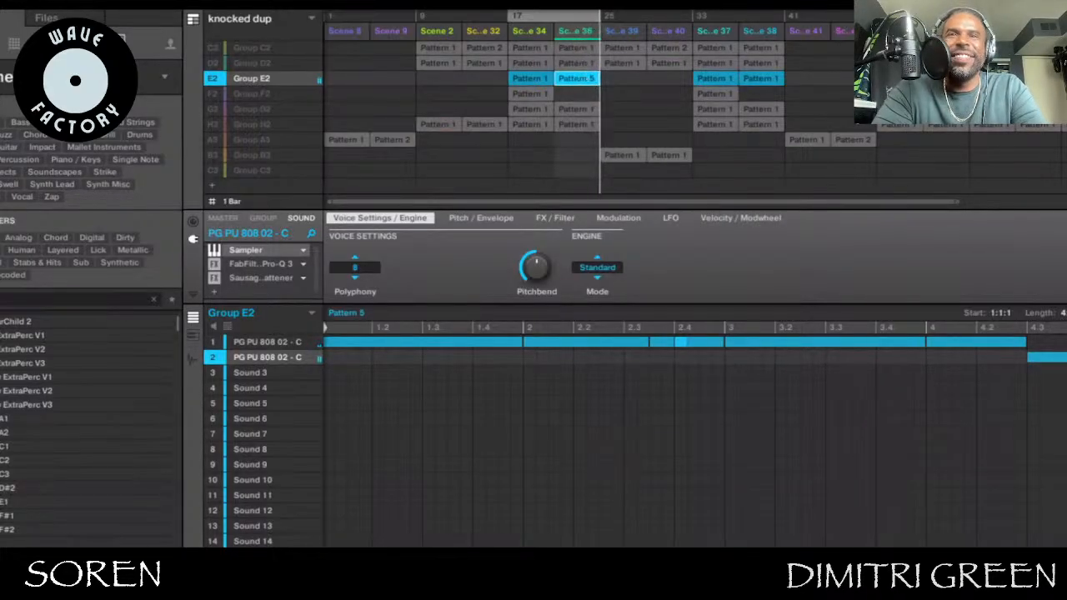
# Inspect the FabFilter Pro-Q 3 curve and the other effect on Group E2's second PG PU 808, and return to its Sampler settings
pyautogui.click(254, 265)
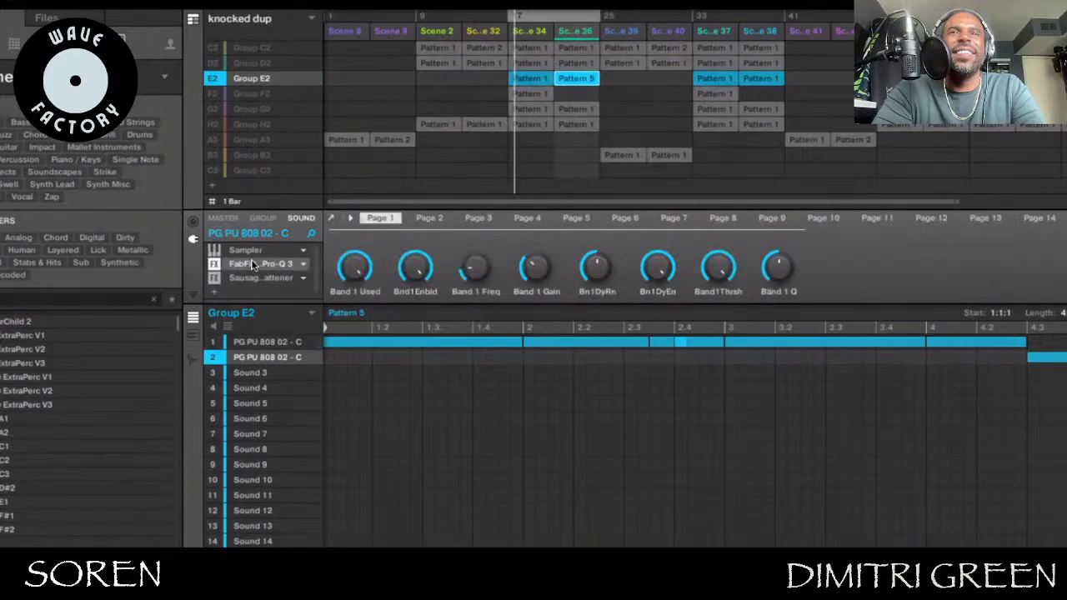
pyautogui.click(327, 218)
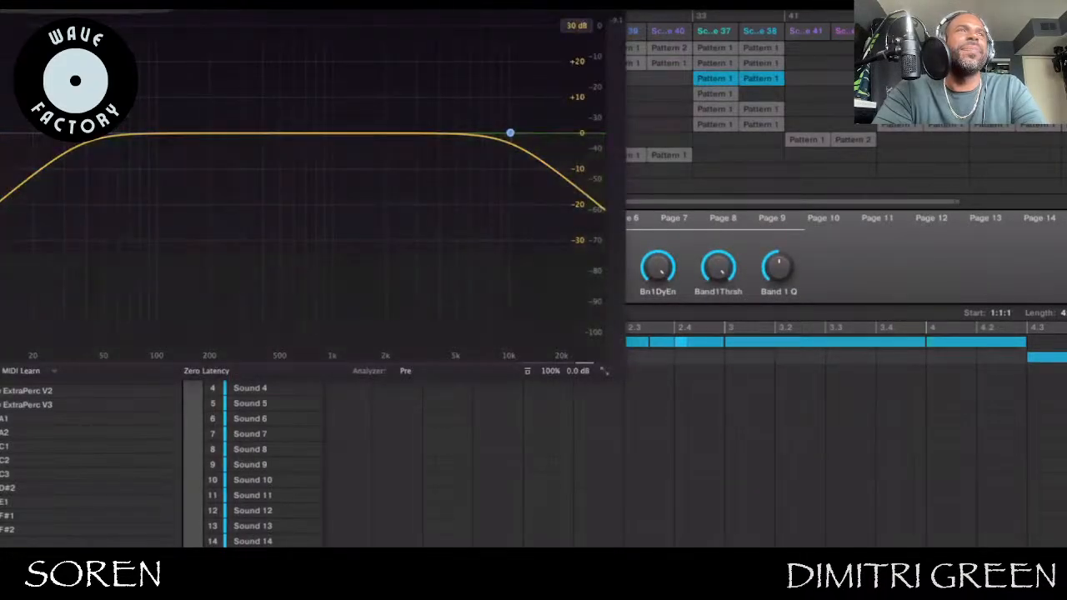
pyautogui.click(331, 219)
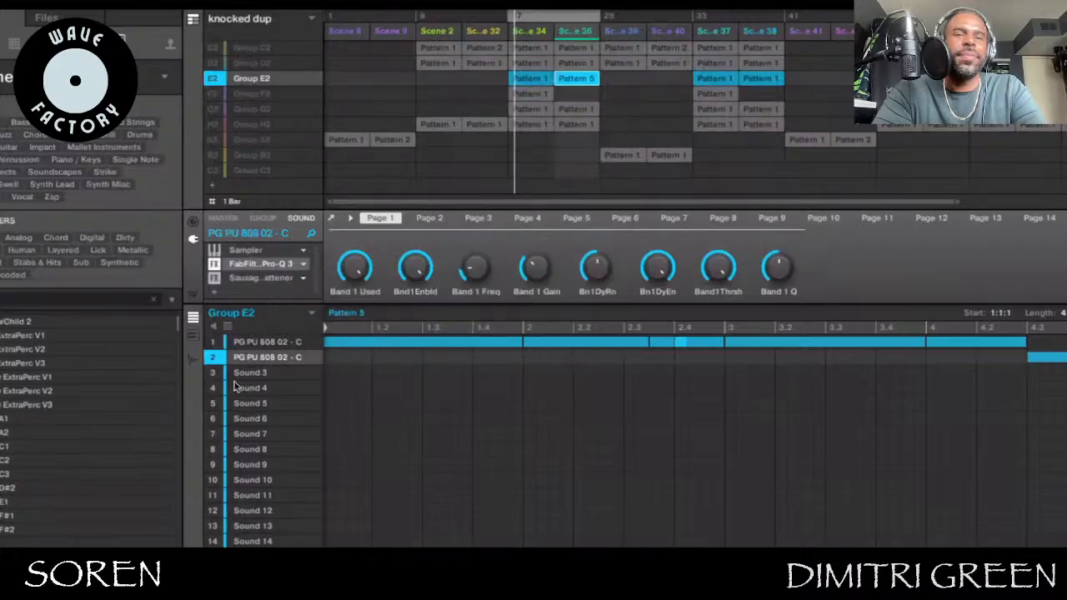
pyautogui.click(261, 278)
pyautogui.click(249, 249)
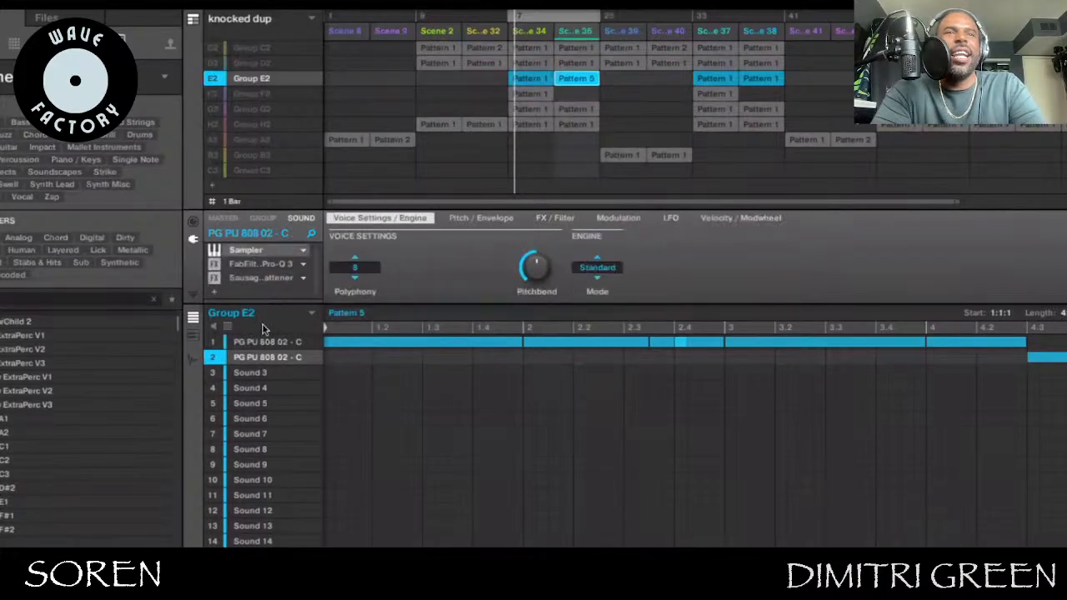
# Open the FabFilter Pro-Q 3 of Group E2's first PG PU 808, show the piano display, and reposition the window
pyautogui.click(265, 341)
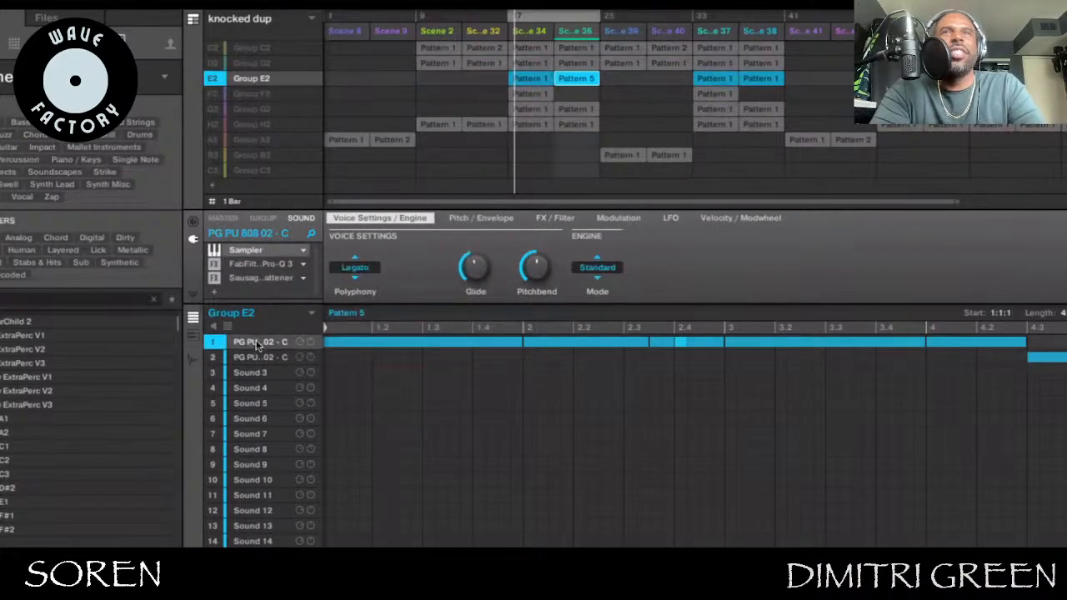
pyautogui.click(265, 264)
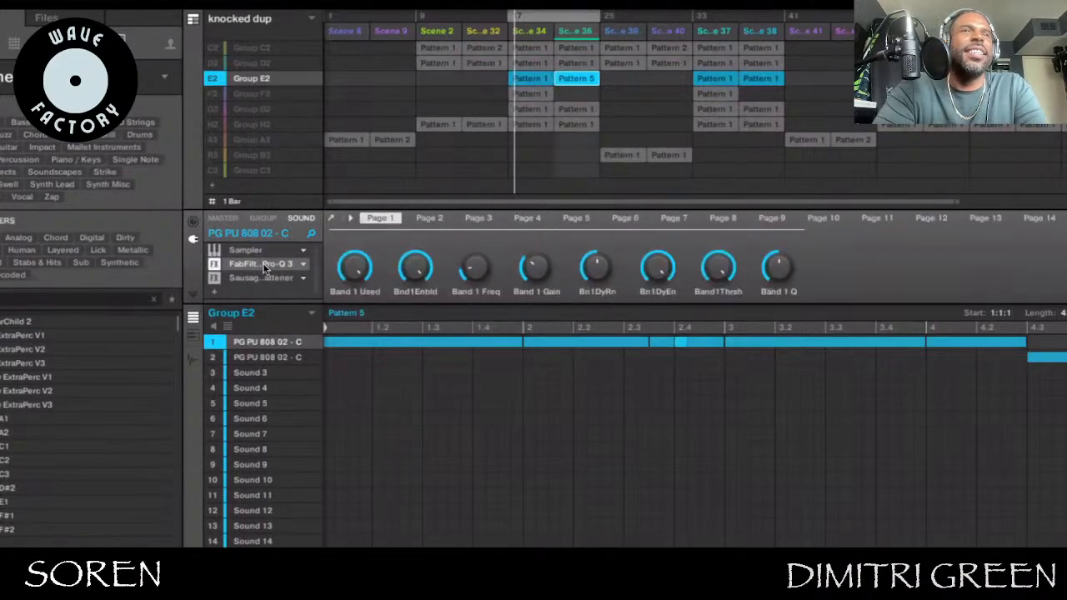
pyautogui.click(331, 219)
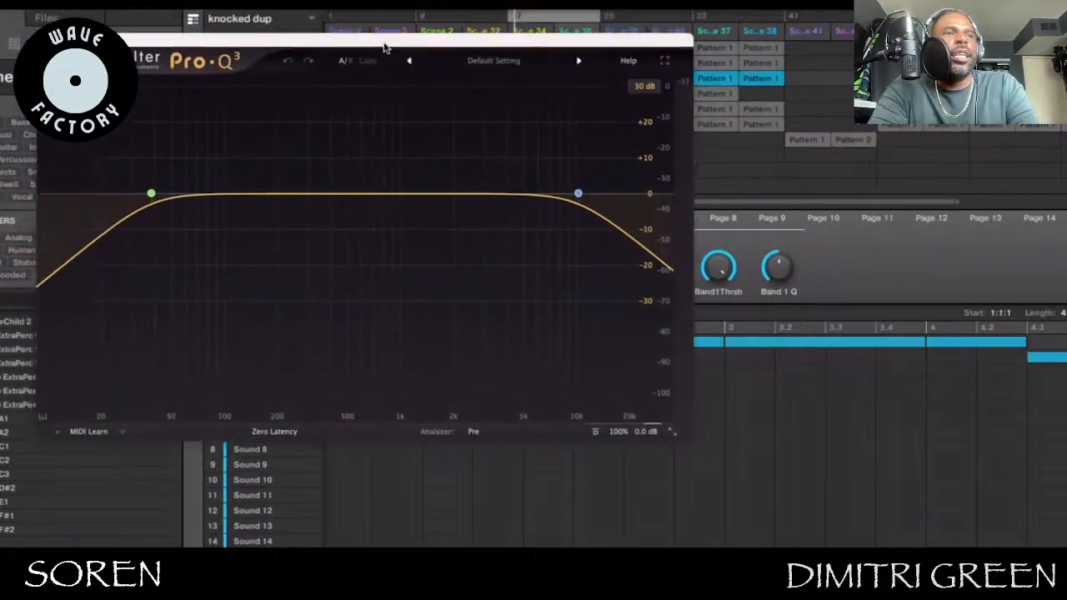
pyautogui.moveTo(152, 199)
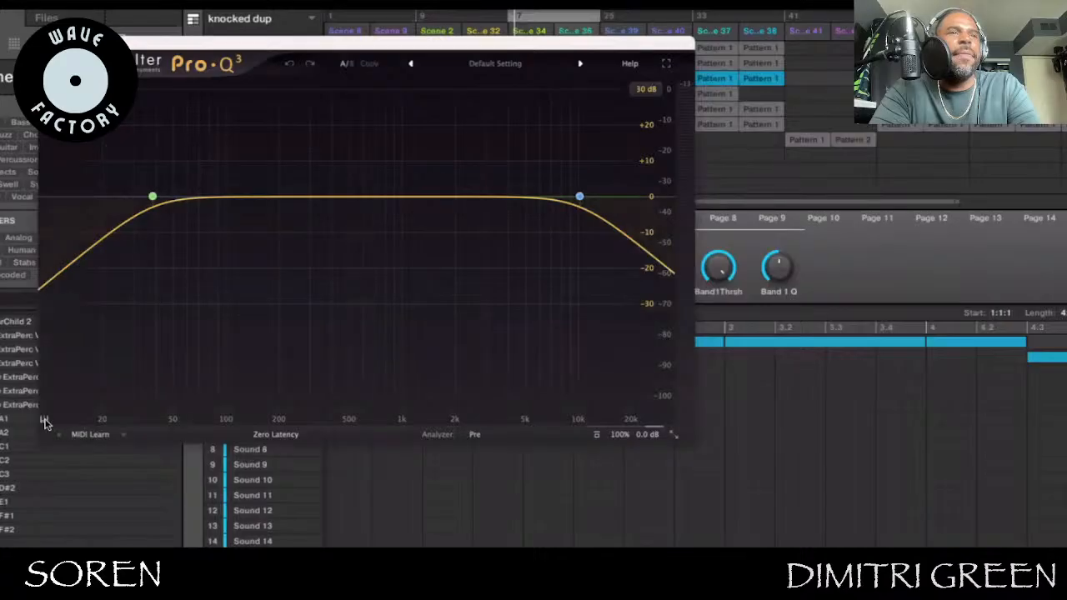
pyautogui.moveTo(46, 424)
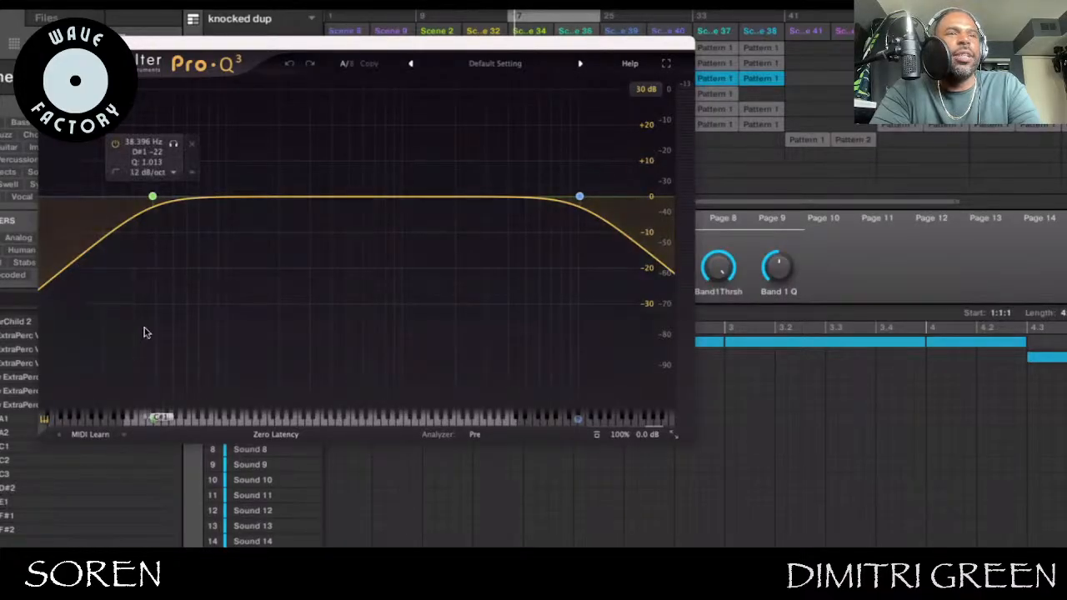
pyautogui.moveTo(361, 44); pyautogui.dragTo(404, 87)
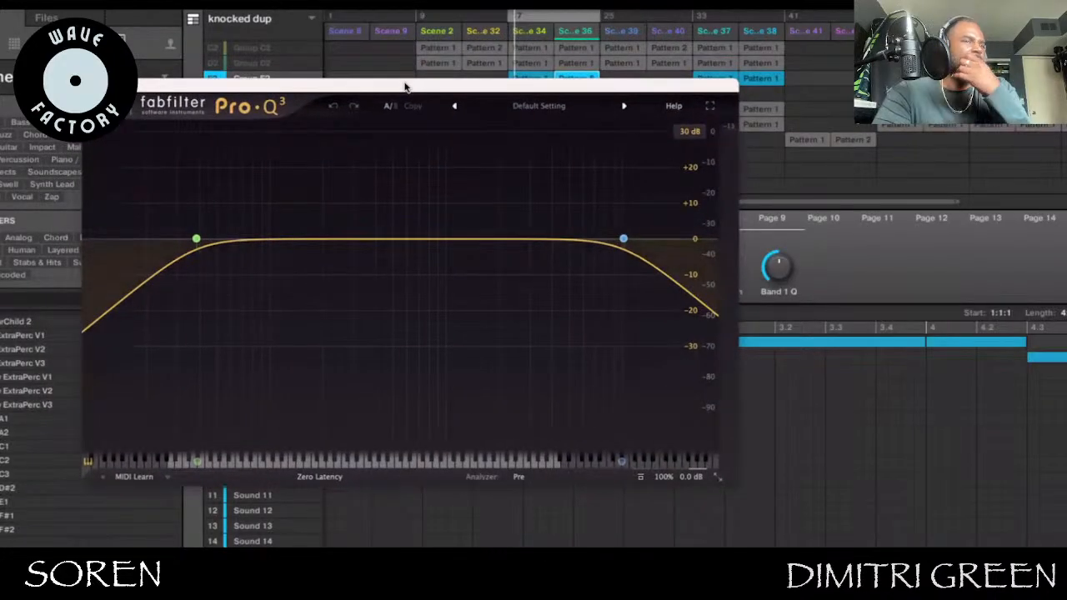
# Try raising the 808's low-cut frequency to about 46 Hz (F#1), move it back to its starting area, and close the equalizer
pyautogui.click(195, 240)
pyautogui.moveTo(197, 243); pyautogui.dragTo(201, 245)
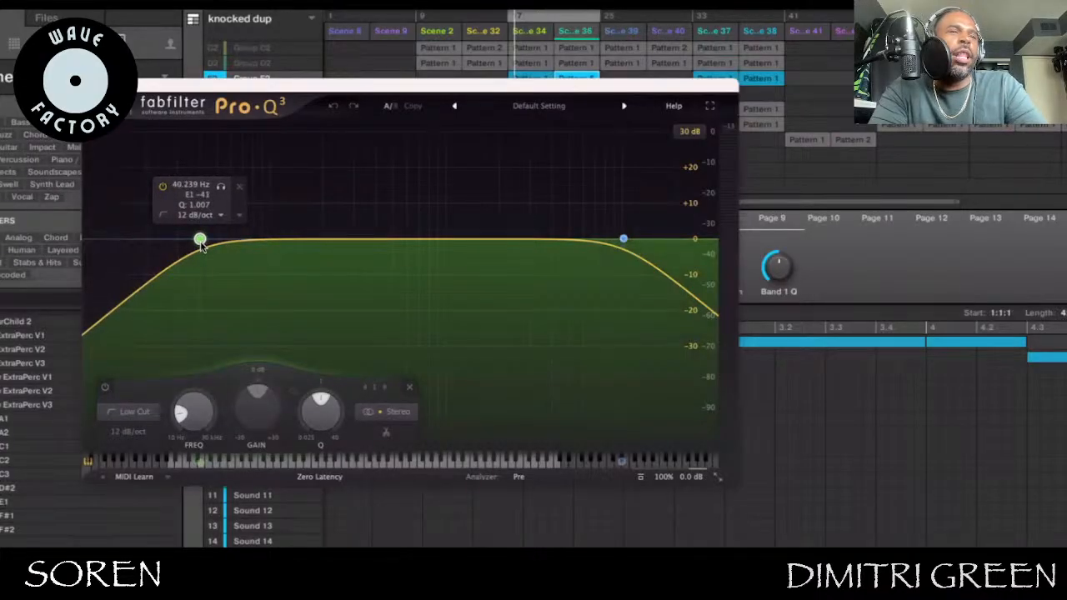
pyautogui.moveTo(201, 245); pyautogui.dragTo(208, 247)
pyautogui.moveTo(208, 245); pyautogui.dragTo(214, 246)
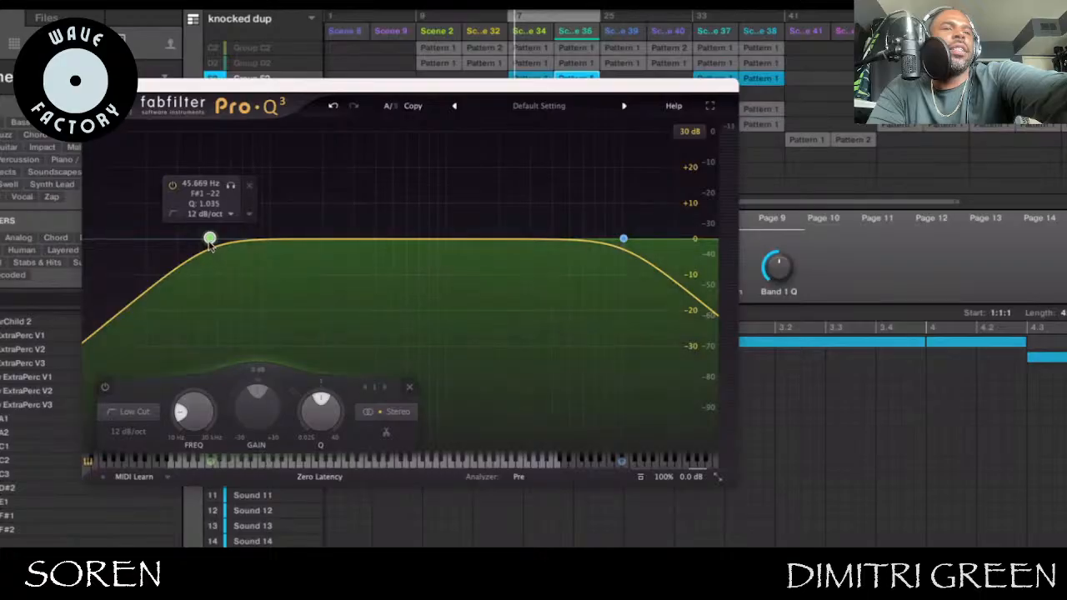
pyautogui.moveTo(208, 242); pyautogui.dragTo(197, 240)
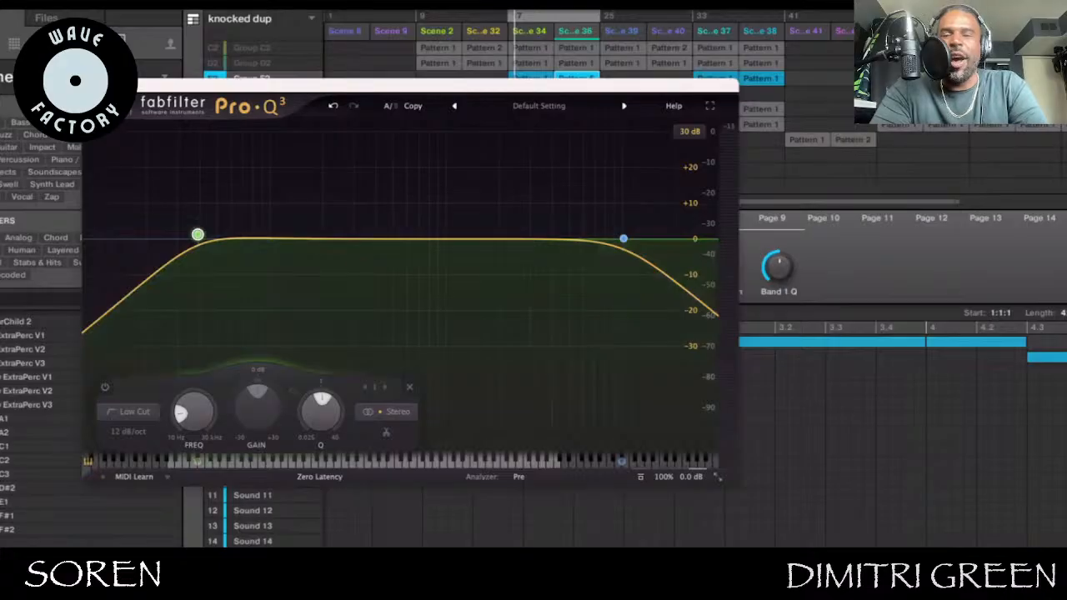
pyautogui.press('Escape')
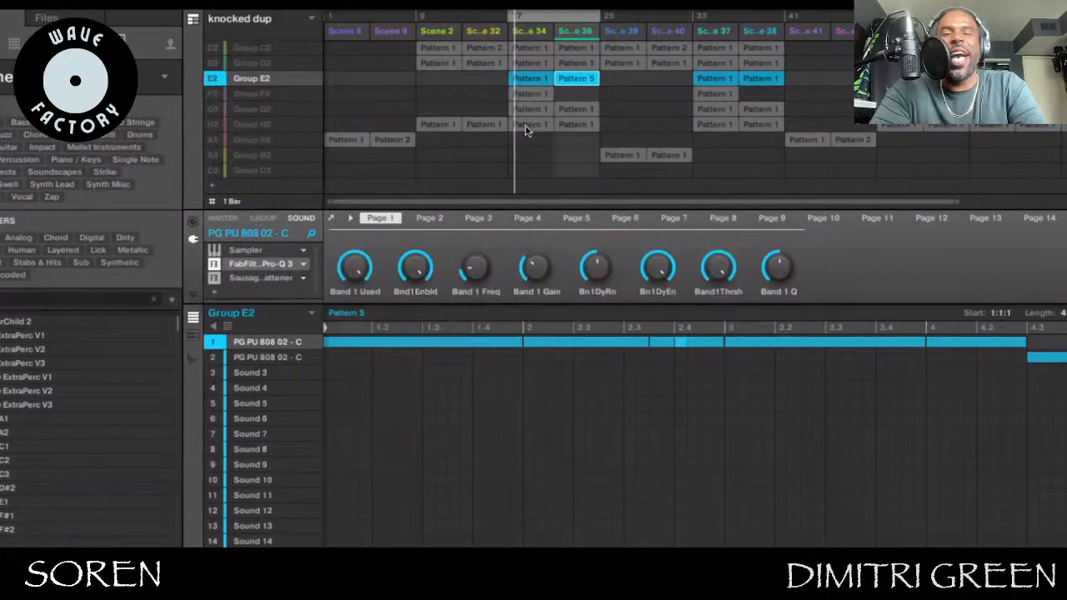
# Check the Scene 34 patterns of Groups F2 and G2, add the reversed open hat of Group G2, and unmute the remaining groups
pyautogui.click(534, 94)
pyautogui.click(531, 110)
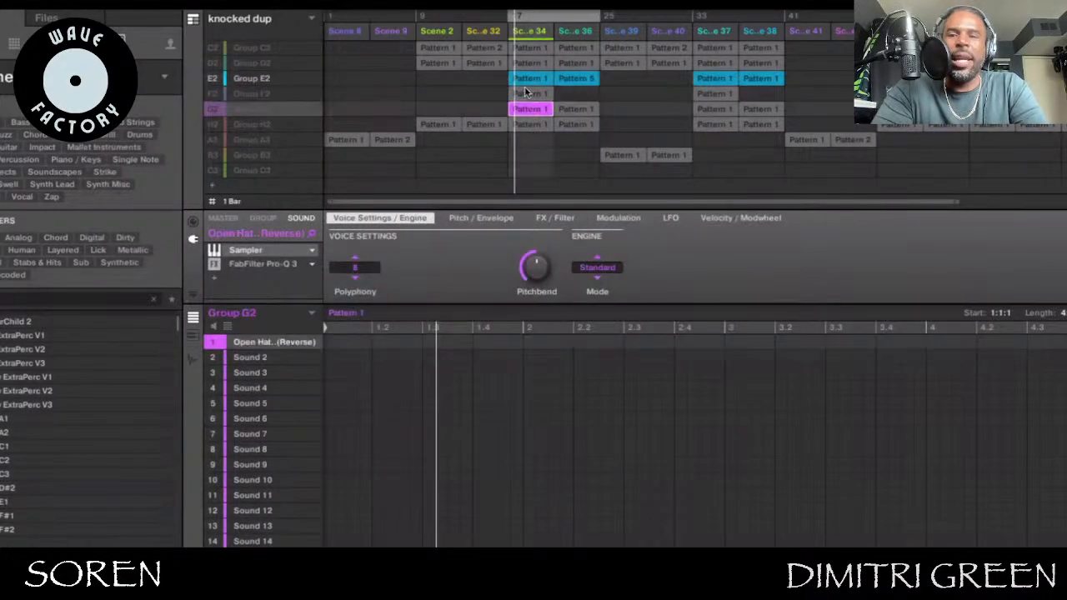
pyautogui.click(238, 110)
pyautogui.click(214, 107)
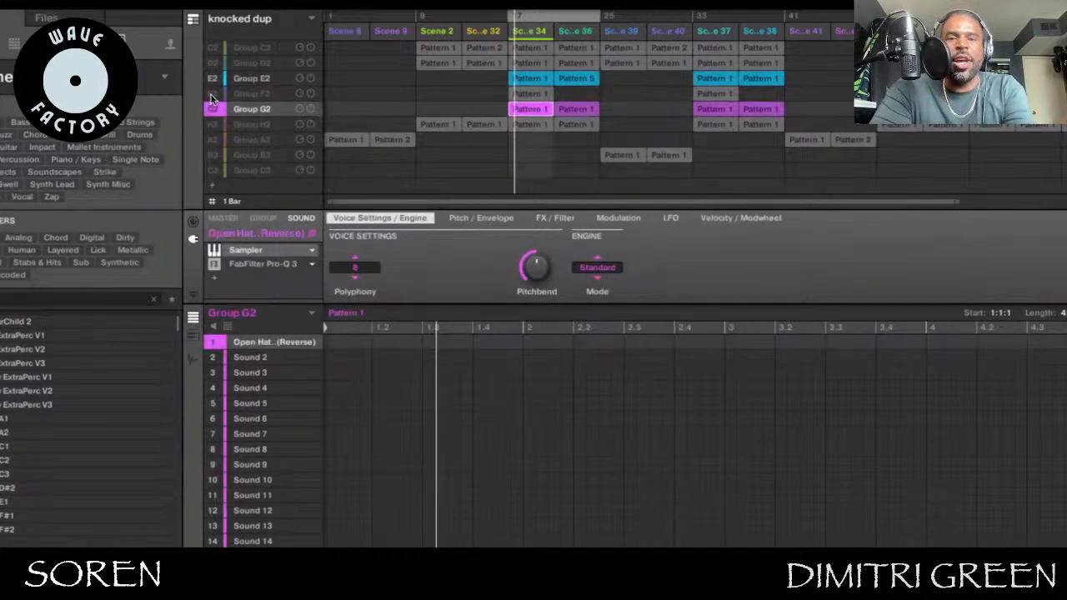
pyautogui.scroll(5, 441, 95)
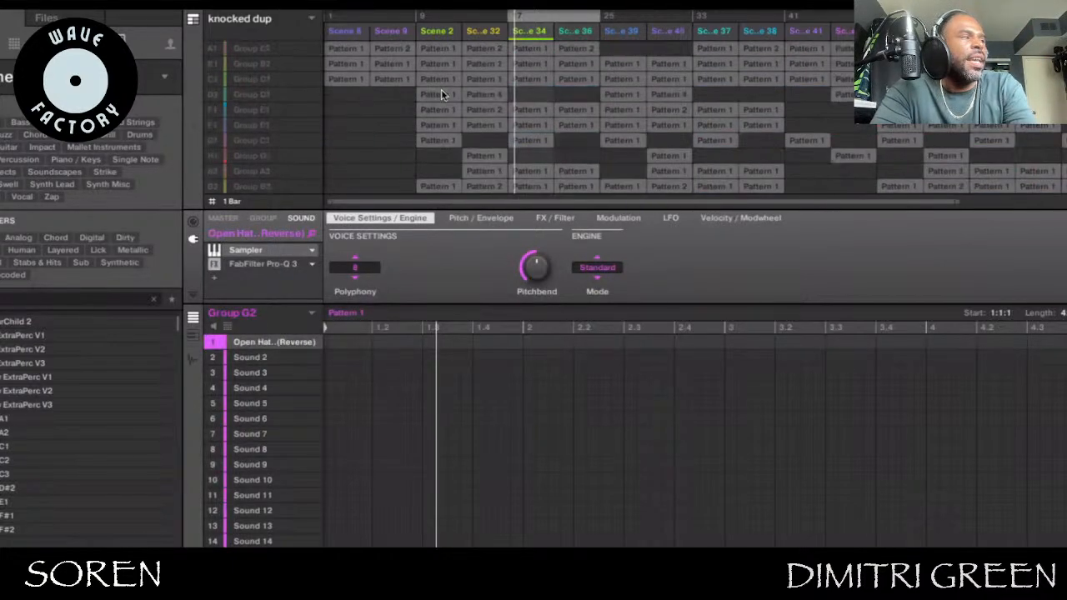
pyautogui.scroll(-5, 412, 83)
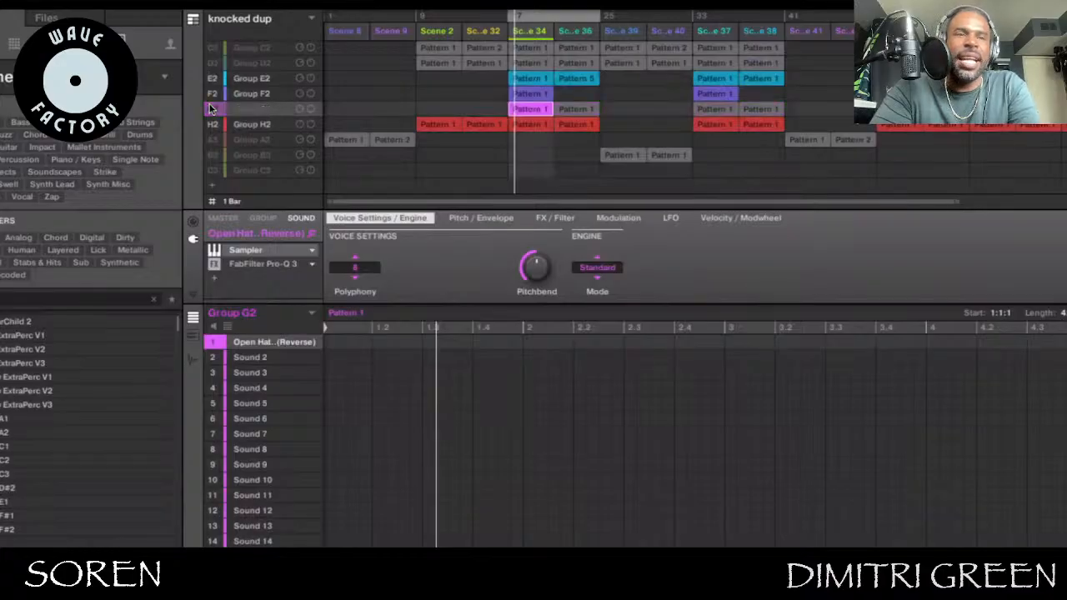
pyautogui.scroll(5, 379, 50)
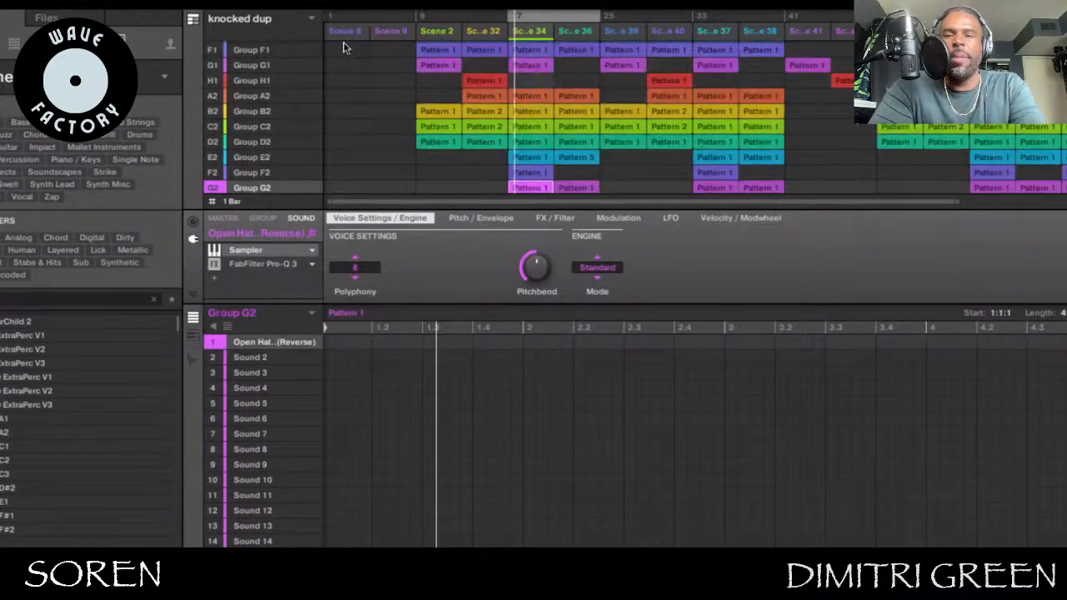
# Mute Groups A1, B1, C1 and D1 and play Scenes 34 and 36 without the melodies and bass
pyautogui.scroll(5, 379, 51)
pyautogui.click(212, 49)
pyautogui.click(212, 63)
pyautogui.click(212, 80)
pyautogui.click(212, 95)
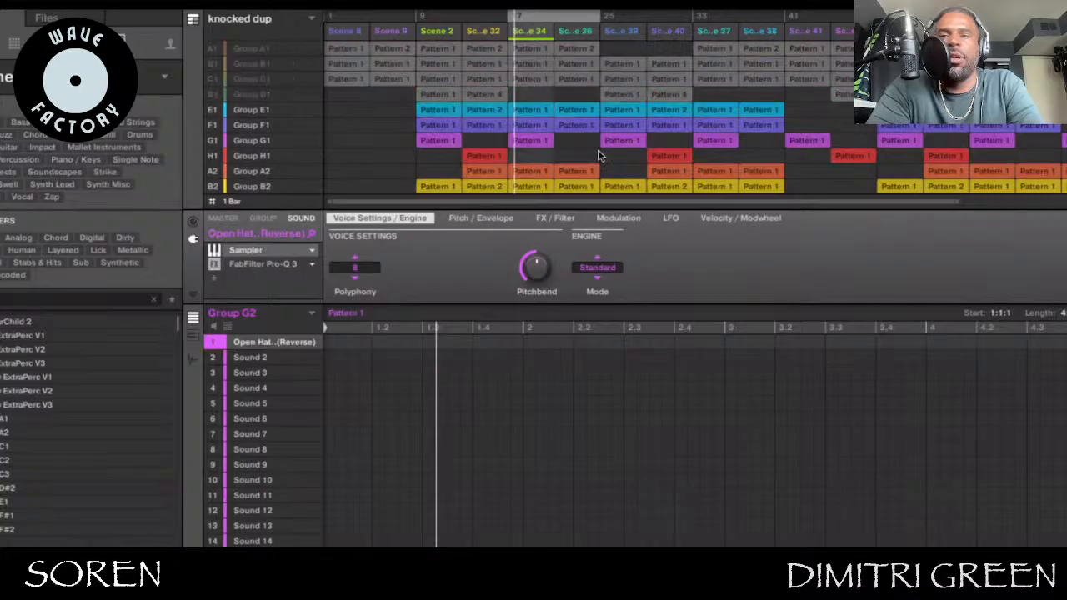
pyautogui.click(531, 111)
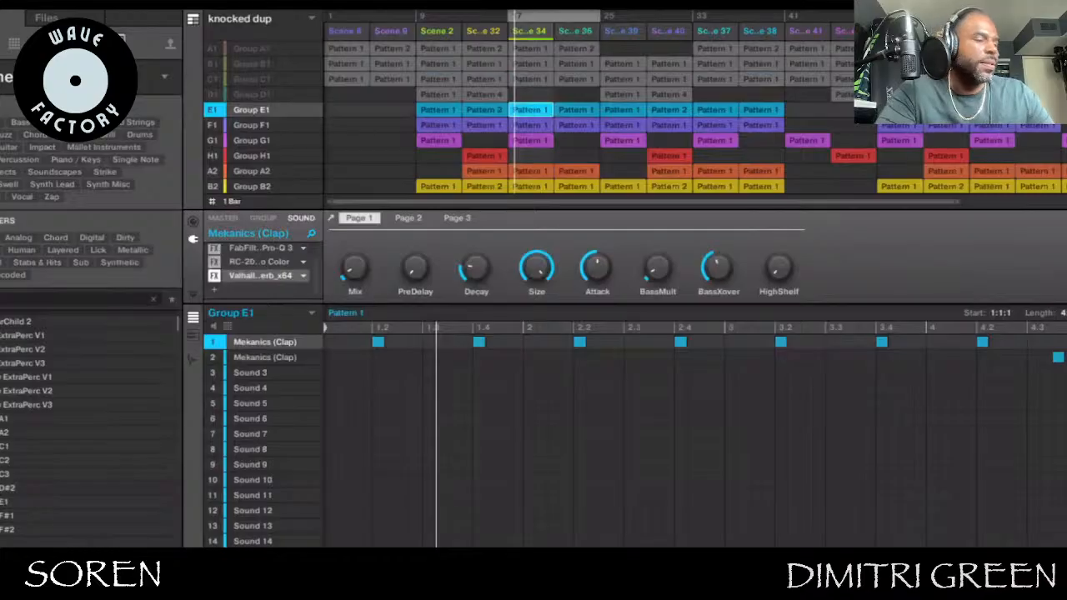
pyautogui.click(534, 64)
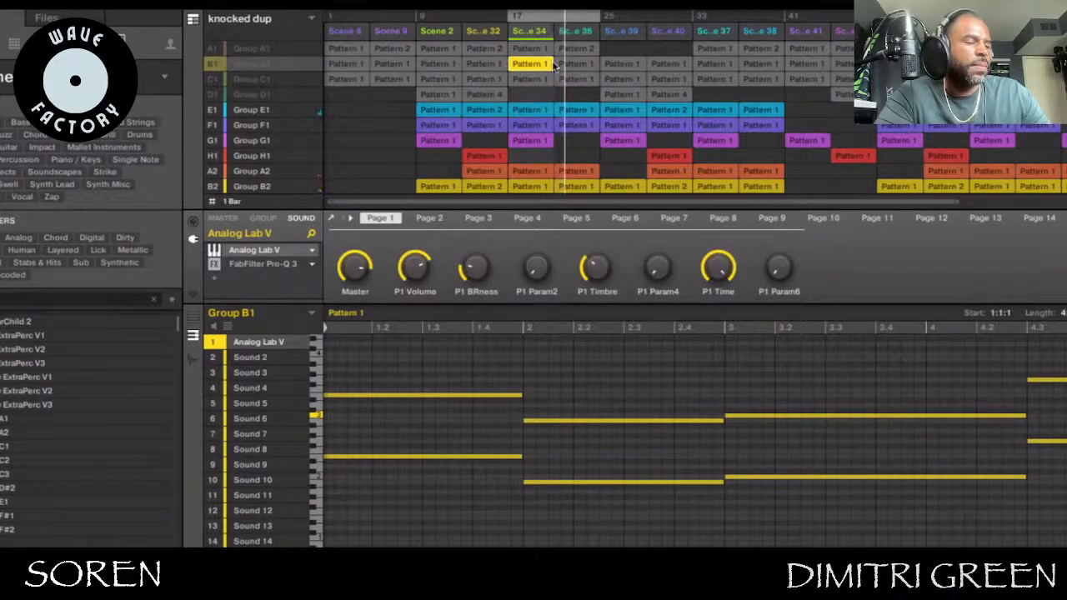
# Bring Groups A1, B1, C1 and D1 back in one by one during playback of Scenes 34 and 36
pyautogui.click(220, 50)
pyautogui.click(214, 48)
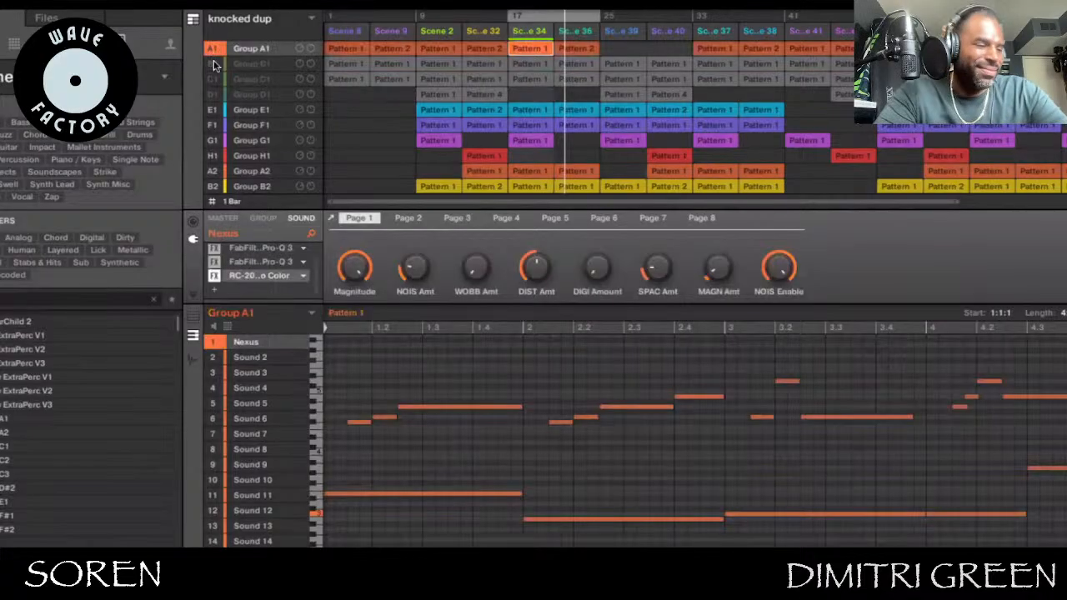
pyautogui.click(214, 63)
pyautogui.click(215, 79)
pyautogui.click(214, 94)
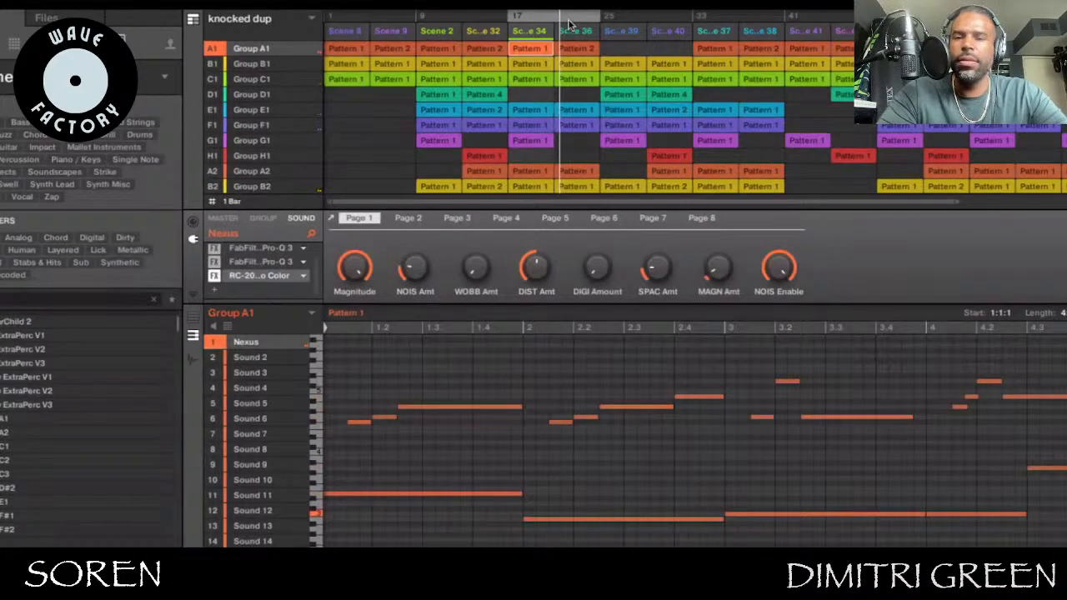
# Check the Scene 39 patterns of Groups B1 and C1 and look over the lower groups of that section
pyautogui.click(629, 69)
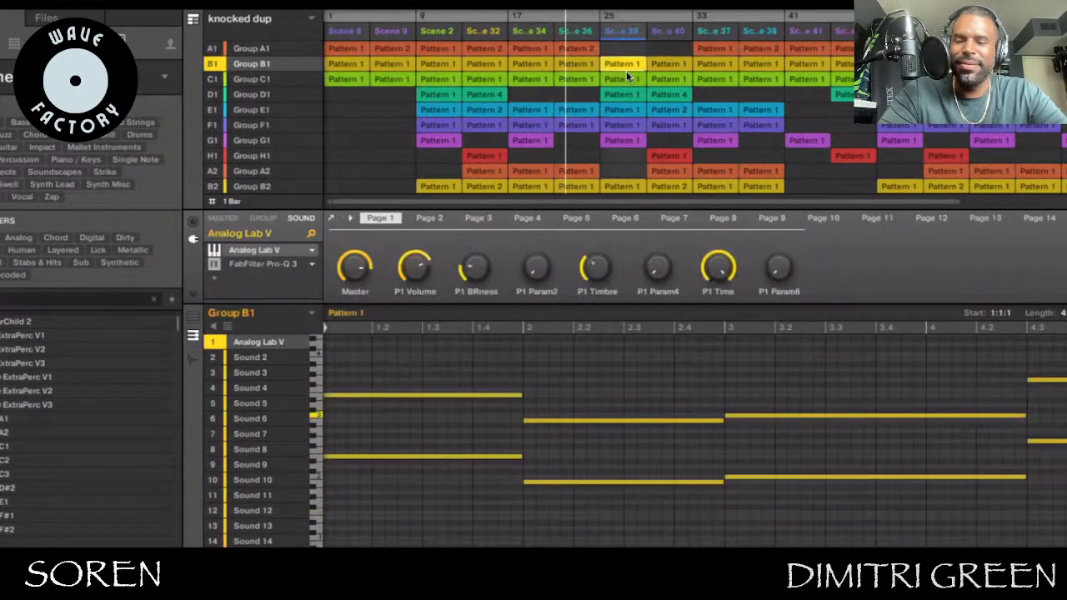
pyautogui.click(627, 76)
pyautogui.scroll(-5, 617, 71)
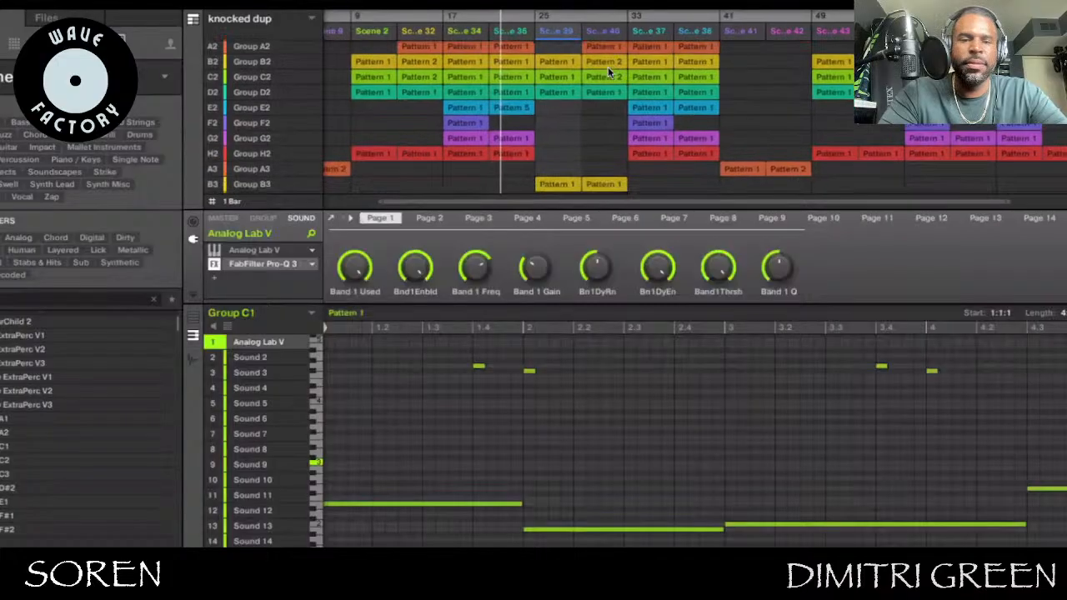
# Check the Scene 34 patterns of Groups D2, A2 and C2, and save the project
pyautogui.click(542, 61)
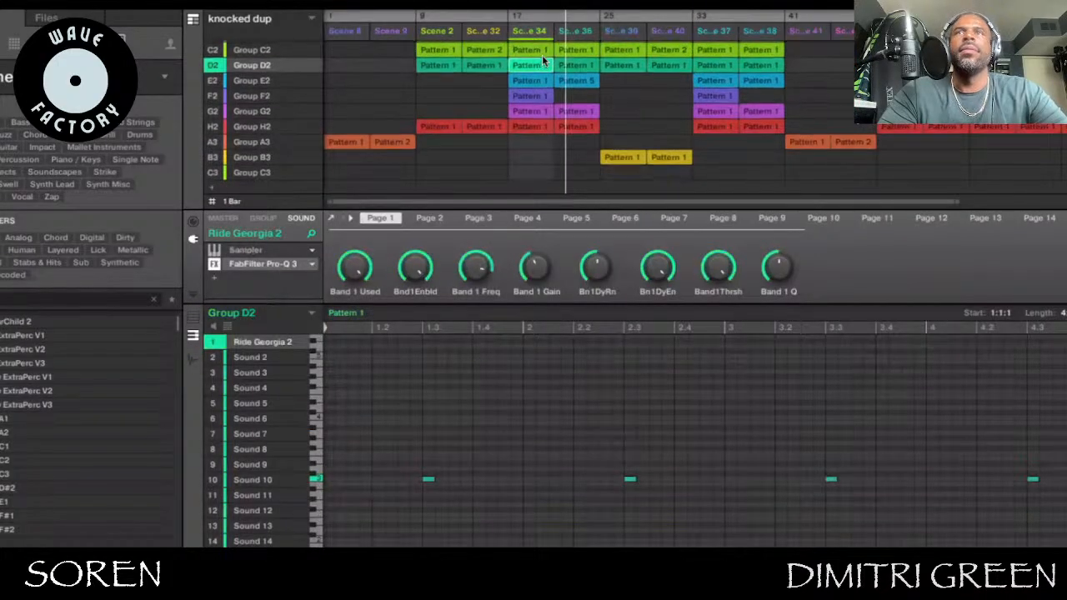
pyautogui.scroll(3, 542, 56)
pyautogui.click(540, 74)
pyautogui.click(538, 60)
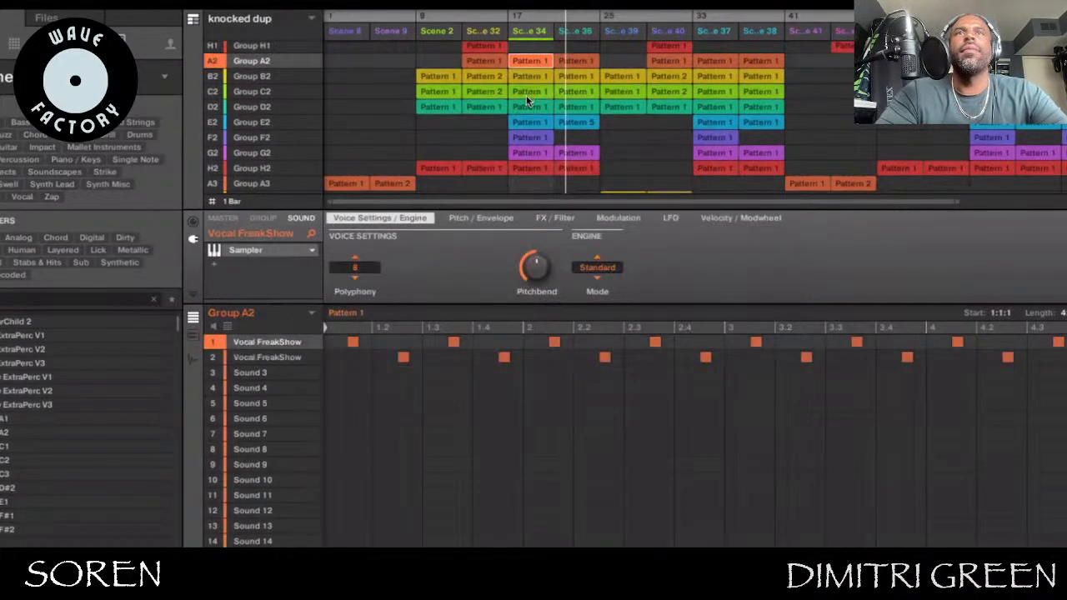
pyautogui.click(530, 92)
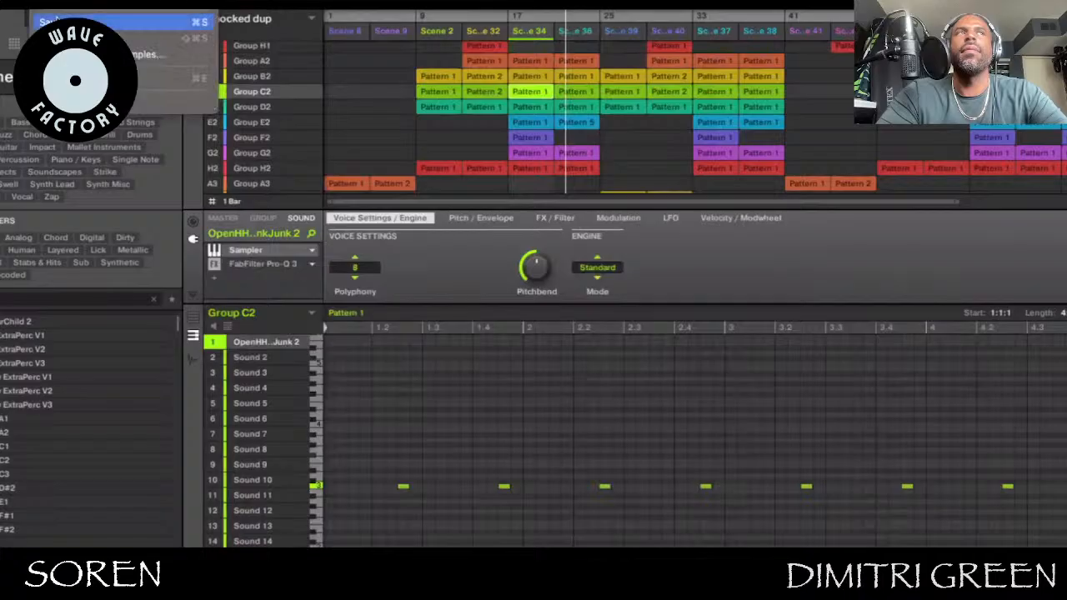
pyautogui.scroll(7, 591, 121)
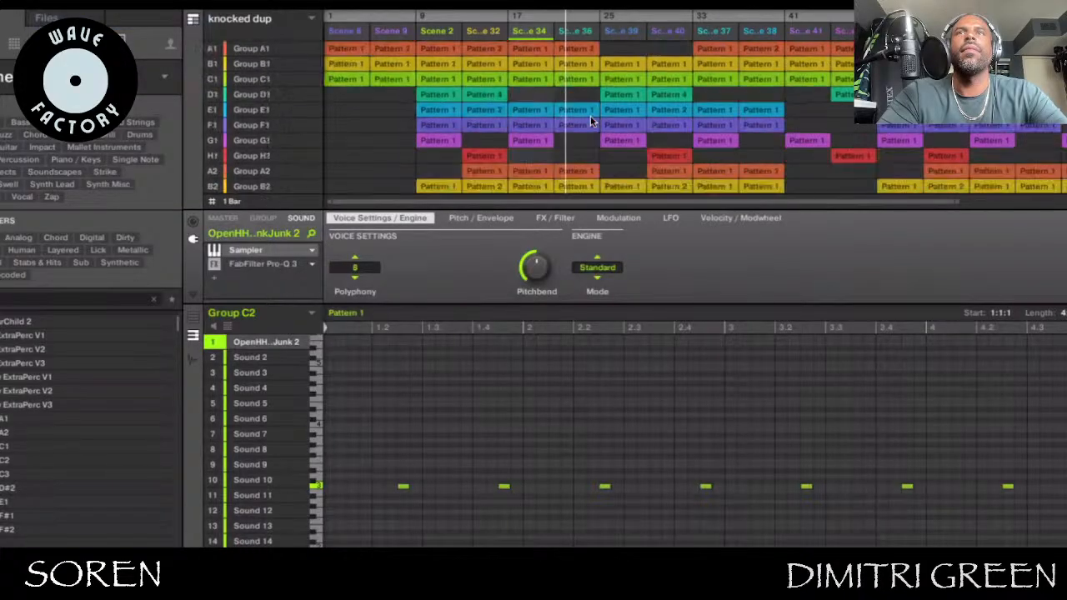
# Check the Nexus melody patterns of Group A1 in Scene 2, Scene 9 and Scene 8
pyautogui.click(433, 50)
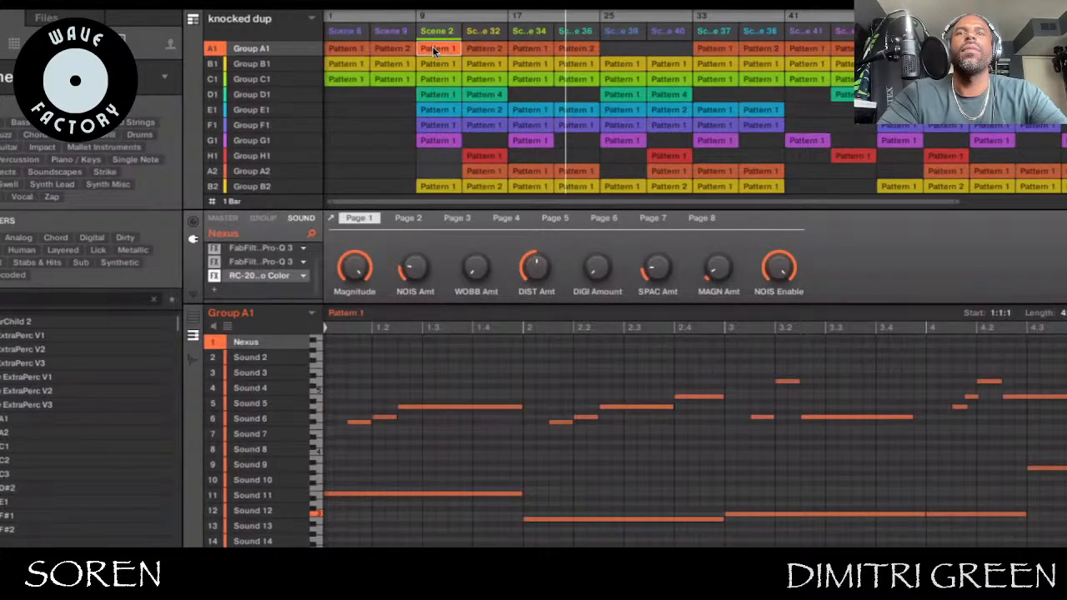
pyautogui.click(392, 48)
pyautogui.click(360, 49)
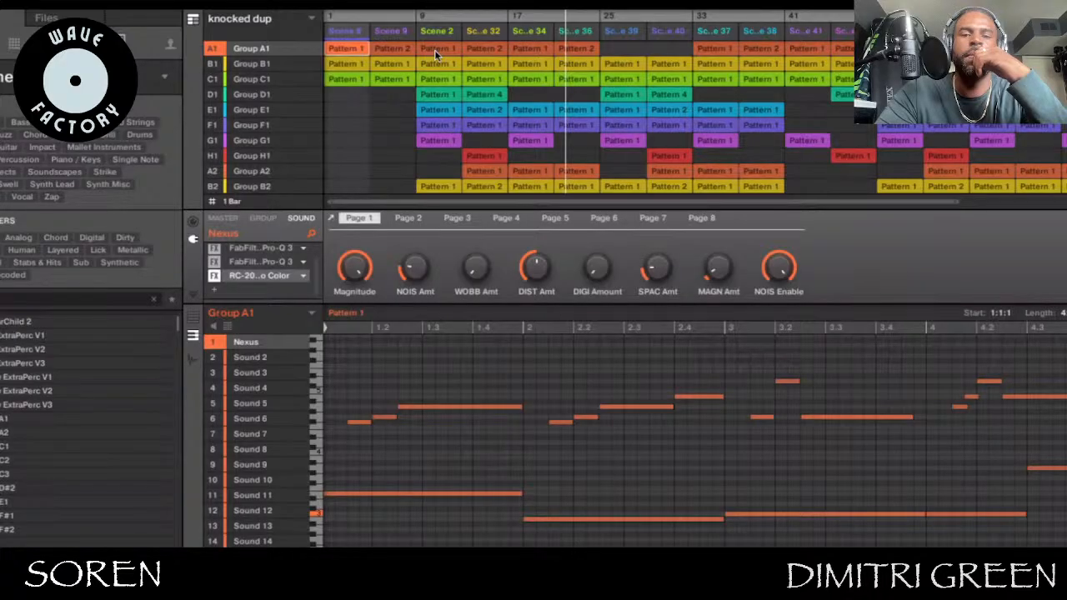
# Go through the Scene 2 patterns of Groups A1, B1, C1 and D1, and return to the Group A1 melody
pyautogui.click(436, 50)
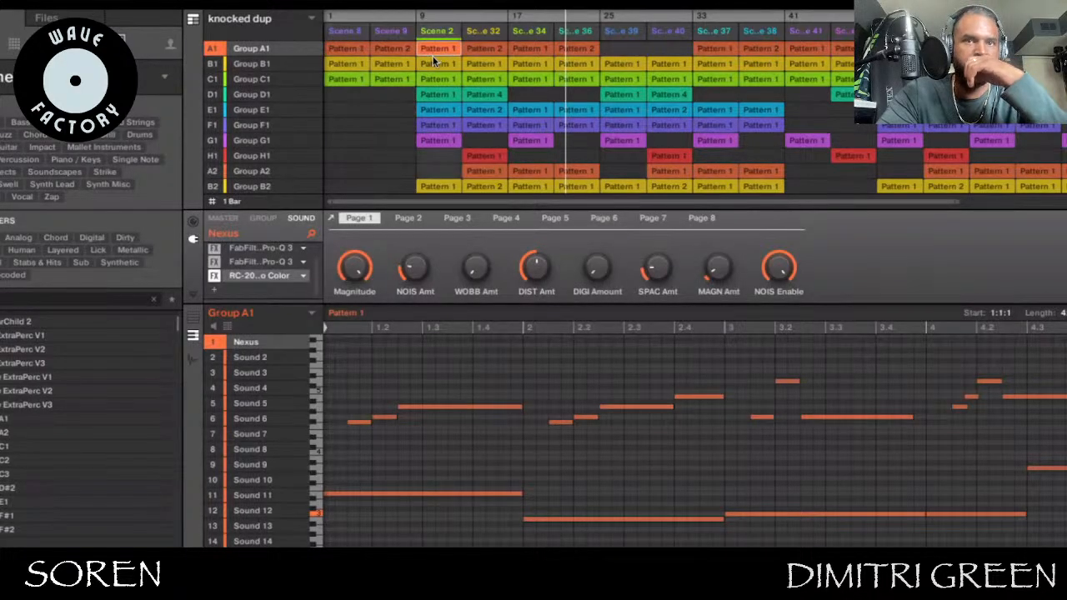
pyautogui.click(433, 65)
pyautogui.click(434, 78)
pyautogui.click(435, 95)
pyautogui.click(442, 79)
pyautogui.click(435, 50)
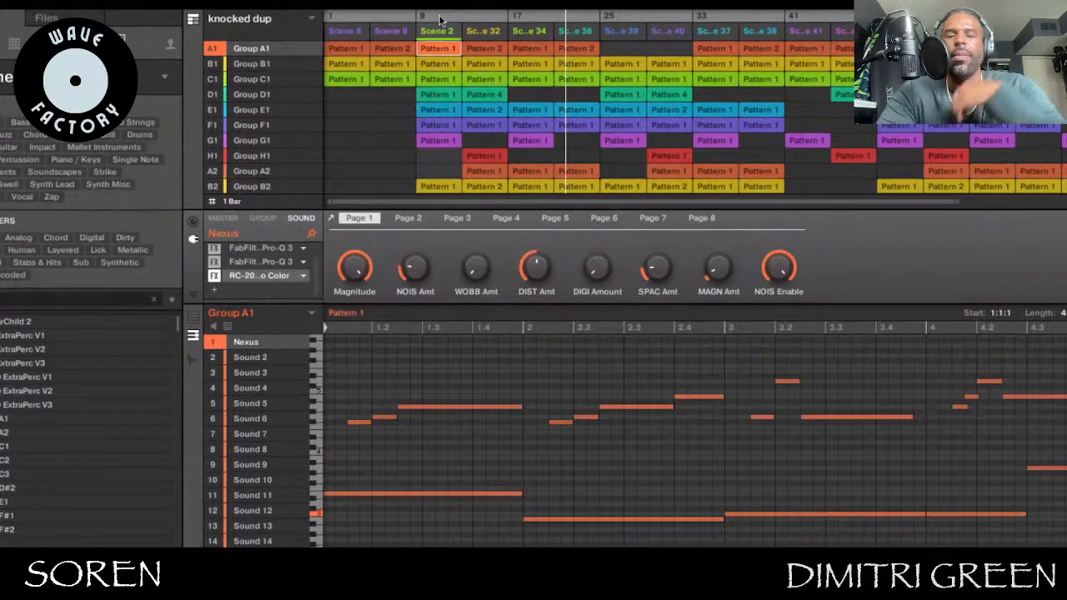
# Check the Scene 2 patterns of Groups D1, B1 and C1, ending on the Group E1 clap
pyautogui.click(443, 93)
pyautogui.click(443, 64)
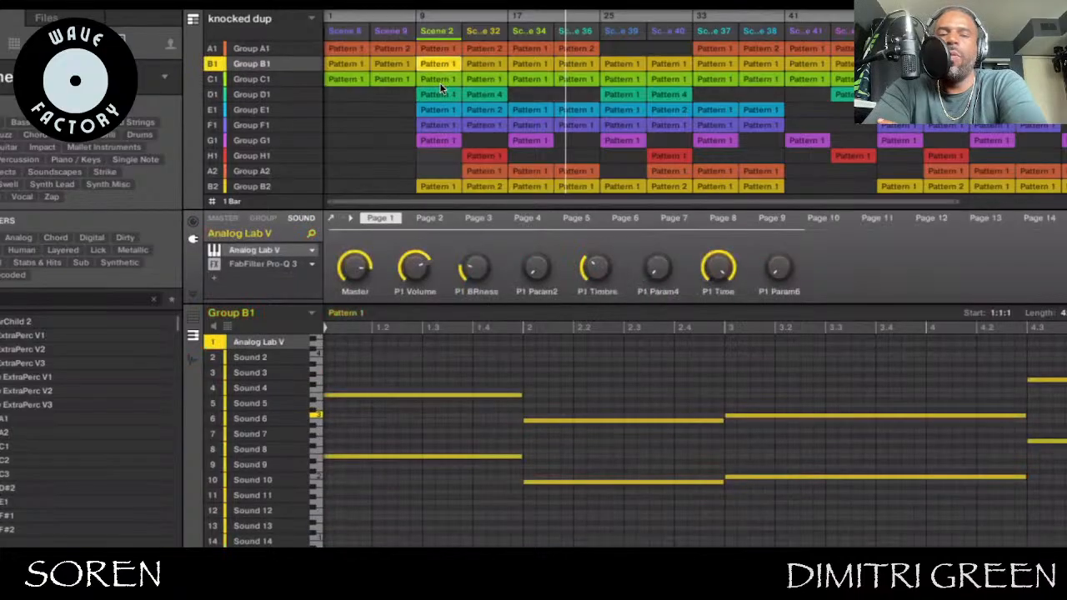
pyautogui.click(440, 80)
pyautogui.click(438, 94)
pyautogui.click(439, 109)
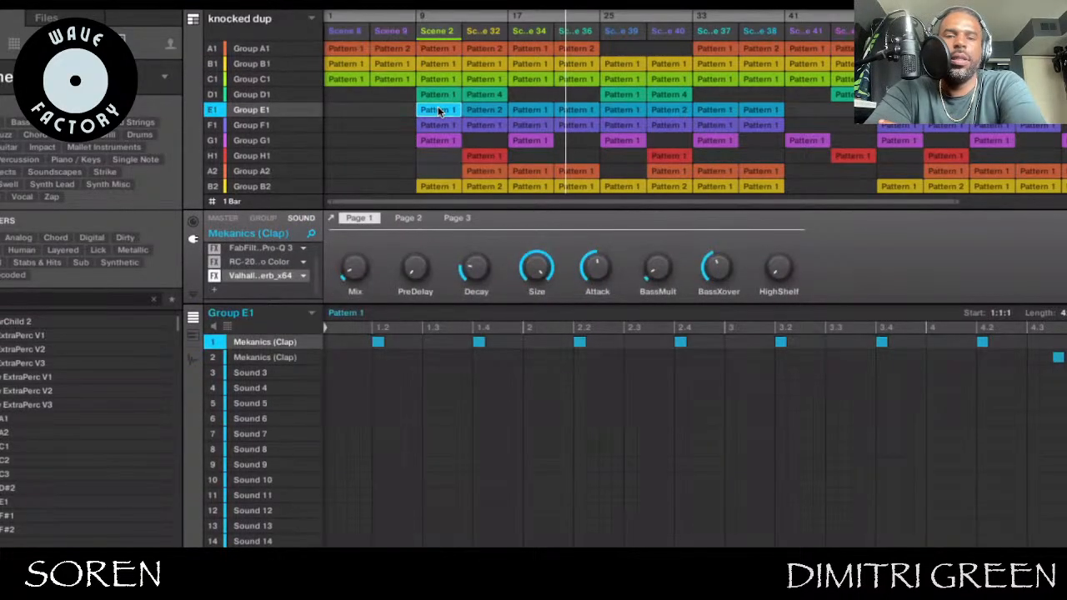
# Compare the Scene 2 Nexus melody of Group A1 with the patterns of Groups B1, C1 and D1
pyautogui.click(440, 50)
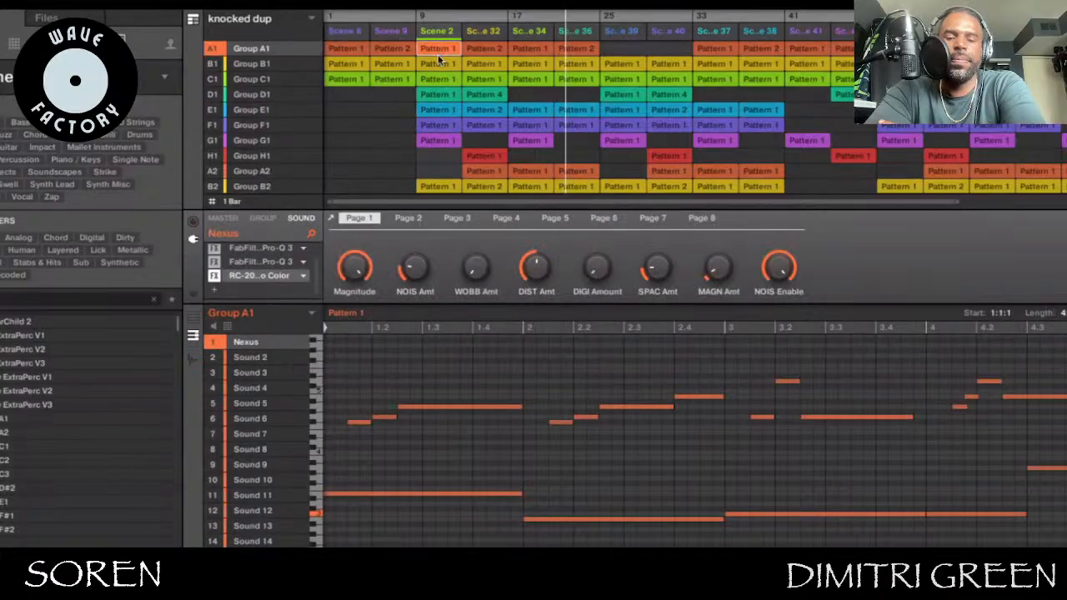
pyautogui.click(440, 65)
pyautogui.click(439, 80)
pyautogui.click(439, 95)
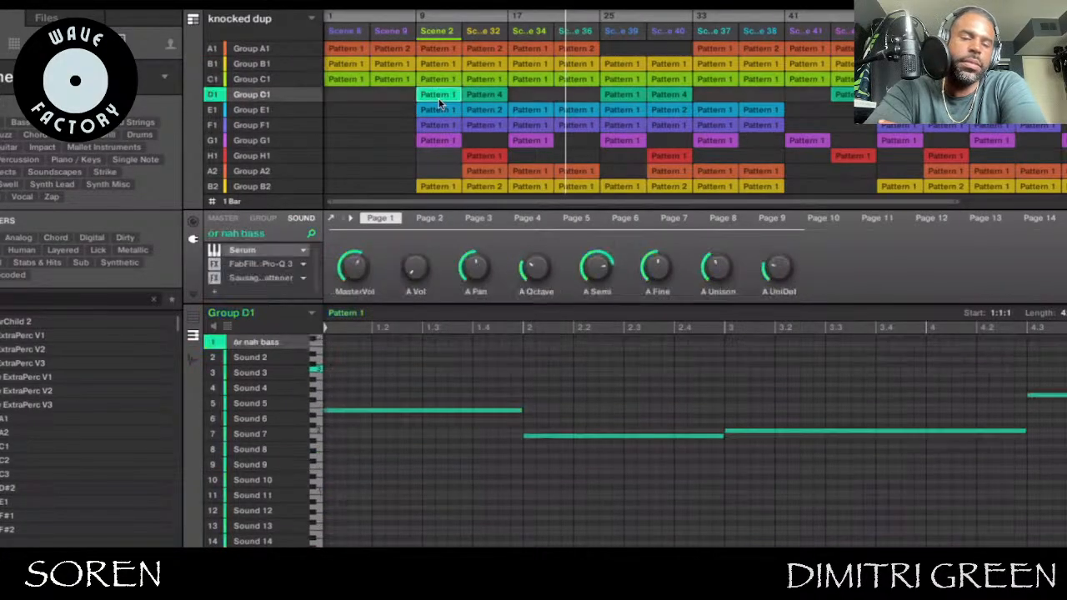
pyautogui.click(442, 52)
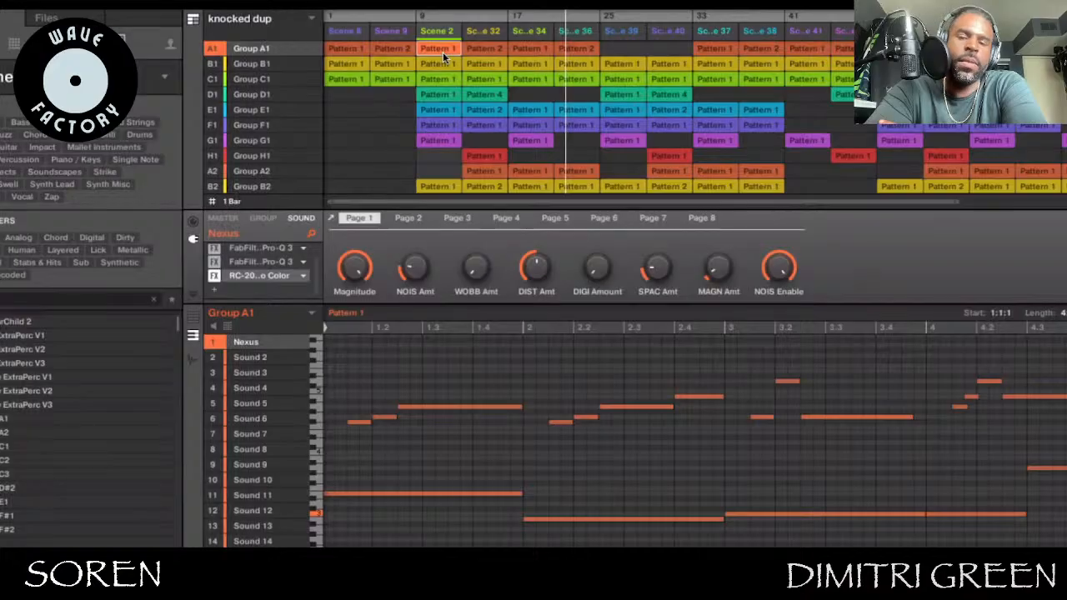
# Check the Scene 2 bass and percussion patterns of Groups D1, E1, B2, C2, D2 and H2
pyautogui.click(441, 98)
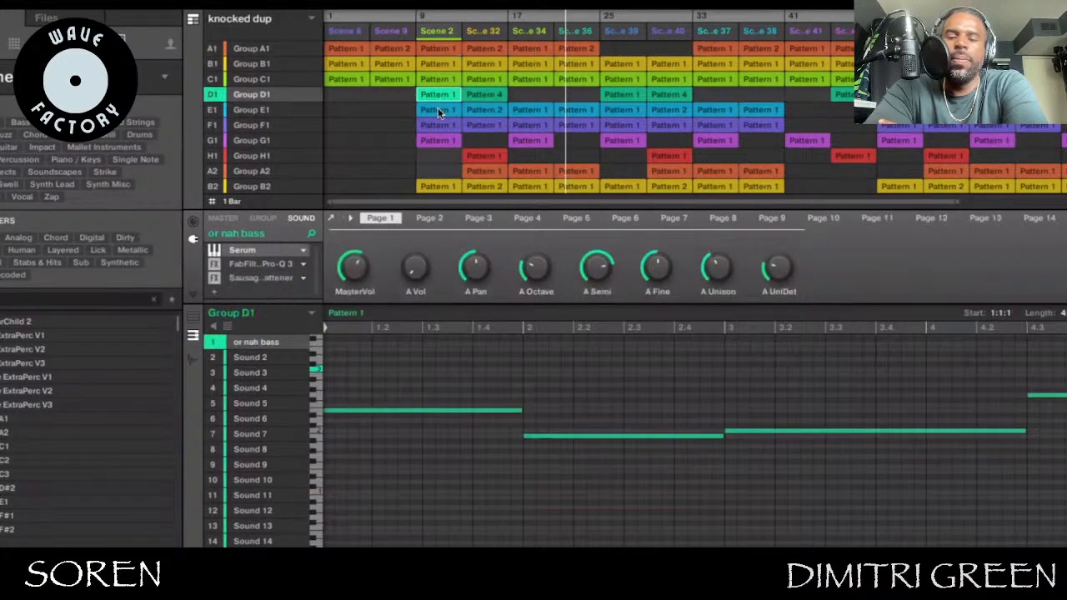
pyautogui.click(438, 108)
pyautogui.scroll(-3, 442, 110)
pyautogui.click(440, 144)
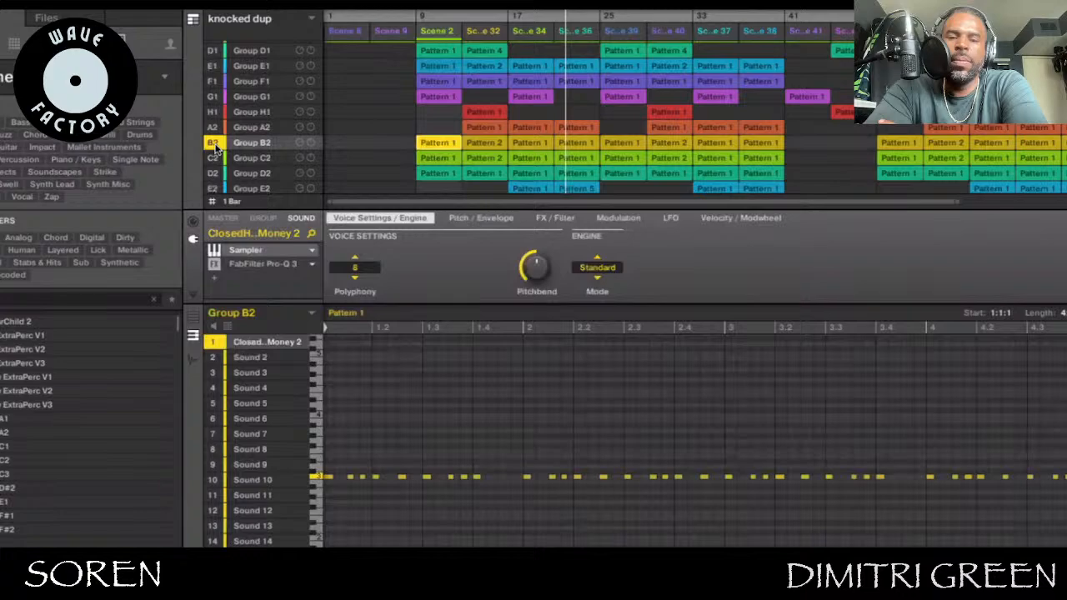
pyautogui.click(431, 174)
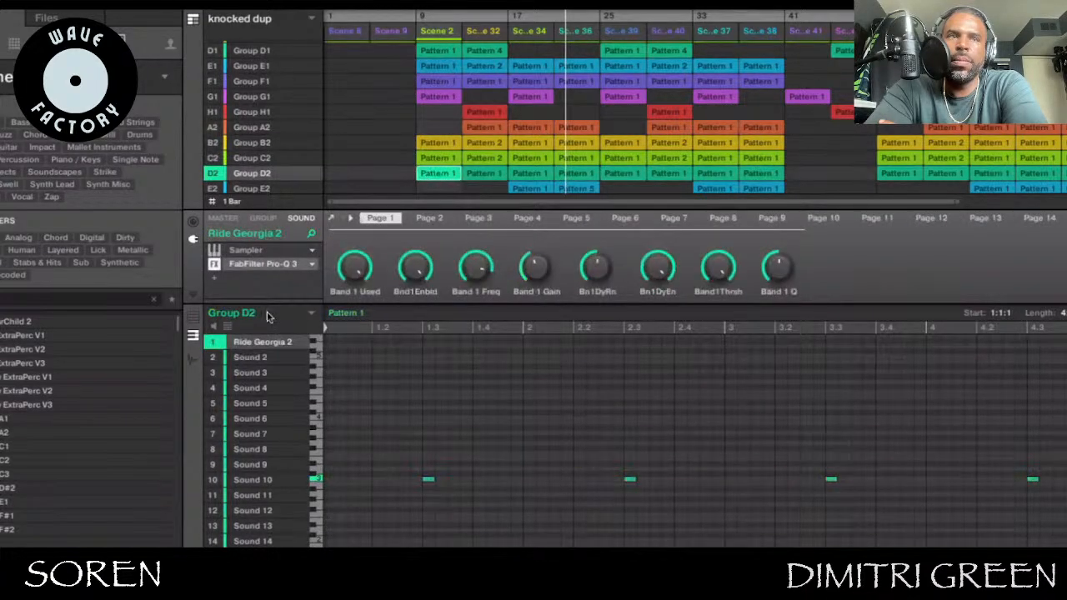
pyautogui.click(424, 156)
pyautogui.click(430, 175)
pyautogui.scroll(-5, 430, 175)
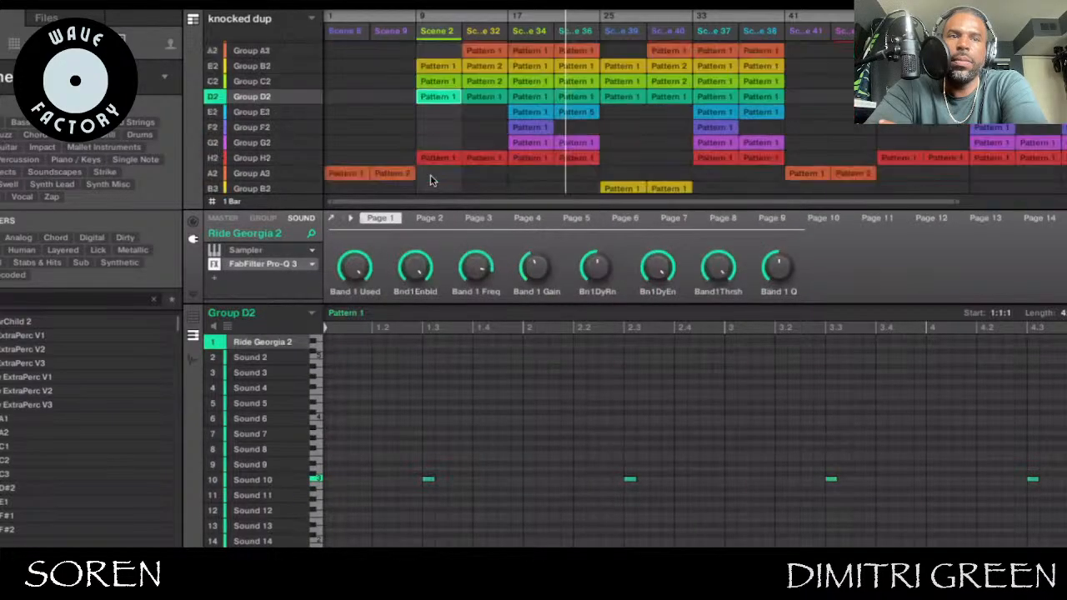
pyautogui.click(449, 126)
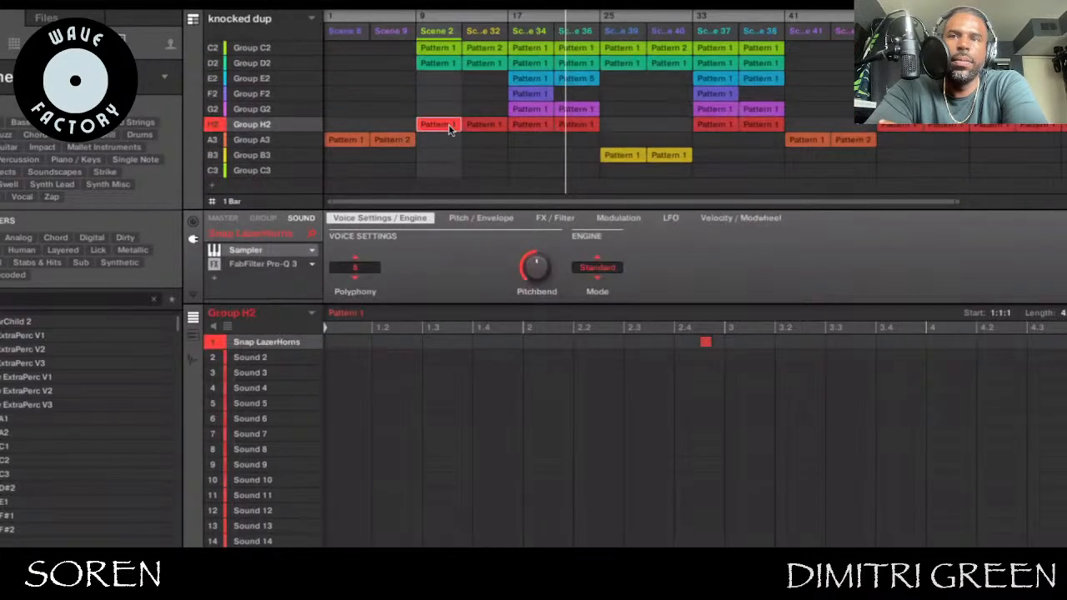
# Review the Scene 2 patterns of Groups A1, C1, D1, E1 and F1, and look over the lower groups
pyautogui.scroll(7, 449, 124)
pyautogui.click(434, 50)
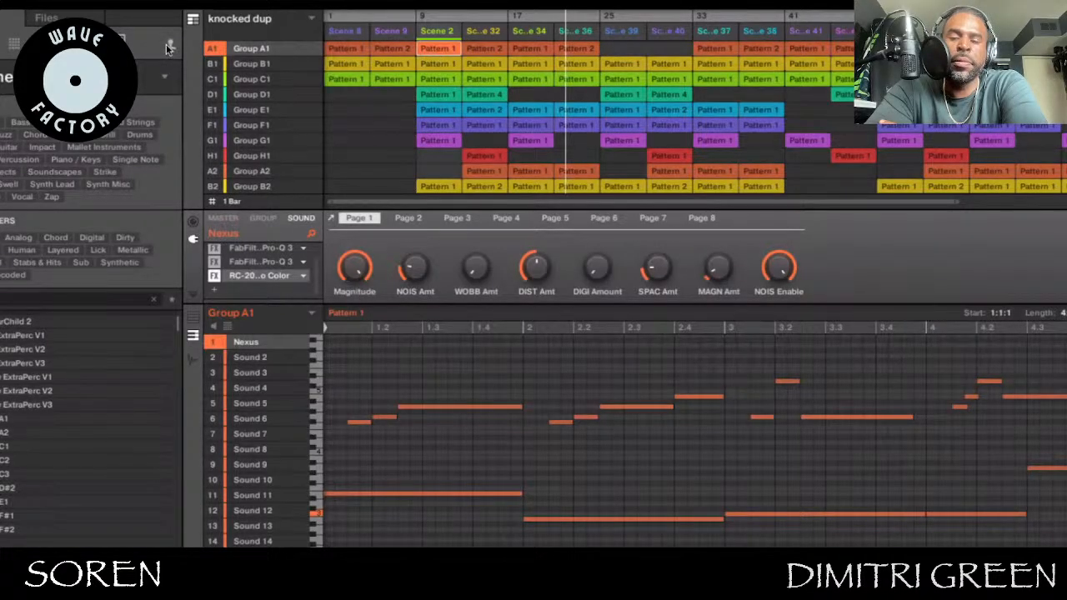
pyautogui.click(438, 79)
pyautogui.click(442, 96)
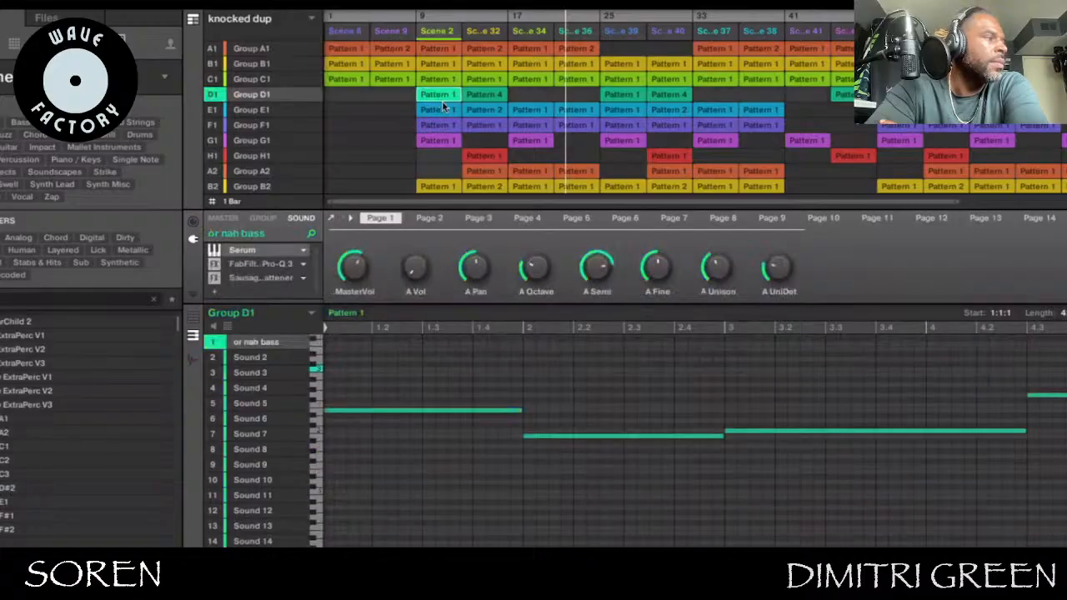
pyautogui.click(444, 109)
pyautogui.click(436, 125)
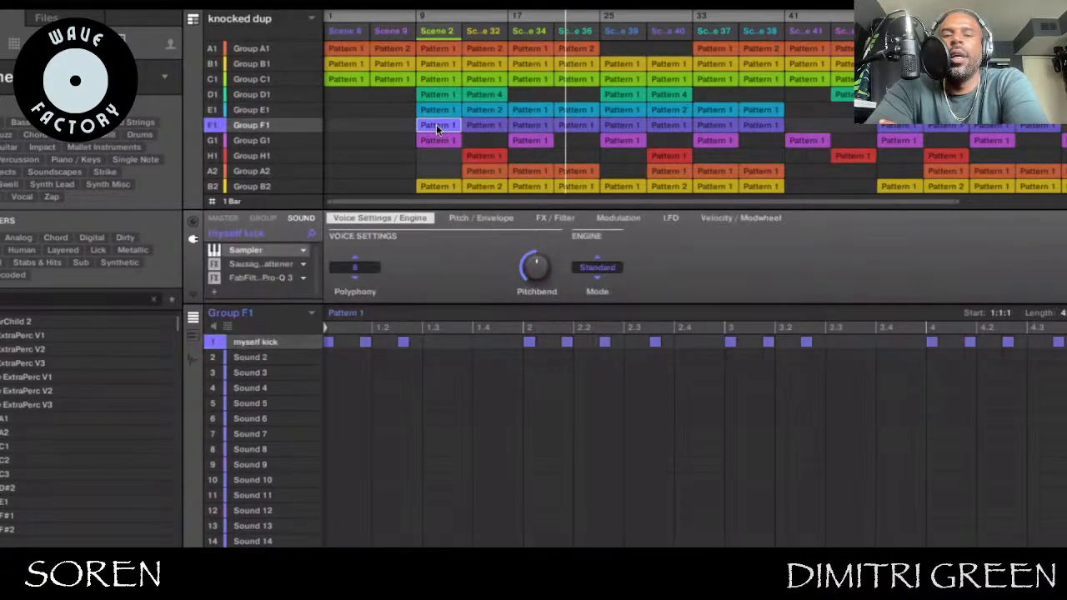
pyautogui.scroll(-5, 436, 124)
pyautogui.scroll(5, 436, 124)
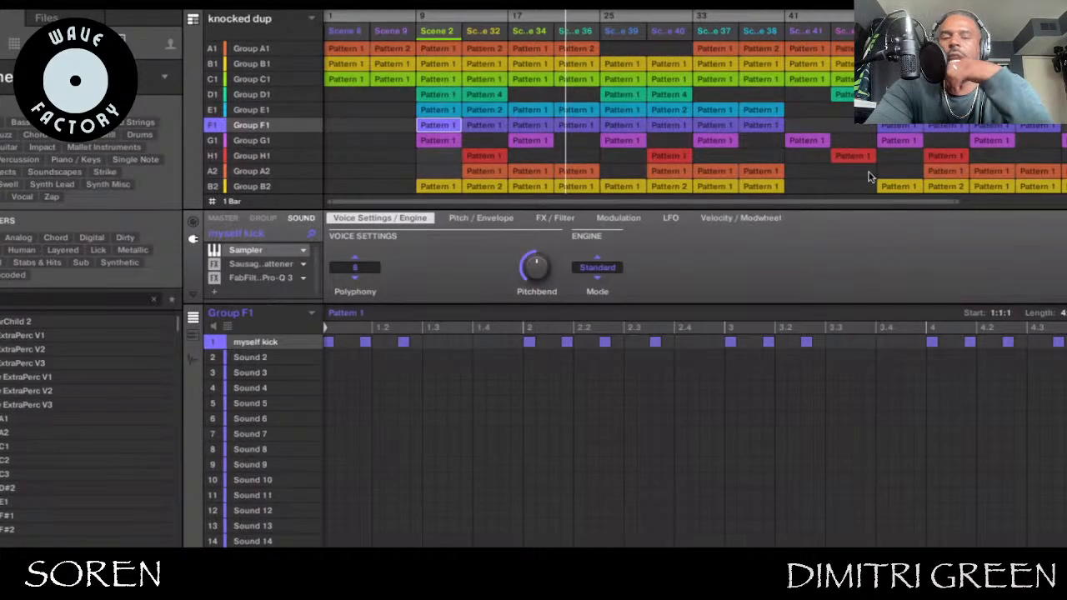
# Check the Scene 2 clap pattern of Group E1 and the hi-hat patterns of Groups B2 and C2
pyautogui.click(439, 112)
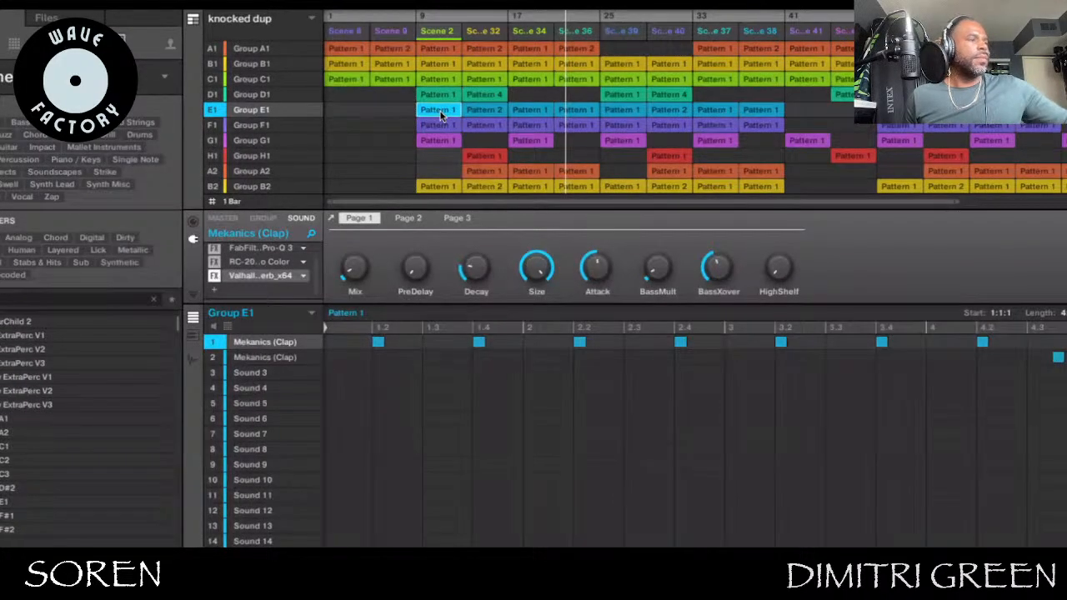
pyautogui.scroll(-1, 491, 153)
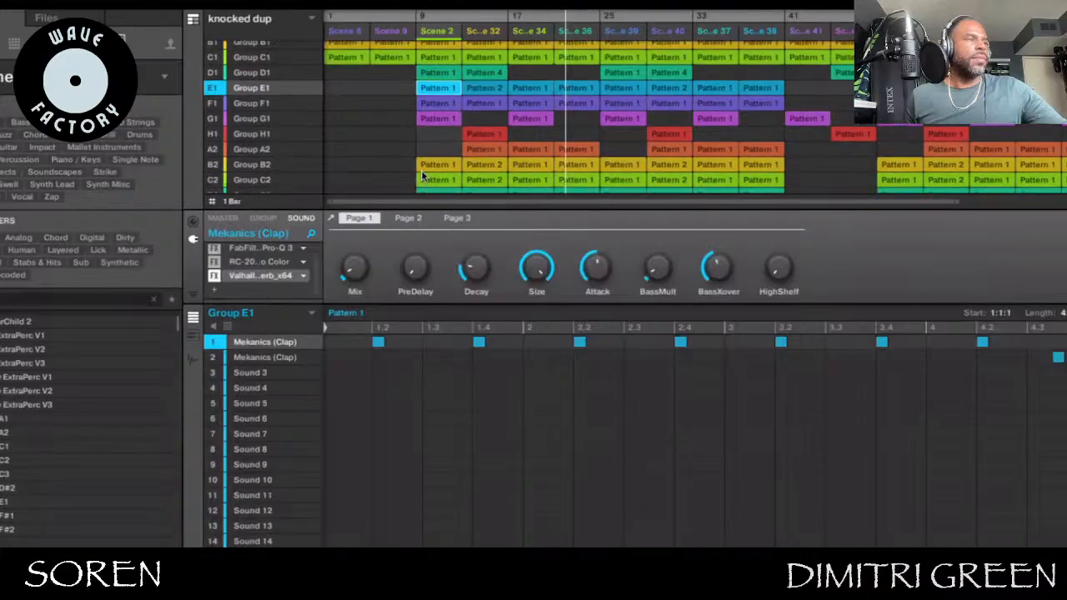
pyautogui.click(426, 178)
pyautogui.click(440, 162)
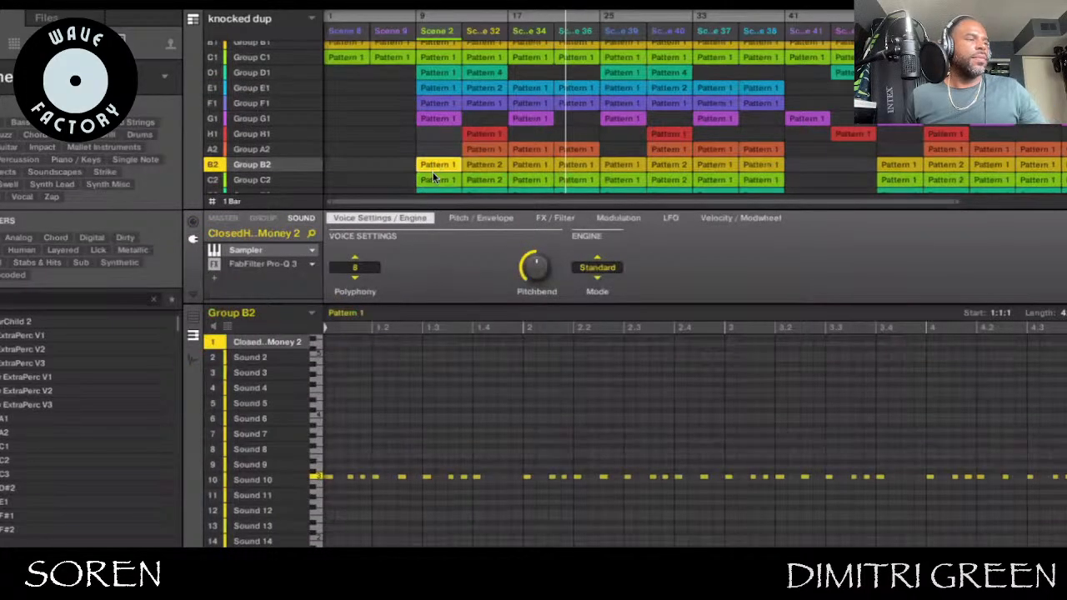
pyautogui.click(433, 178)
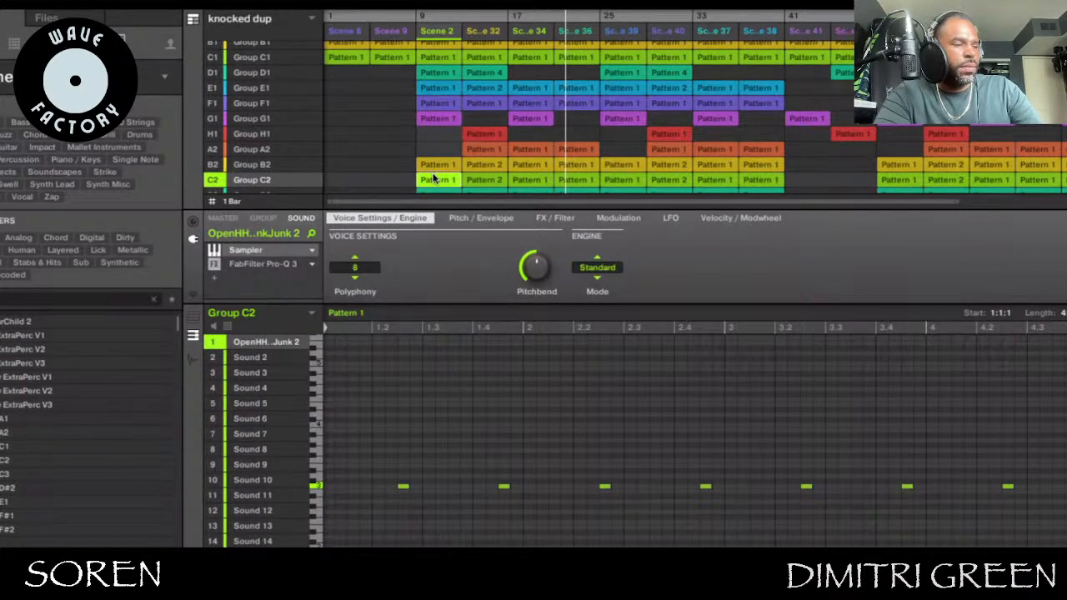
pyautogui.scroll(2, 434, 178)
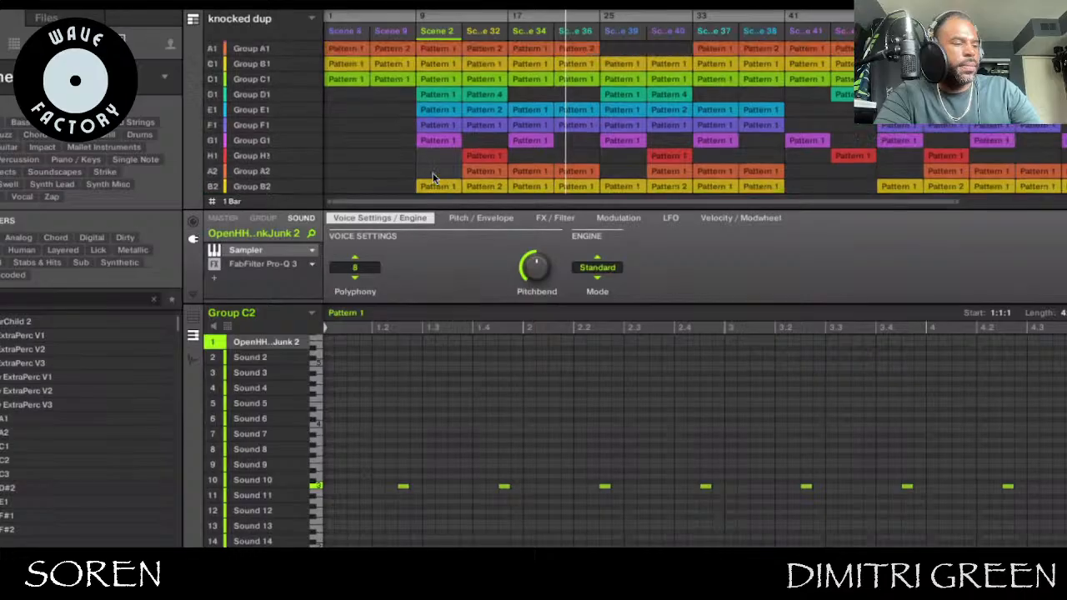
# Move the playback position to late in Scene 9 and check the Scene 2 patterns of Groups D1, E1, F1 and G1
pyautogui.click(407, 15)
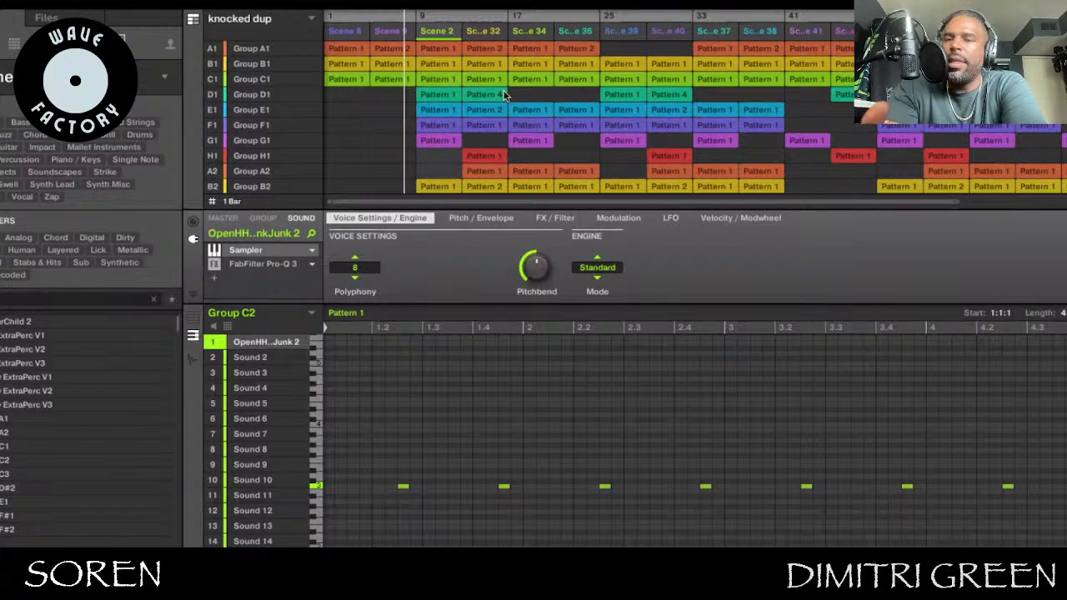
pyautogui.click(434, 100)
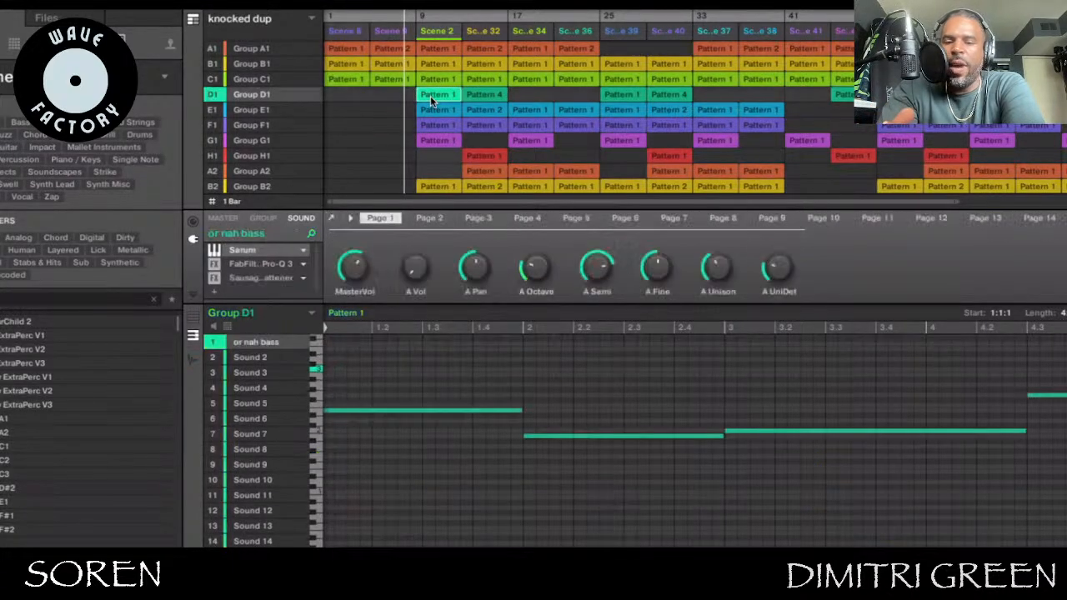
pyautogui.click(433, 115)
pyautogui.click(433, 124)
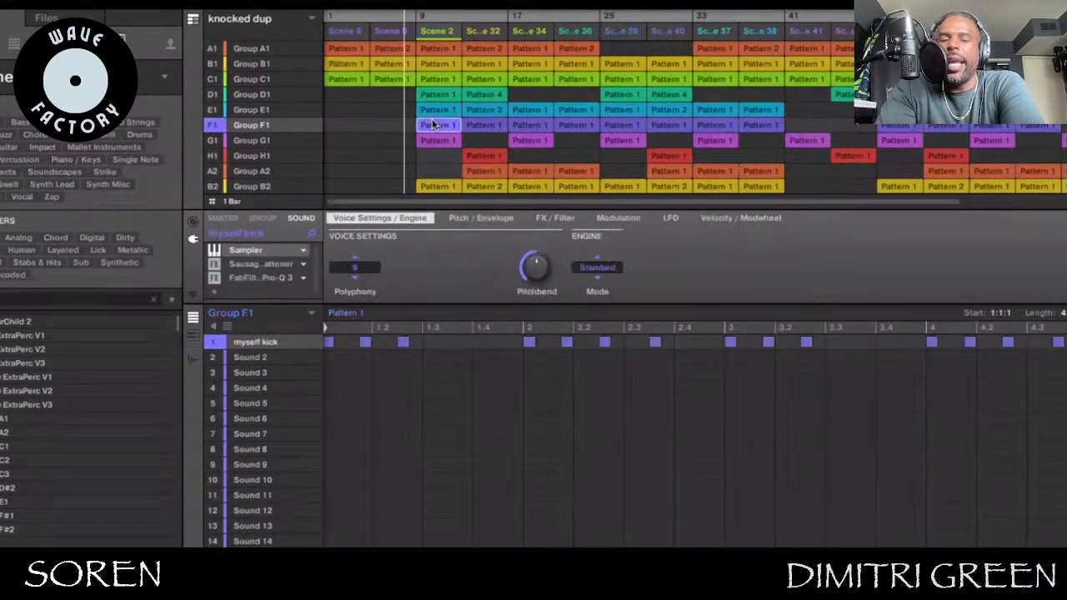
pyautogui.click(436, 140)
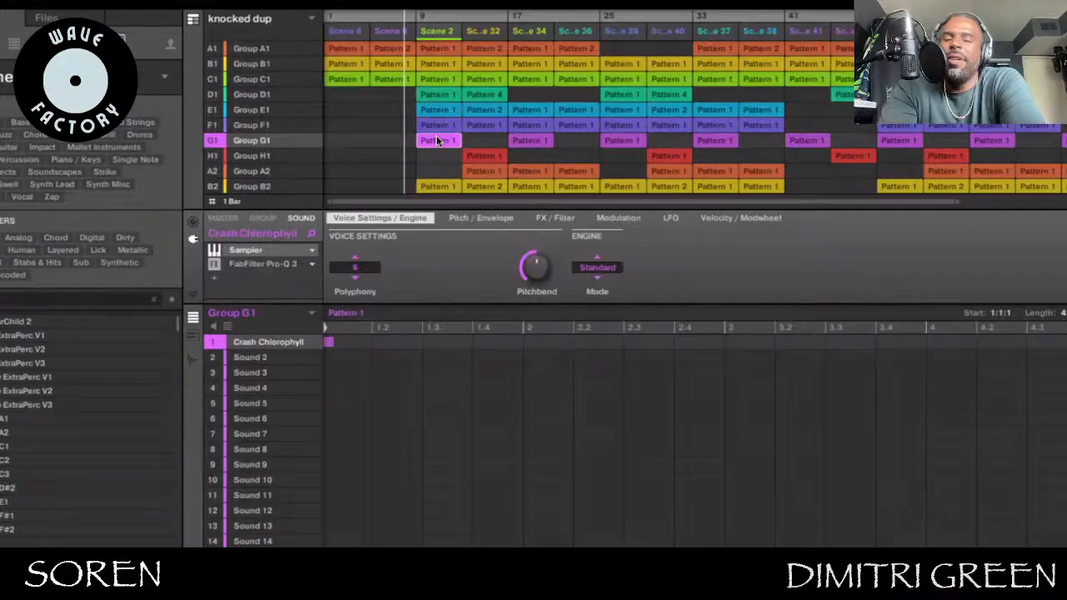
pyautogui.click(439, 110)
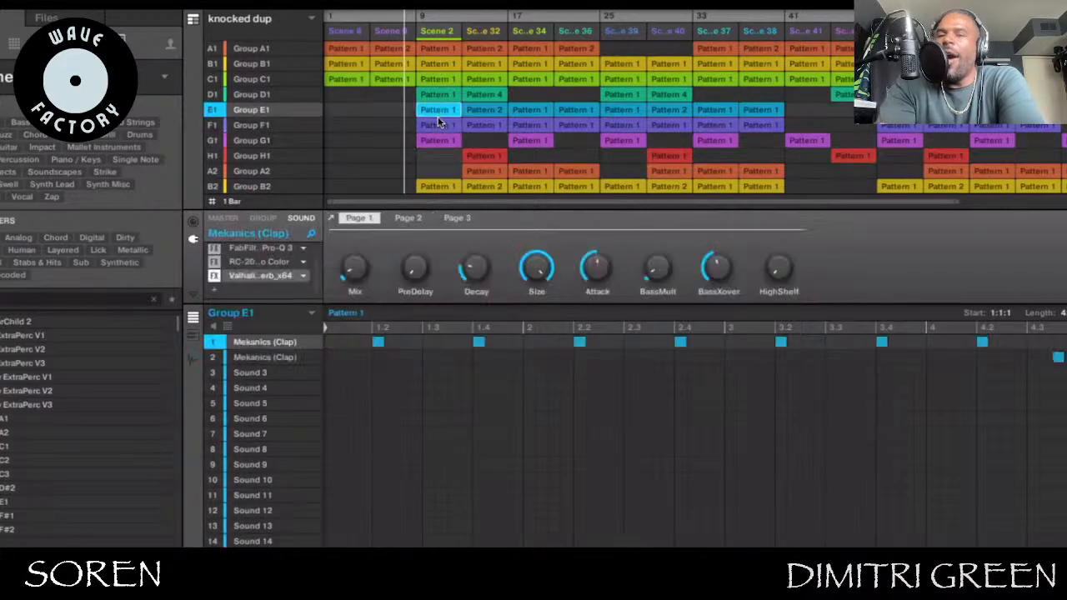
pyautogui.click(440, 125)
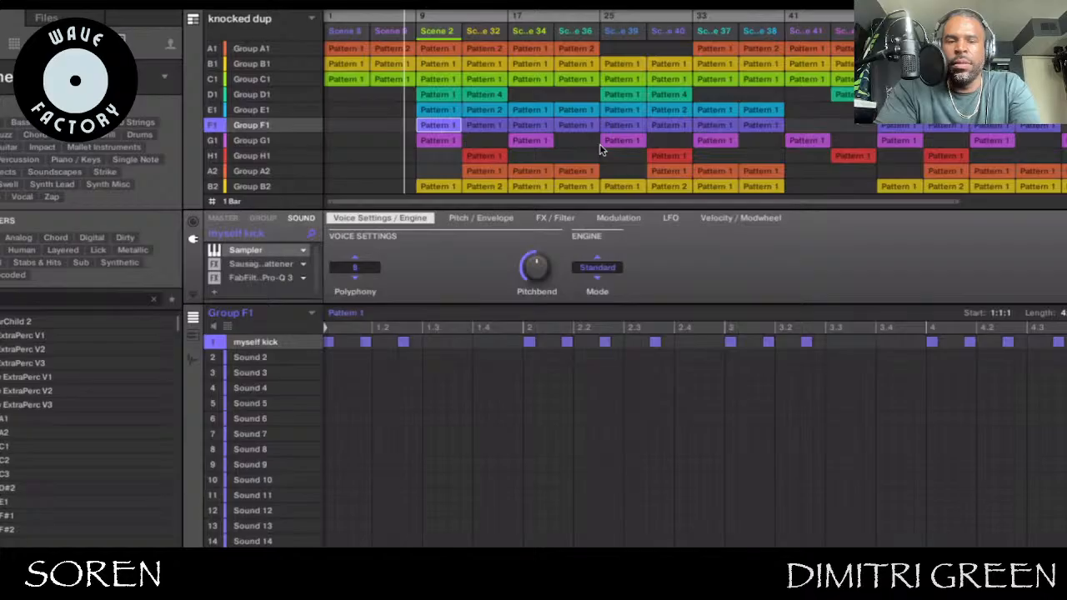
# Check the Scene 2 bass, clap and closed hi-hat patterns of Groups D1, E1 and B2
pyautogui.click(441, 96)
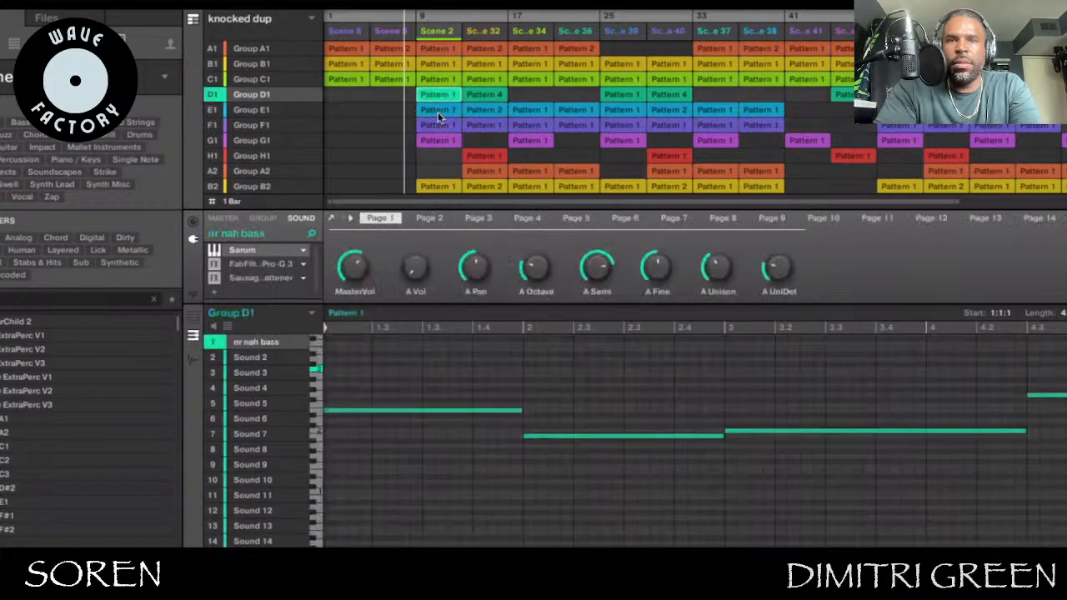
pyautogui.click(438, 115)
pyautogui.click(435, 187)
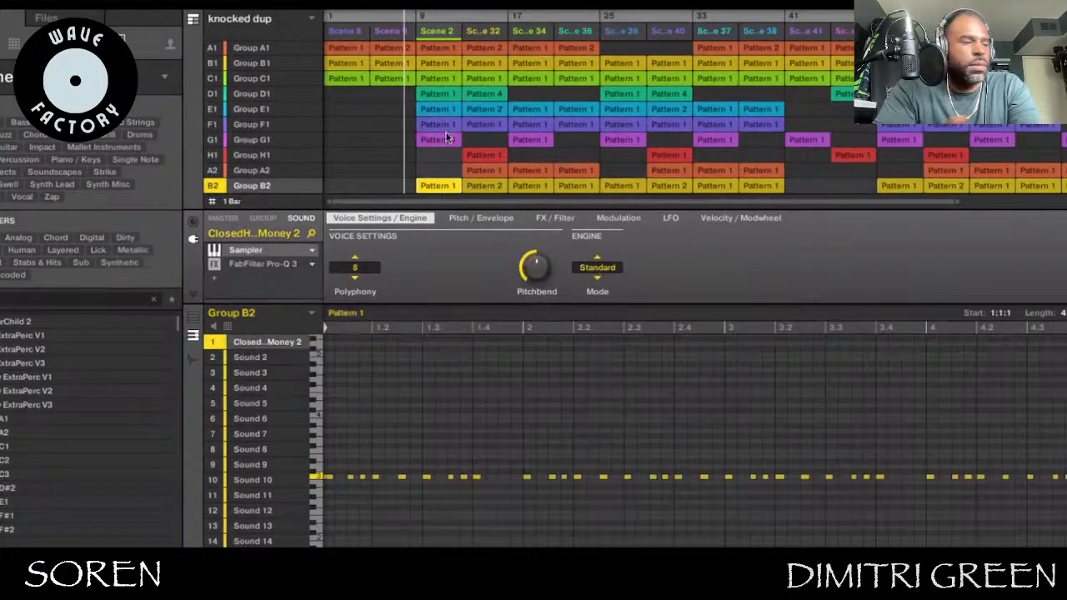
pyautogui.scroll(-3, 446, 137)
pyautogui.scroll(3, 446, 138)
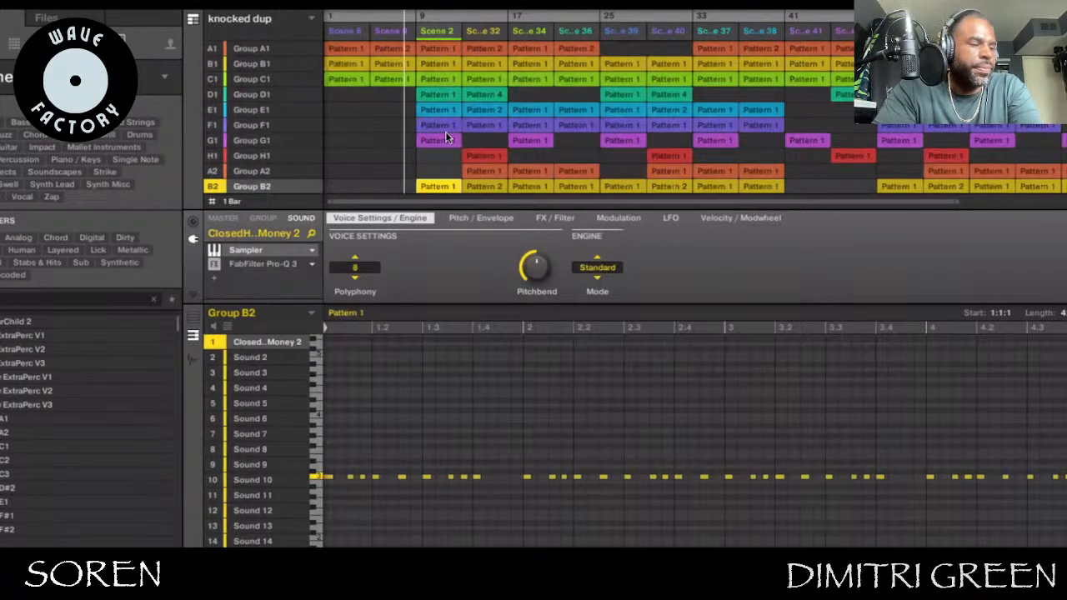
# Open the Scene 2 melody pattern of Group A1 and show the parameters of its Nexus instrument
pyautogui.click(447, 48)
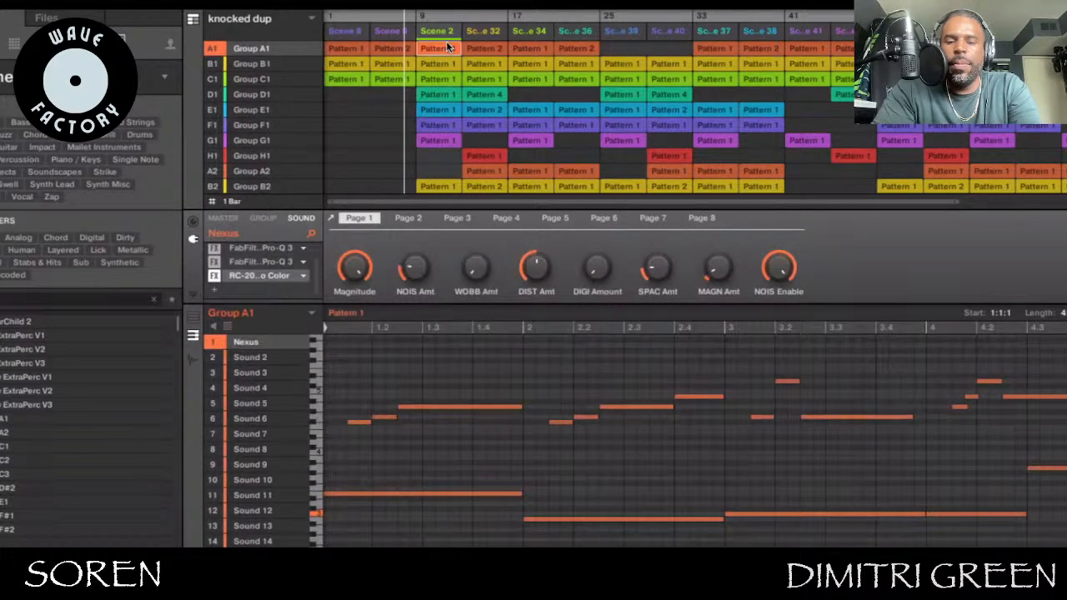
pyautogui.click(448, 48)
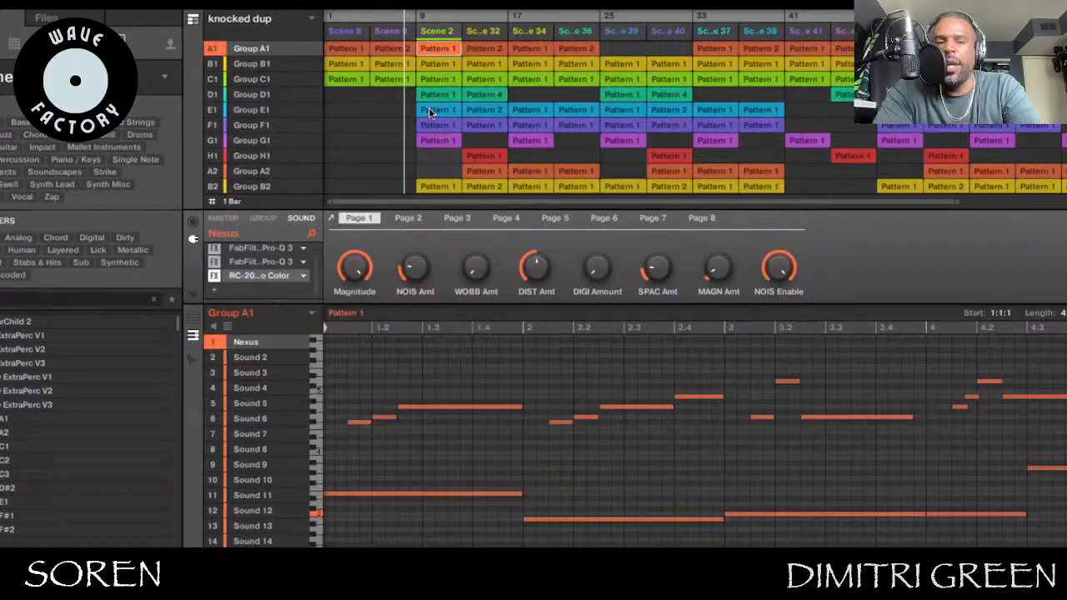
pyautogui.scroll(1, 248, 264)
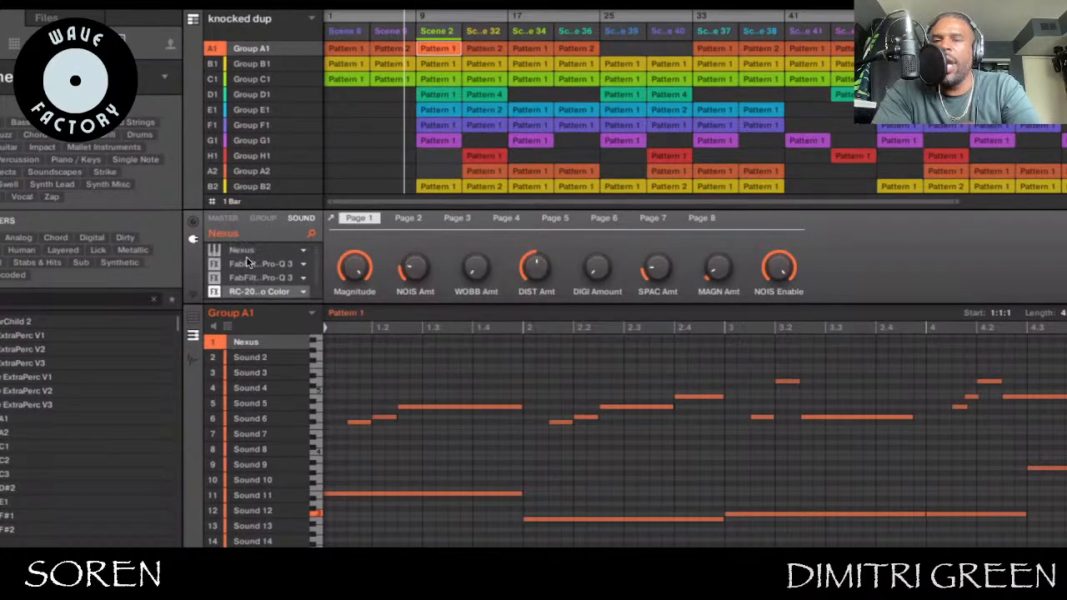
pyautogui.click(239, 250)
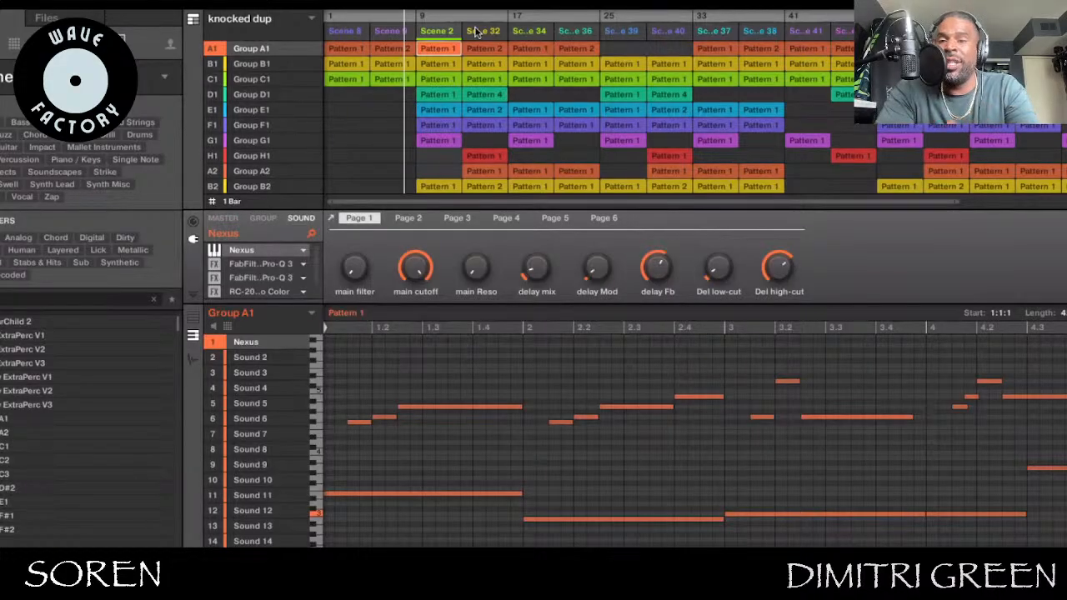
# Check the Scene 2 kick pattern of Group F1 and the clap pattern of Group E1
pyautogui.click(439, 127)
pyautogui.click(438, 109)
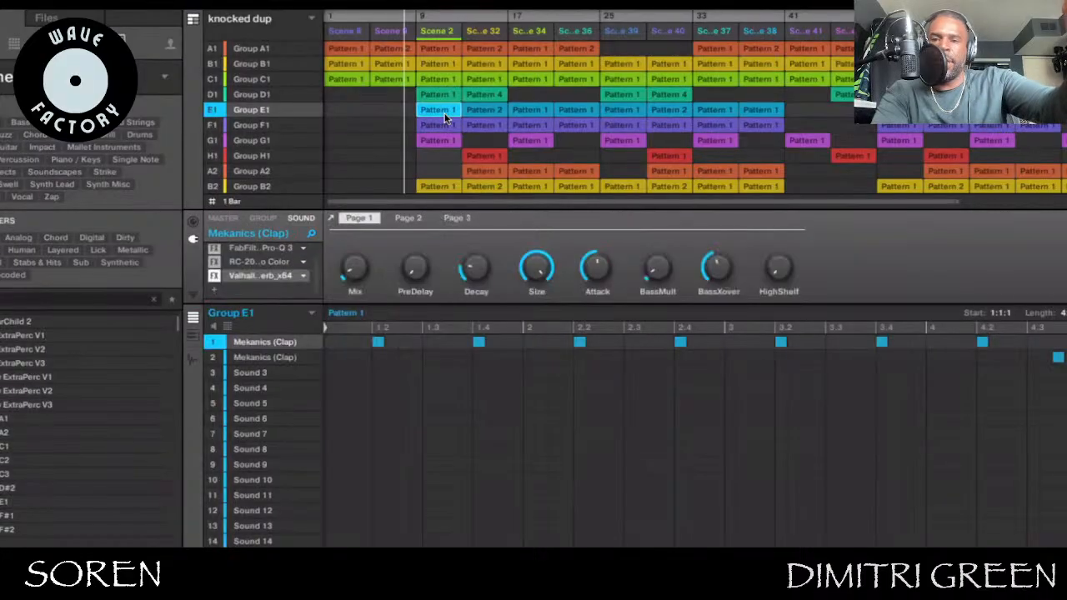
# Solo Groups A1, B1, C1 and E1 and play them together from Scene 2
pyautogui.click(450, 49)
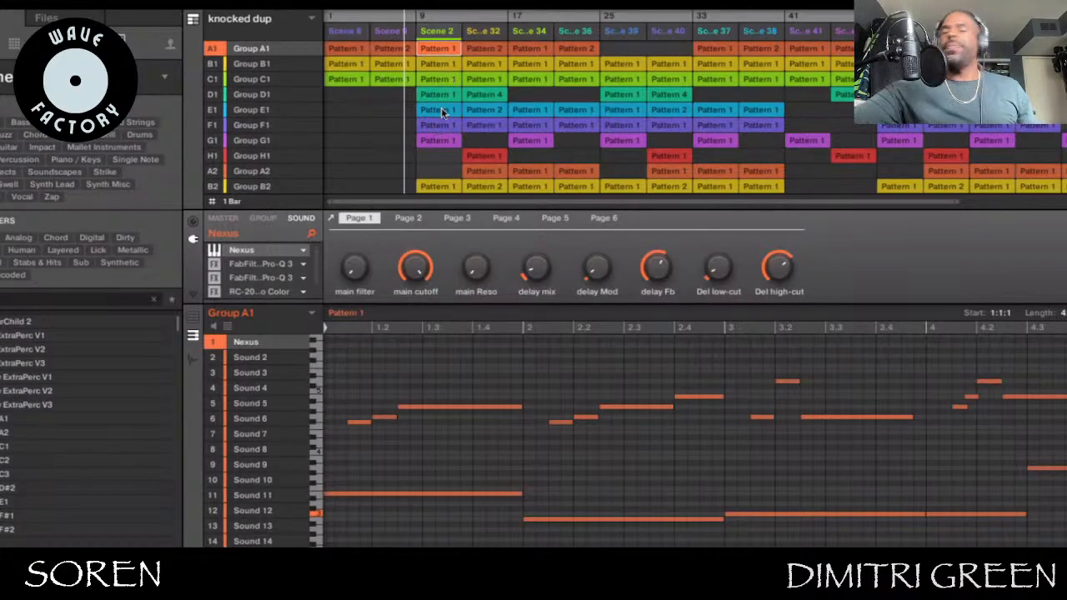
pyautogui.click(440, 109)
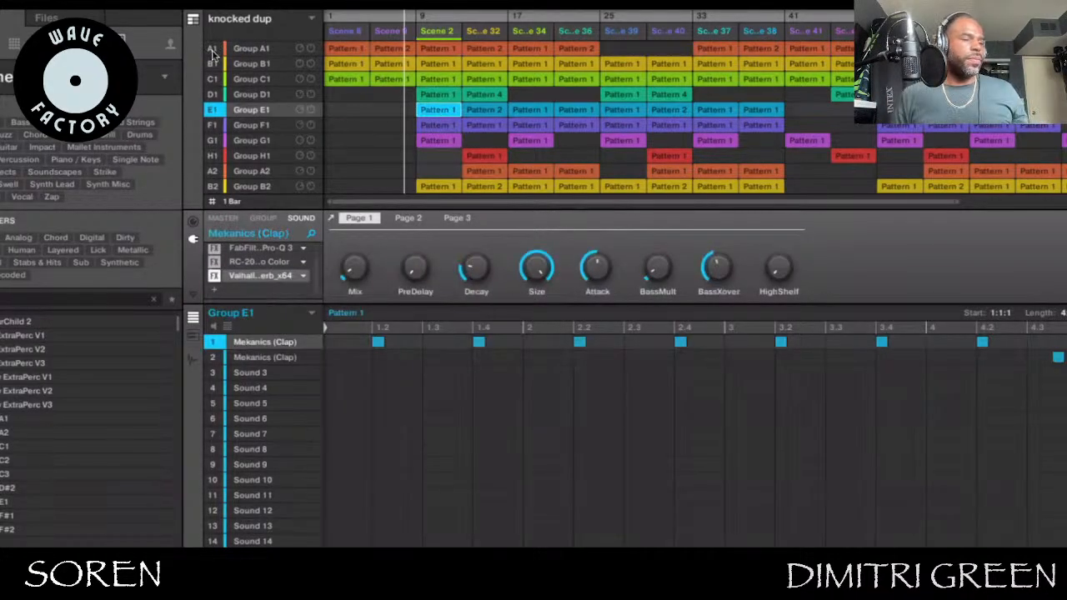
pyautogui.keyDown('shift'); pyautogui.click(212, 48); pyautogui.keyUp('shift')
pyautogui.click(212, 63)
pyautogui.click(212, 79)
pyautogui.click(212, 110)
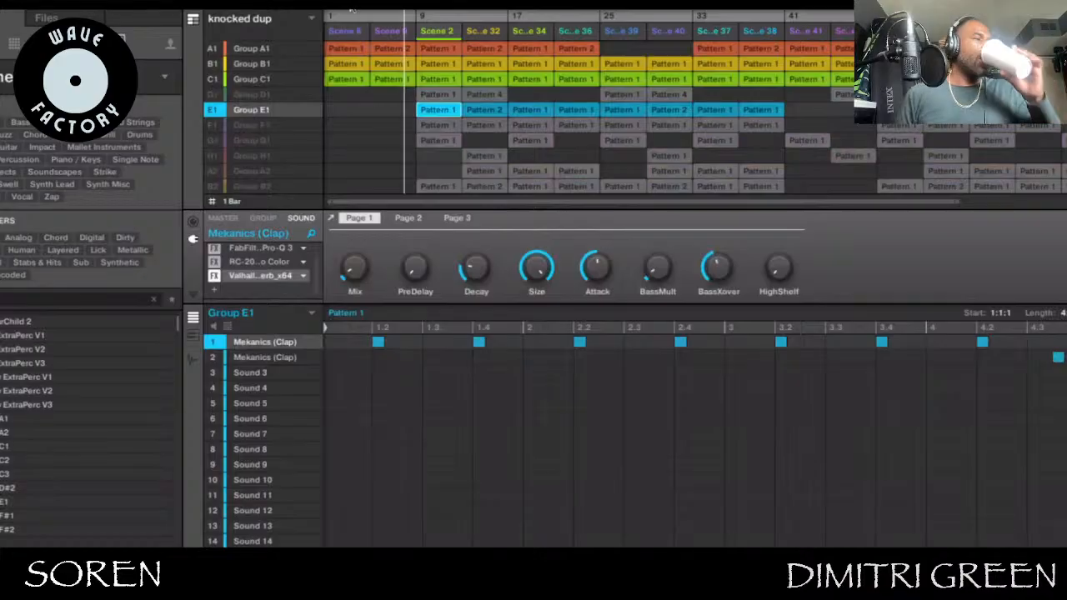
pyautogui.click(448, 28)
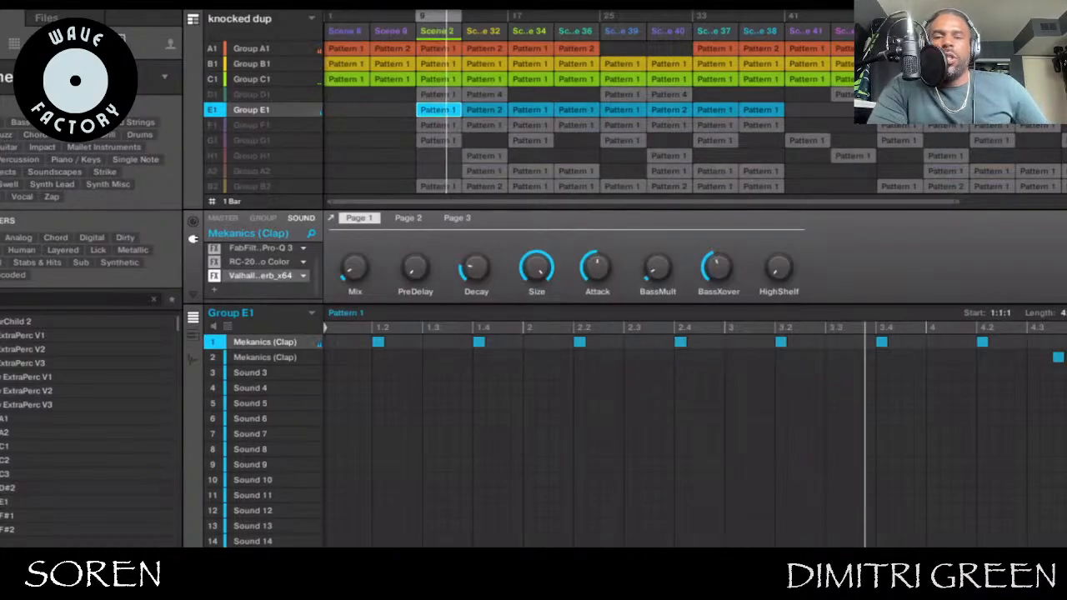
# Check the Scene 2 patterns of Groups C1 and A1, the Group E1 clap and the Group F1 kick
pyautogui.click(446, 64)
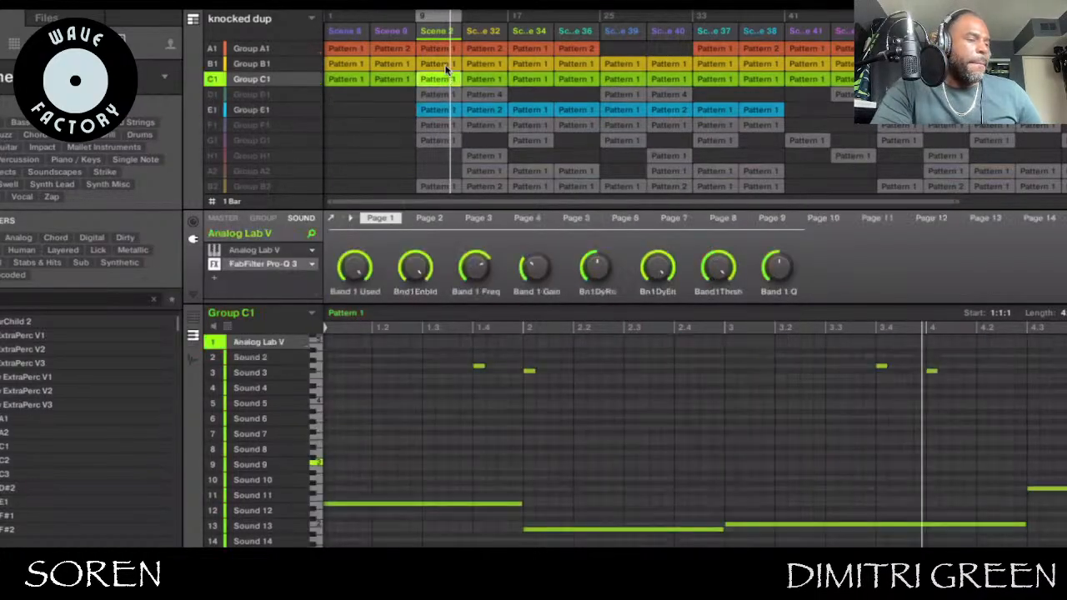
pyautogui.click(442, 79)
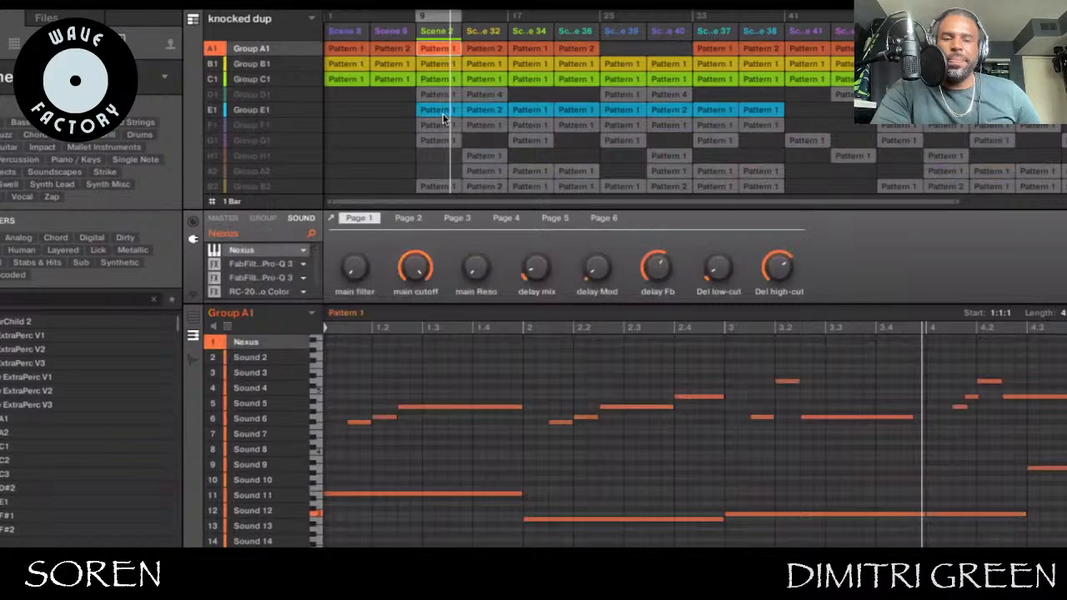
pyautogui.click(443, 110)
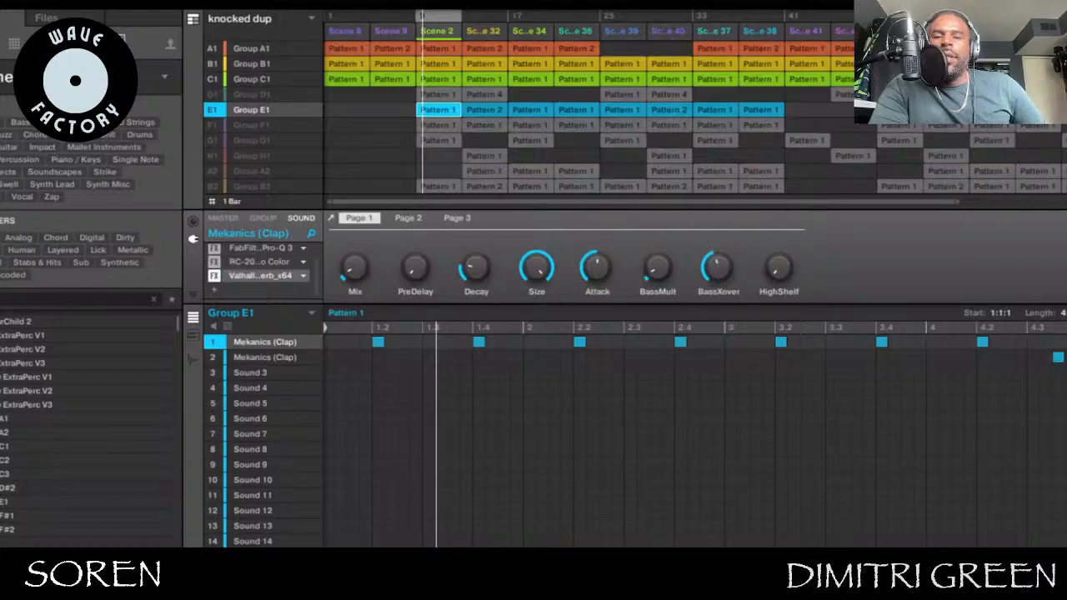
pyautogui.click(228, 95)
pyautogui.click(240, 125)
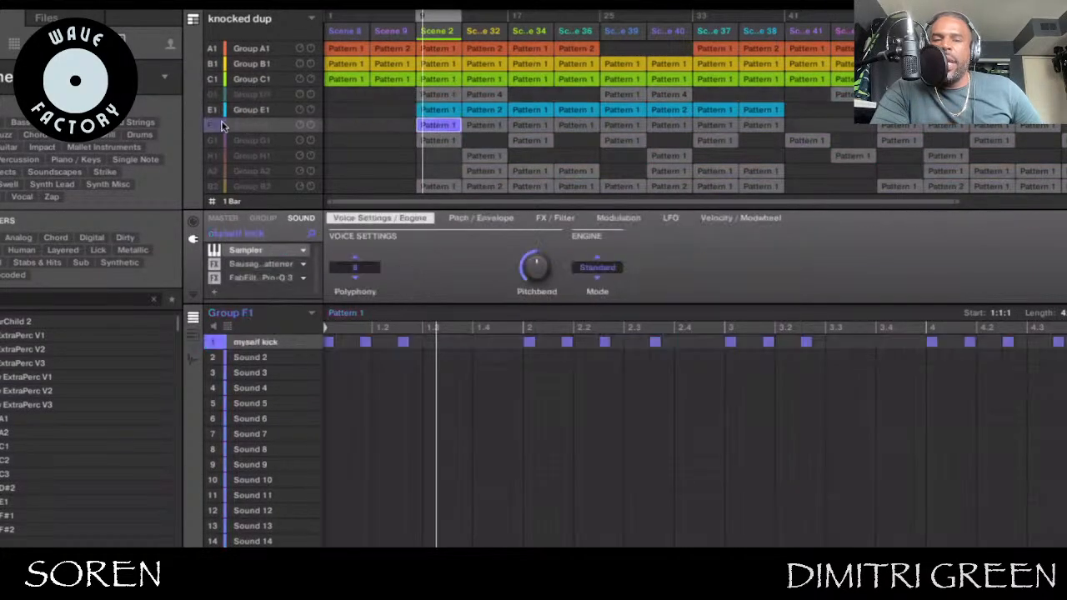
pyautogui.click(242, 111)
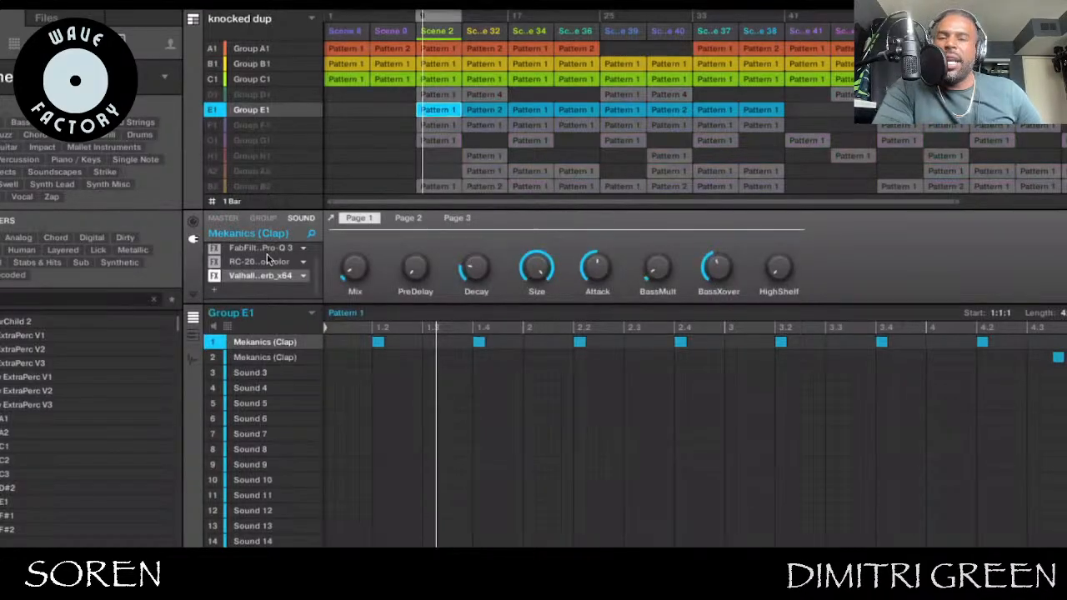
# Check the Scene 2 crash pattern of Group G1 and the kick pattern of Group F1
pyautogui.click(426, 141)
pyautogui.scroll(-1, 432, 151)
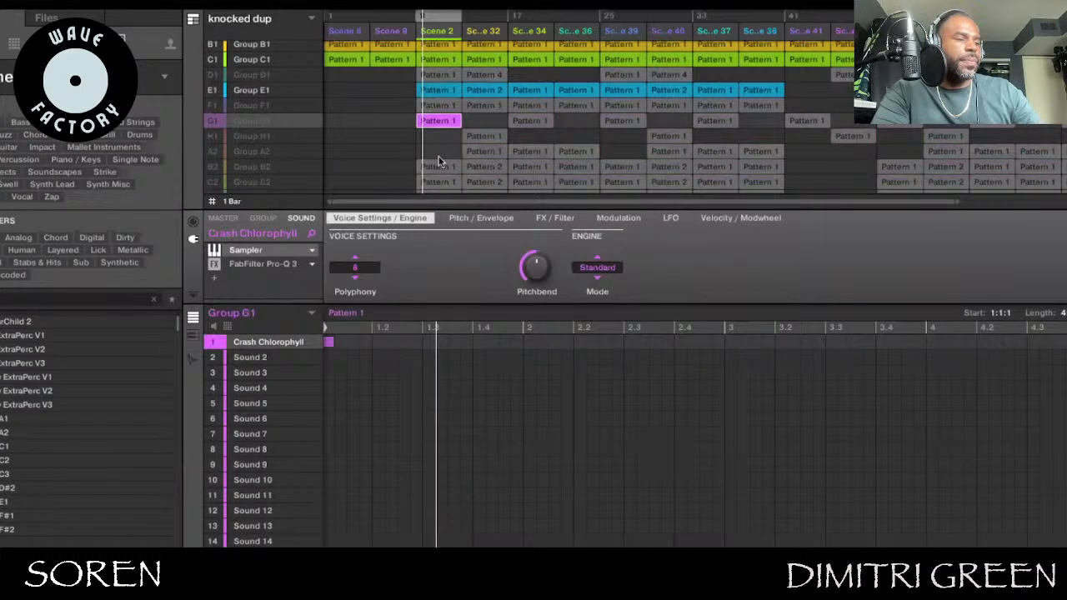
pyautogui.click(438, 105)
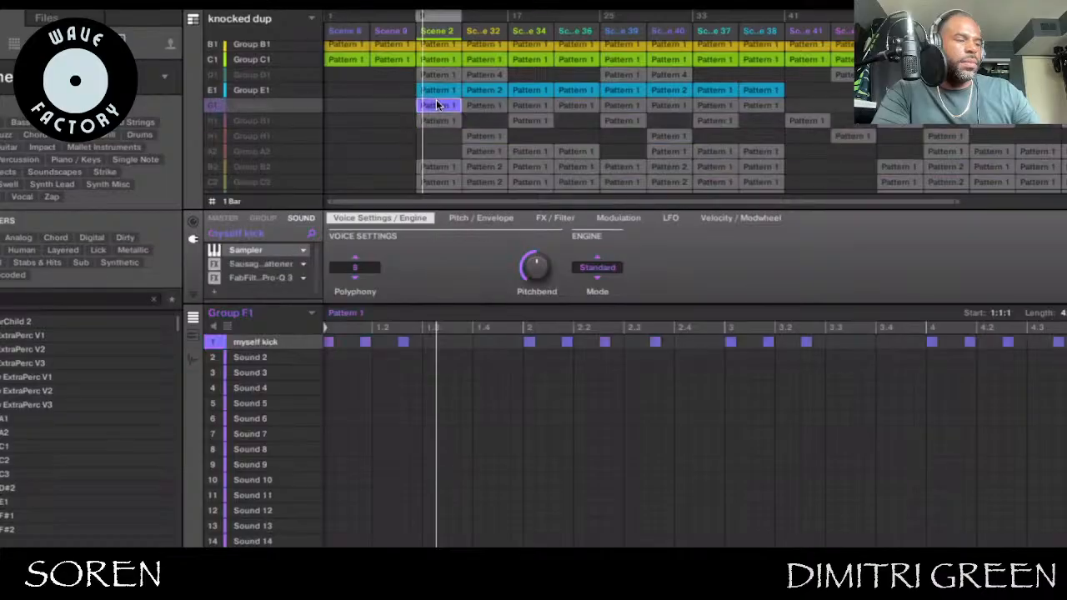
# Open the closed hi-hat pattern of Group B2, solo Groups B2, C2 and D2 and play Scene 2
pyautogui.scroll(-3, 417, 133)
pyautogui.click(446, 129)
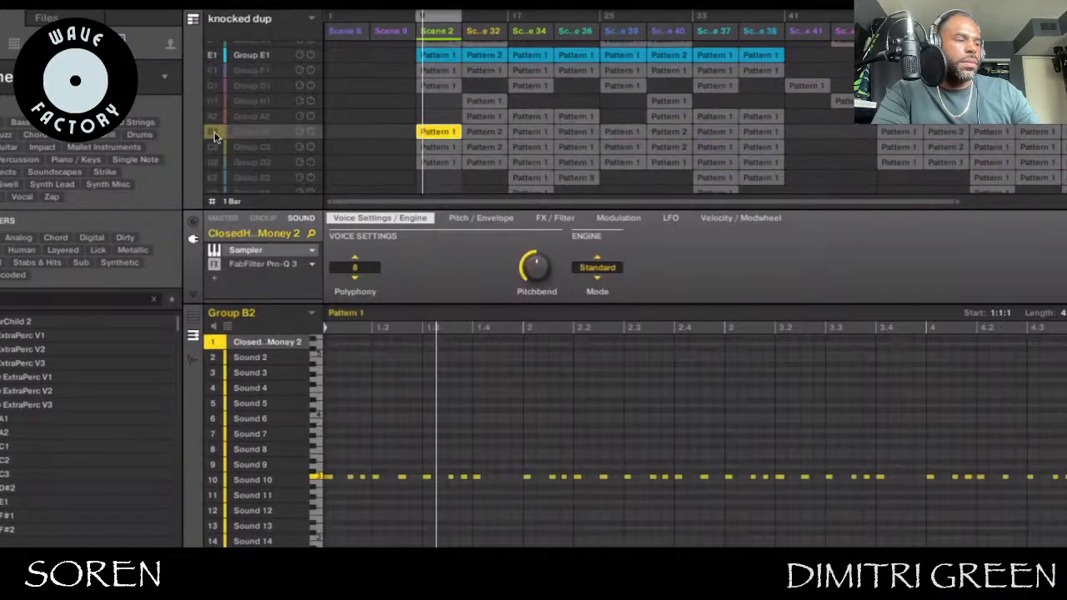
pyautogui.click(214, 147)
pyautogui.click(215, 163)
pyautogui.press('space')
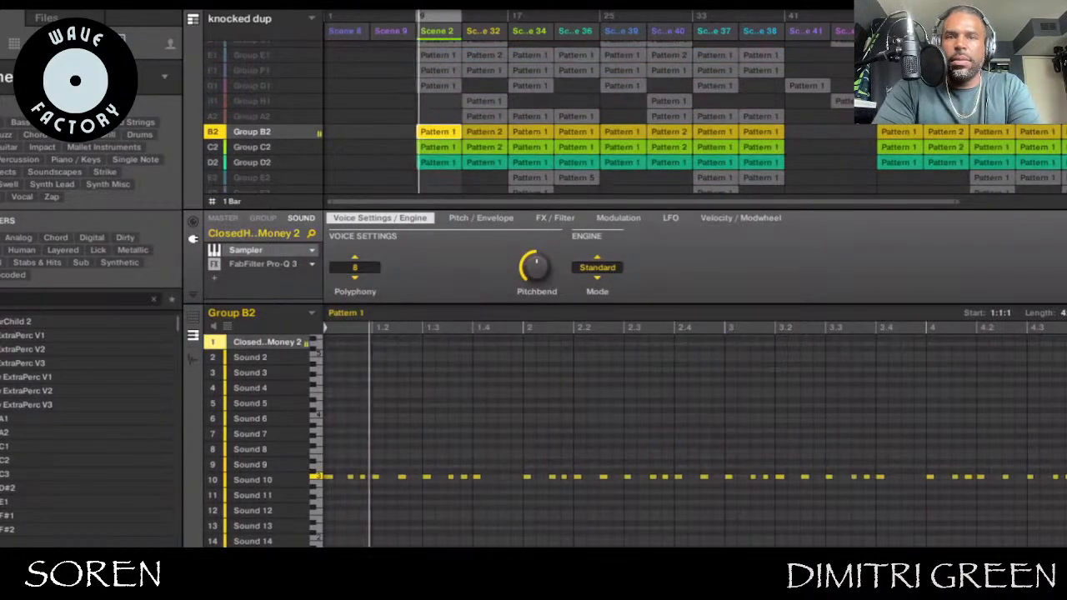
# Check the Scene 2 crash, Analog Lab V and bass patterns of Groups G1, B1 and D1
pyautogui.click(439, 85)
pyautogui.scroll(3, 440, 85)
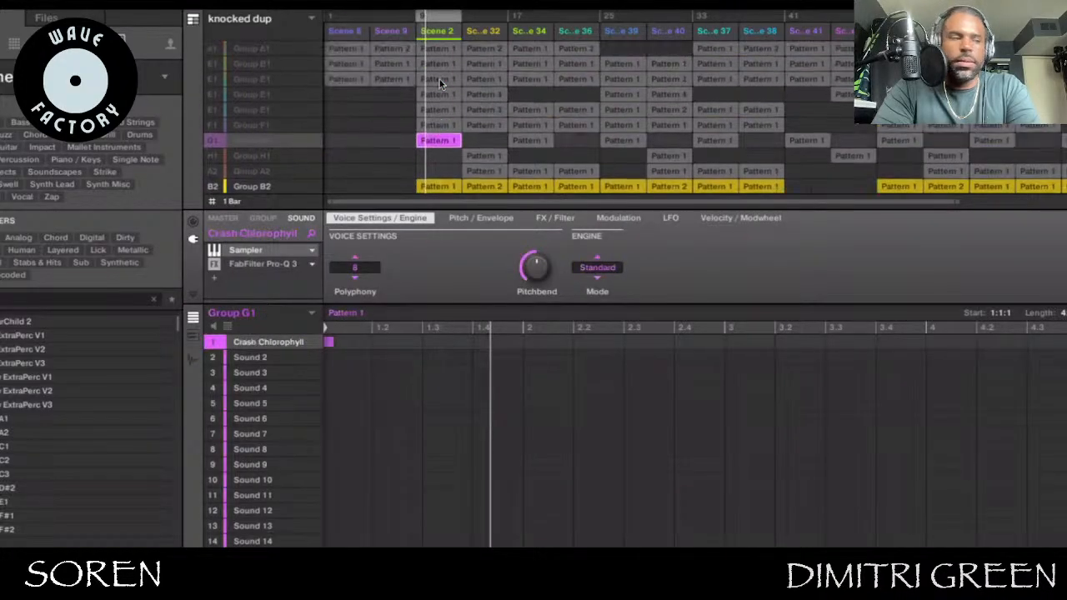
pyautogui.click(439, 63)
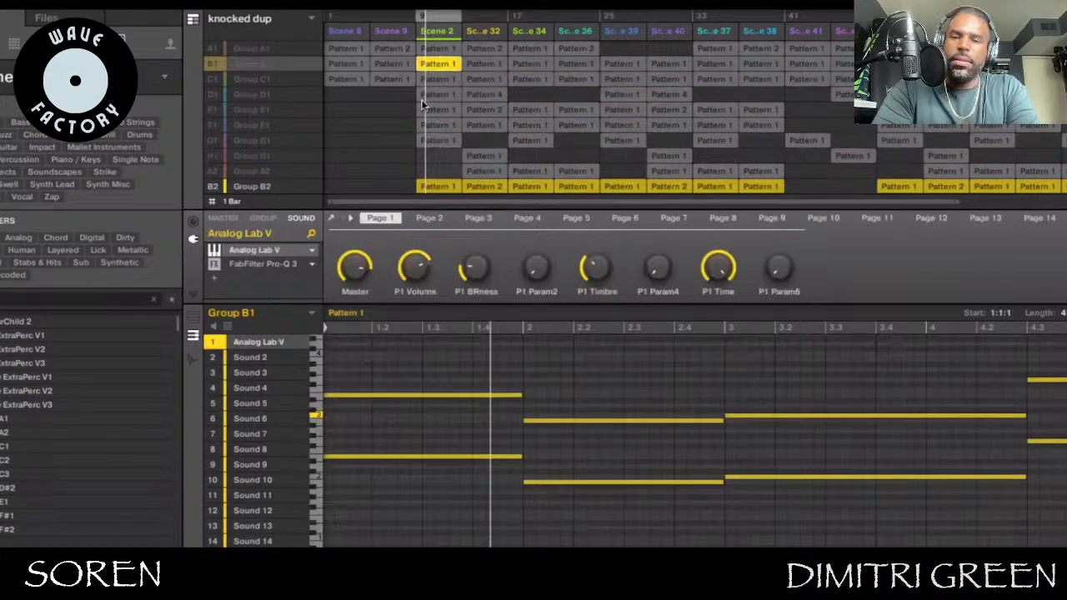
pyautogui.click(438, 95)
# Open the Scene 2 open hi-hat pattern of Group C2, end the group solo and return to Group A1's melody pattern
pyautogui.scroll(-4, 436, 70)
pyautogui.scroll(1, 436, 67)
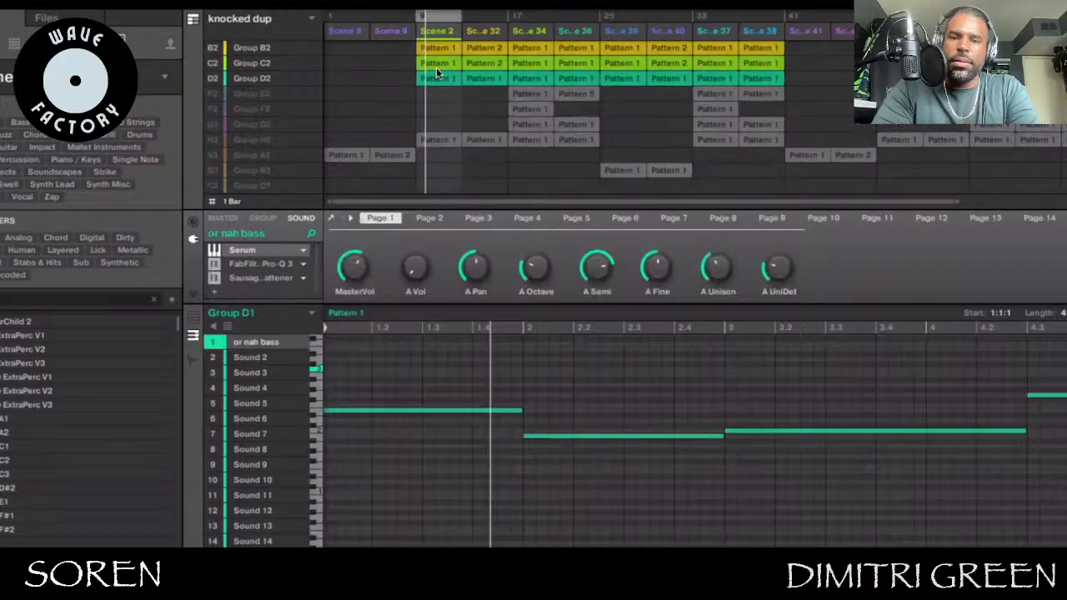
pyautogui.click(436, 67)
pyautogui.scroll(1, 436, 70)
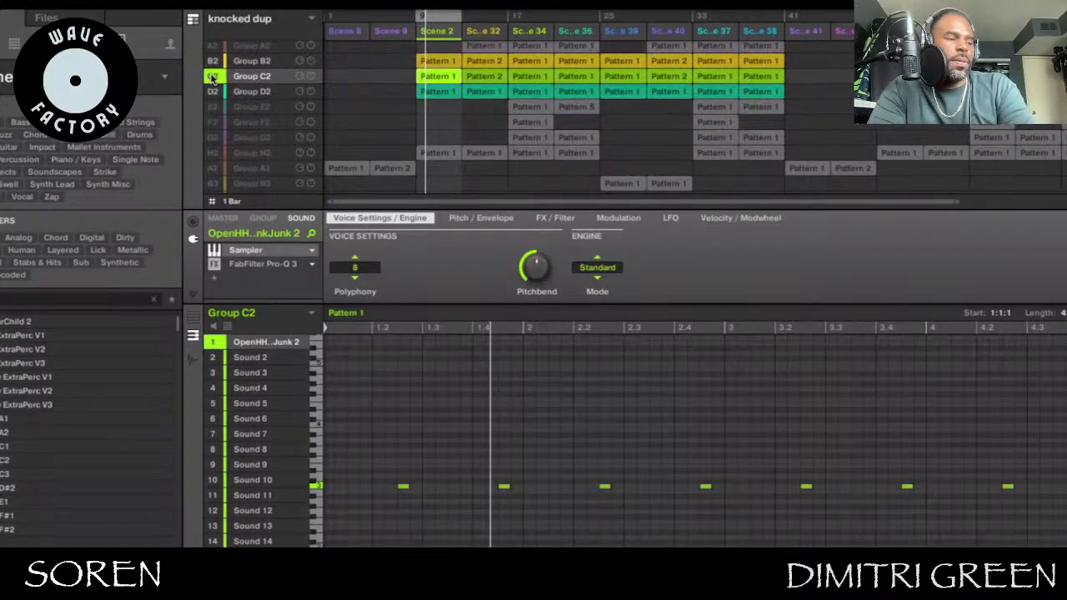
pyautogui.rightClick(213, 77)
pyautogui.rightClick(214, 77)
pyautogui.scroll(4, 453, 54)
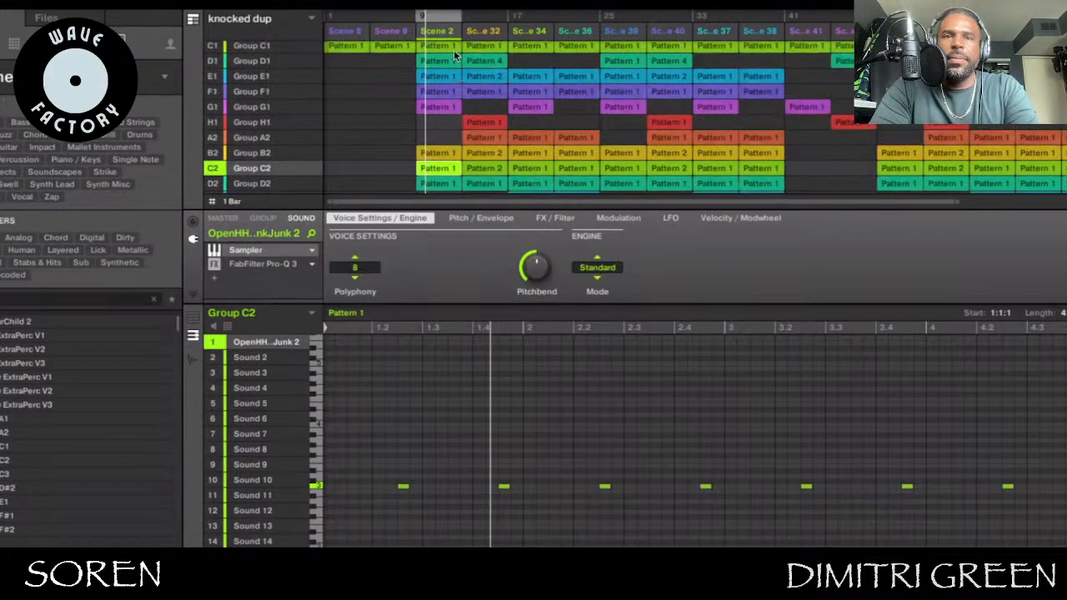
pyautogui.click(445, 52)
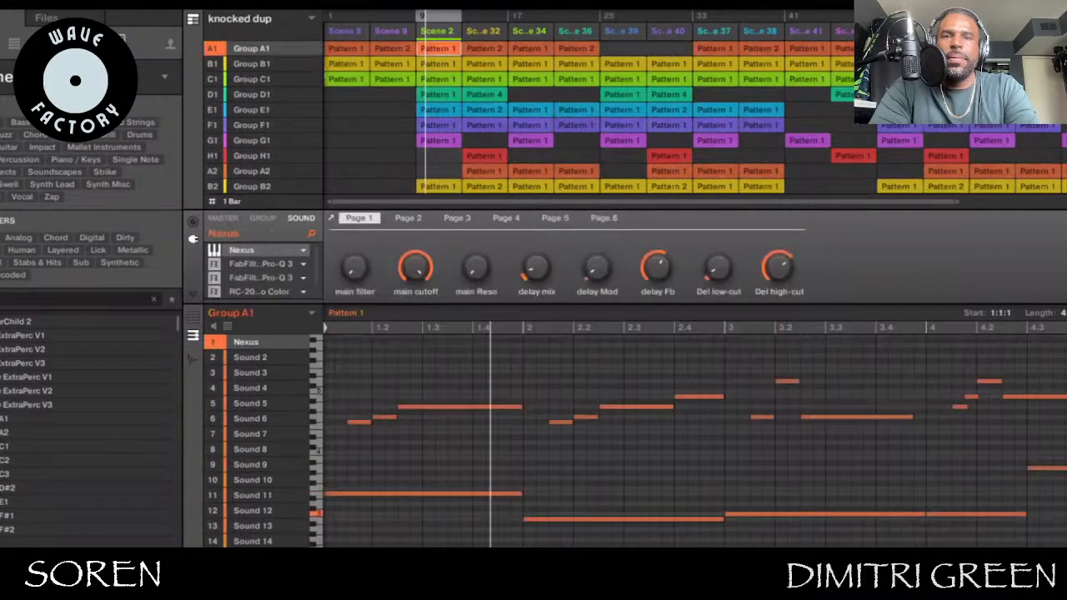
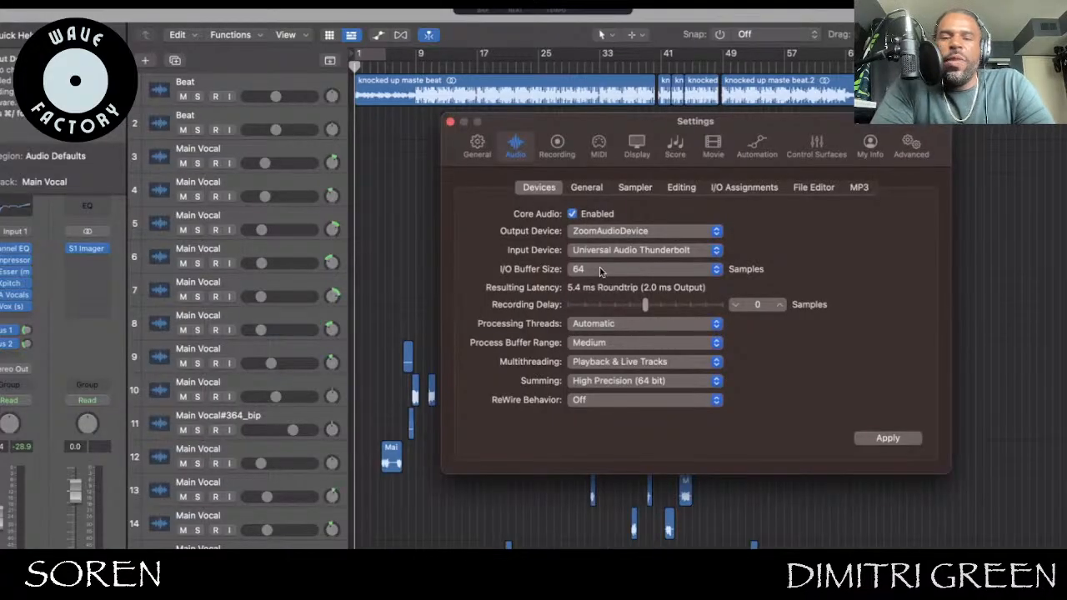
# In Logic Pro's audio device settings, apply the ZoomAudioDevice output and set the I/O buffer size to 128 samples
pyautogui.press('Return')
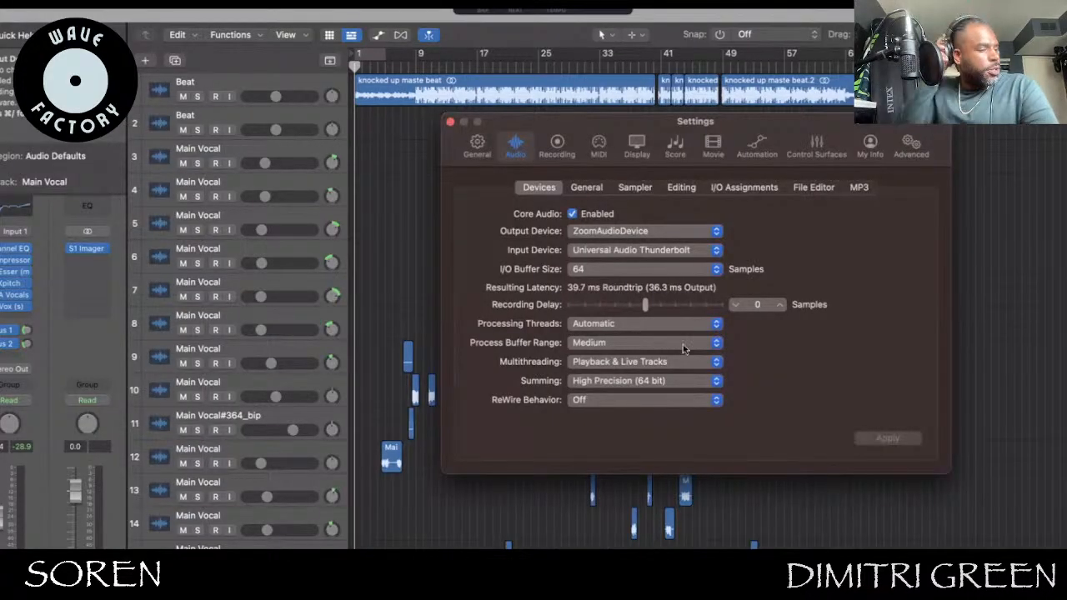
pyautogui.click(593, 269)
pyautogui.click(588, 285)
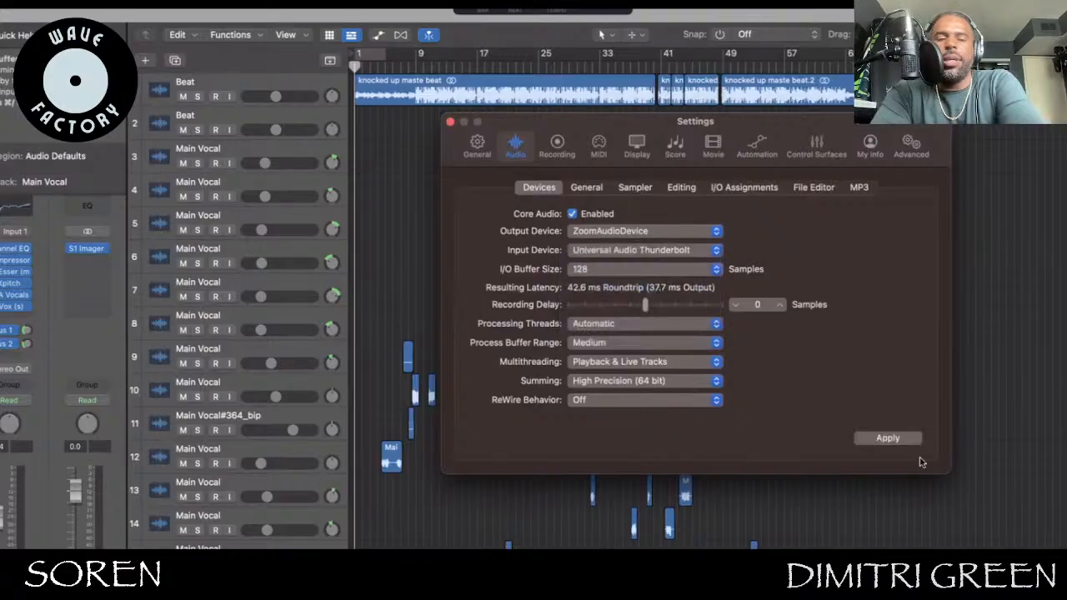
pyautogui.click(891, 441)
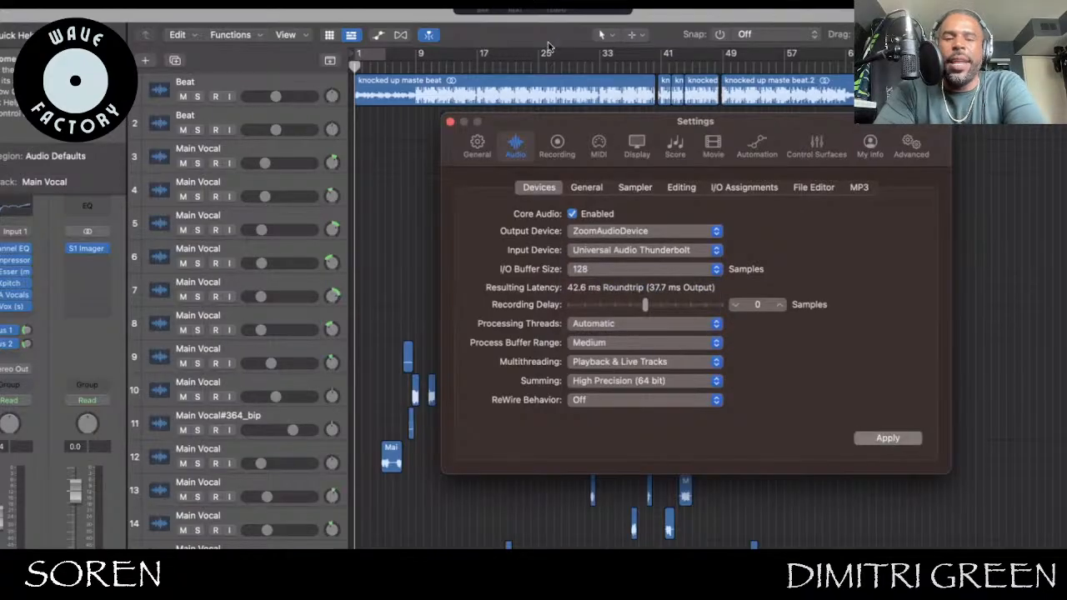
pyautogui.click(451, 124)
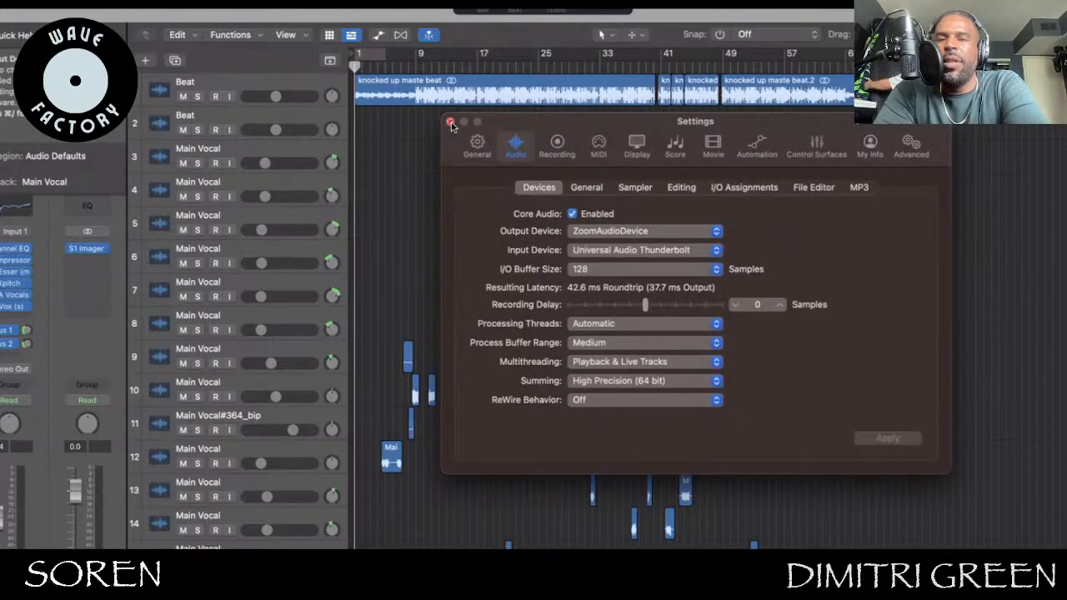
pyautogui.click(450, 123)
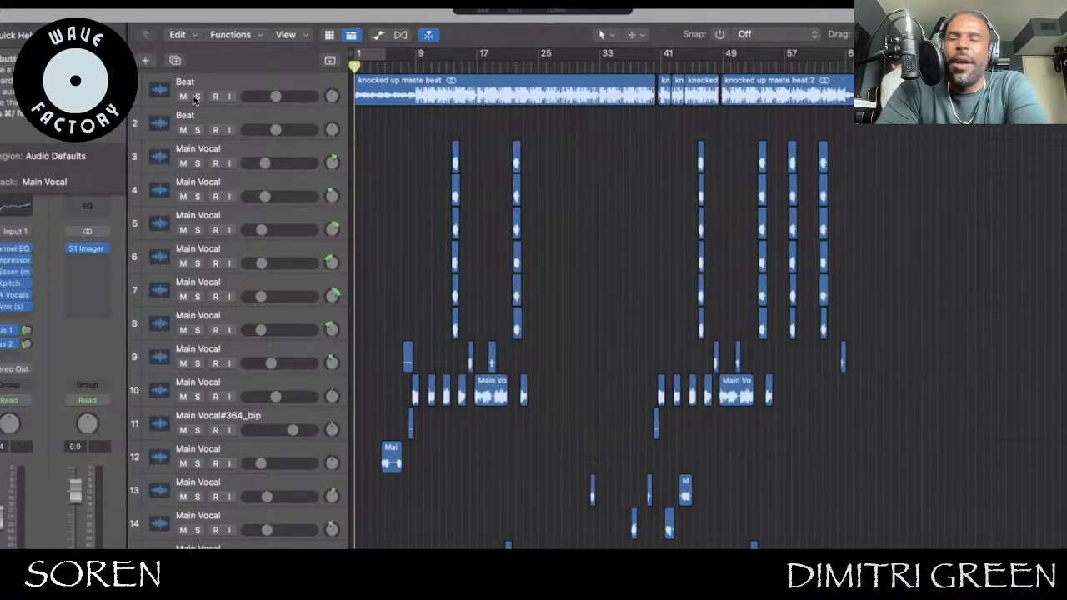
# Solo the first Beat track, release its solo and clear the region selection
pyautogui.press('s')
pyautogui.click(219, 87)
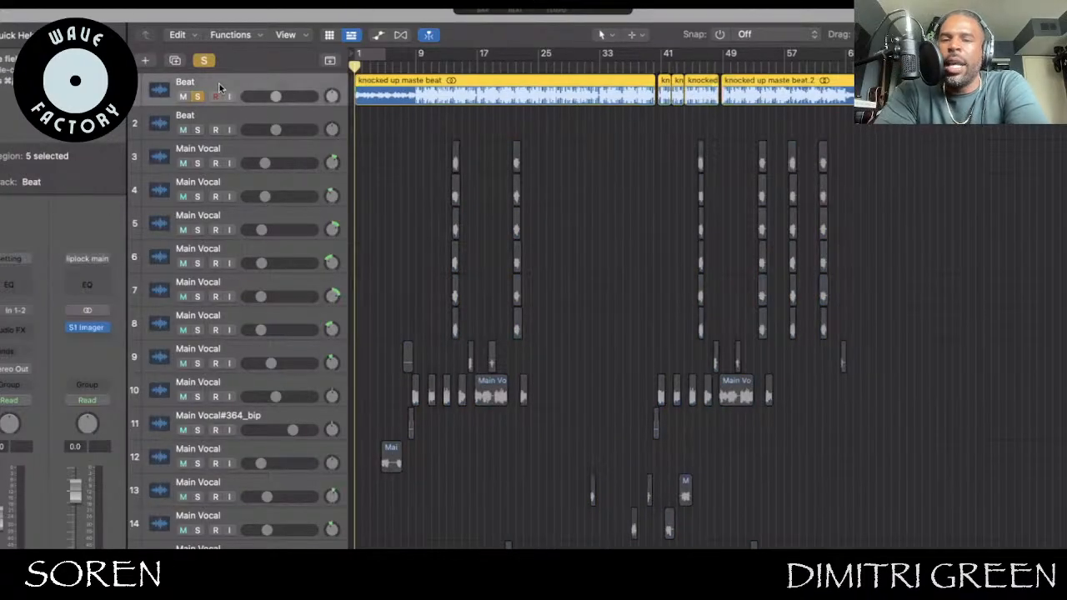
pyautogui.press('s')
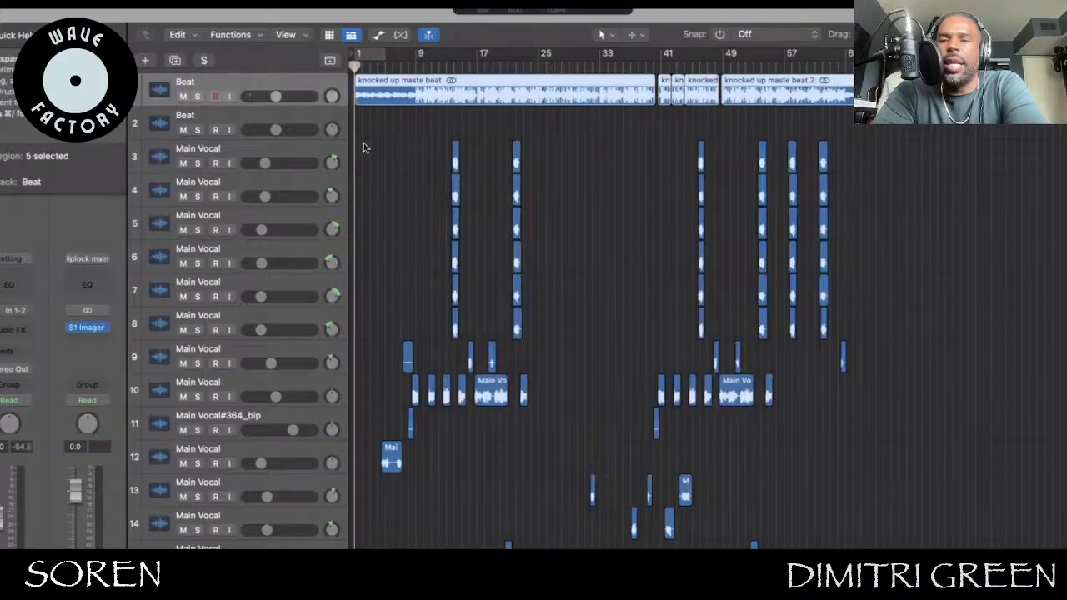
pyautogui.click(363, 144)
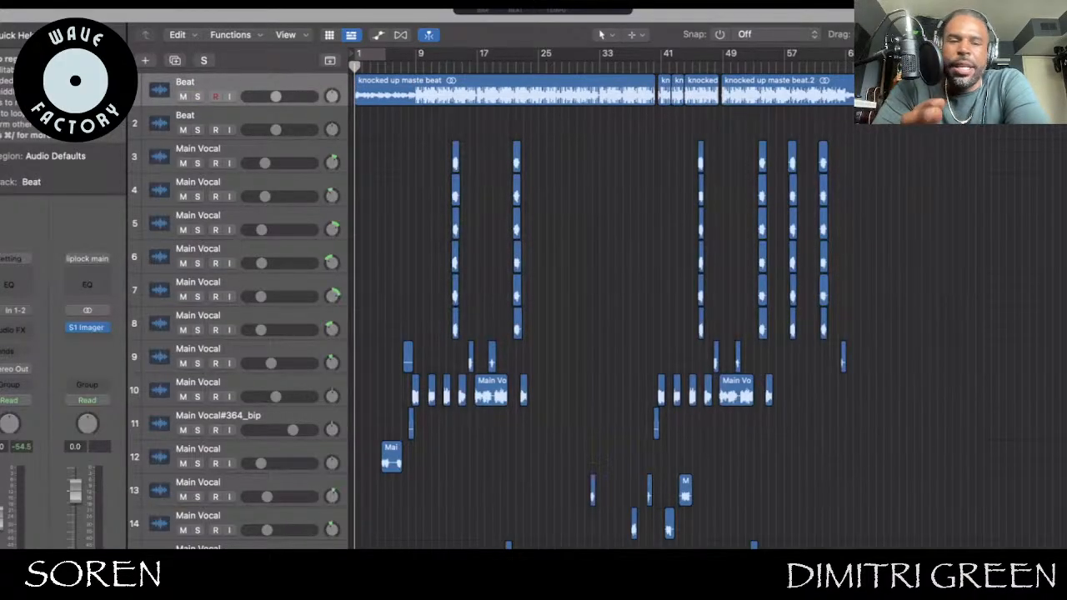
# Look over the arrangement of the beat and main vocal tracks in the session
pyautogui.moveTo(994, 34); pyautogui.dragTo(997, 35)
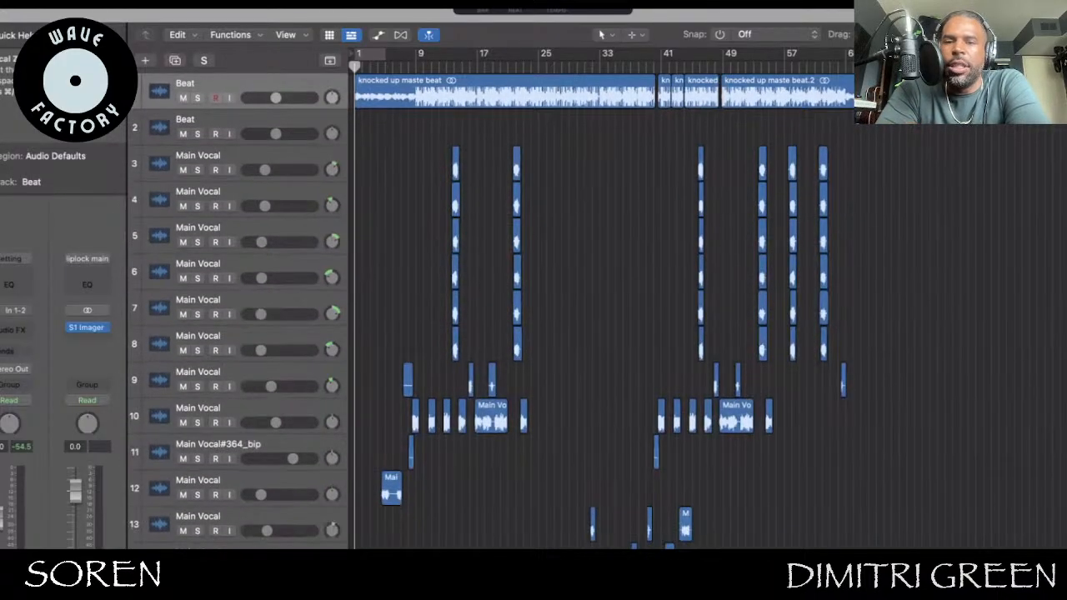
pyautogui.scroll(-5, 739, 171)
pyautogui.scroll(3, 737, 175)
pyautogui.scroll(2, 737, 175)
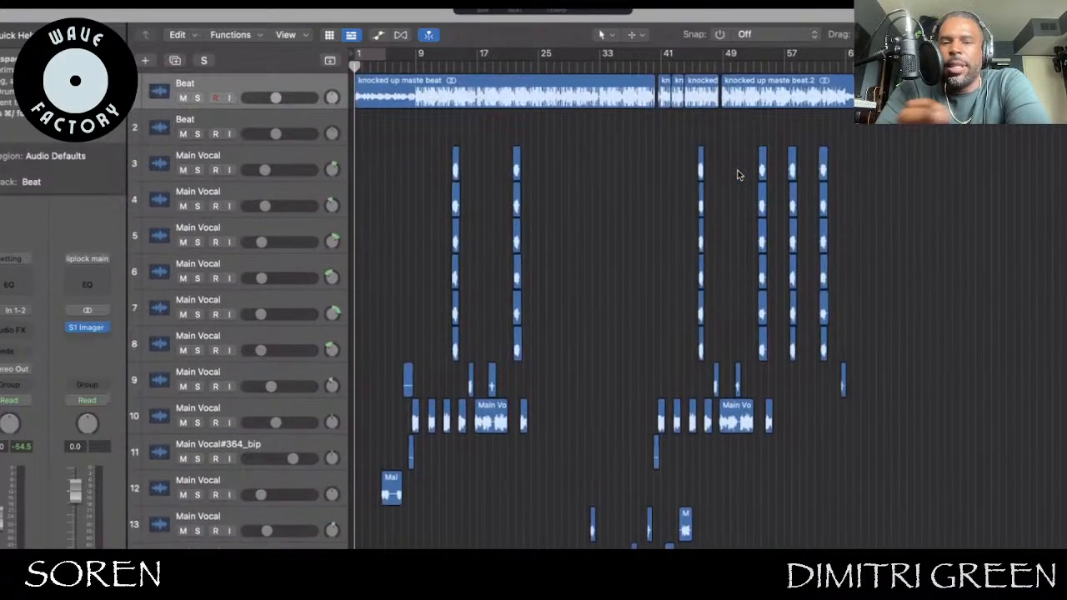
pyautogui.scroll(-8, 736, 176)
pyautogui.scroll(5, 736, 175)
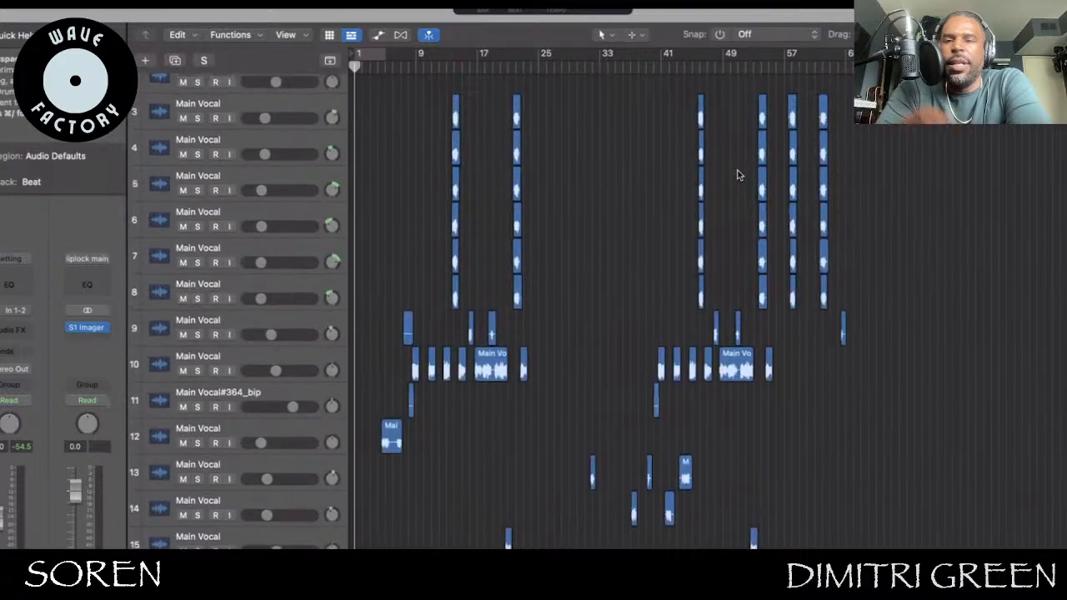
pyautogui.scroll(2, 737, 175)
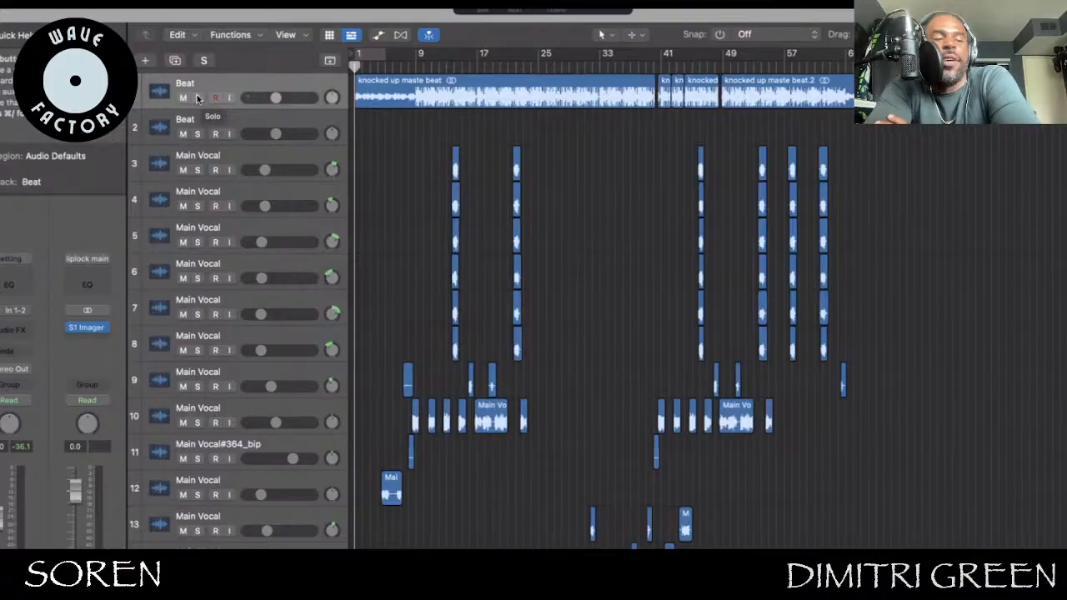
# Play the session and audition the first Beat track in solo, switching its solo back off
pyautogui.press('space')
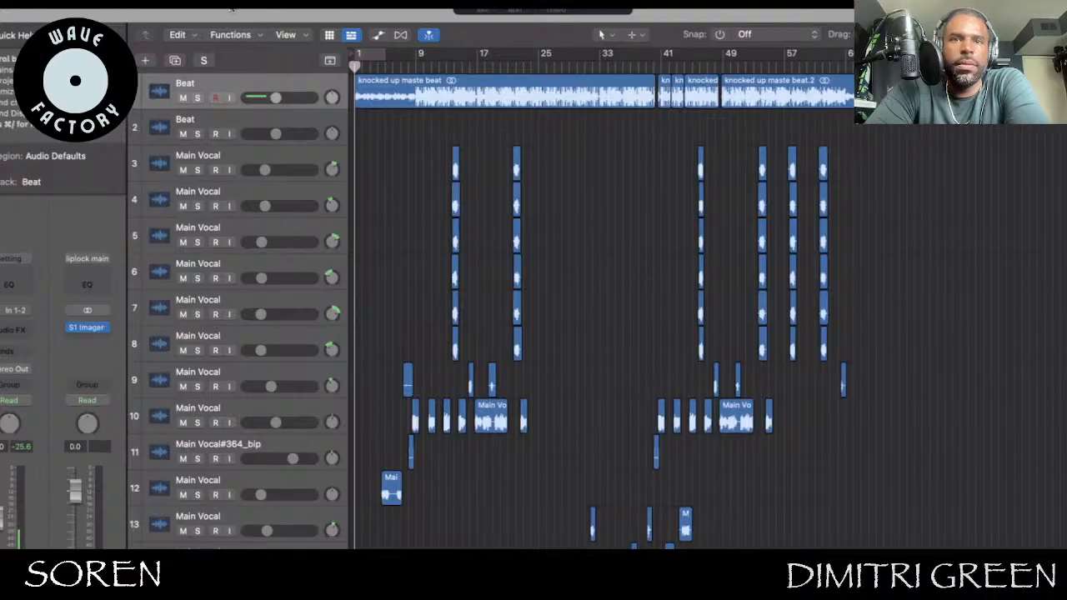
pyautogui.click(198, 98)
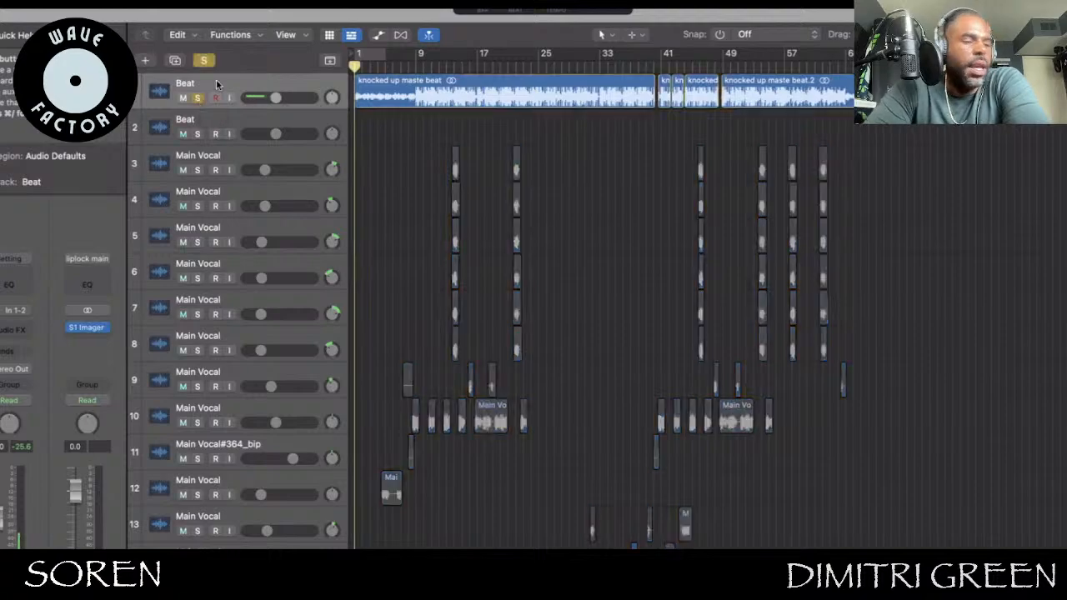
pyautogui.click(198, 99)
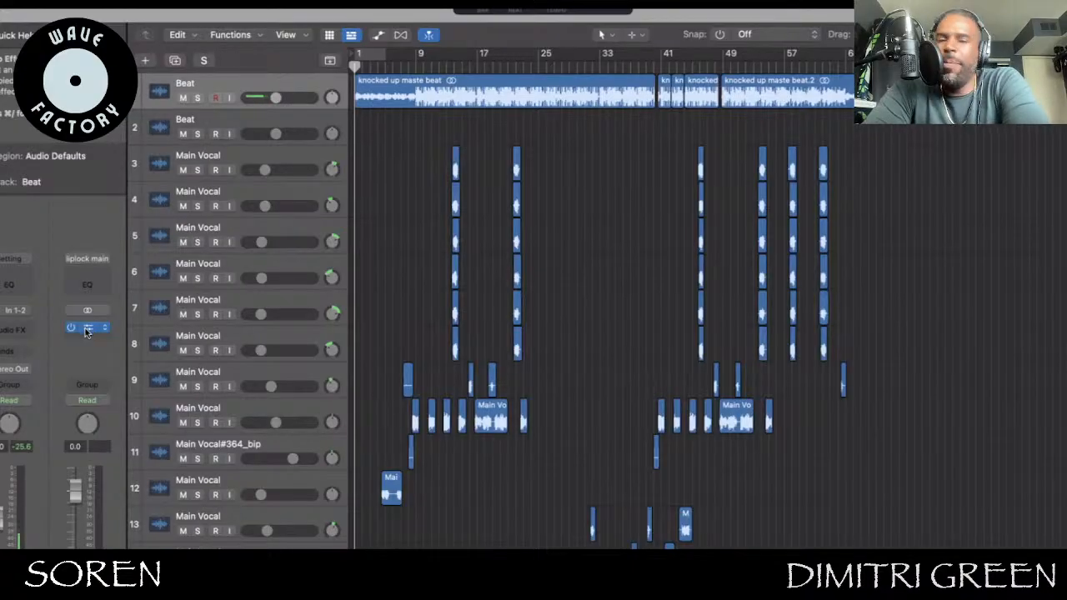
# Inspect the S1 Imager's stereo width settings on the output channel and close the plug-in
pyautogui.click(87, 328)
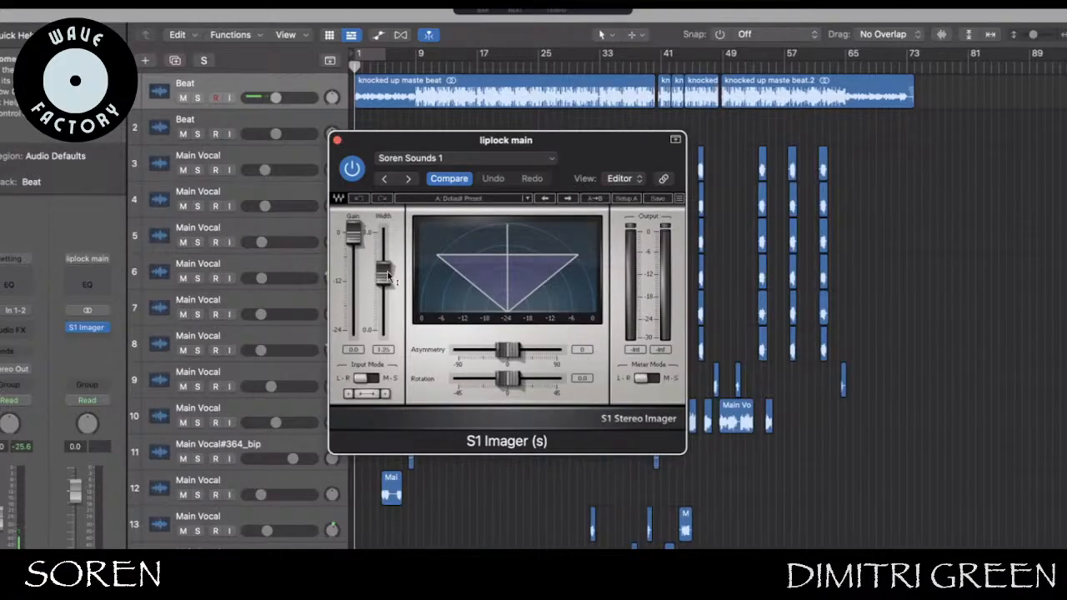
pyautogui.click(336, 141)
# Check the Main Vocal tracks, select track 10 and toggle its solo on and off
pyautogui.click(230, 160)
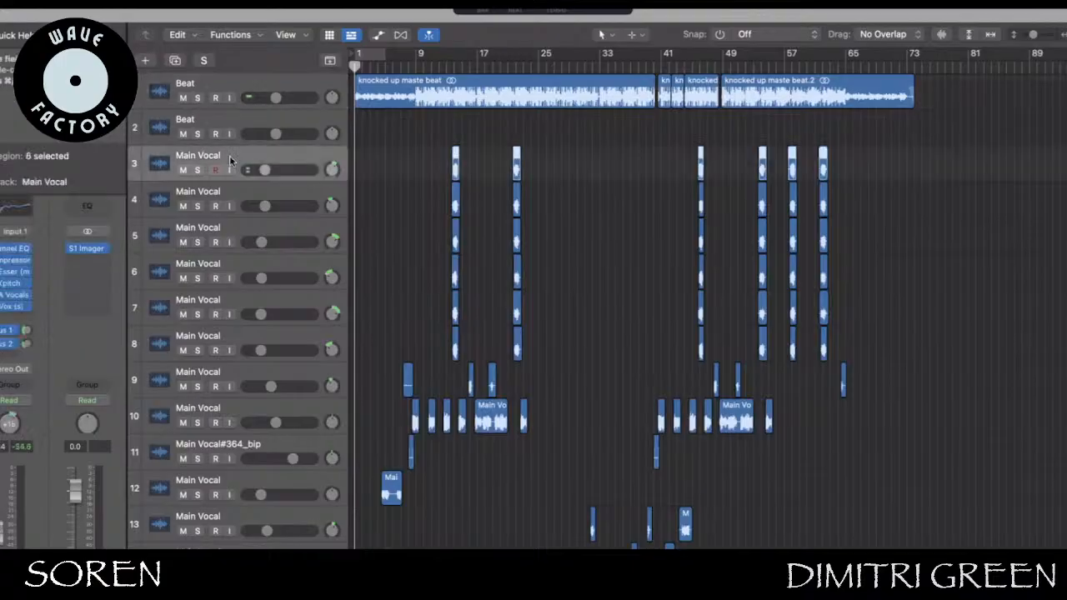
pyautogui.scroll(-5, 391, 338)
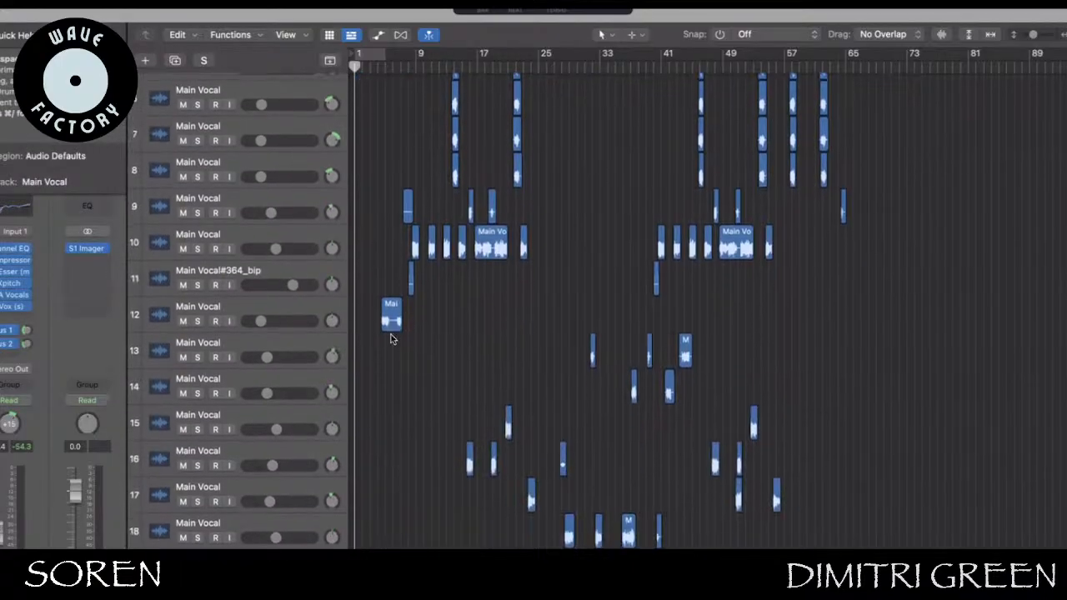
pyautogui.click(224, 236)
pyautogui.scroll(5, 388, 119)
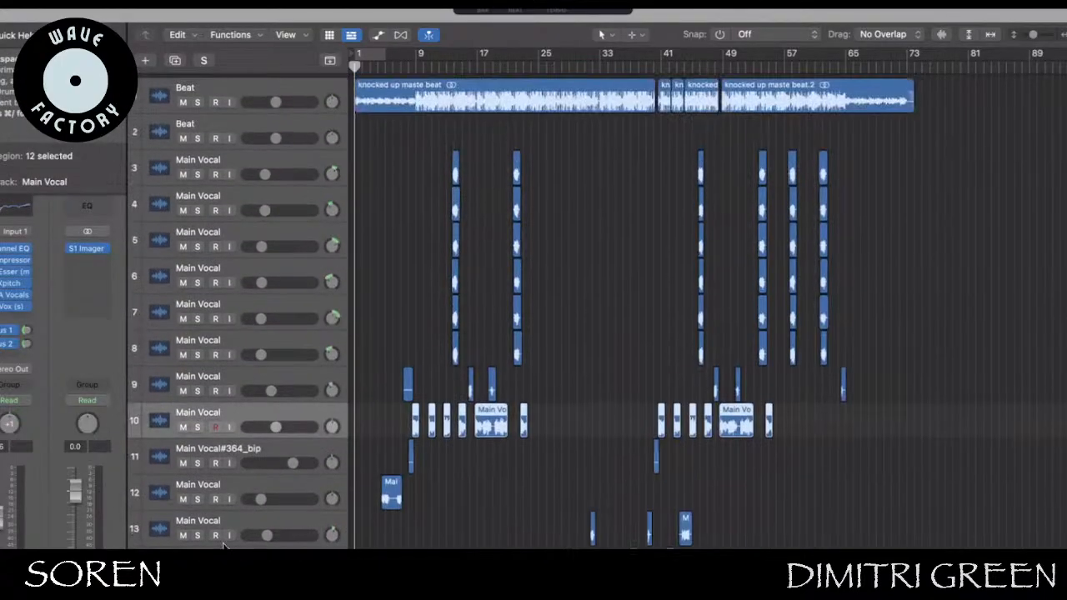
pyautogui.click(198, 423)
pyautogui.click(197, 423)
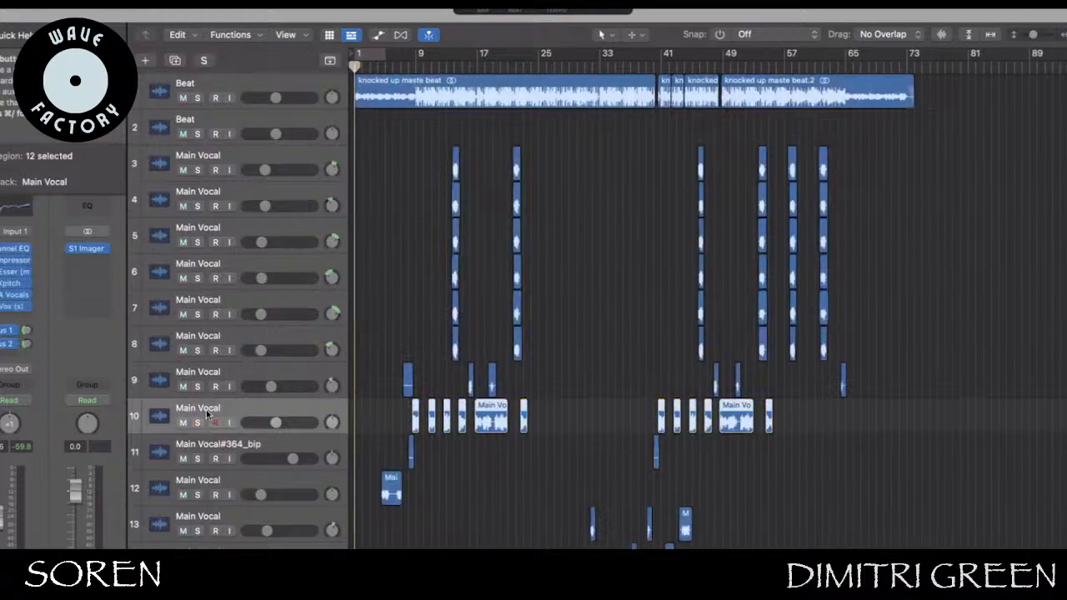
# Play the intro from about bar 4 and solo the Main Vocal on track 12
pyautogui.press('space')
pyautogui.click(404, 203)
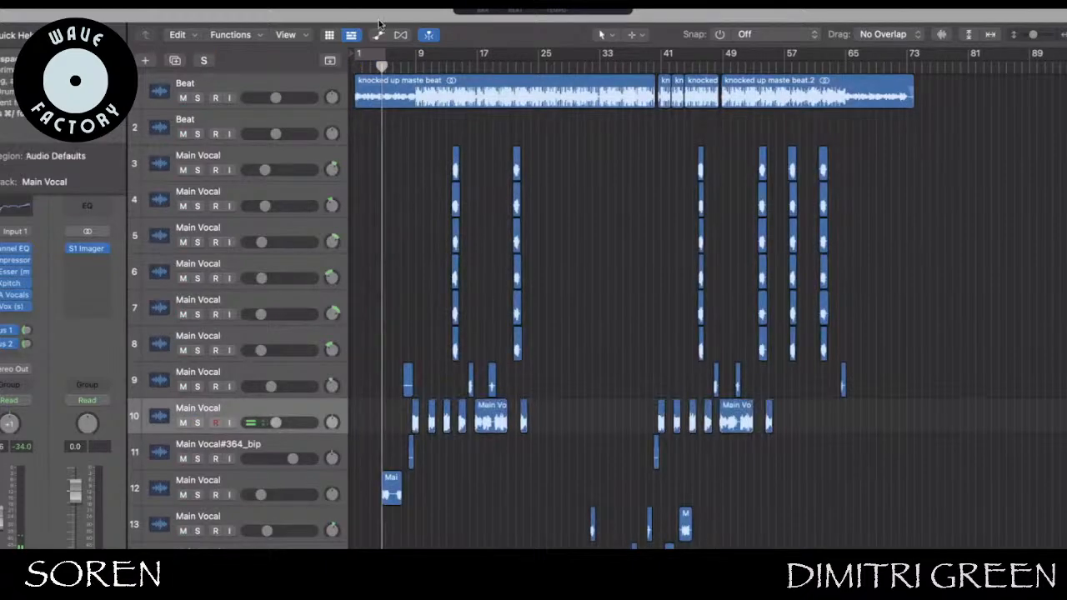
pyautogui.click(372, 48)
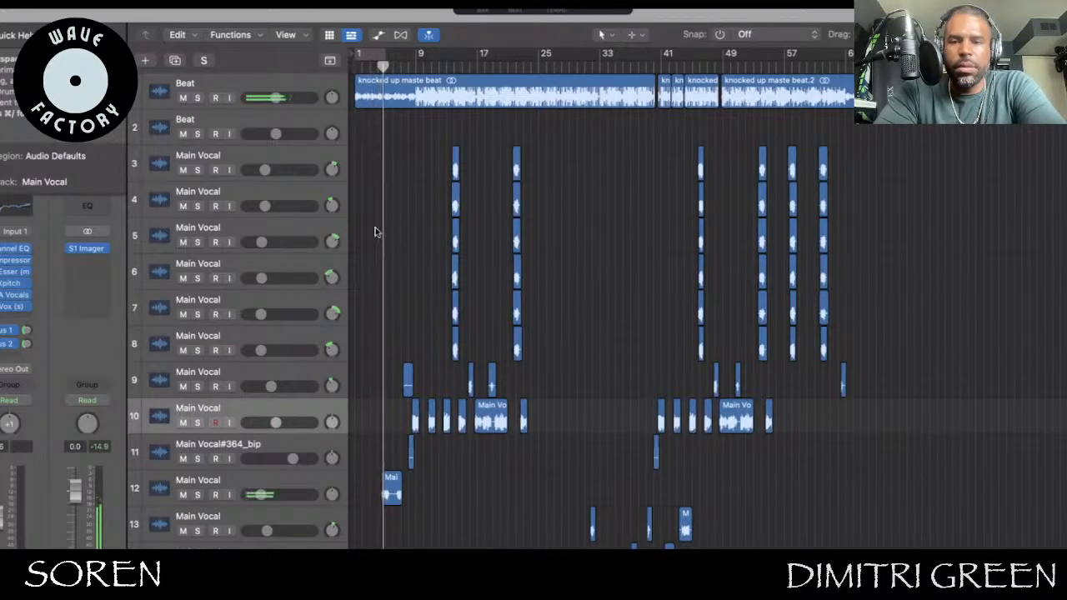
pyautogui.click(198, 495)
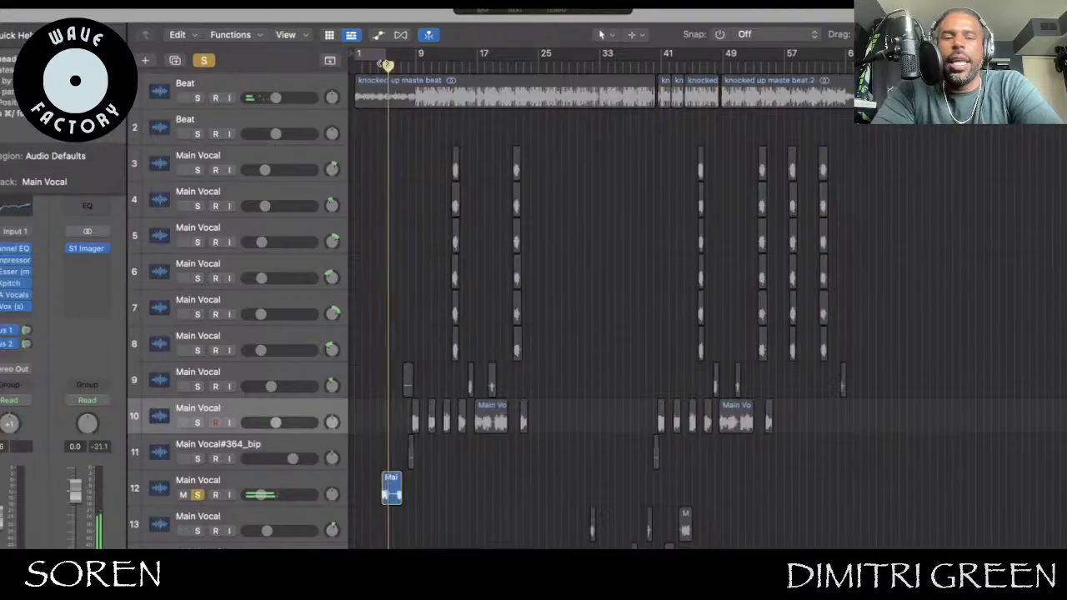
pyautogui.click(232, 478)
pyautogui.press('space')
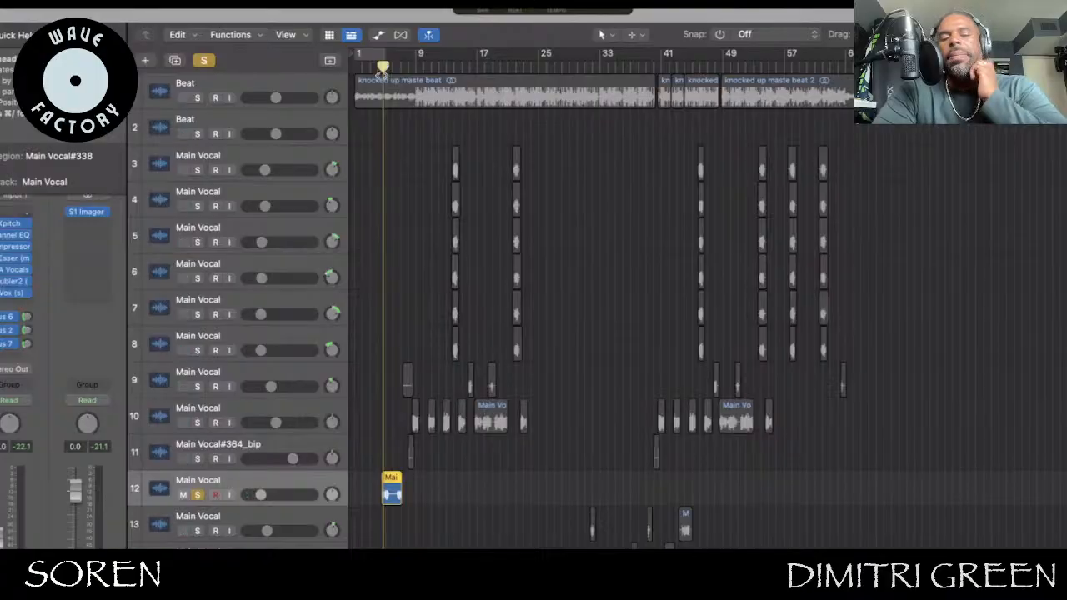
# Play the soloed vocal on track 12 again from just before its region
pyautogui.click(382, 80)
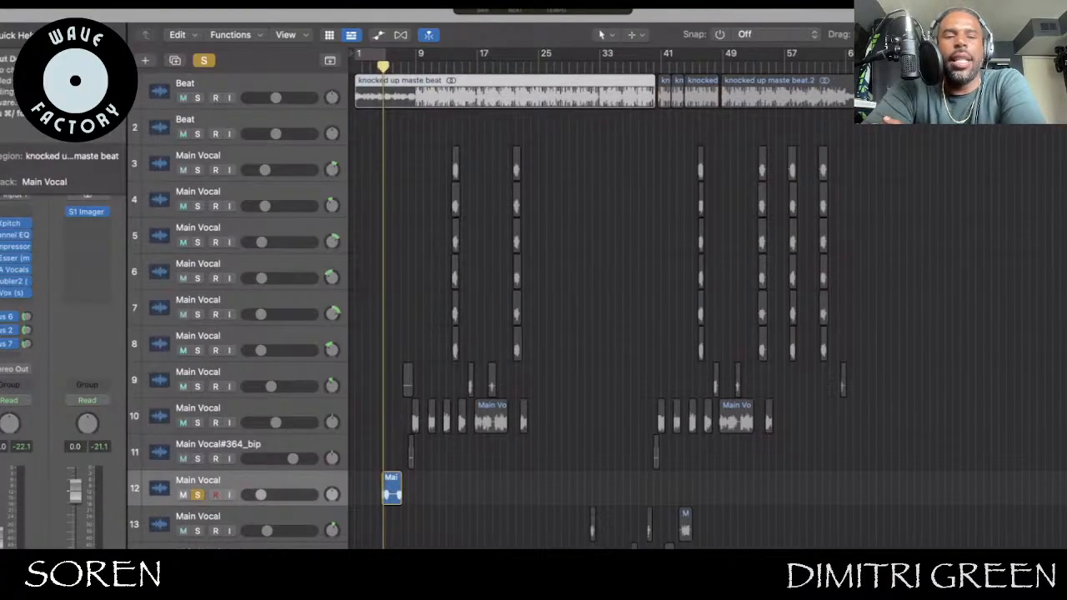
pyautogui.click(92, 2)
pyautogui.click(391, 94)
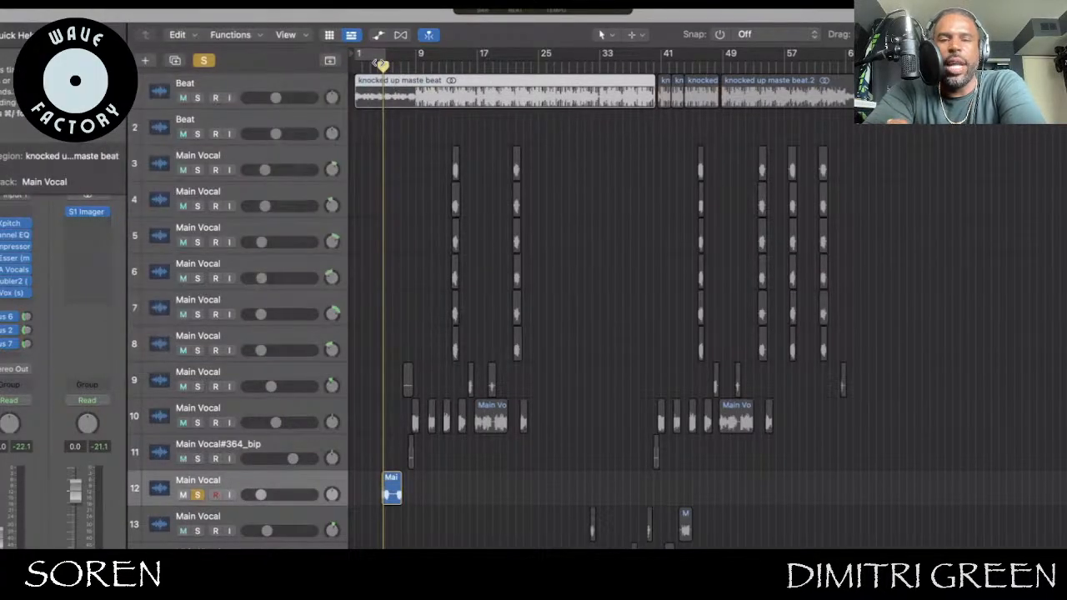
pyautogui.click(379, 58)
pyautogui.press('space')
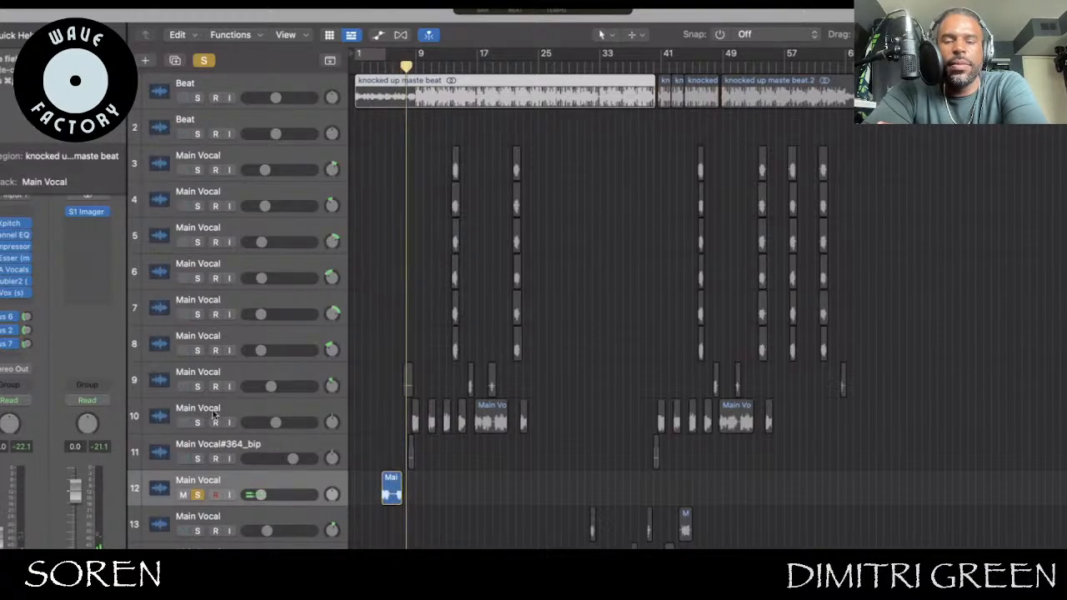
# Inspect the MetaFilter on track 12's Bus 7 send and the effects chain on its Bus 2 send
pyautogui.click(17, 346)
pyautogui.click(68, 254)
pyautogui.click(90, 214)
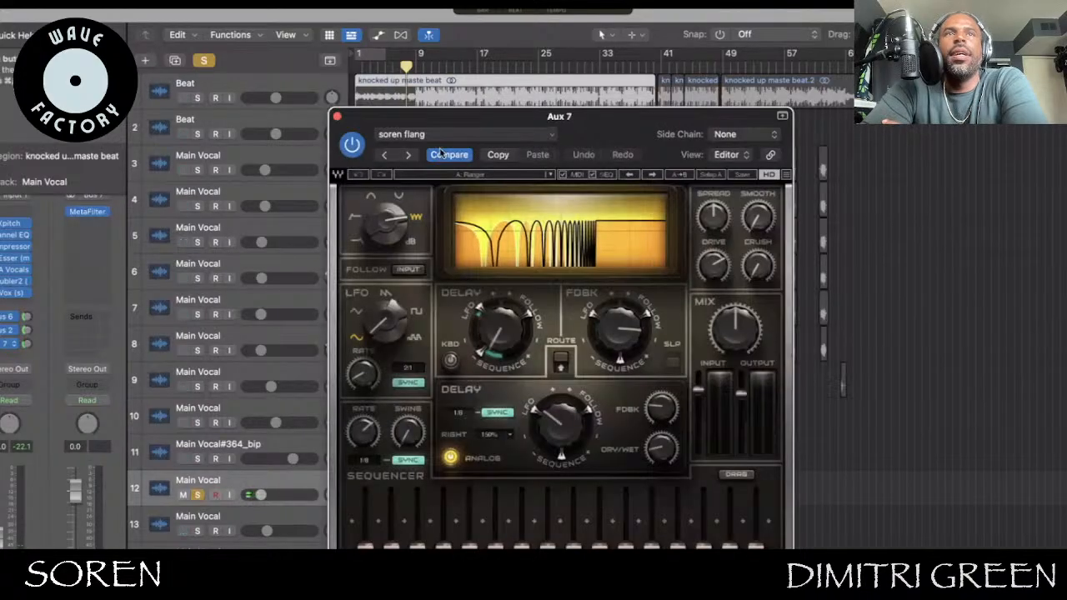
pyautogui.click(337, 117)
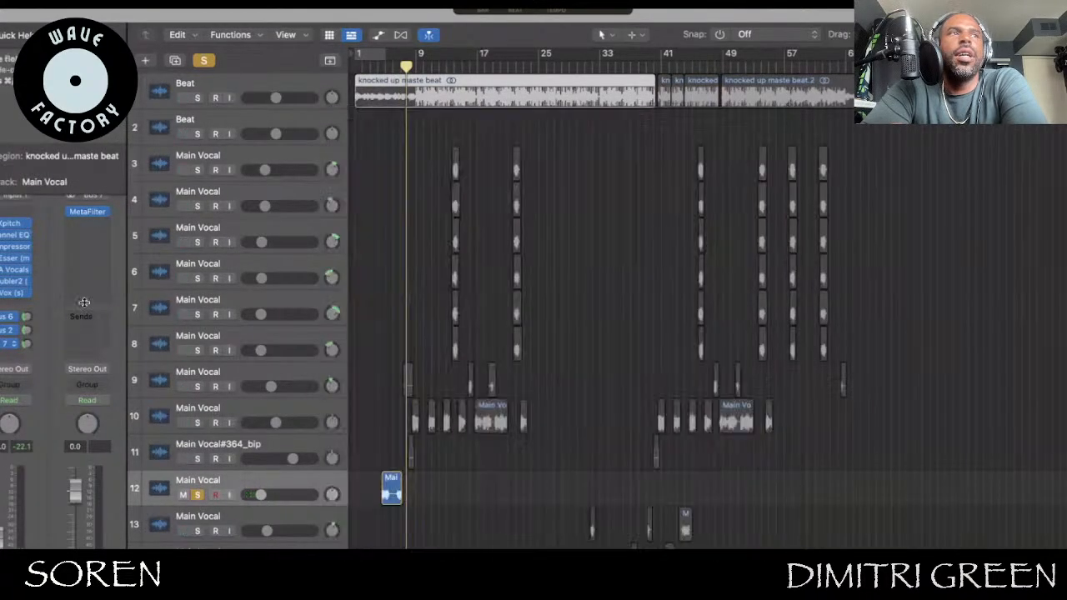
pyautogui.click(11, 331)
pyautogui.click(62, 248)
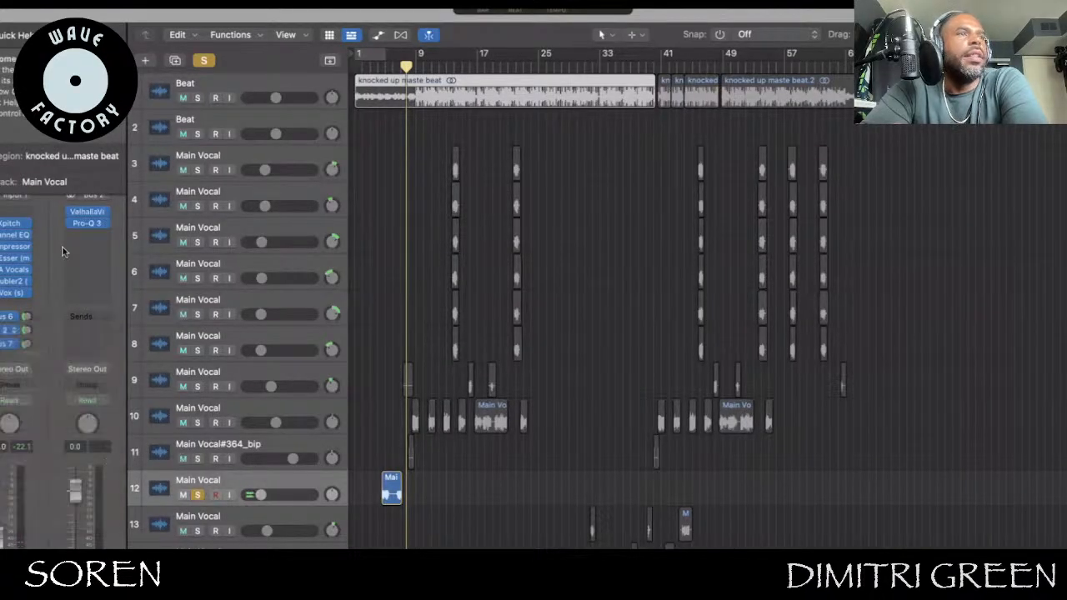
# Inspect the H-Delay settings on track 12's Bus 6 send and close the plug-in
pyautogui.click(9, 318)
pyautogui.click(111, 223)
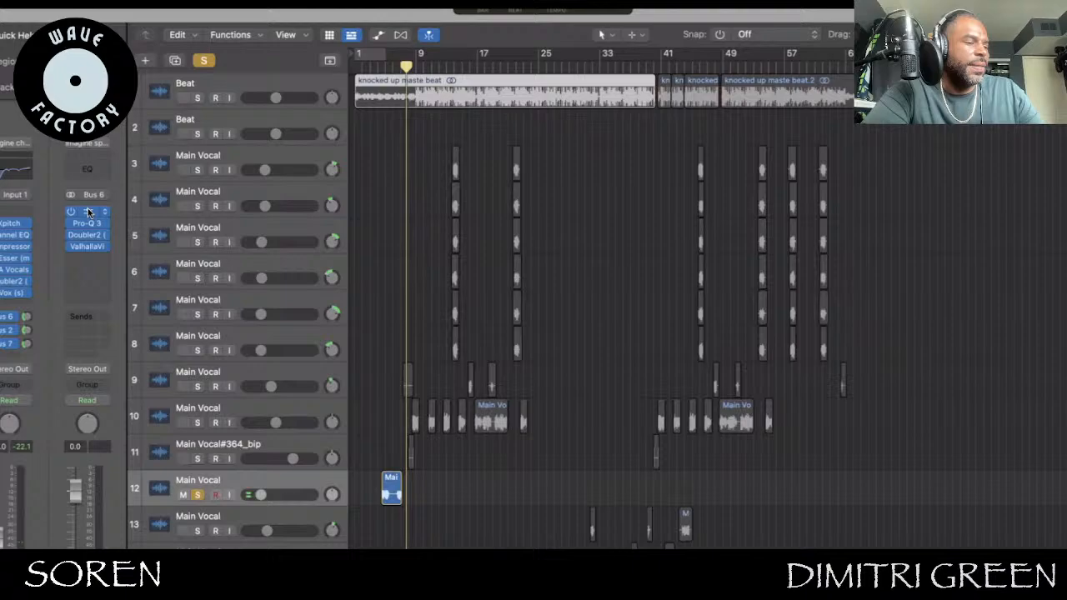
pyautogui.click(89, 212)
pyautogui.click(338, 137)
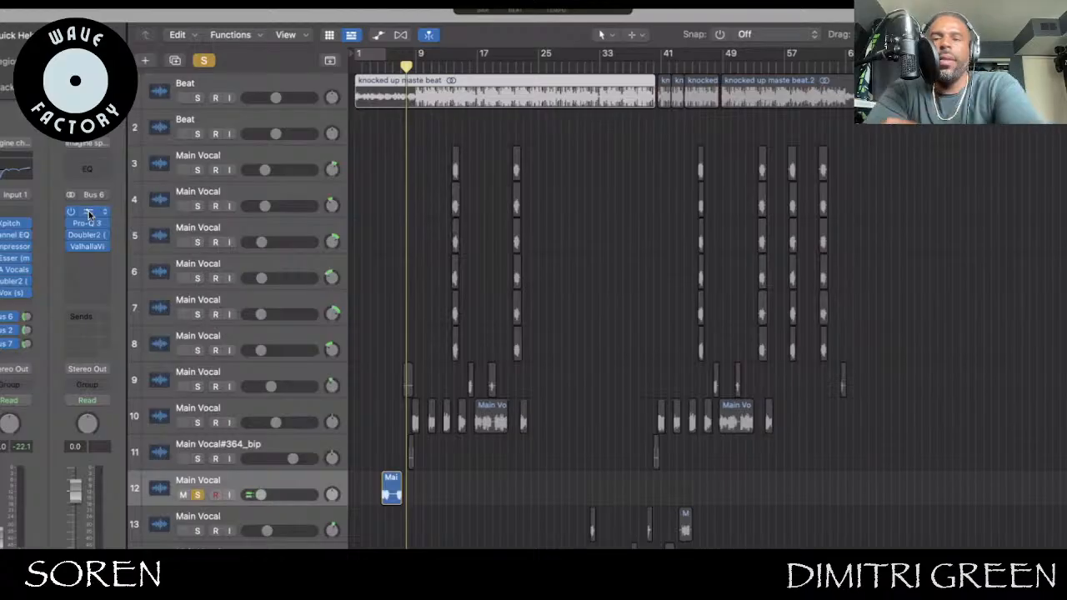
pyautogui.click(88, 213)
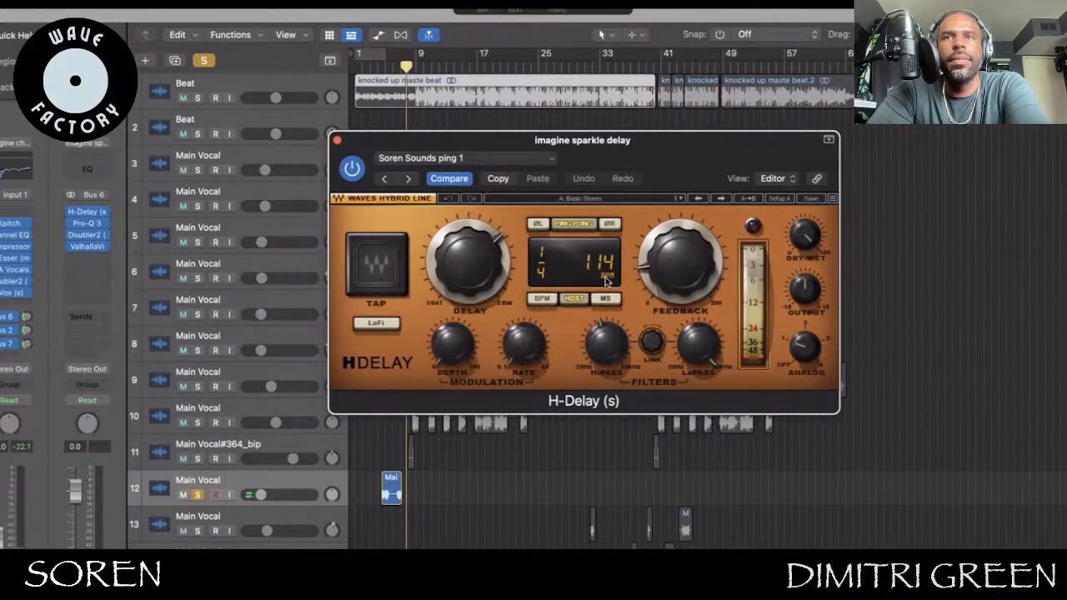
pyautogui.click(336, 140)
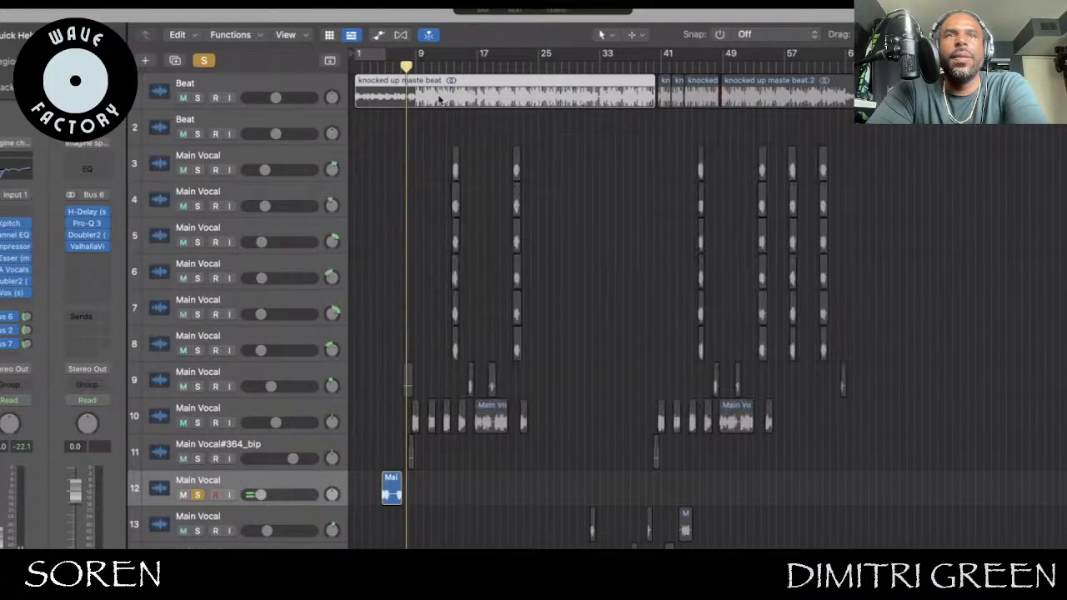
# Play the intro vocal on track 12 with Pro-Q 3, Doubler2 and the Valhalla plug-in bypassed on Bus 6
pyautogui.click(384, 66)
pyautogui.click(378, 66)
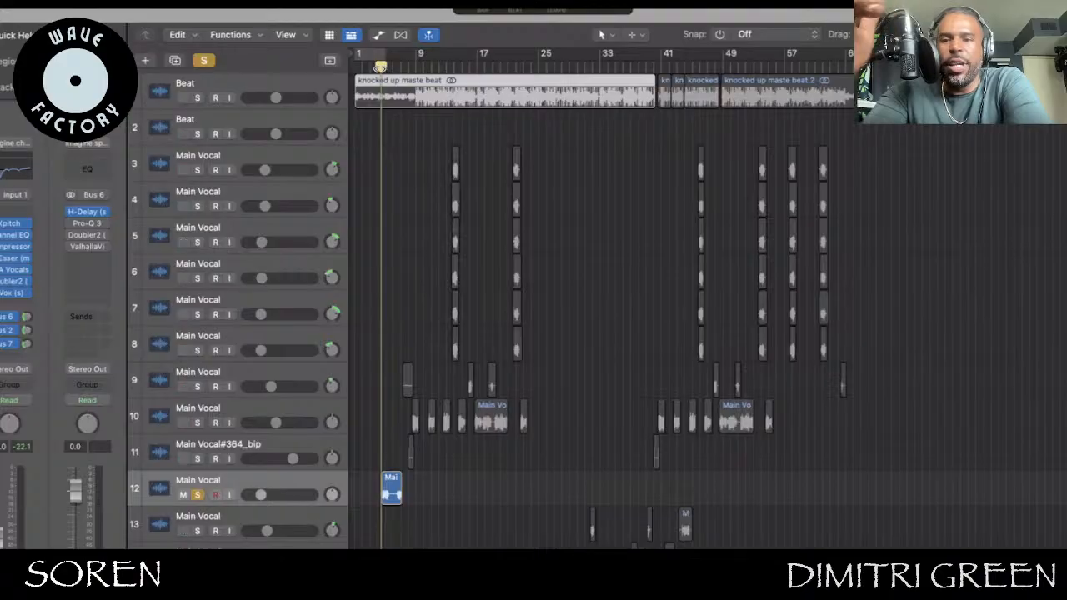
pyautogui.press('space')
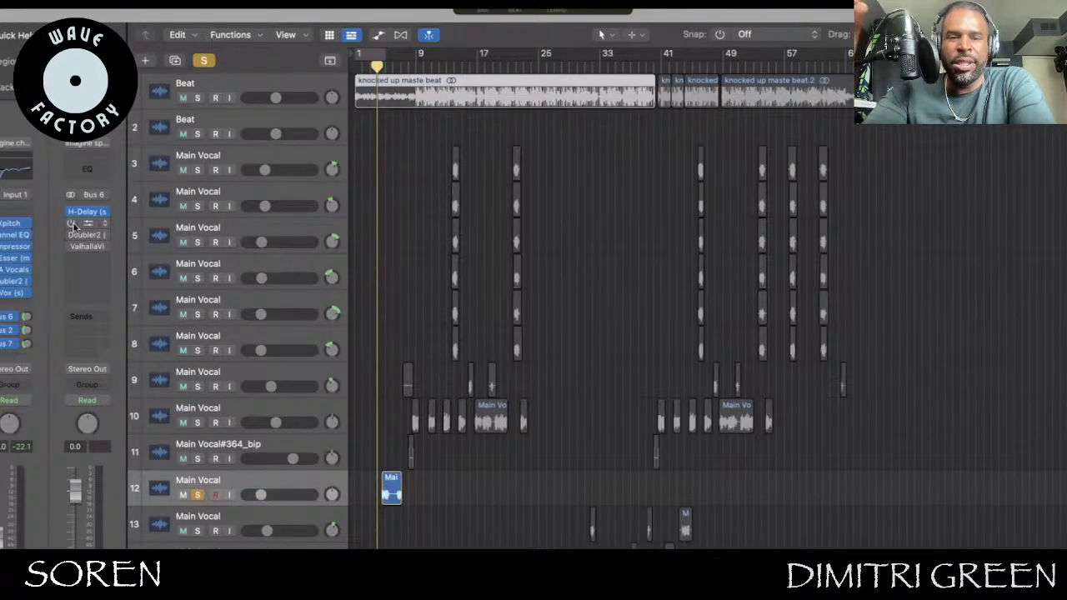
# Re-enable Pro-Q 3, Doubler2 and the Valhalla plug-in on Bus 6 while replaying the soloed intro vocal
pyautogui.click(72, 224)
pyautogui.moveTo(70, 227)
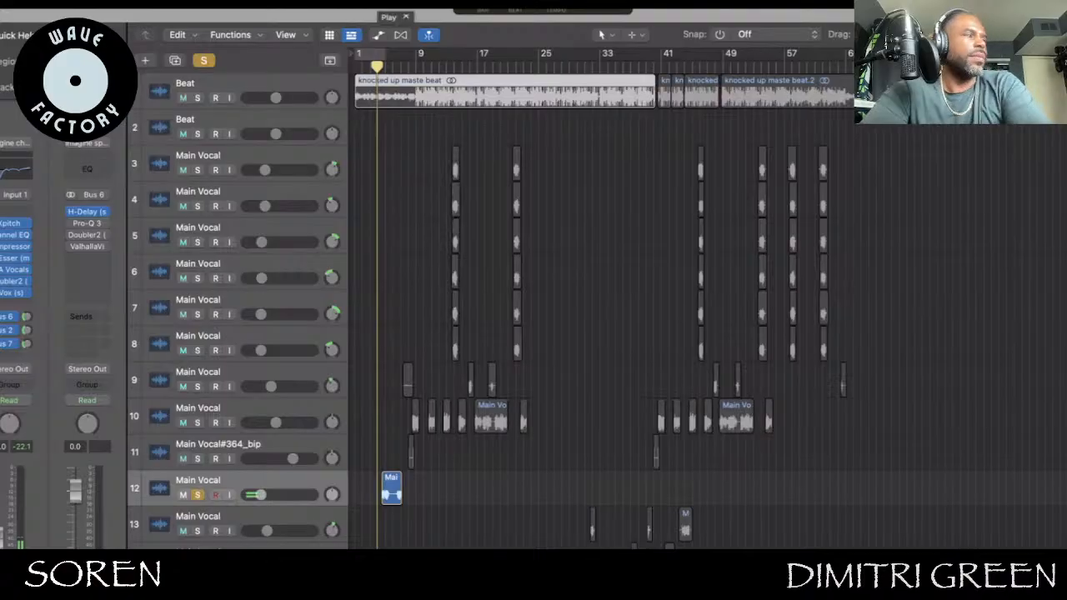
pyautogui.press('space')
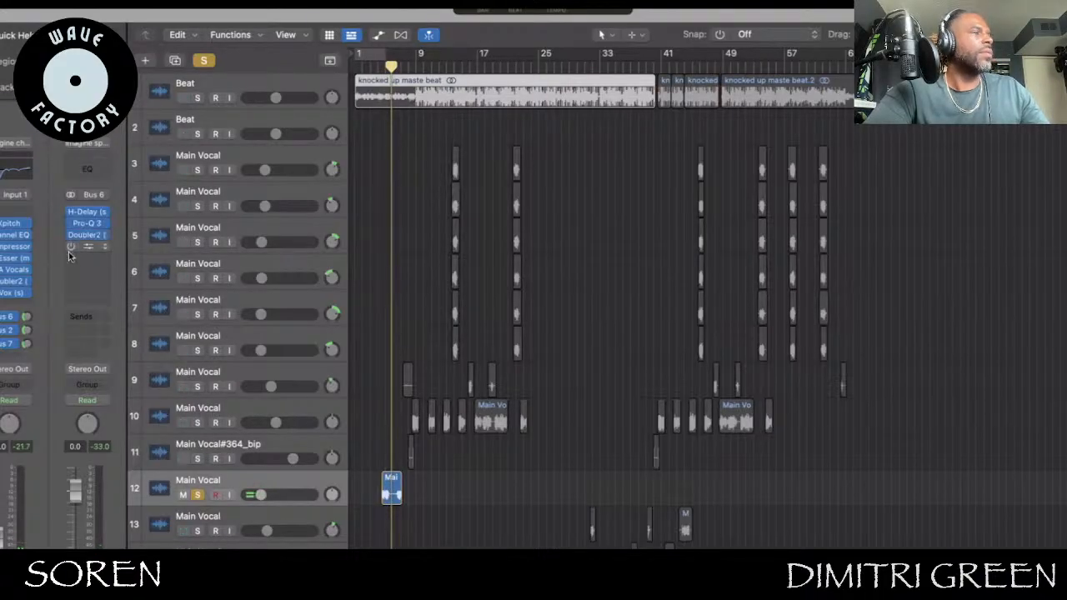
pyautogui.press('space')
pyautogui.press(',')
pyautogui.press('space')
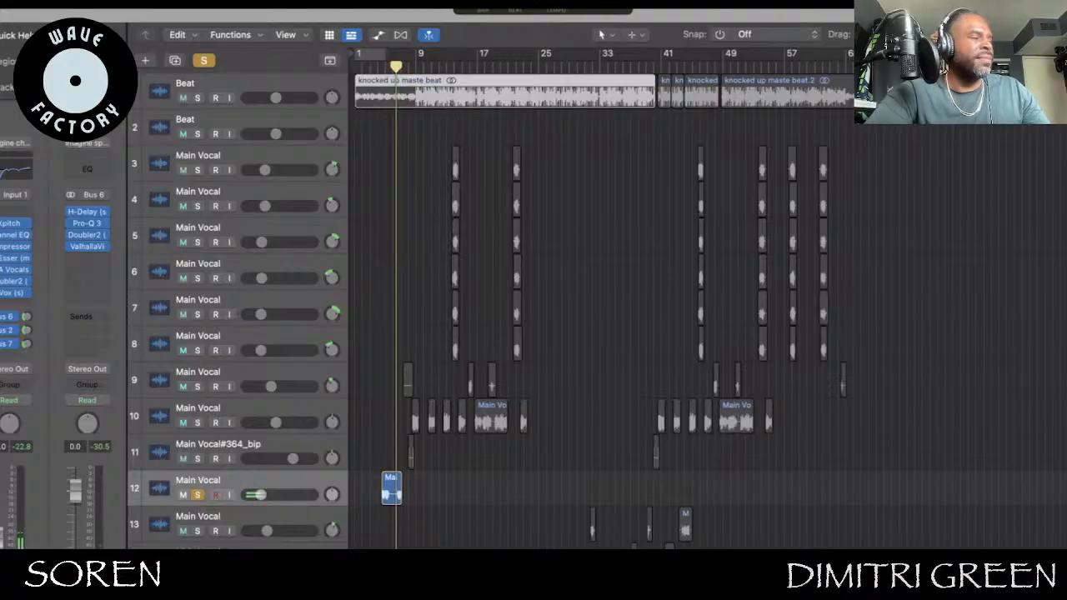
pyautogui.click(197, 494)
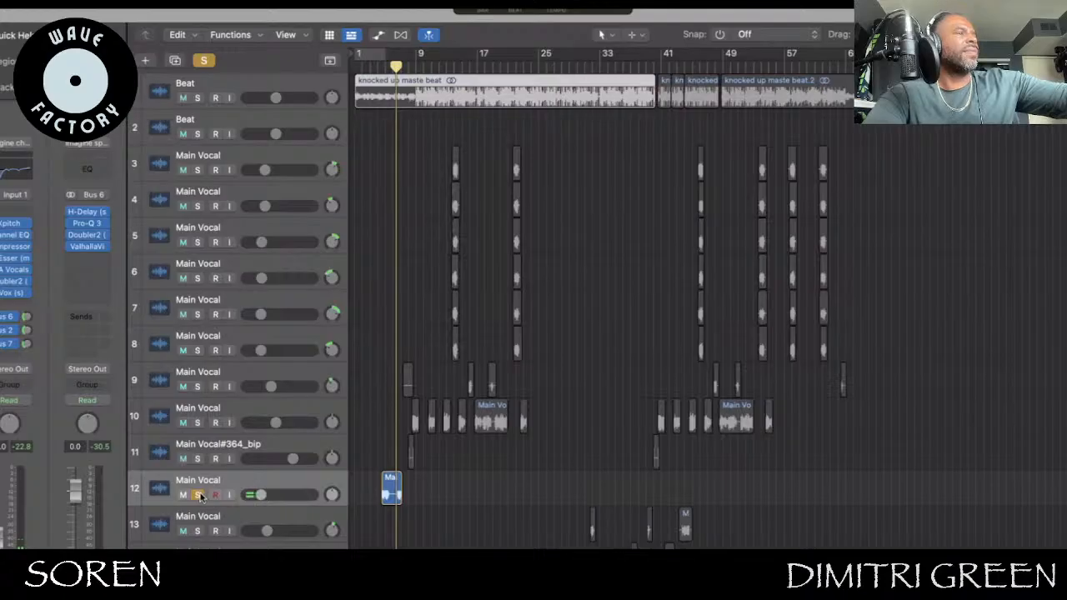
pyautogui.press('space')
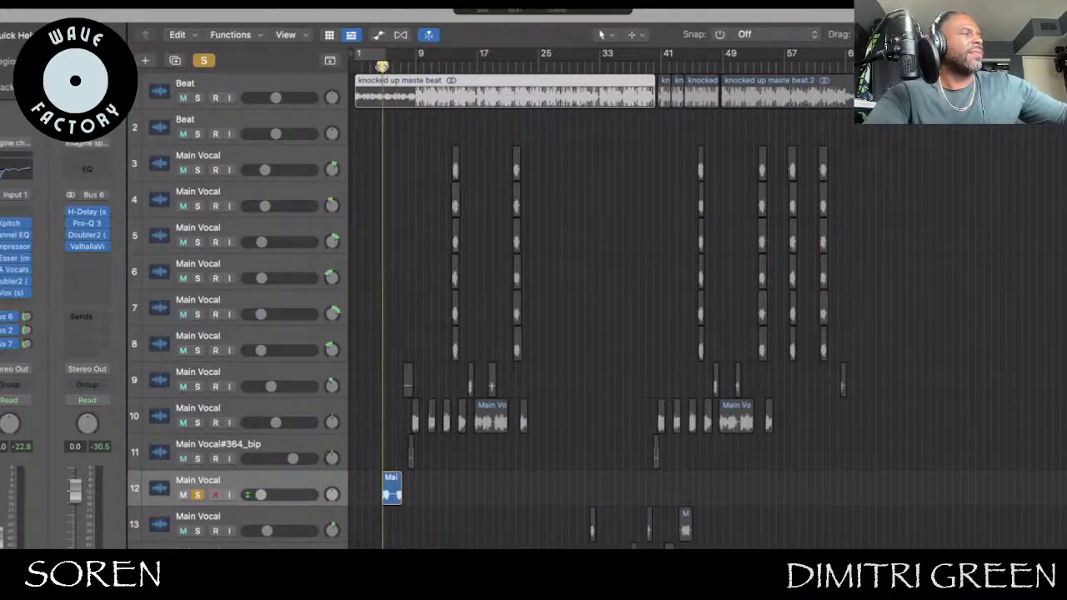
pyautogui.press('space')
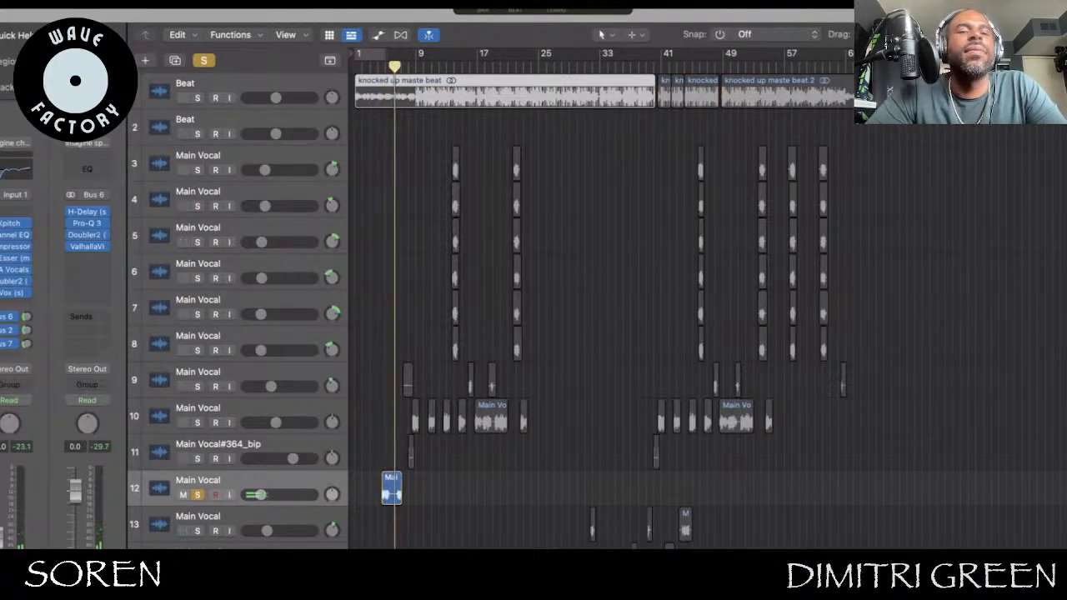
# Turn off solo on track 12 and select Main Vocal track 10
pyautogui.click(198, 495)
pyautogui.click(240, 406)
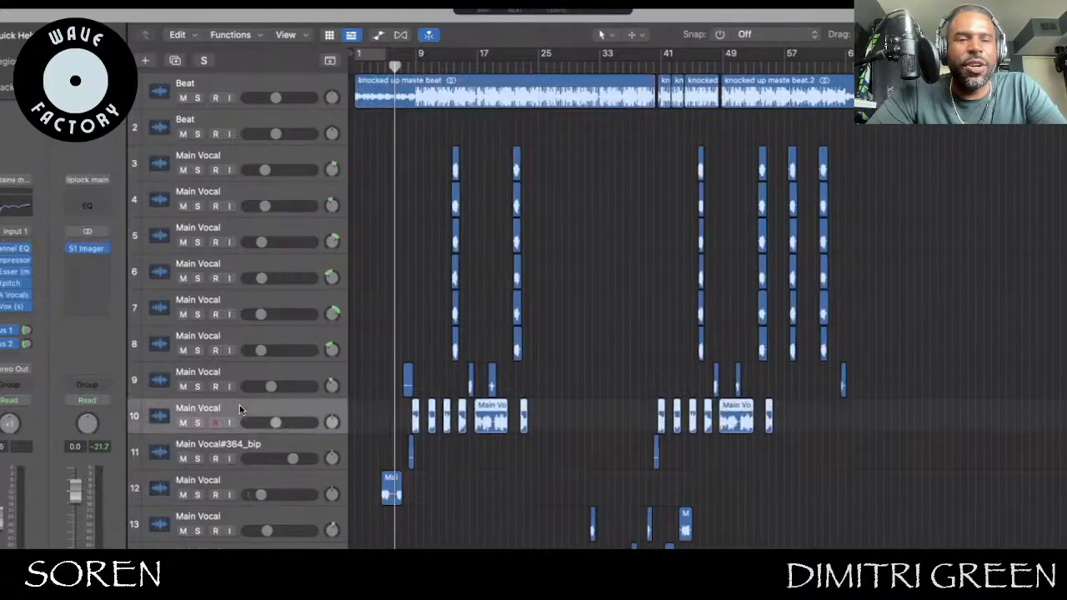
# Save the project
pyautogui.press('space')
pyautogui.click(67, 3)
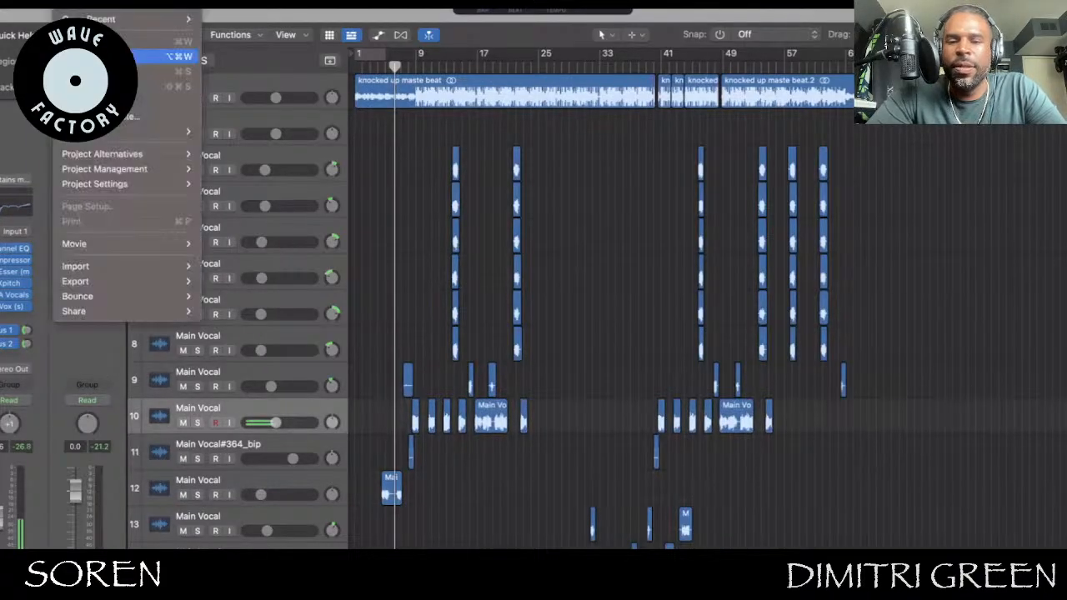
pyautogui.click(167, 72)
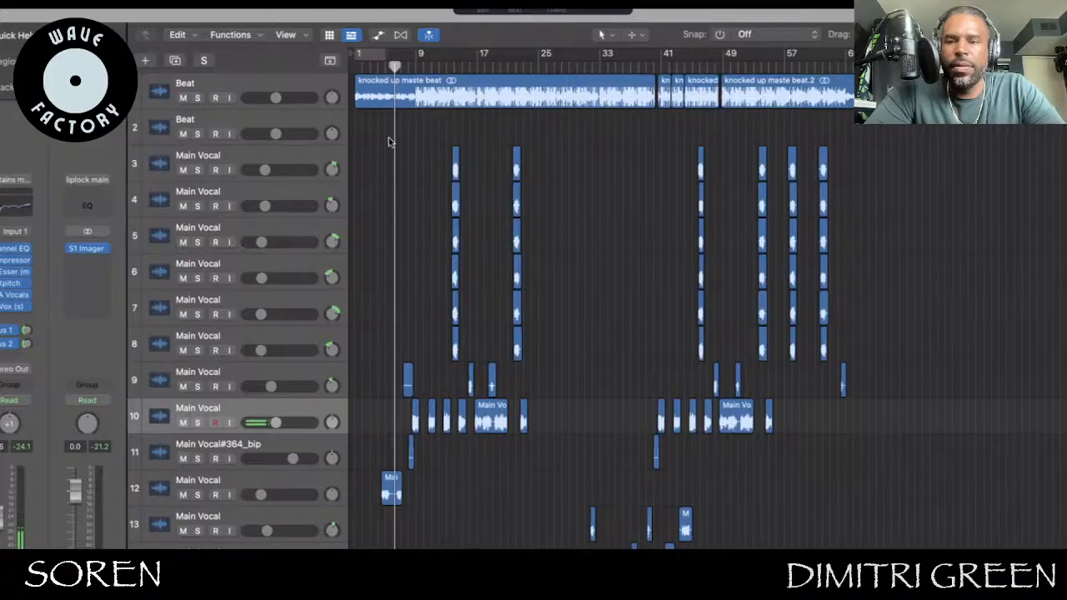
# Play the song from just before the intro vocal region on track 12 and mute Beat track 1 during playback
pyautogui.click(382, 65)
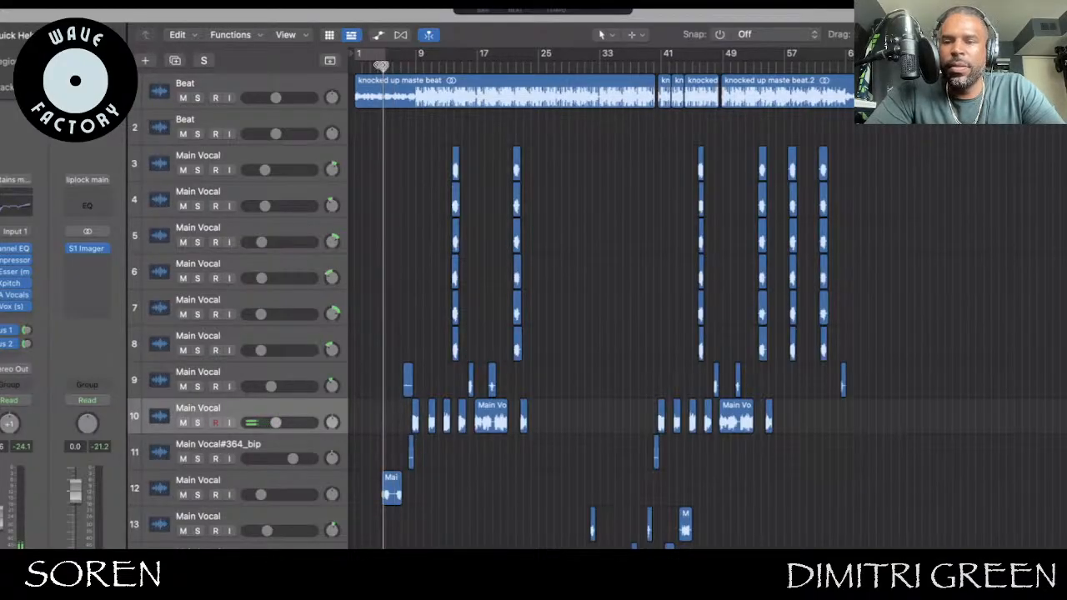
pyautogui.press('space')
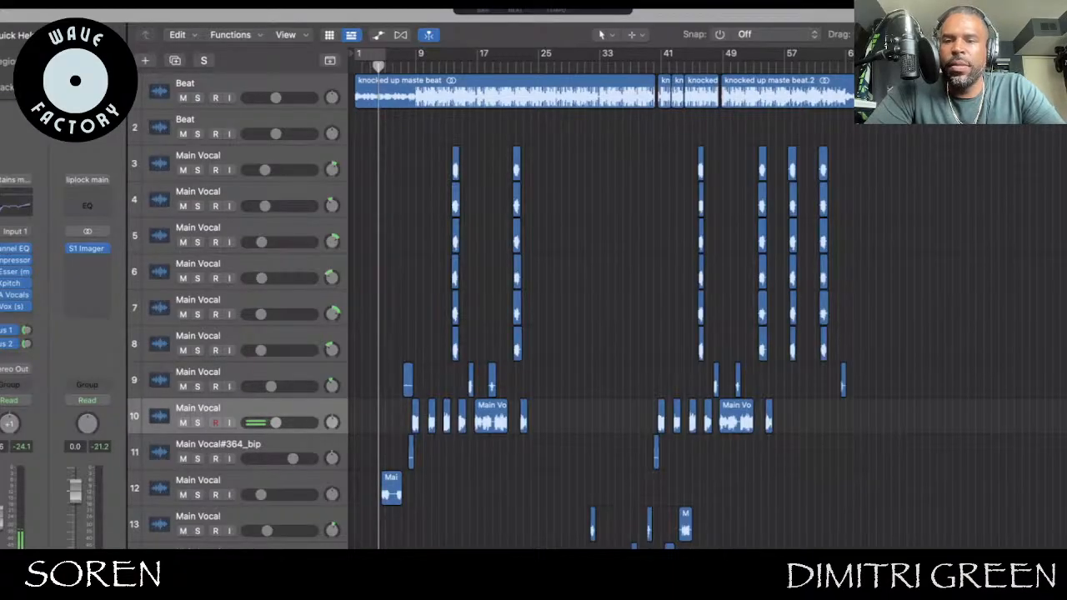
pyautogui.click(376, 65)
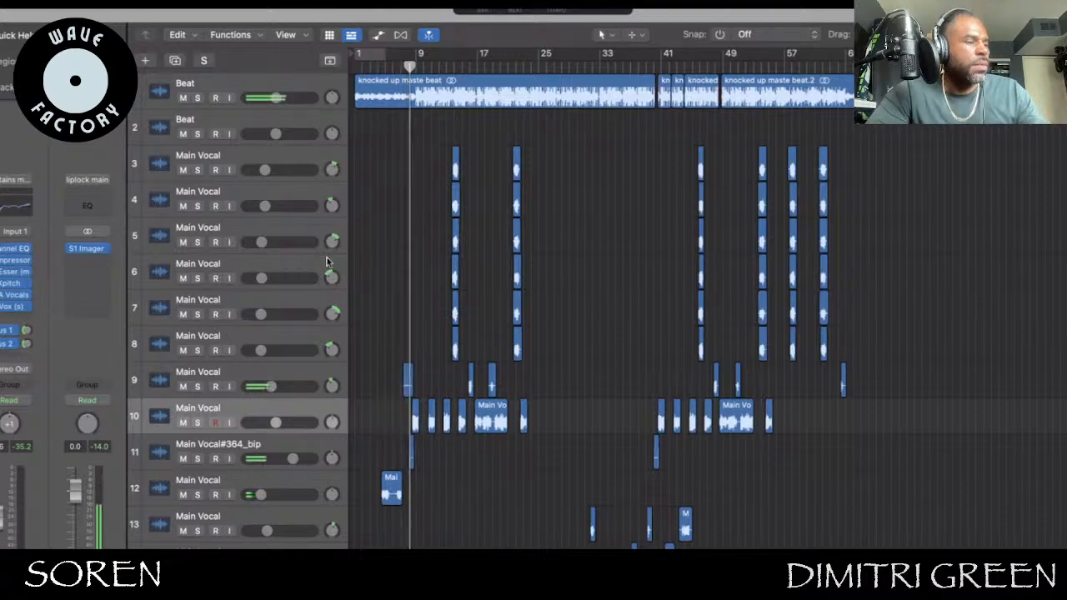
pyautogui.click(183, 98)
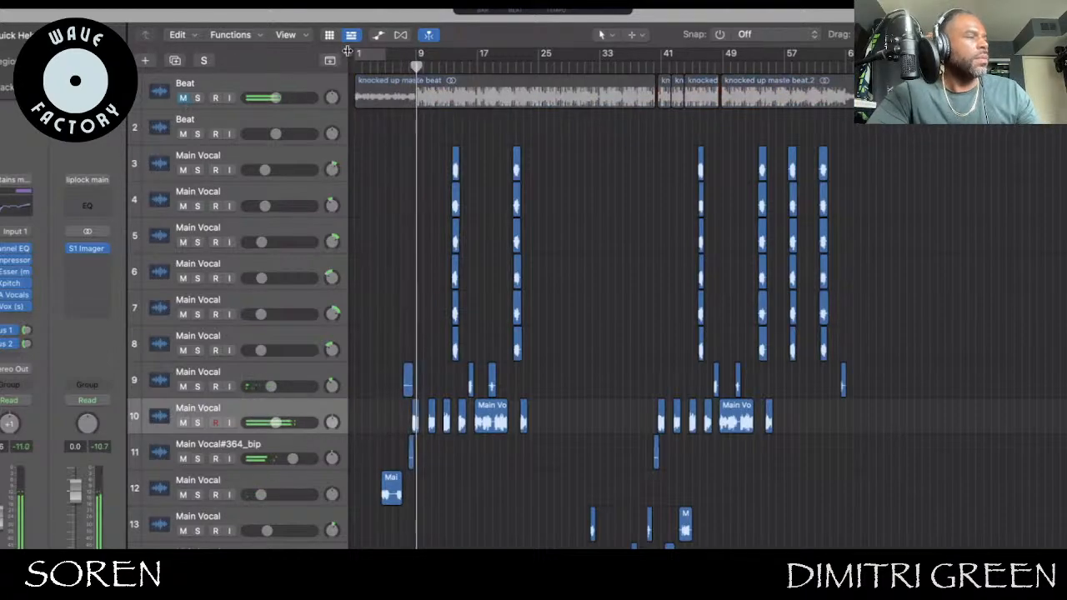
# Solo track 11 and Main Vocal track 10, then play them together from just before bar 9
pyautogui.click(197, 458)
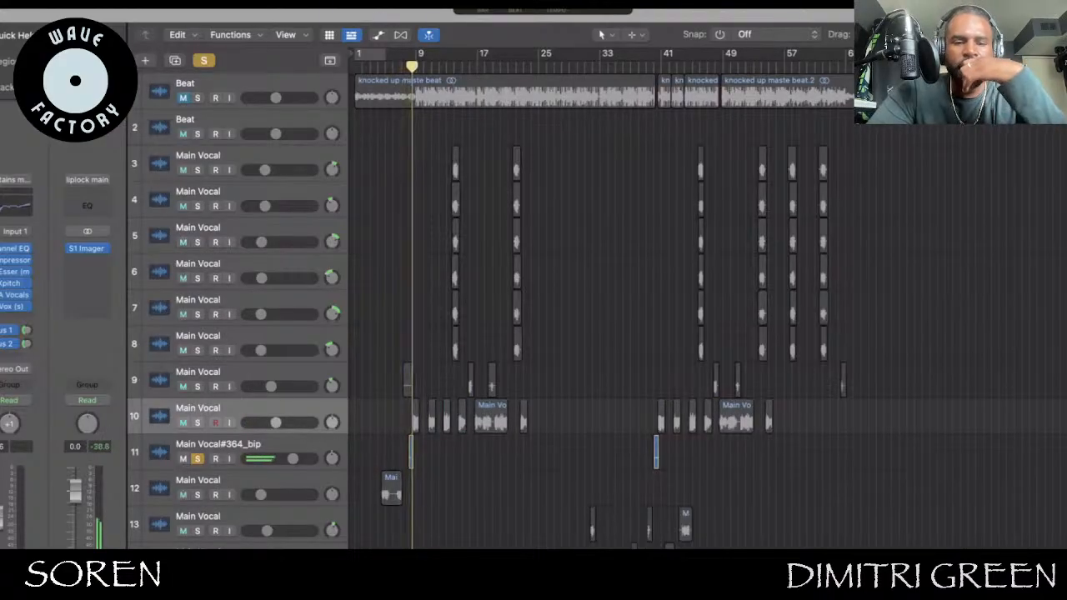
pyautogui.click(198, 423)
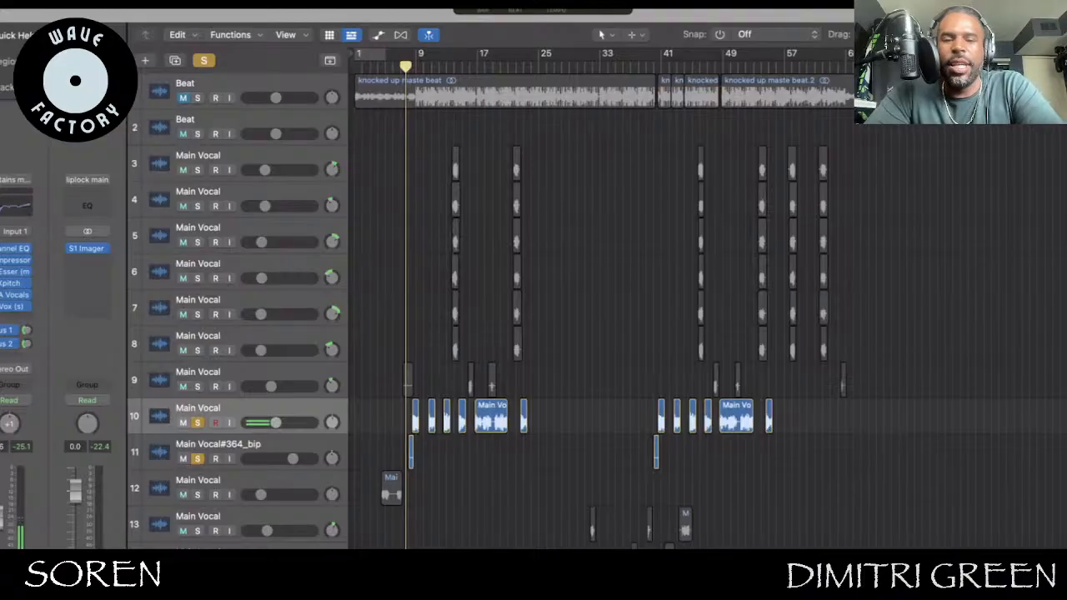
pyautogui.press('space')
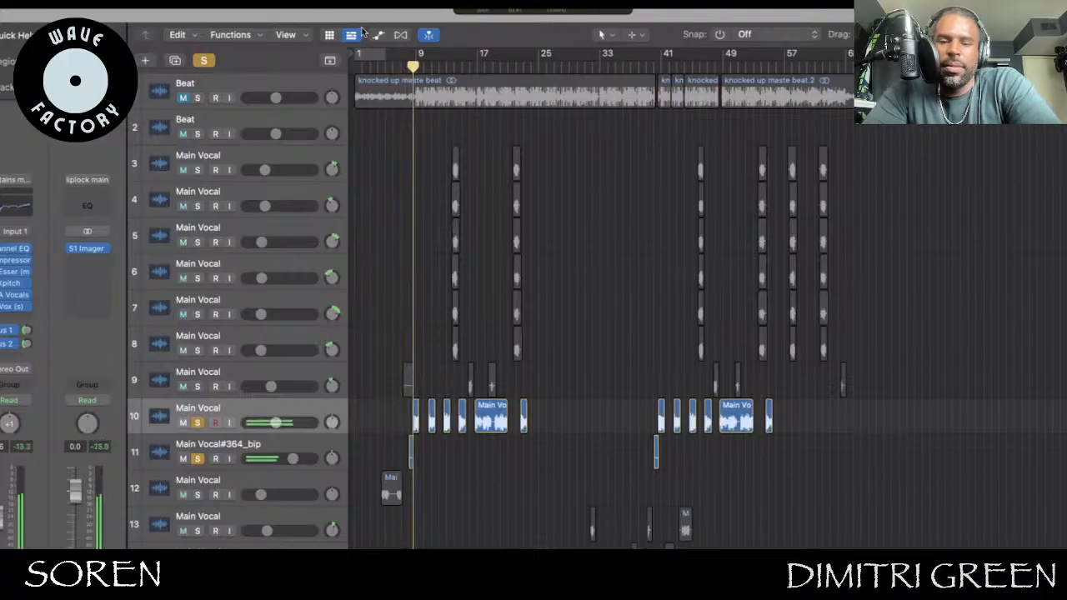
# Turn off solo on tracks 10 and 11 and unmute Beat track 1 while playing the full mix
pyautogui.click(197, 423)
pyautogui.click(198, 458)
pyautogui.press('space')
pyautogui.click(183, 99)
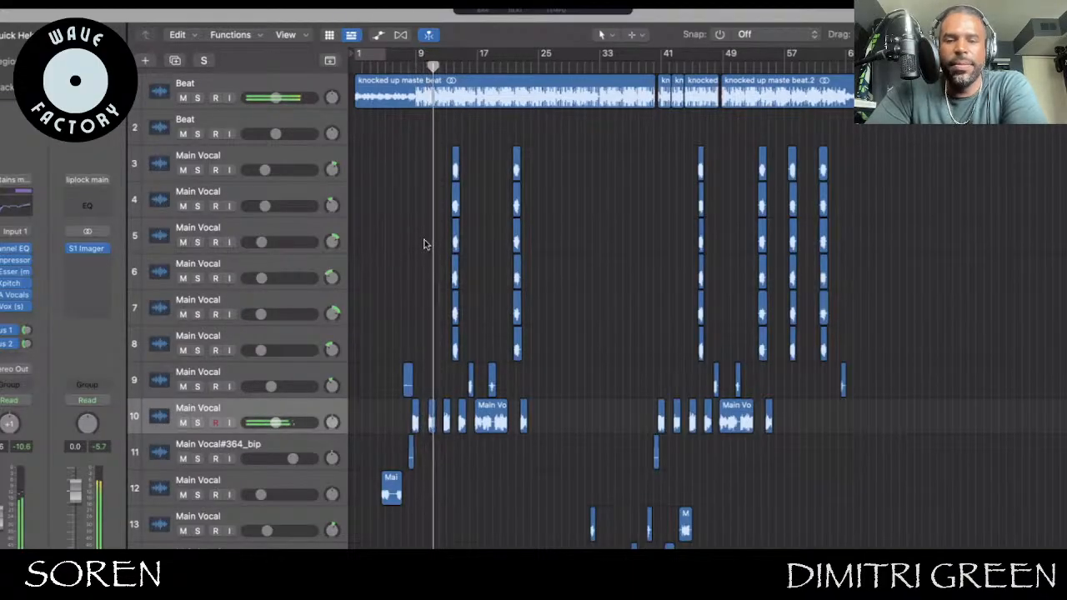
# Mute Beat track 1 and solo the stack of Main Vocal tracks 3 to 8
pyautogui.scroll(-3, 424, 245)
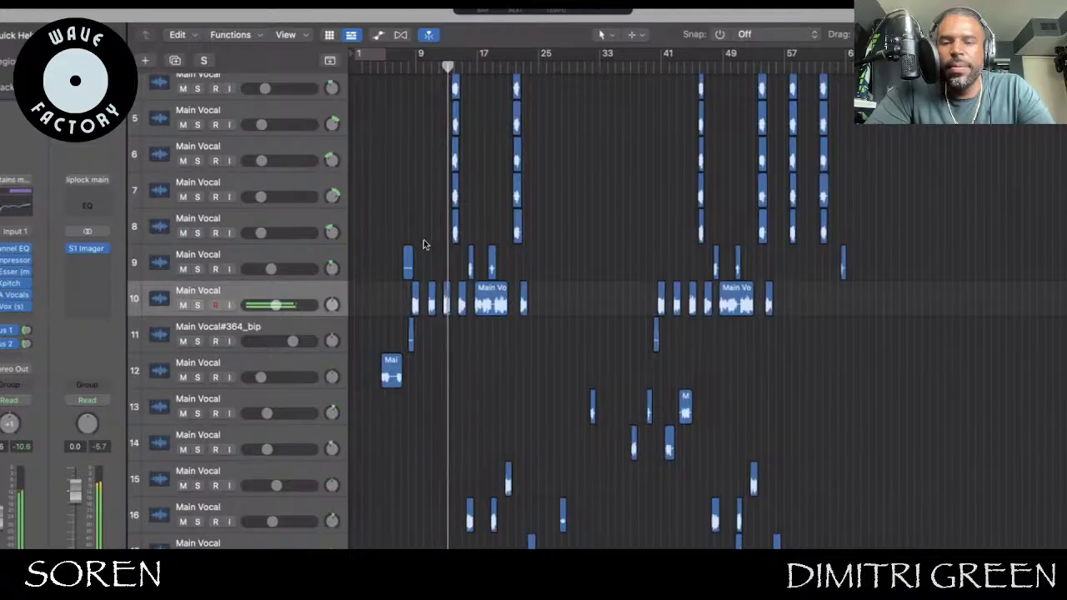
pyautogui.scroll(3, 423, 244)
pyautogui.hotkey('ctrl', 'm')
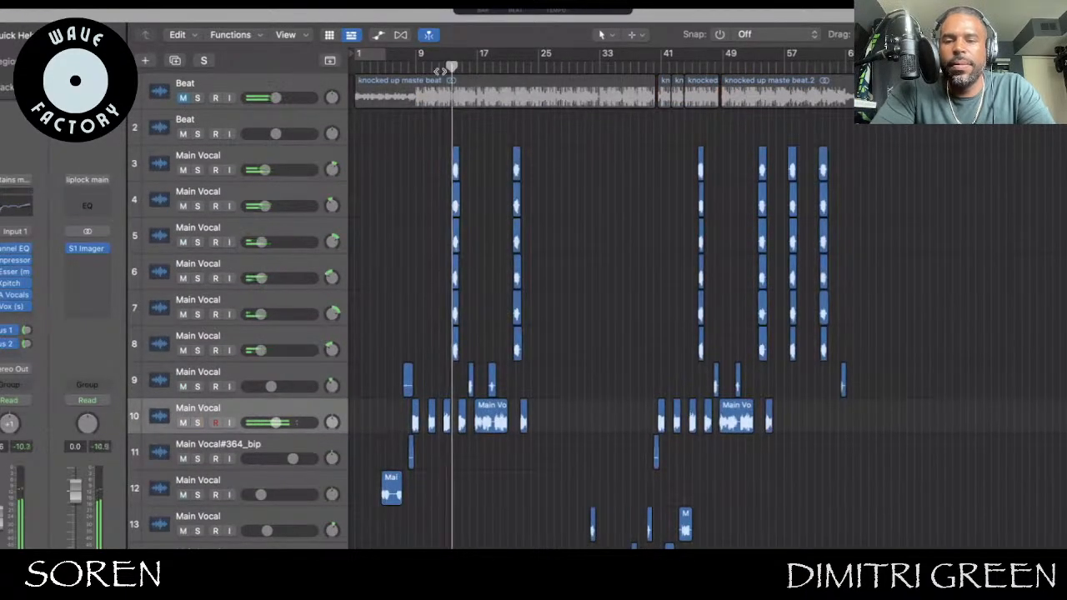
pyautogui.click(233, 159)
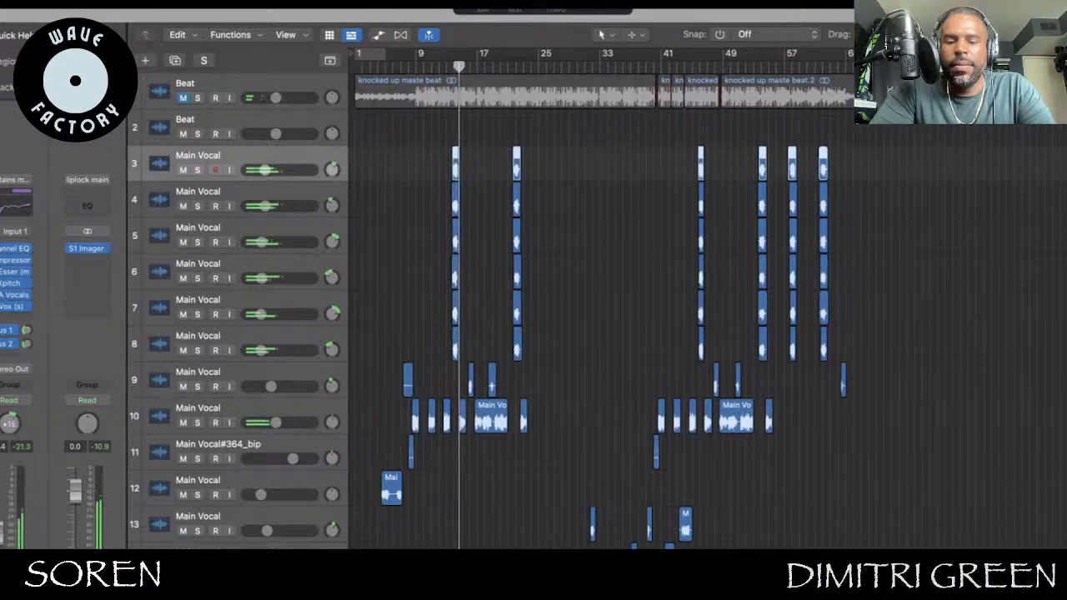
pyautogui.keyDown('shift'); pyautogui.click(240, 373); pyautogui.keyUp('shift')
pyautogui.click(238, 349)
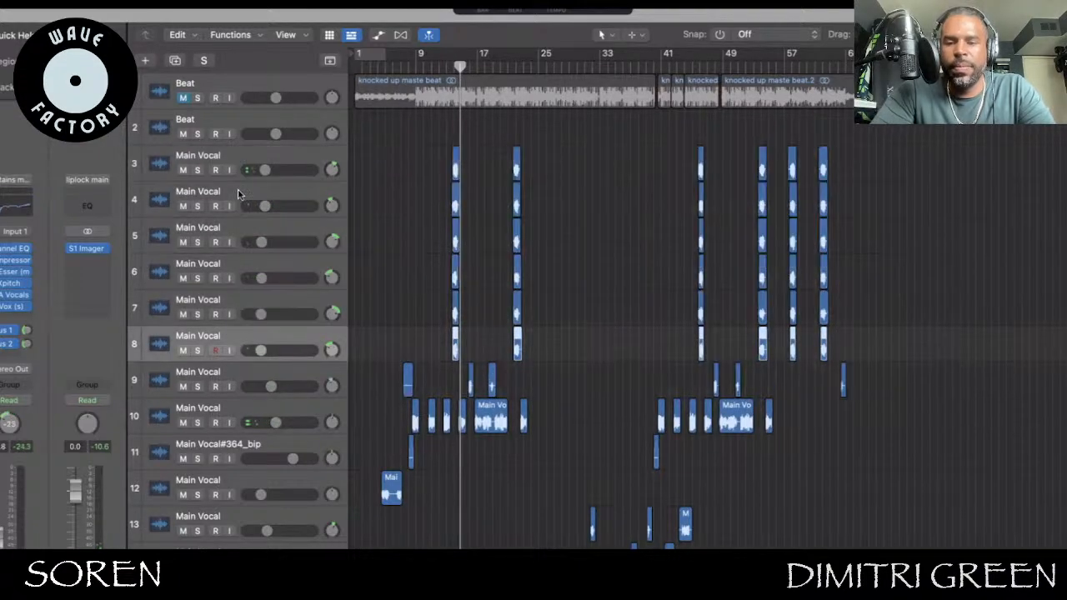
pyautogui.click(198, 170)
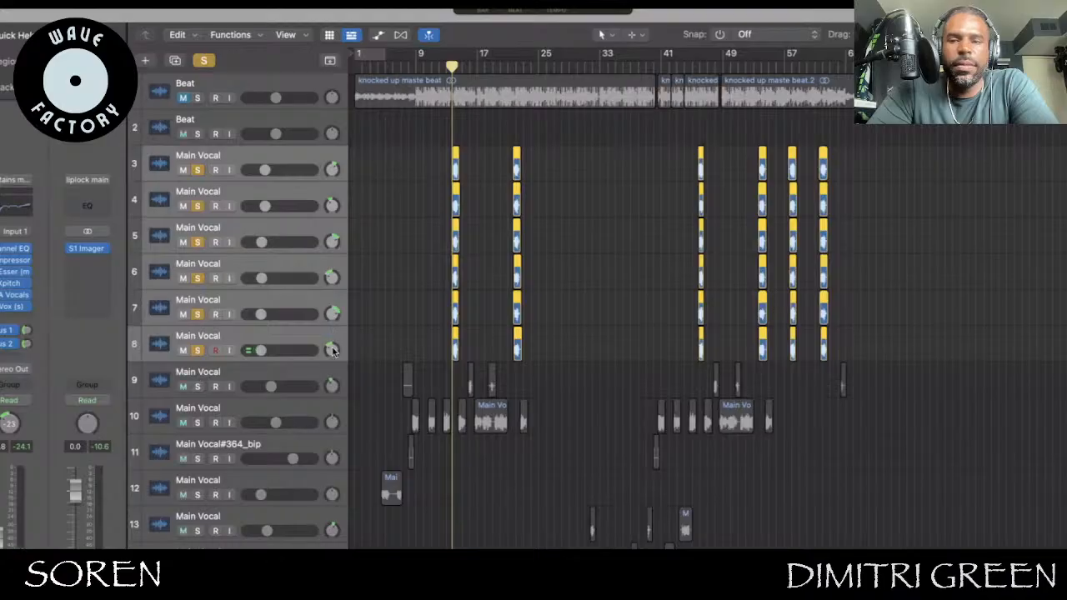
# Inspect the Channel EQ settings on Main Vocal track 3 and close the plug-in
pyautogui.moveTo(331, 350)
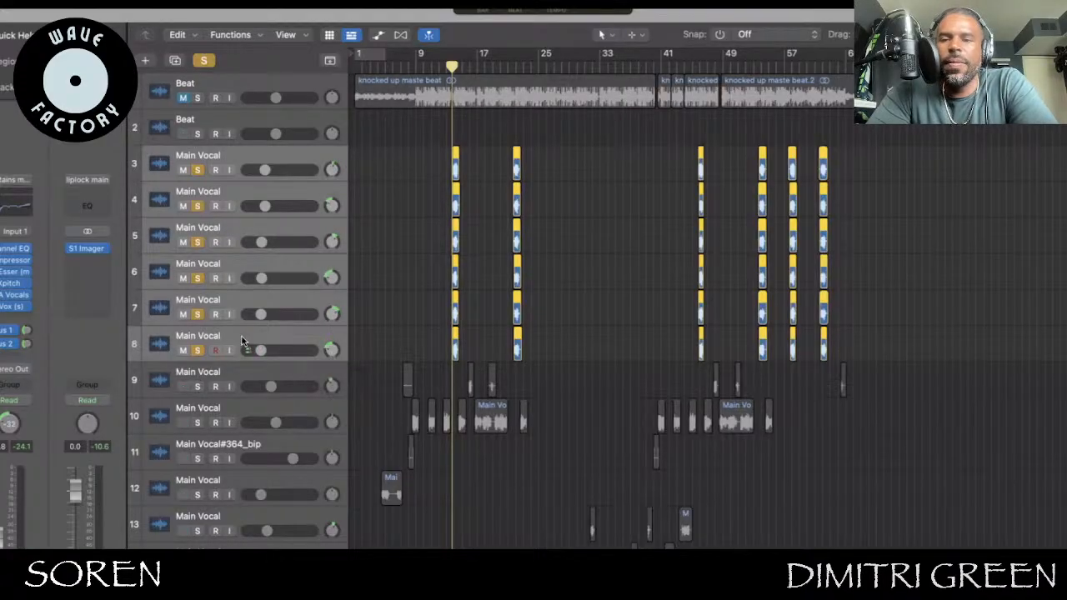
pyautogui.click(229, 297)
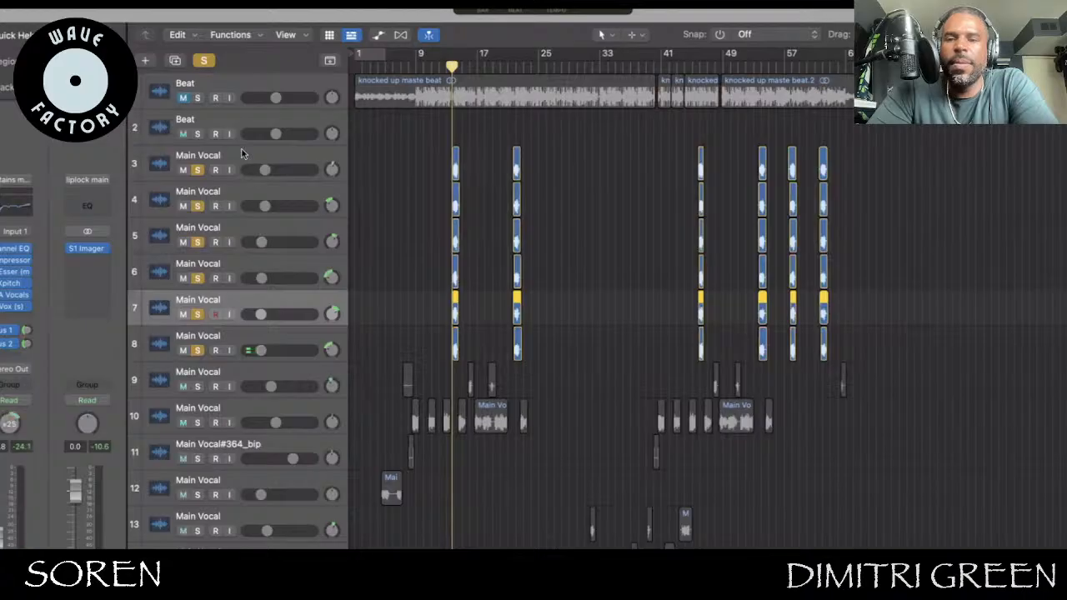
pyautogui.click(213, 170)
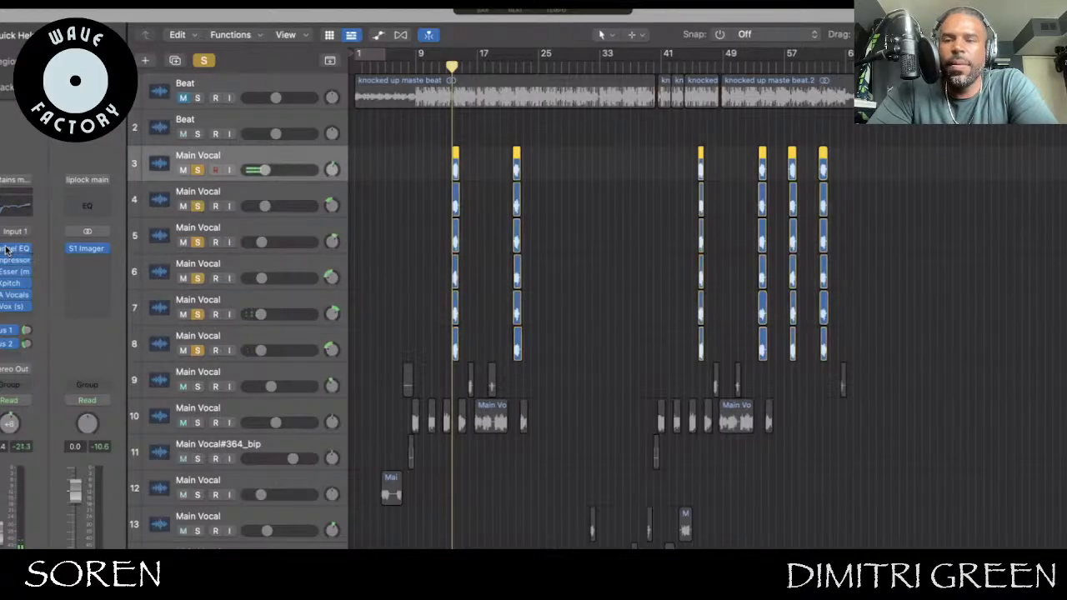
pyautogui.press('v')
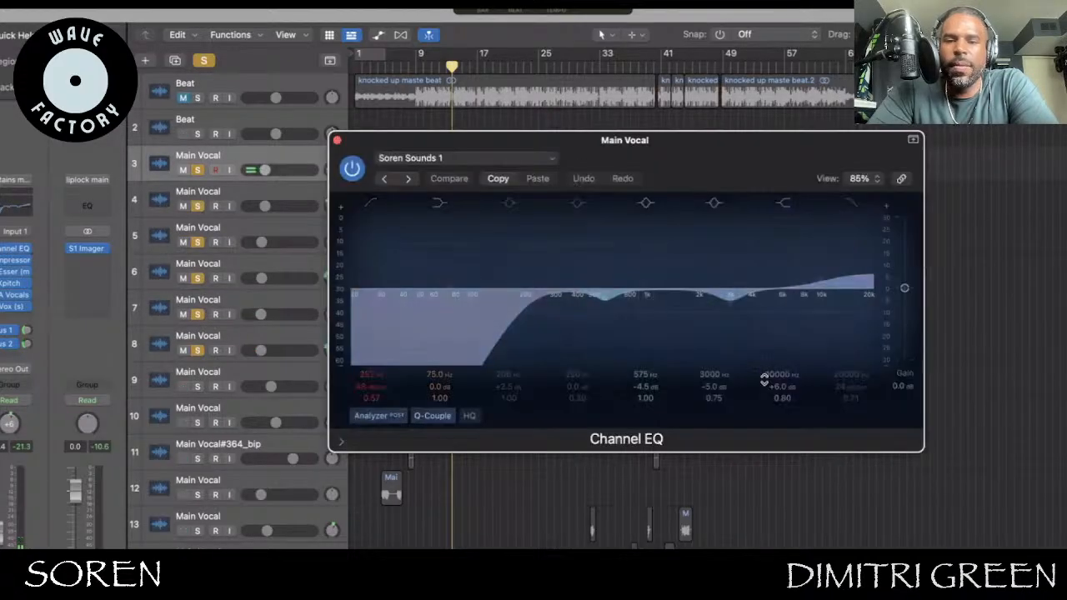
pyautogui.click(336, 141)
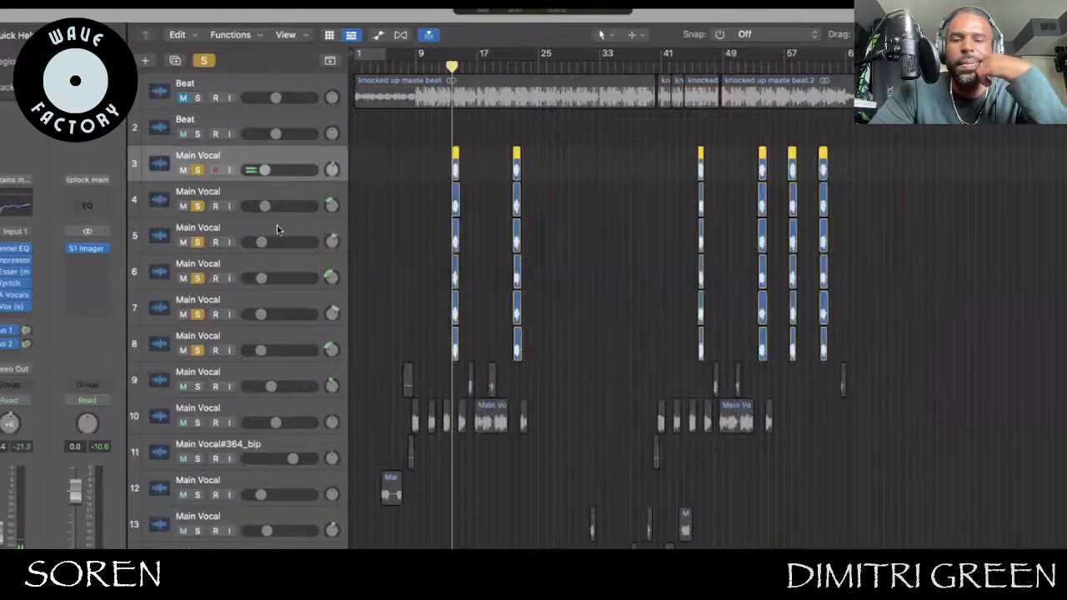
# Compare the channel strips of Main Vocal tracks 4 to 6, inspect Doubler2 on track 5 and close it
pyautogui.click(245, 185)
pyautogui.click(234, 225)
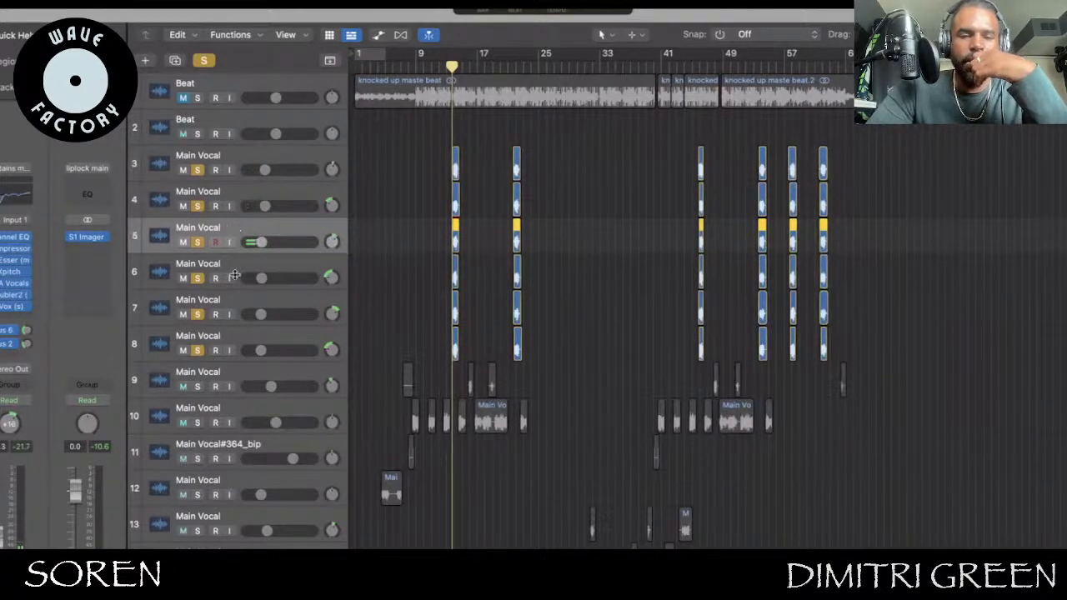
pyautogui.click(233, 261)
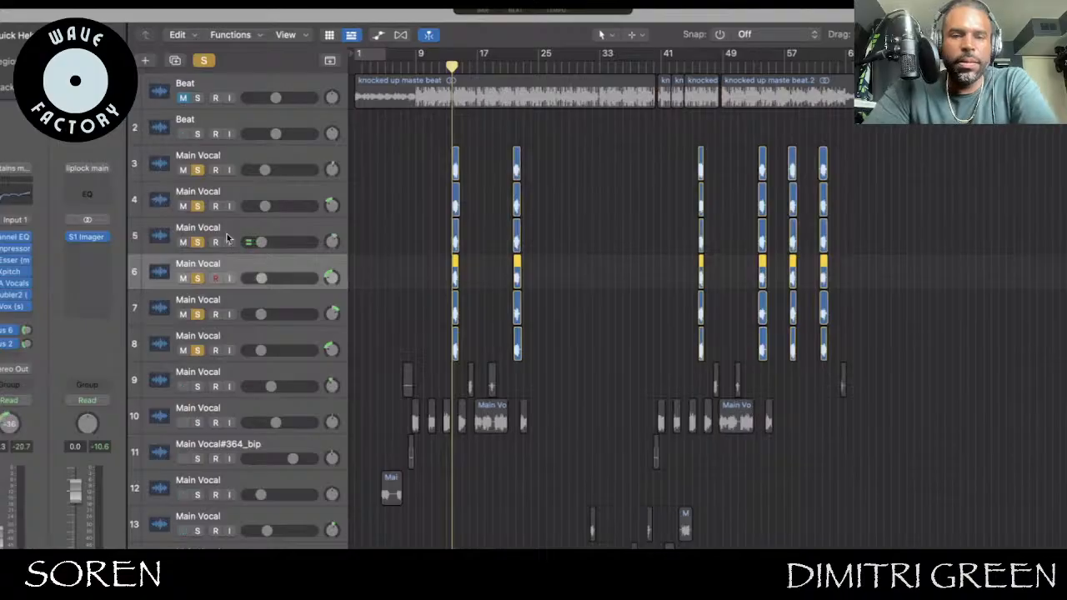
pyautogui.click(228, 229)
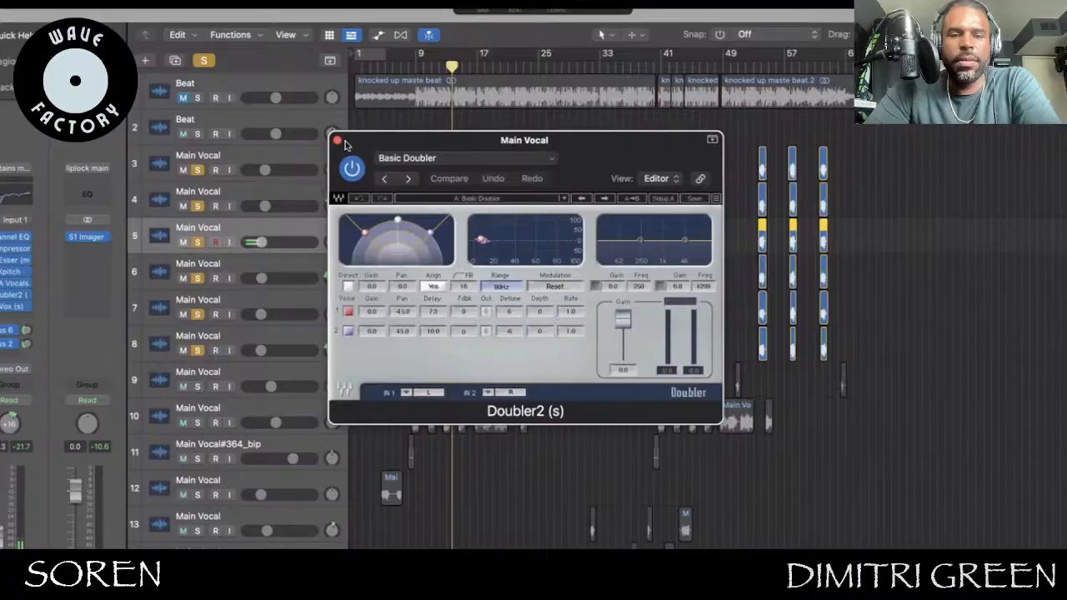
pyautogui.click(338, 141)
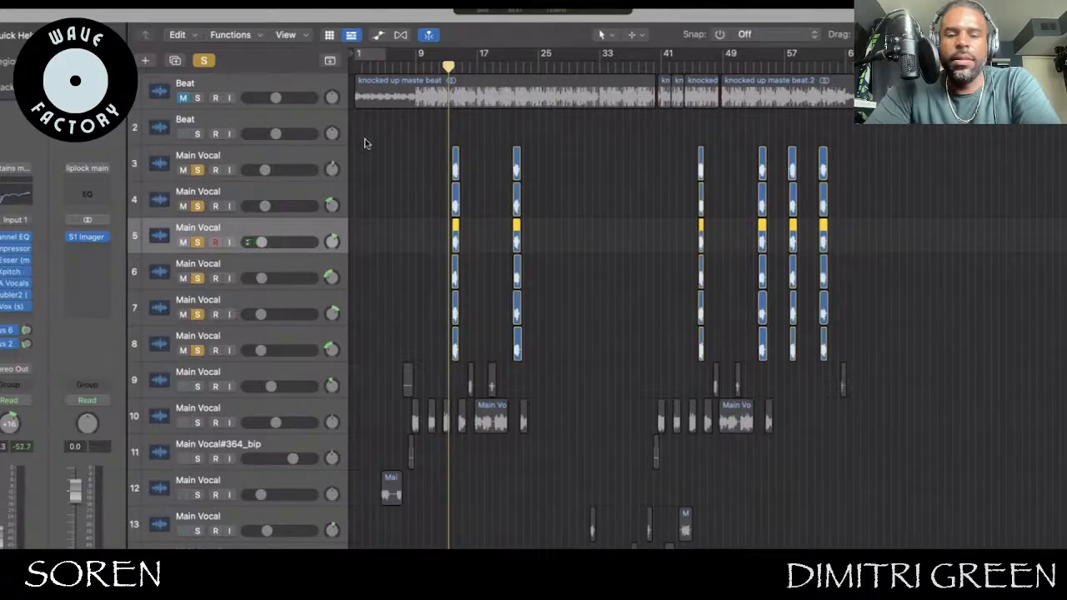
# Play the soloed vocal stack and check the Bus 6 send on Main Vocal track 6
pyautogui.press('space')
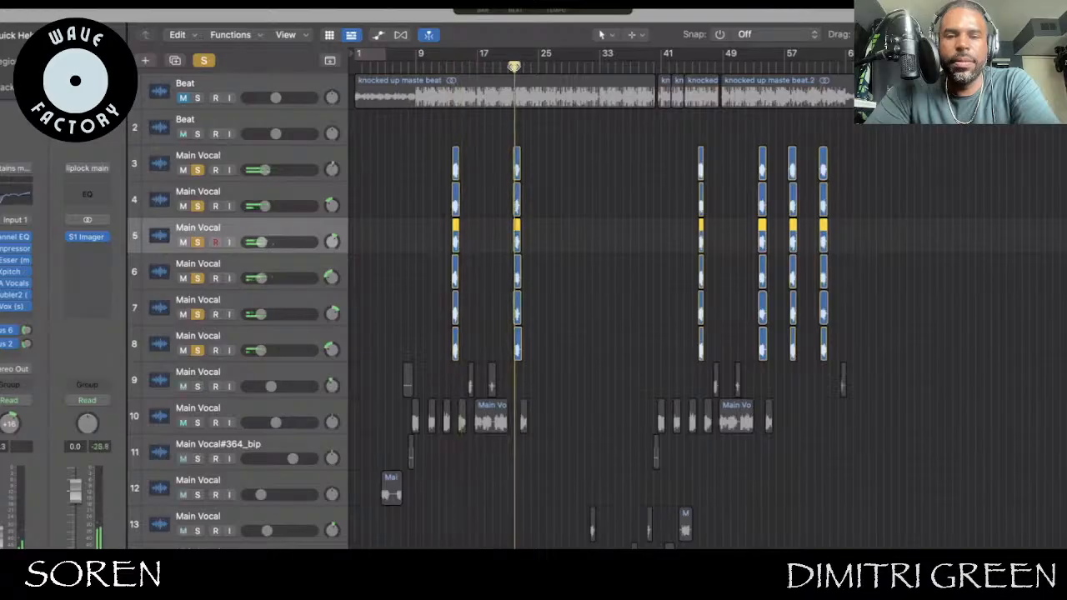
pyautogui.click(225, 160)
pyautogui.click(225, 267)
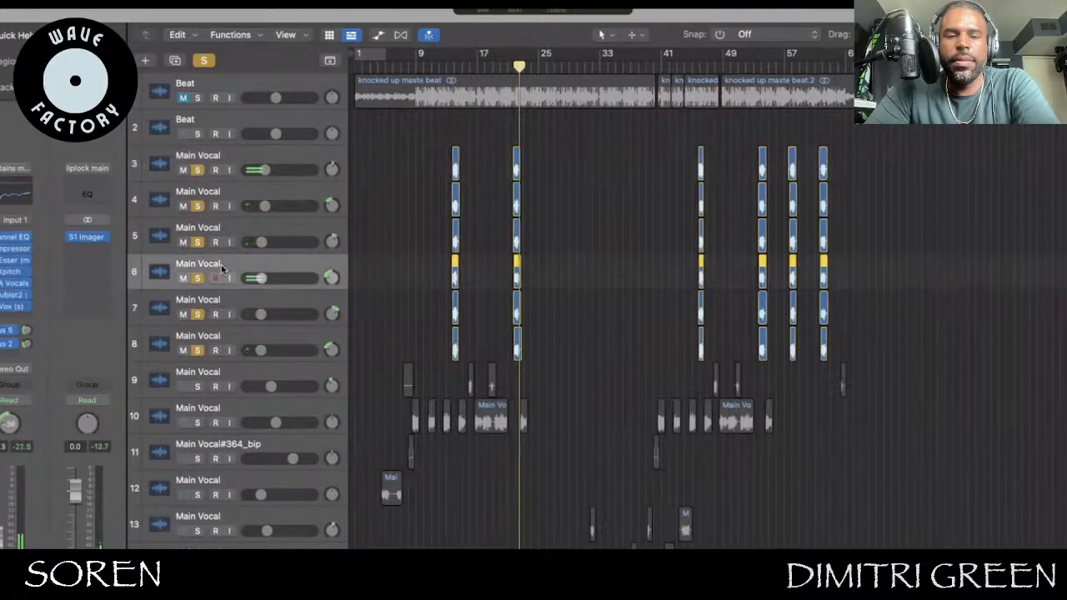
pyautogui.click(15, 332)
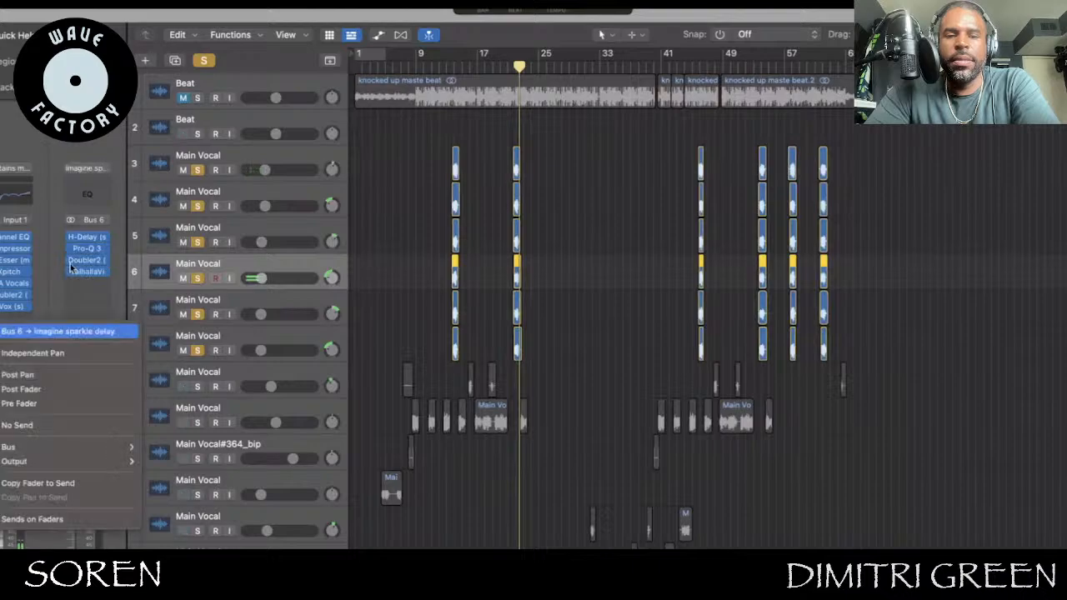
pyautogui.click(243, 297)
pyautogui.click(244, 297)
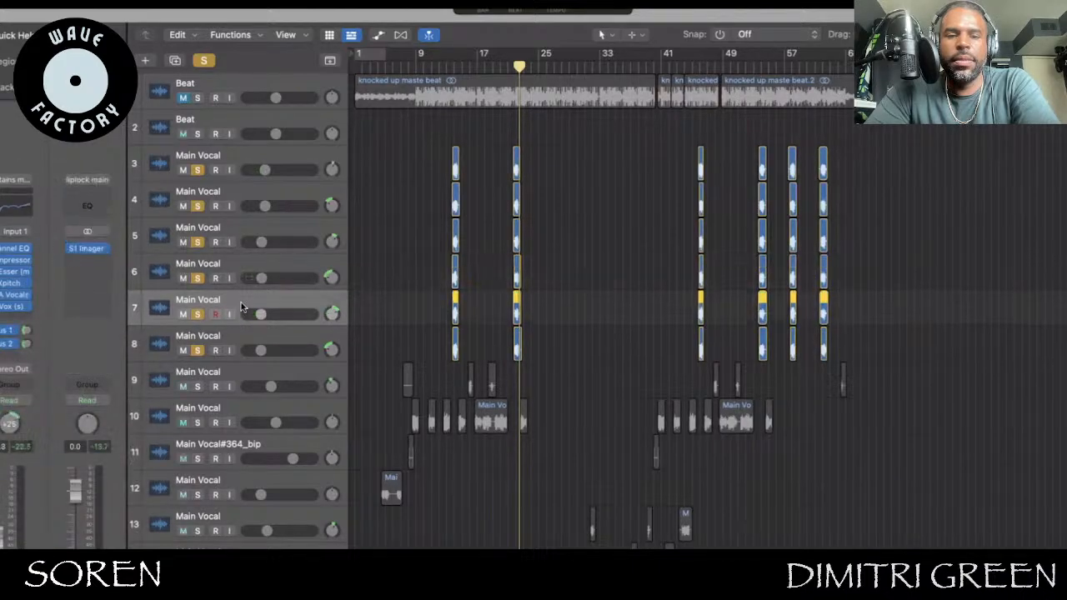
# Compare the channel strips of Main Vocal tracks 5, 4 and 3, with the playhead set just before the first stacked regions
pyautogui.click(244, 240)
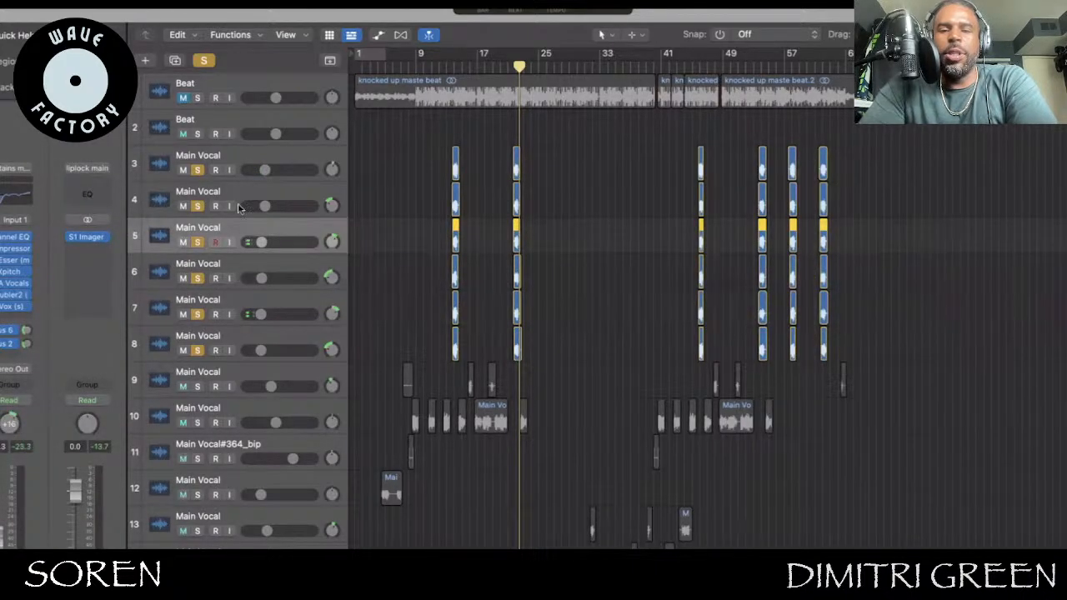
pyautogui.click(235, 199)
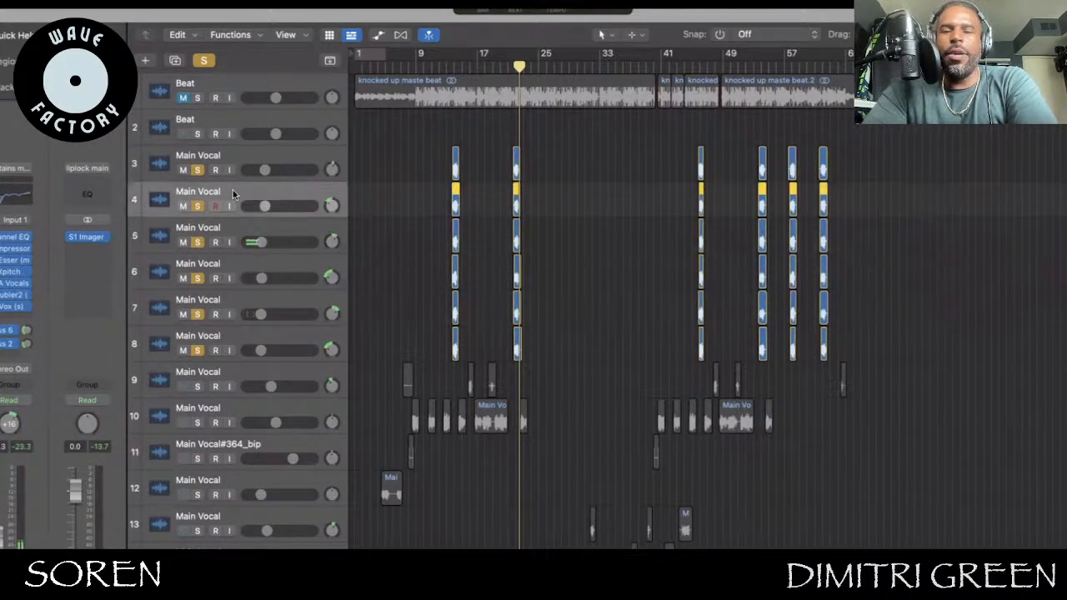
pyautogui.click(443, 59)
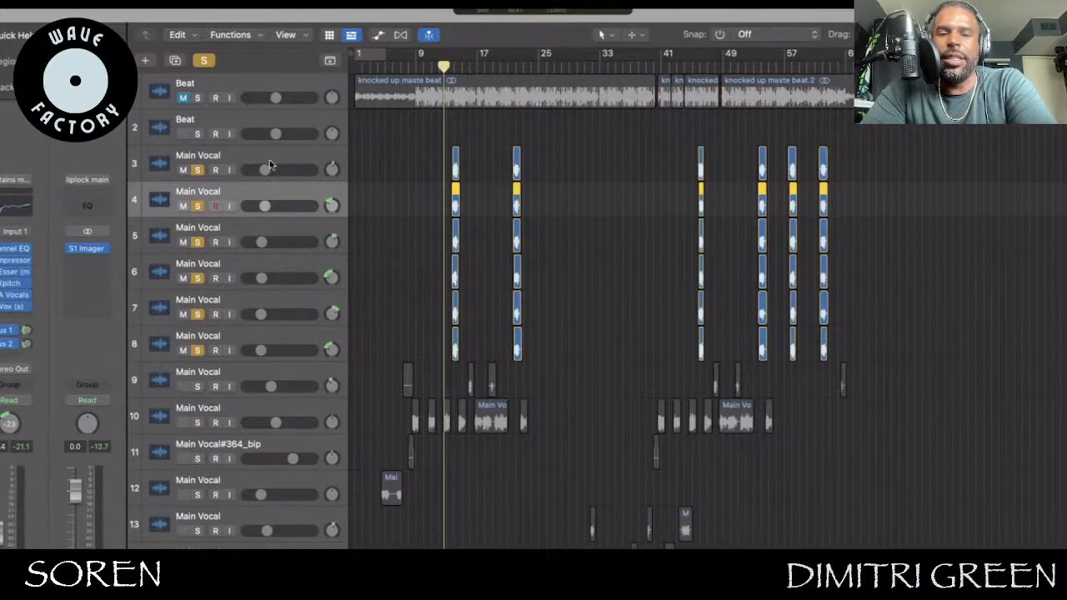
pyautogui.click(268, 159)
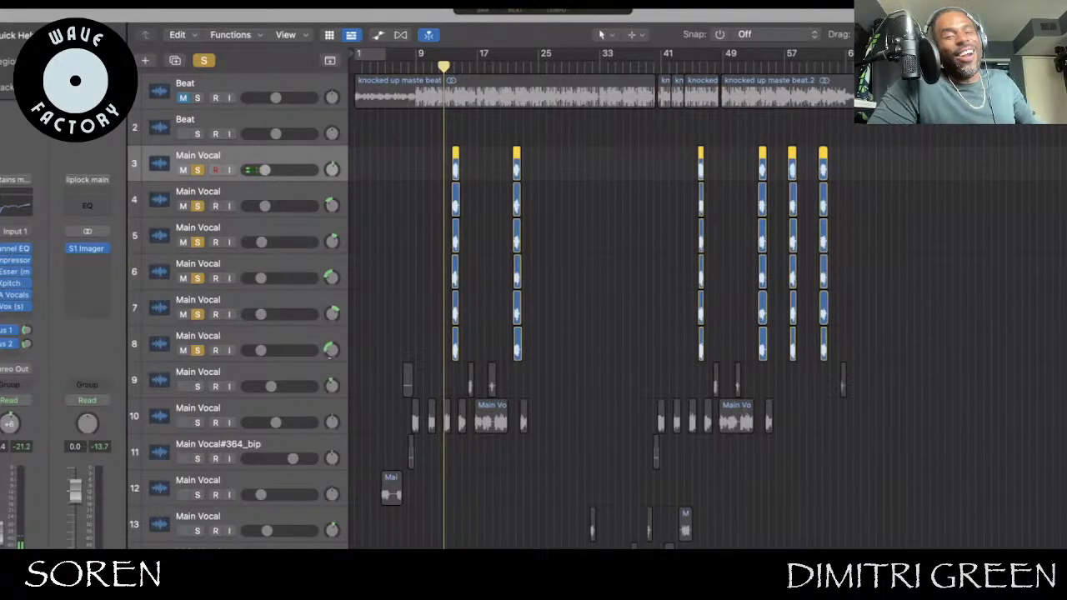
# Pan Main Vocal track 8 to -64 and track 7 further right, then play the soloed stack
pyautogui.click(329, 367)
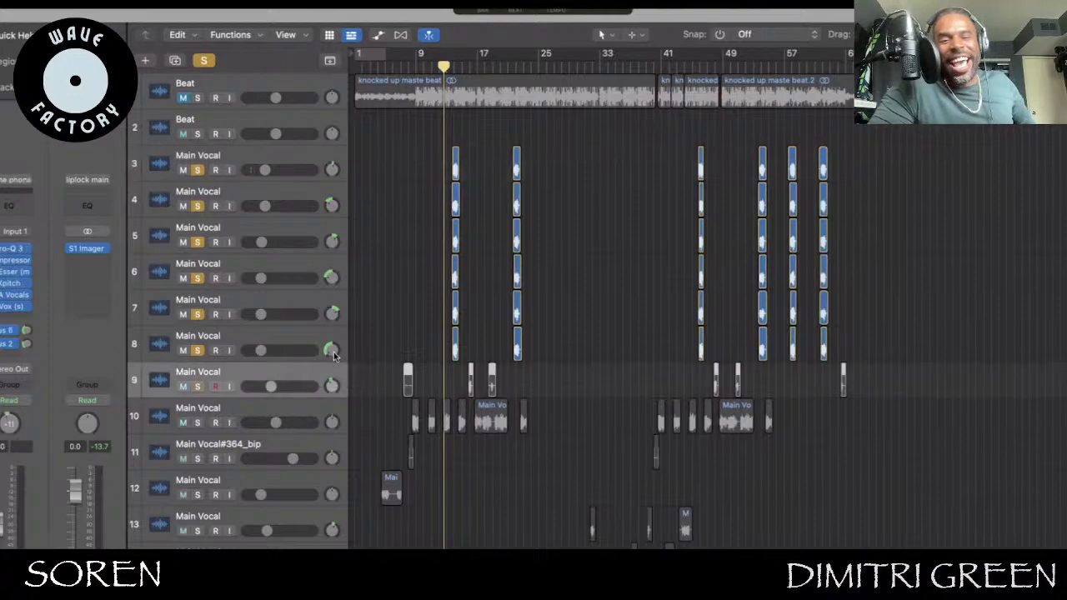
pyautogui.click(321, 338)
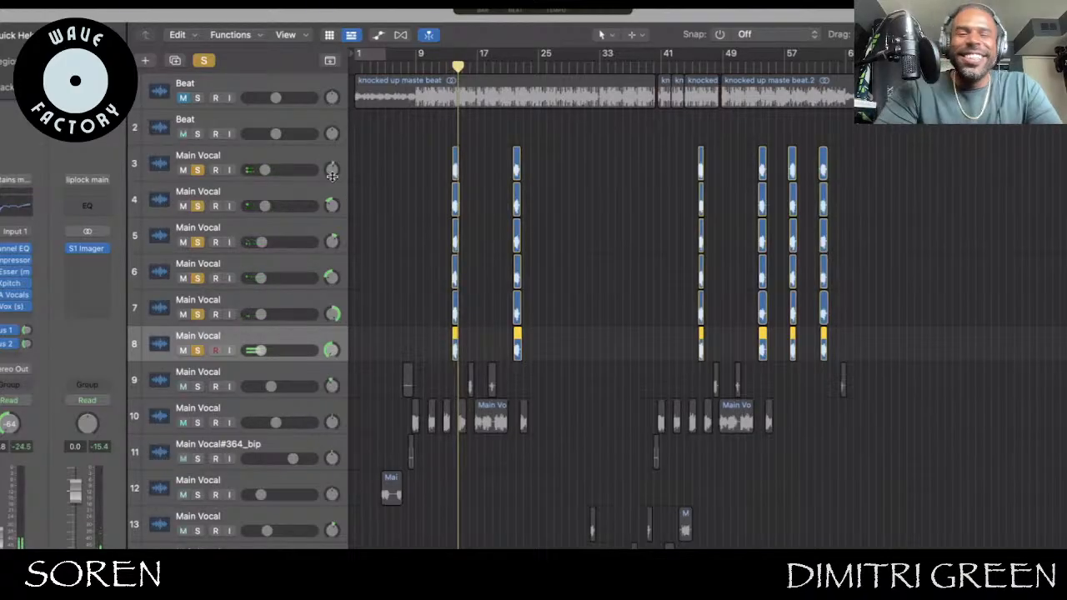
pyautogui.moveTo(332, 171)
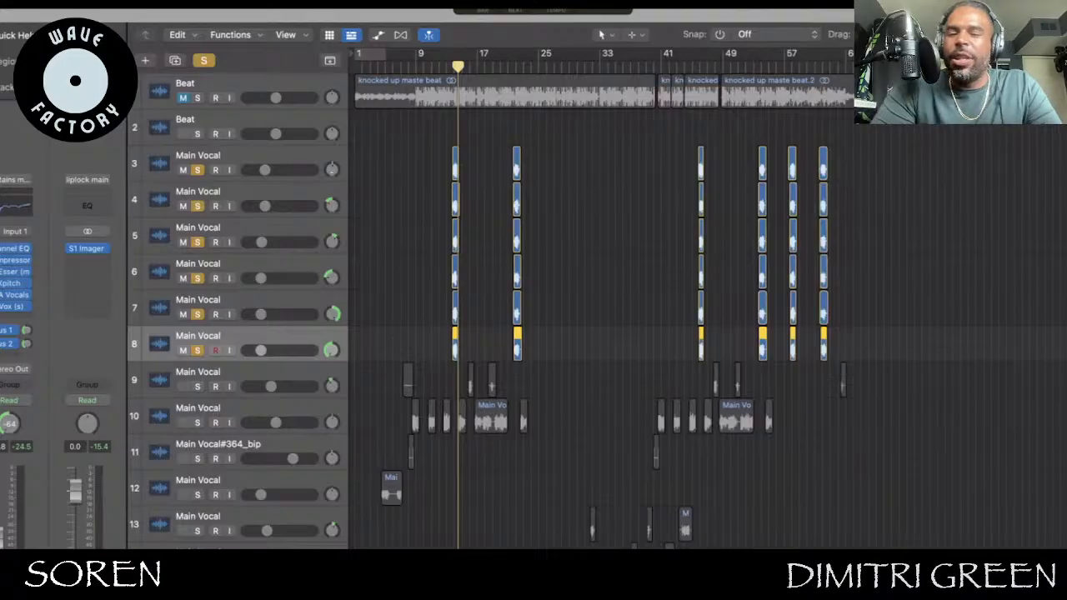
# Play the soloed vocal stack from just before its first regions and check the channel strips of Main Vocal tracks 3 and 5
pyautogui.moveTo(332, 205); pyautogui.dragTo(332, 280)
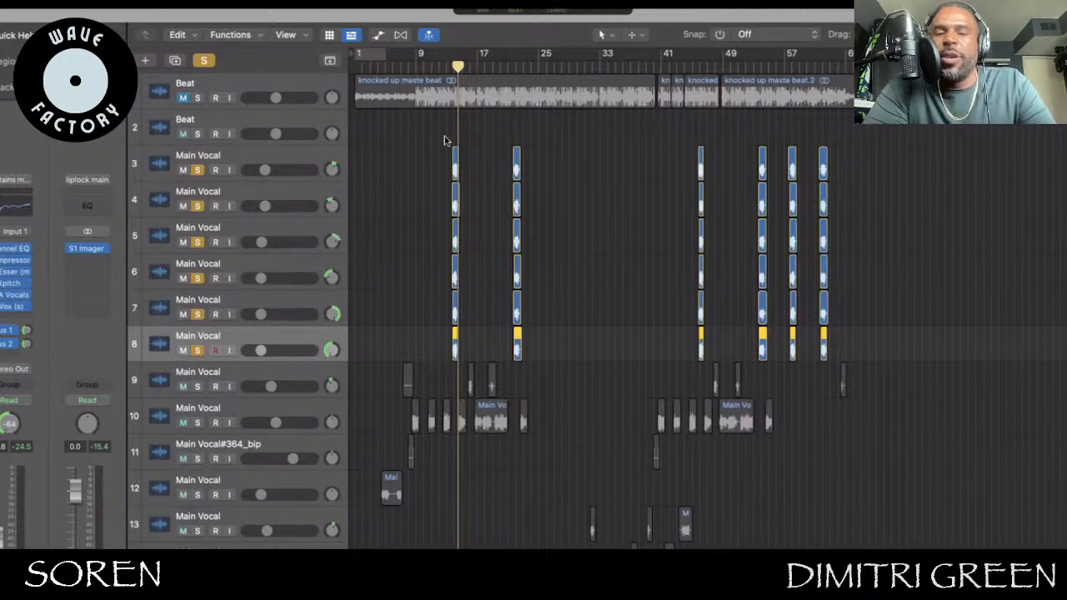
pyautogui.click(446, 67)
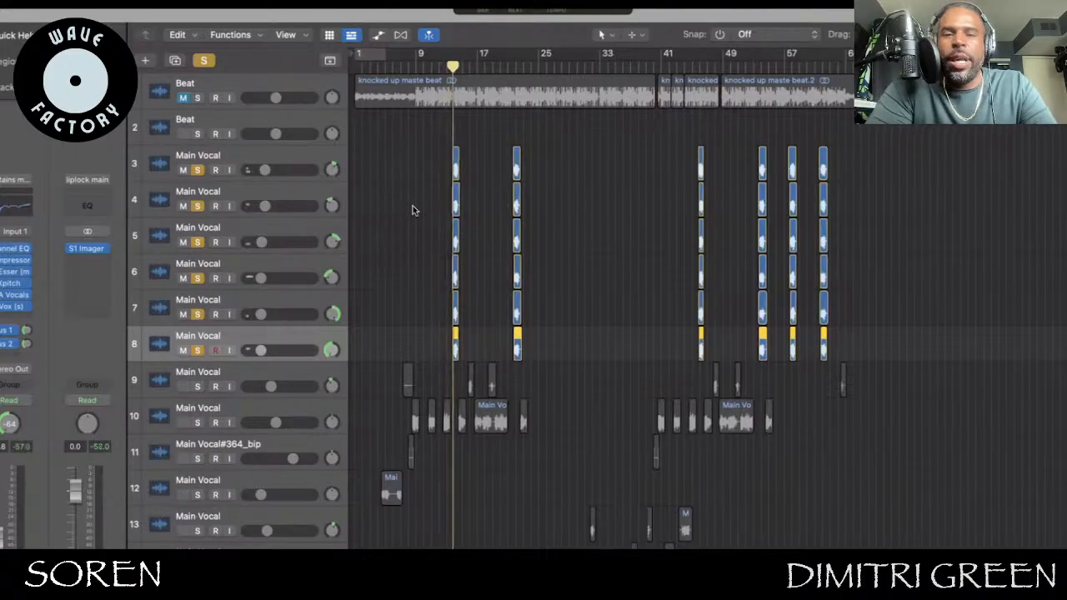
pyautogui.click(231, 156)
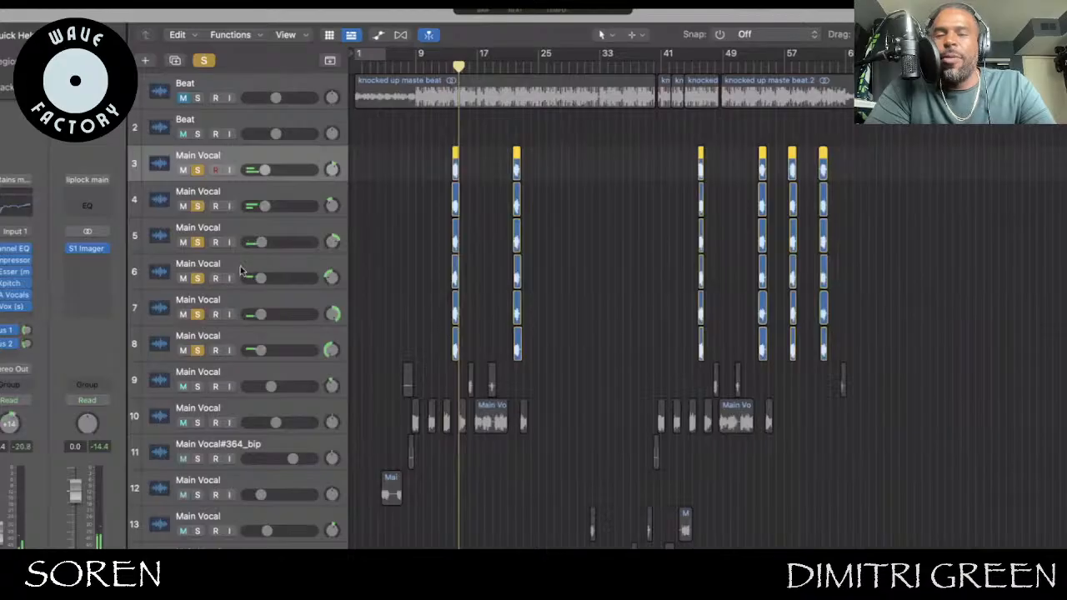
pyautogui.click(234, 232)
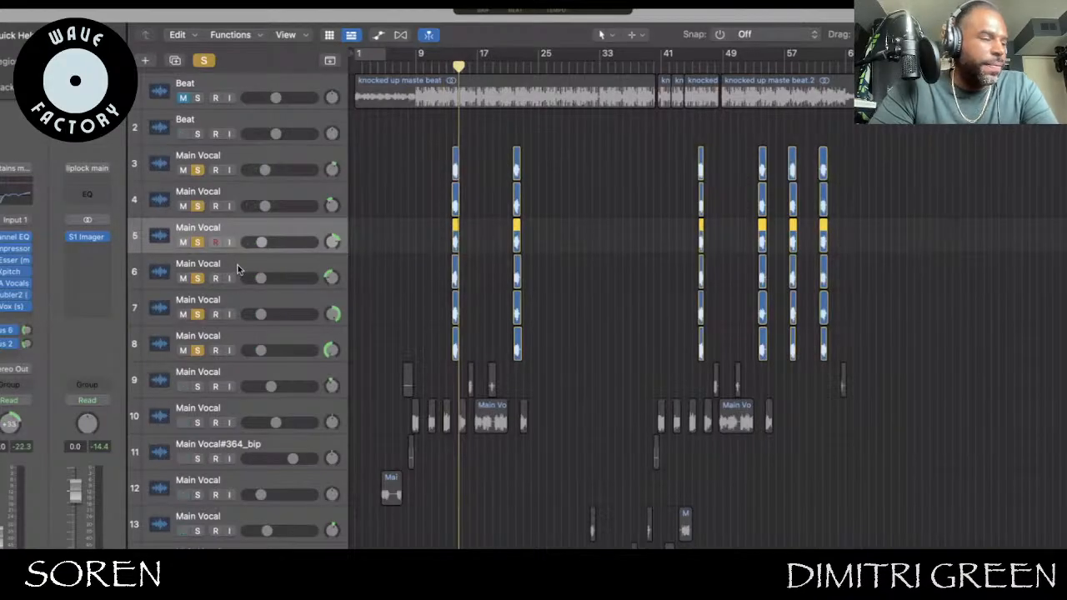
# Raise the volume of Main Vocal tracks 5 and 6 slightly together and replay the soloed stack from just before its first regions
pyautogui.keyDown('shift'); pyautogui.click(238, 269); pyautogui.keyUp('shift')
pyautogui.moveTo(250, 242); pyautogui.dragTo(255, 242)
pyautogui.click(446, 68)
pyautogui.press('space')
pyautogui.press('space')
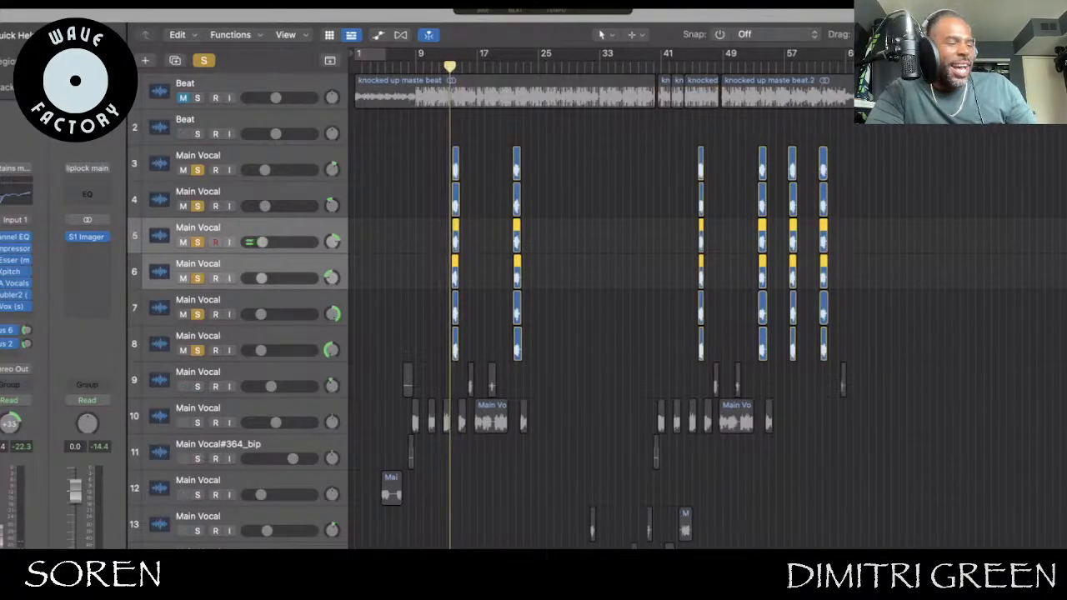
pyautogui.press('space')
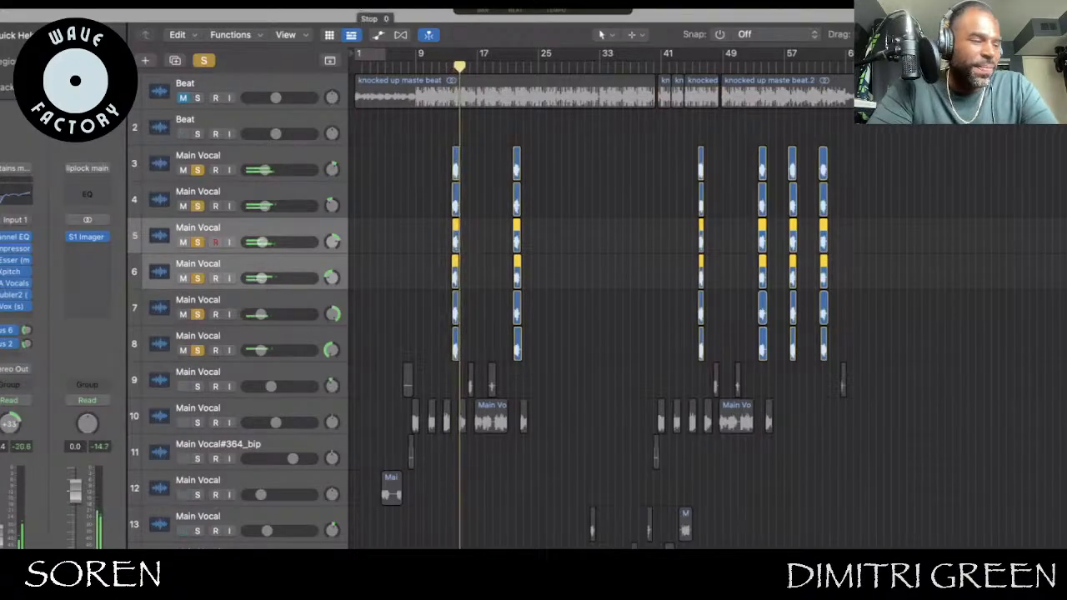
# Unsolo Main Vocal tracks 3 to 8, unmute the first Beat track and nudge the stack's volume up, with track 3 at -15.0
pyautogui.click(237, 162)
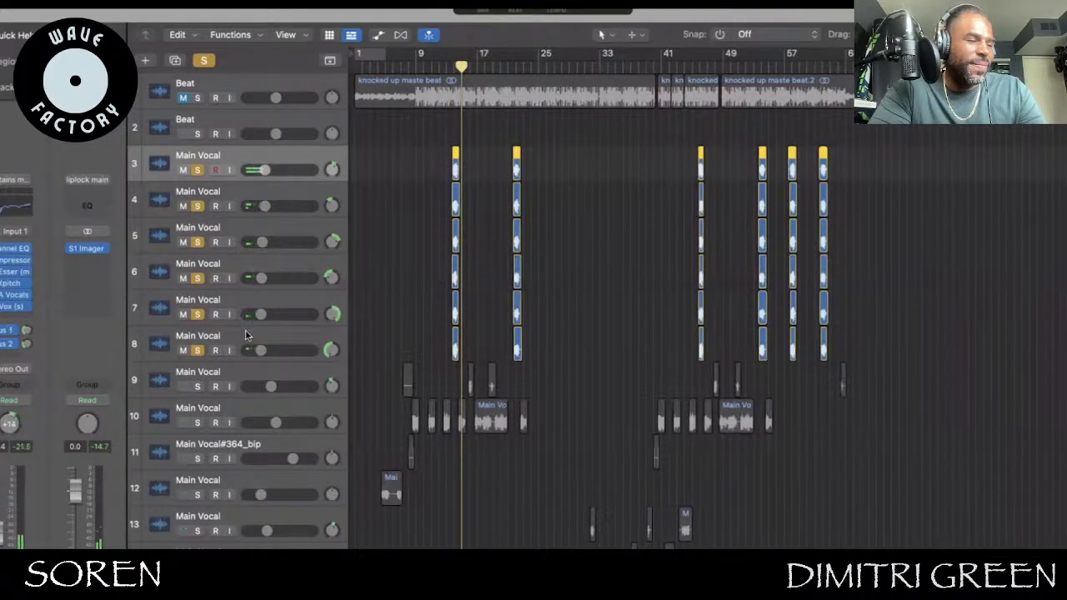
pyautogui.keyDown('shift'); pyautogui.click(190, 354); pyautogui.keyUp('shift')
pyautogui.click(198, 350)
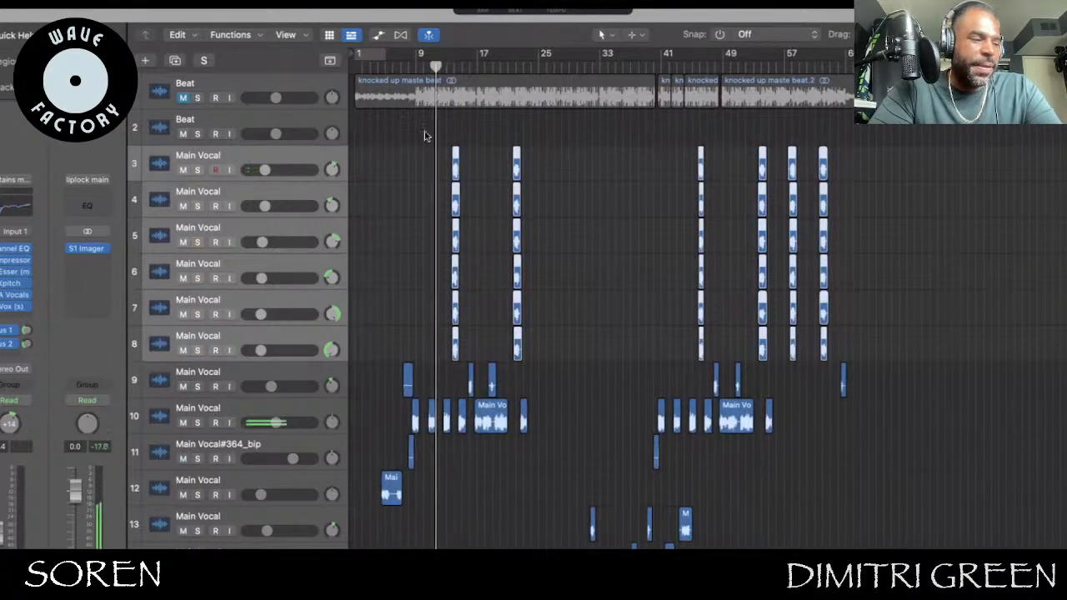
pyautogui.click(184, 98)
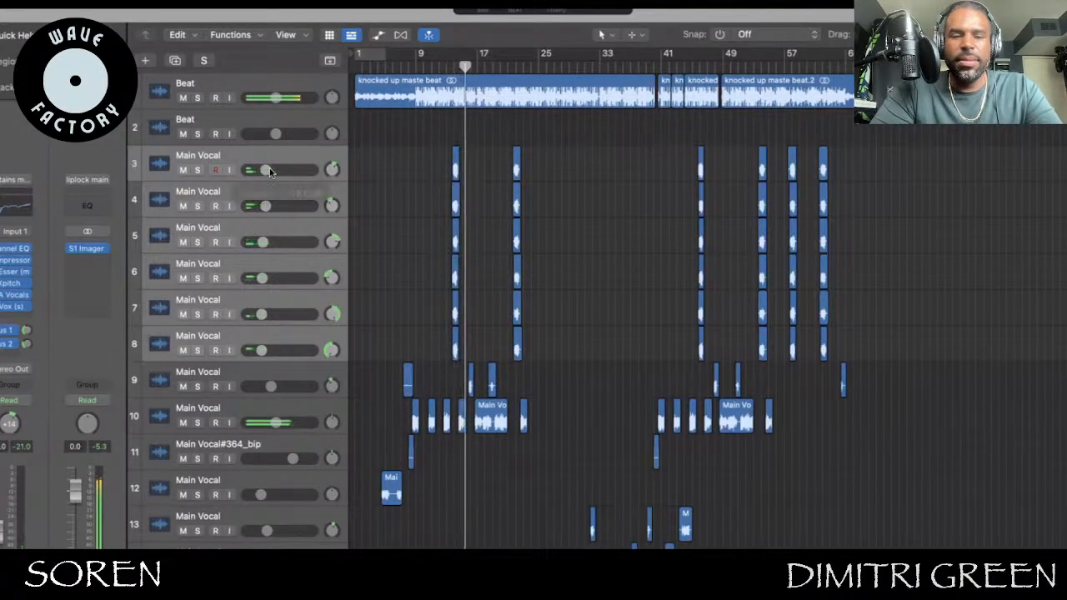
# Mute the first Beat track, listen to the vocals without it, and move the playhead back to bar 17
pyautogui.click(183, 99)
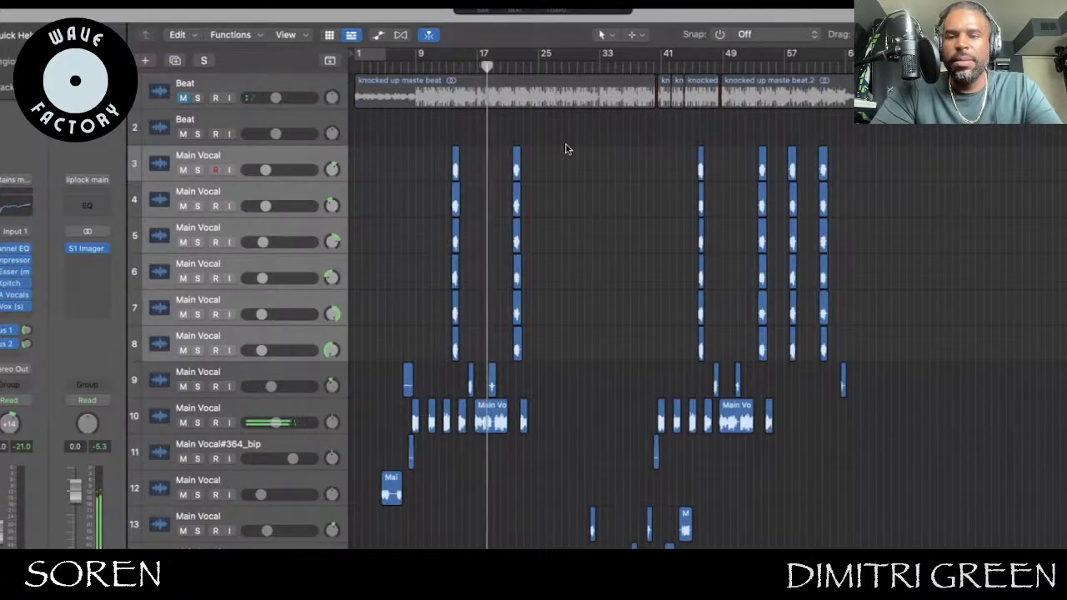
pyautogui.scroll(-1, 565, 148)
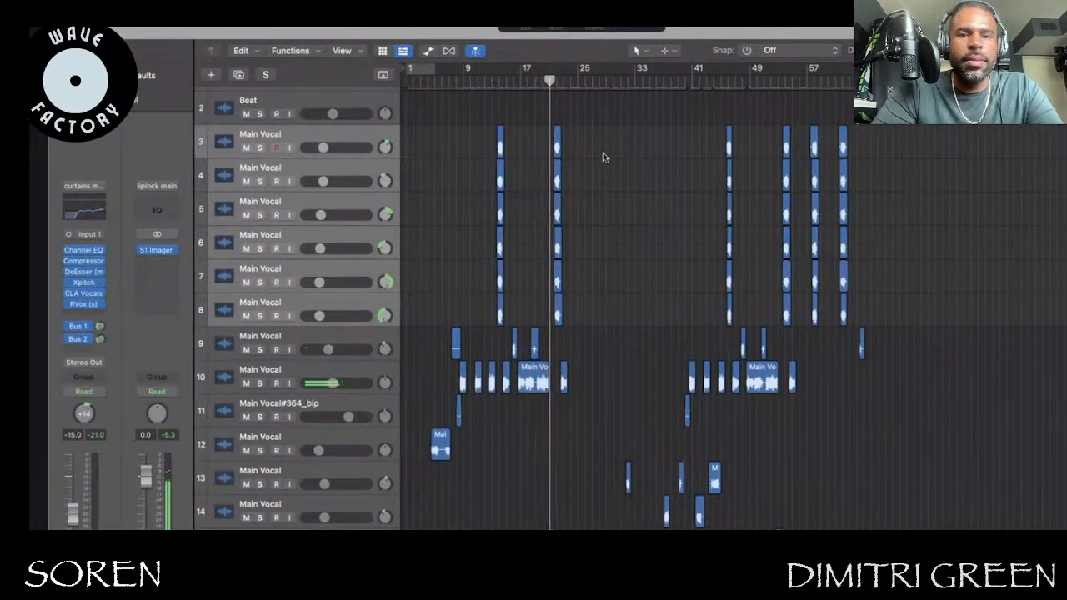
pyautogui.scroll(1, 603, 152)
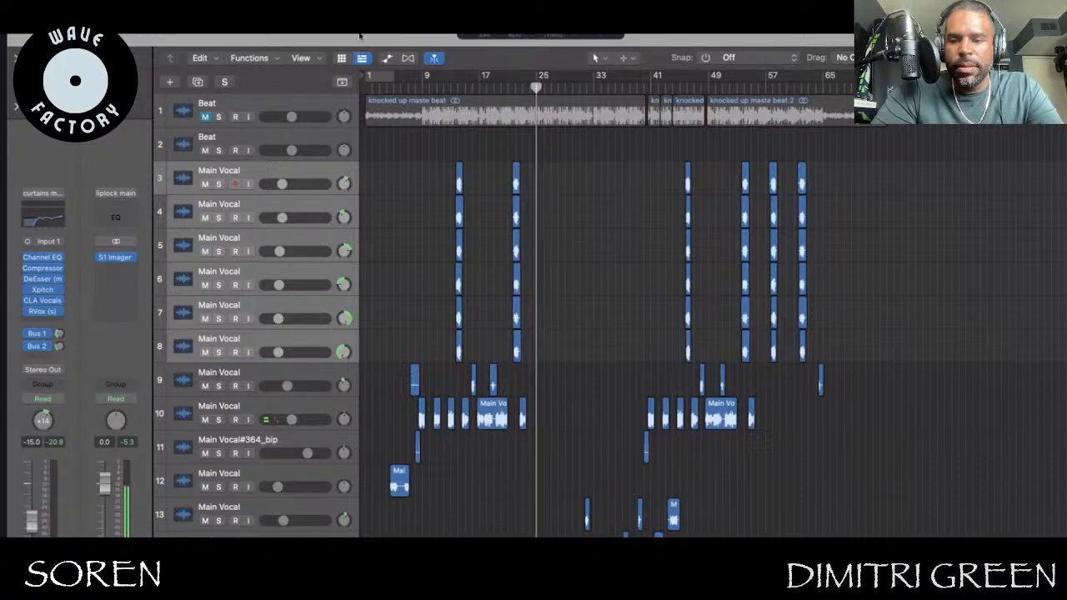
pyautogui.click(483, 89)
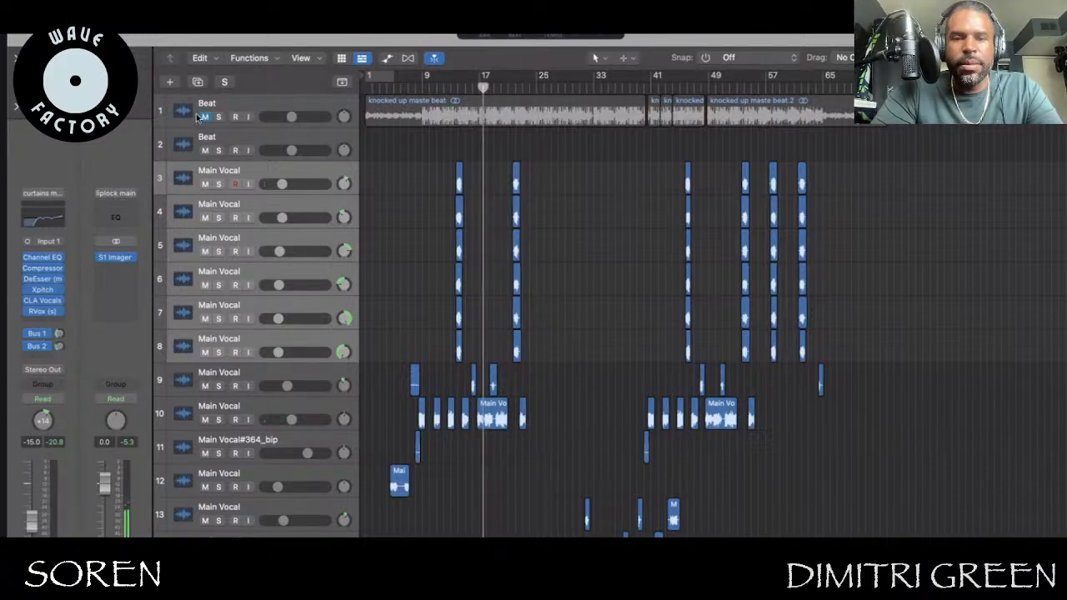
# Solo Main Vocal tracks 16 and 15 and play them from just before track 16's first region
pyautogui.scroll(-10, 500, 240)
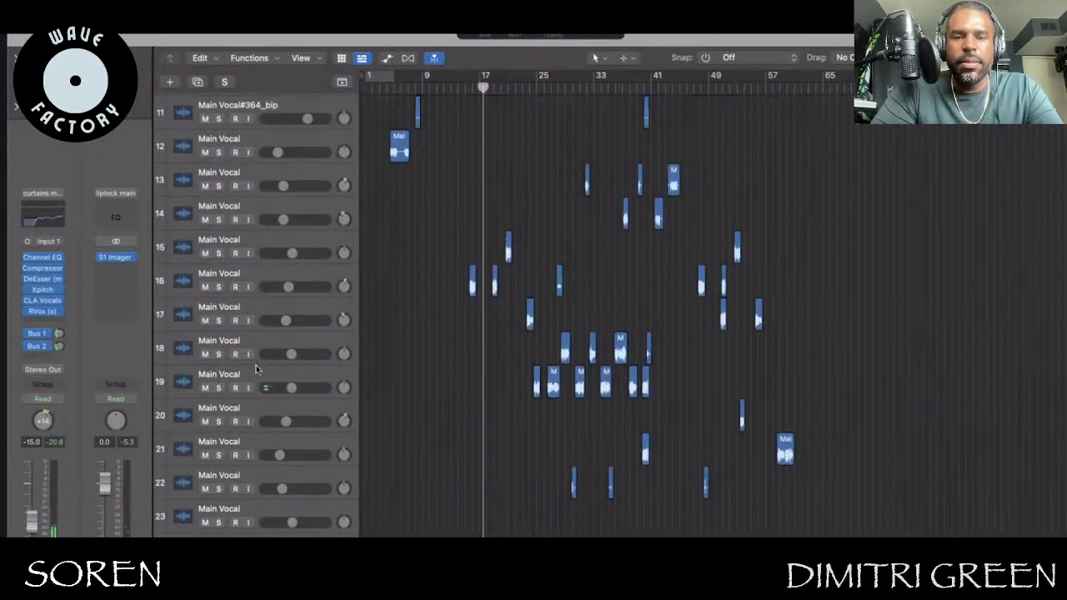
pyautogui.click(218, 286)
pyautogui.click(465, 87)
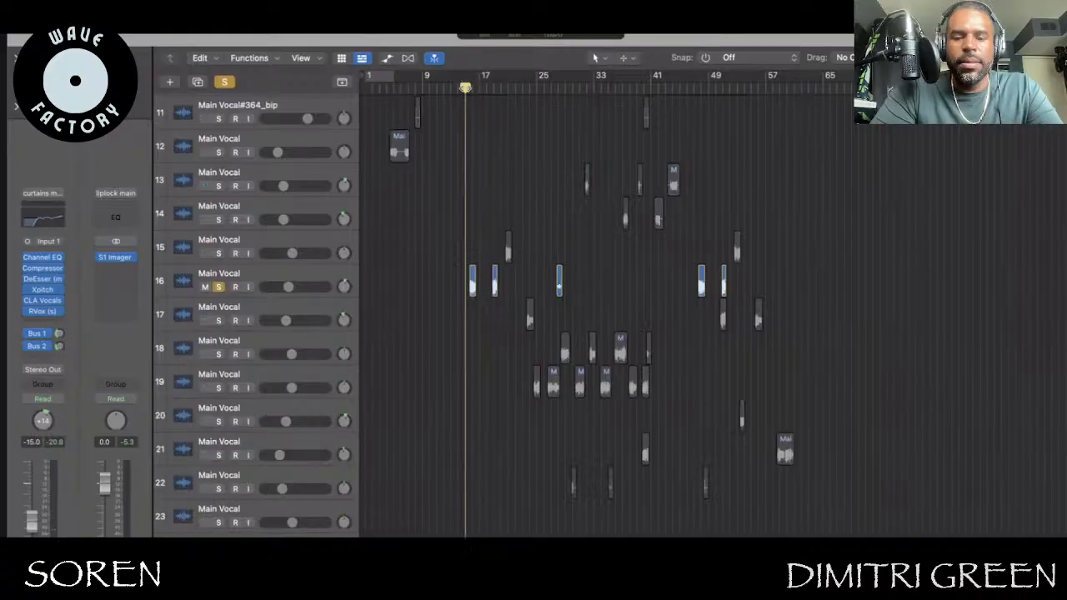
pyautogui.click(218, 253)
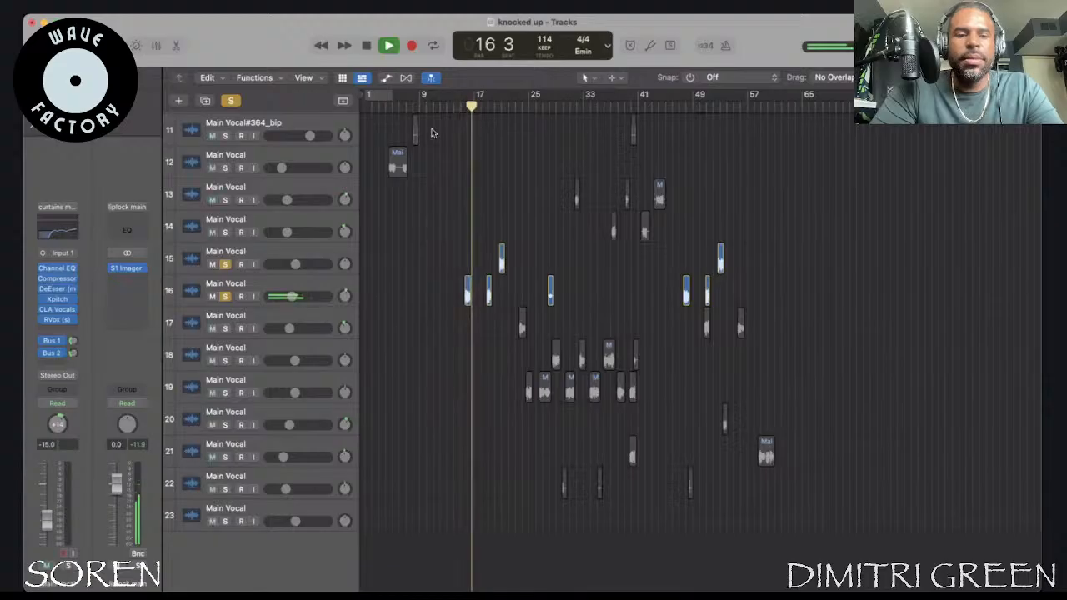
pyautogui.press('space')
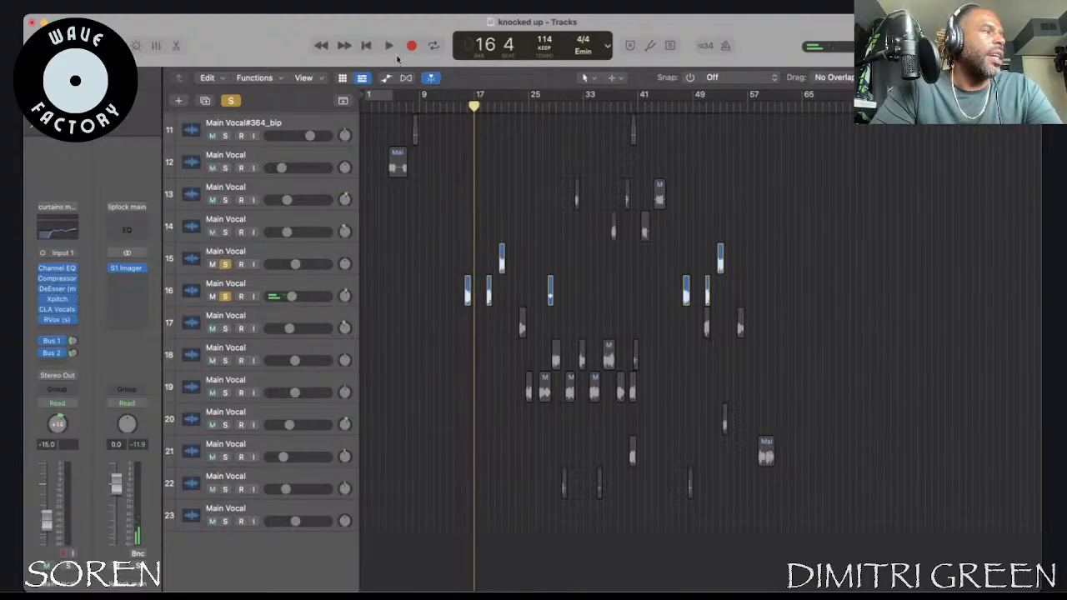
pyautogui.click(387, 46)
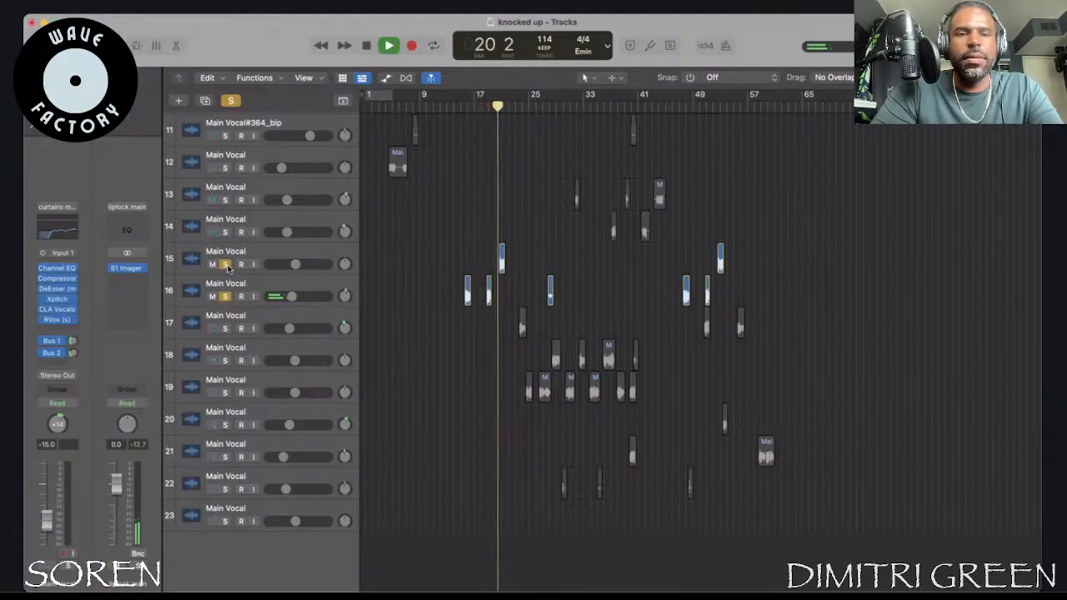
# Unsolo Main Vocal tracks 15 and 16, unmute the first Beat track and select it, playing the full mix through the stacked vocals
pyautogui.click(226, 297)
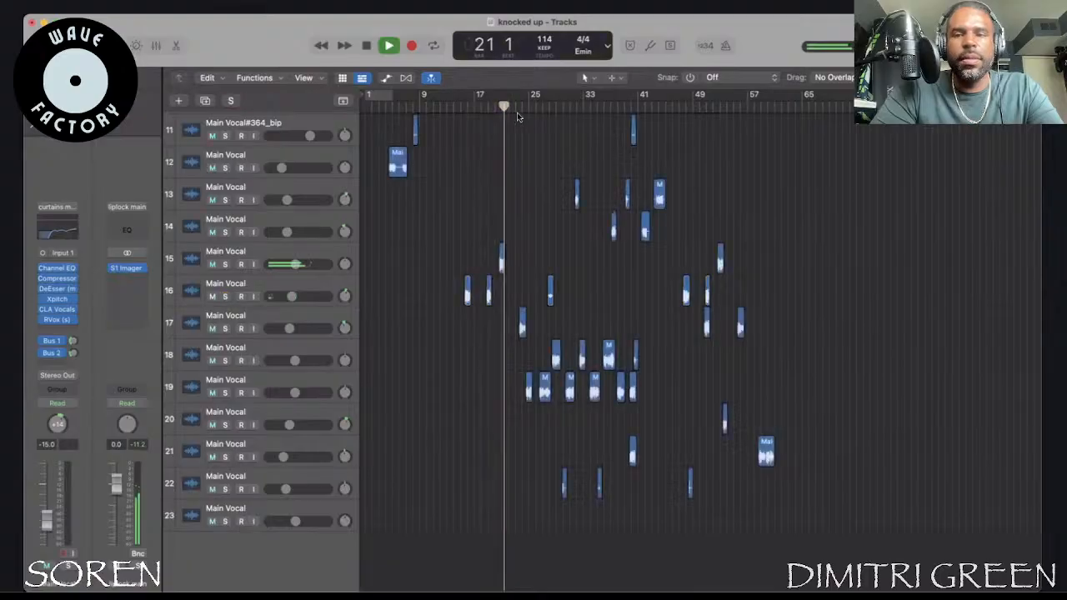
pyautogui.press('space')
pyautogui.press('space')
pyautogui.scroll(10, 462, 159)
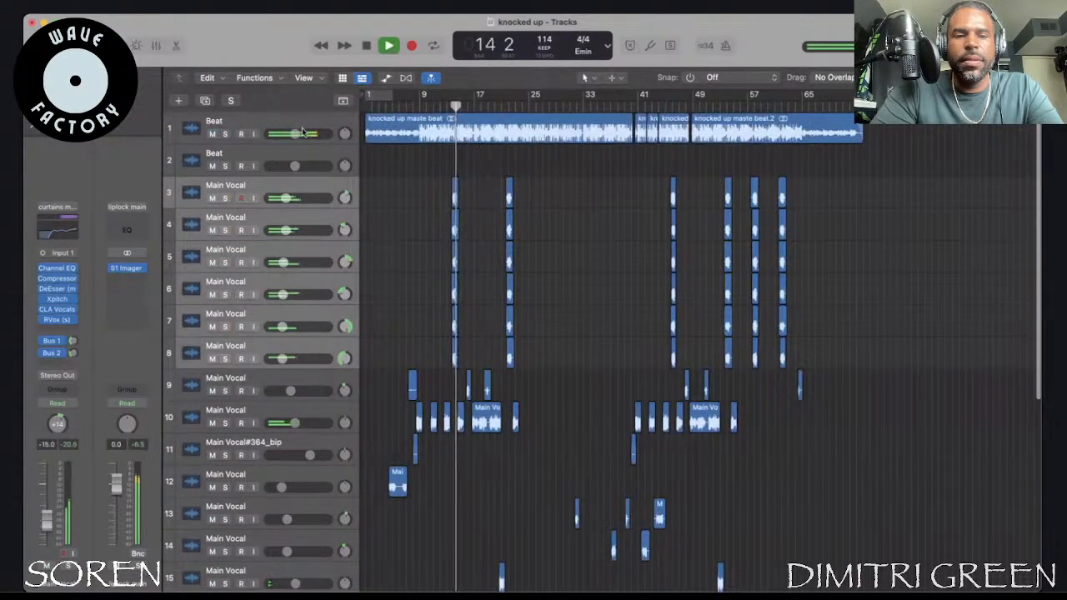
pyautogui.click(282, 121)
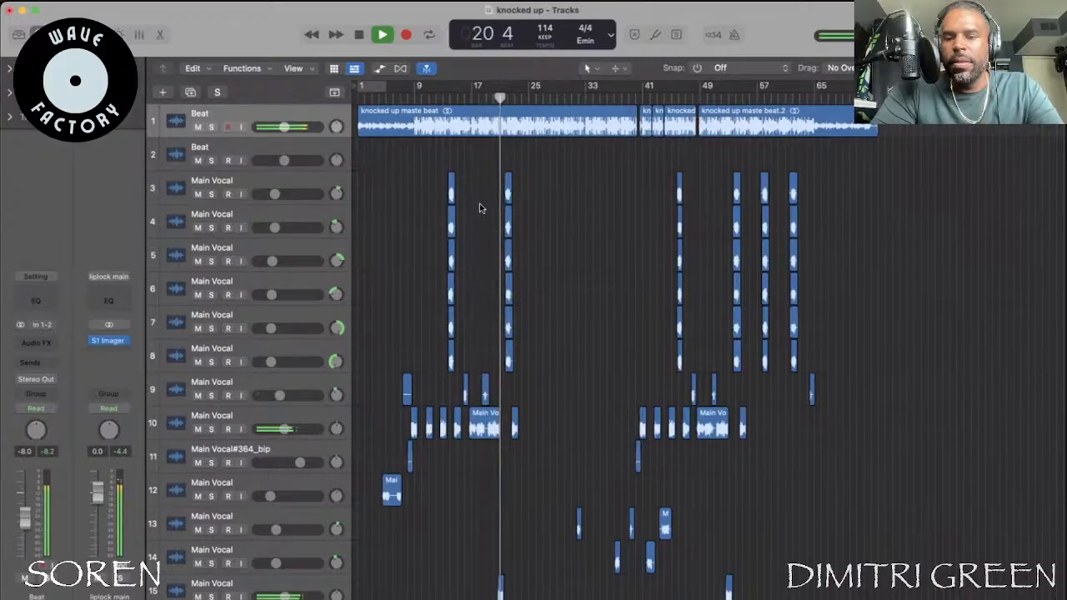
pyautogui.click(358, 34)
# Play the full mix from bar 7, just before the first region on Main Vocal track 9
pyautogui.click(407, 94)
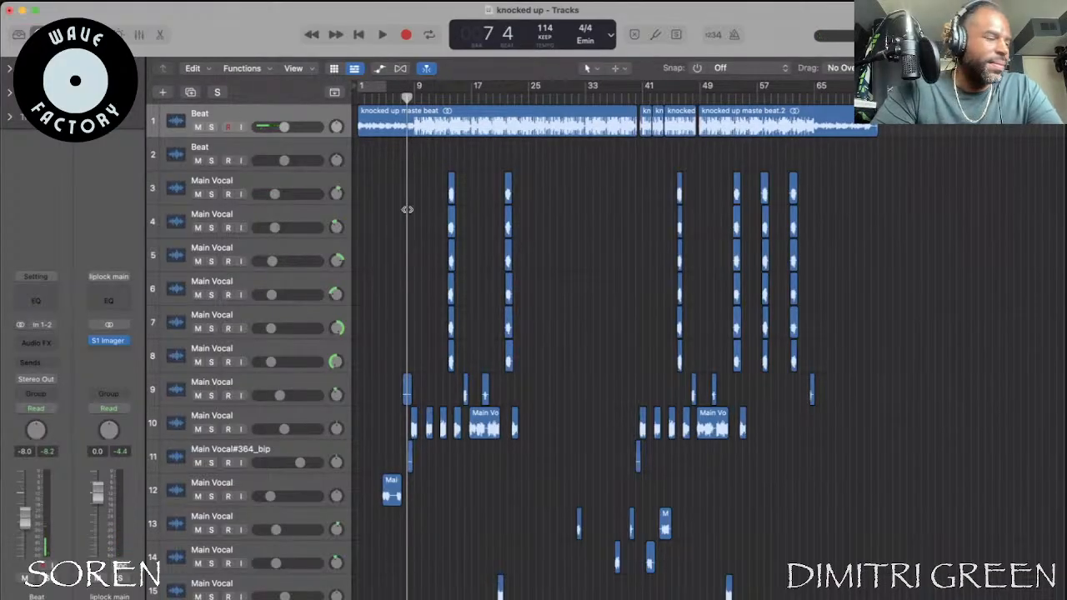
pyautogui.click(386, 38)
pyautogui.click(404, 98)
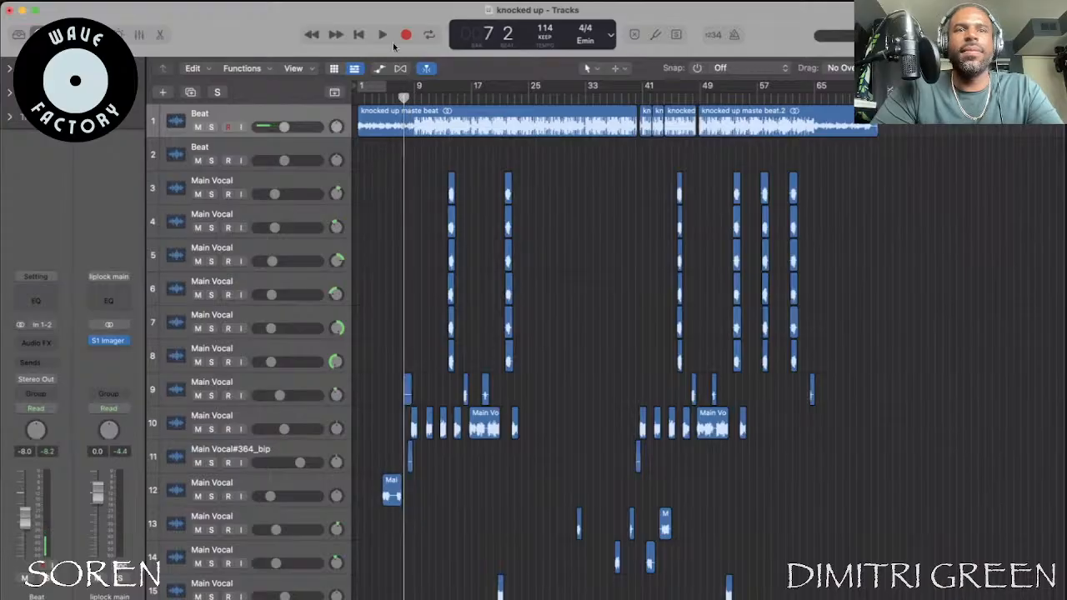
pyautogui.click(383, 36)
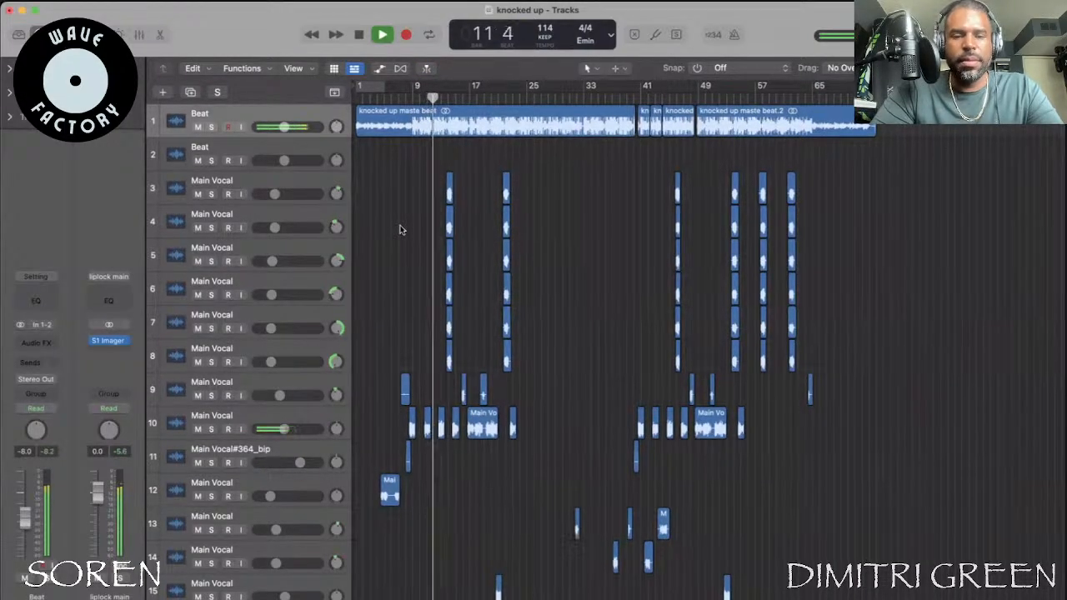
pyautogui.hscroll(1, 401, 229)
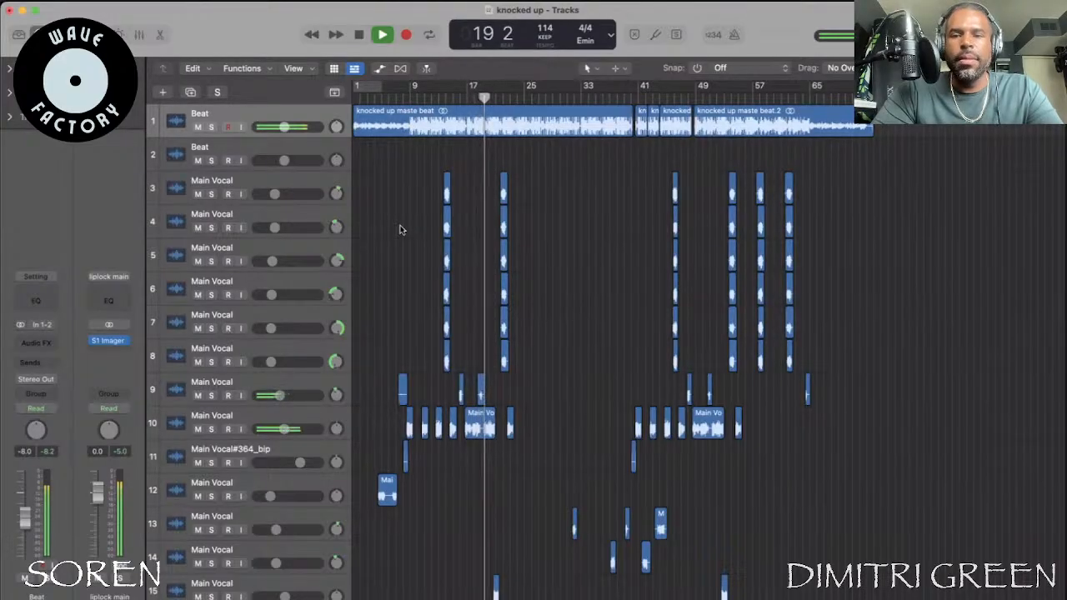
# Stop playback, move the playhead to bar 15 beat 2 and play the full mix into the second group of stacked vocals
pyautogui.click(361, 35)
pyautogui.click(404, 99)
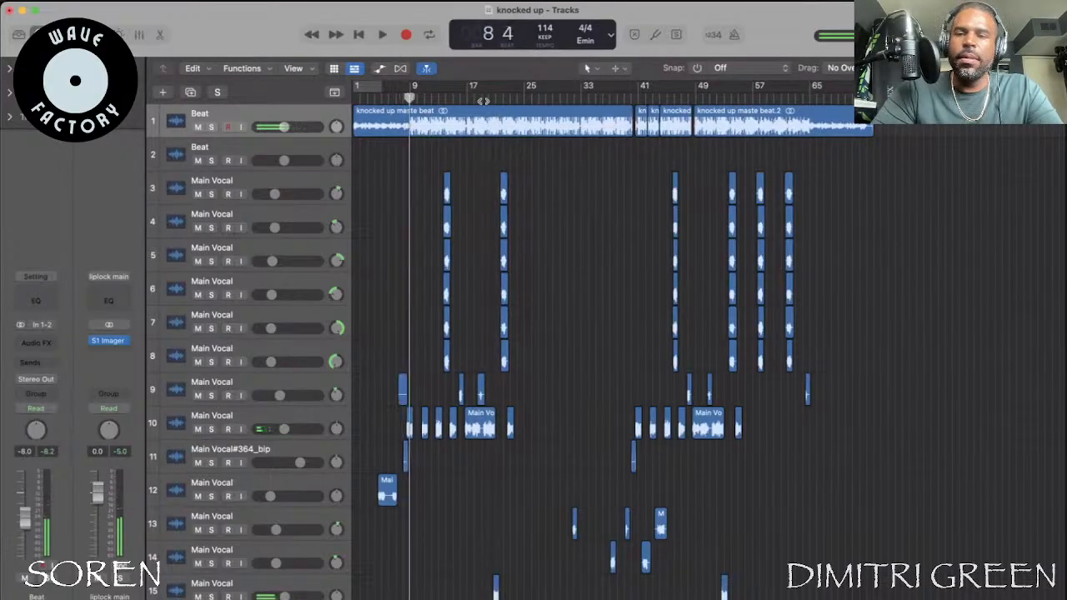
pyautogui.click(451, 100)
pyautogui.click(463, 99)
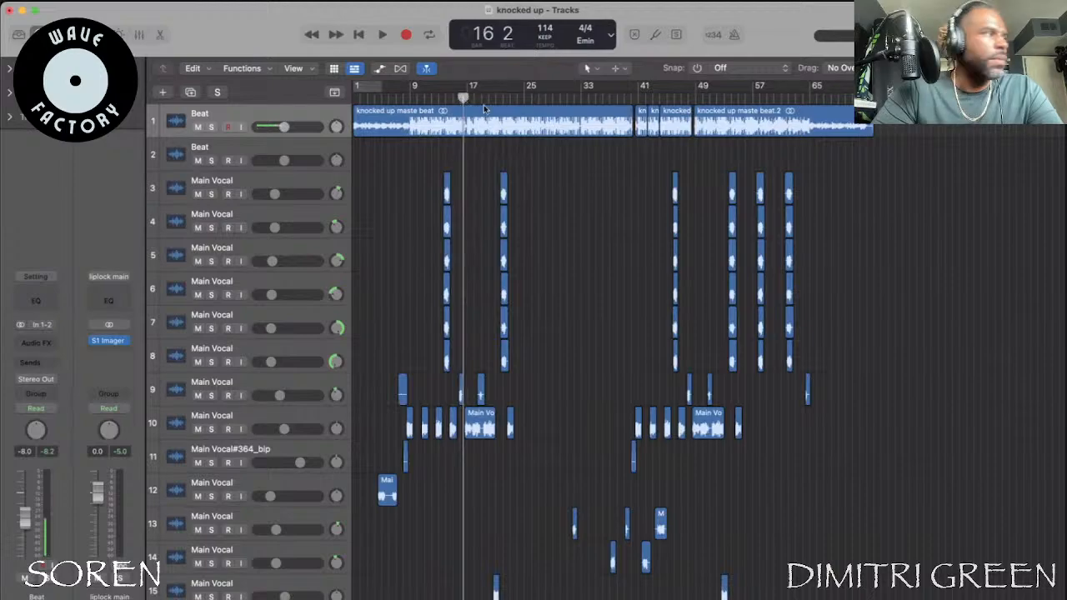
pyautogui.click(465, 99)
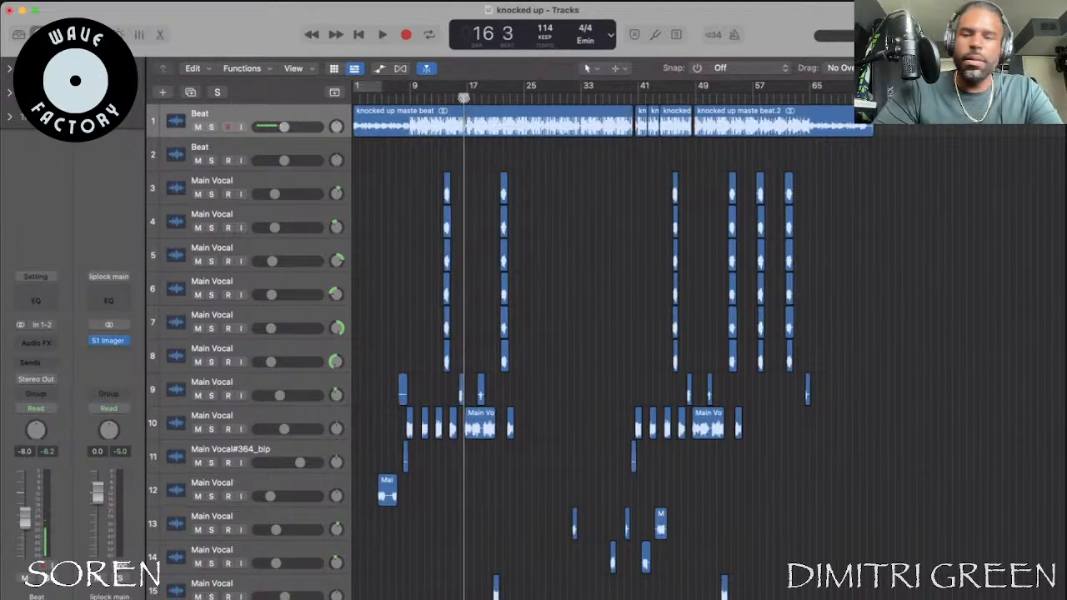
pyautogui.click(455, 99)
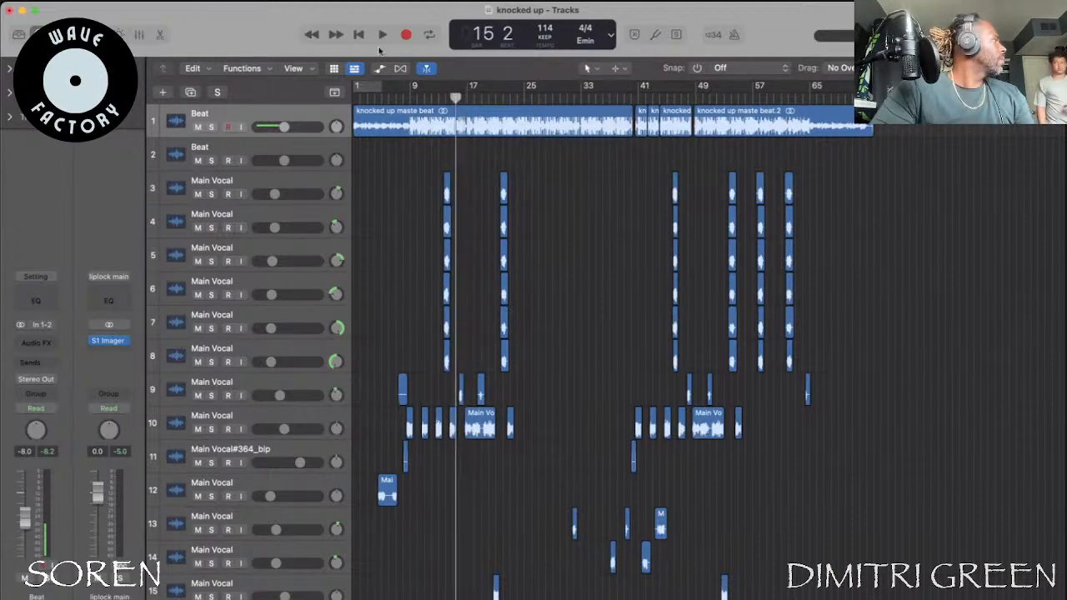
pyautogui.click(383, 36)
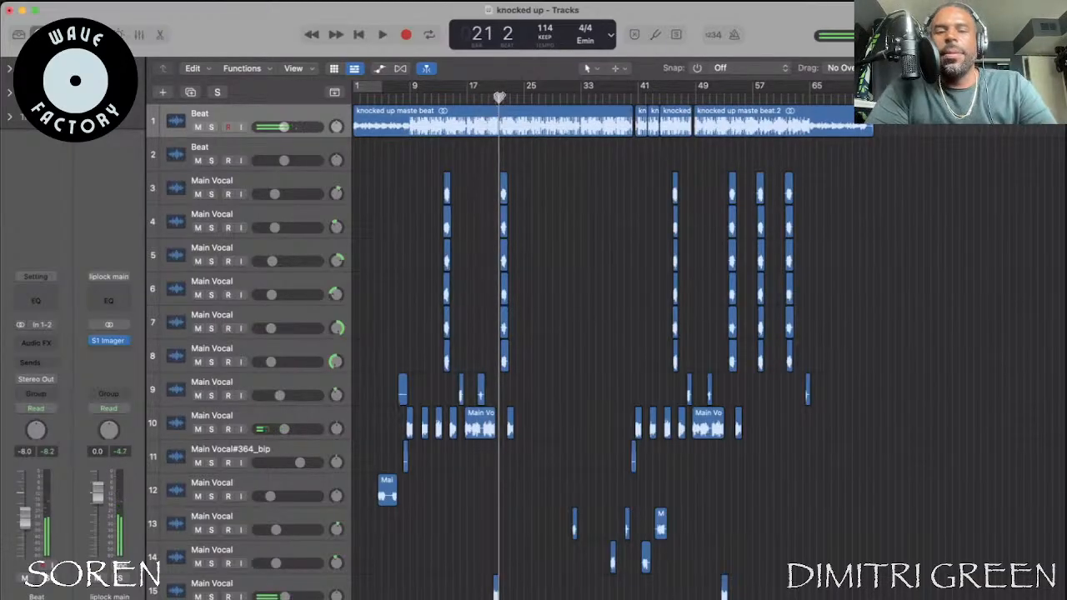
# Set the playhead at bar 22 beat 4 and save the project
pyautogui.moveTo(506, 96); pyautogui.dragTo(508, 97)
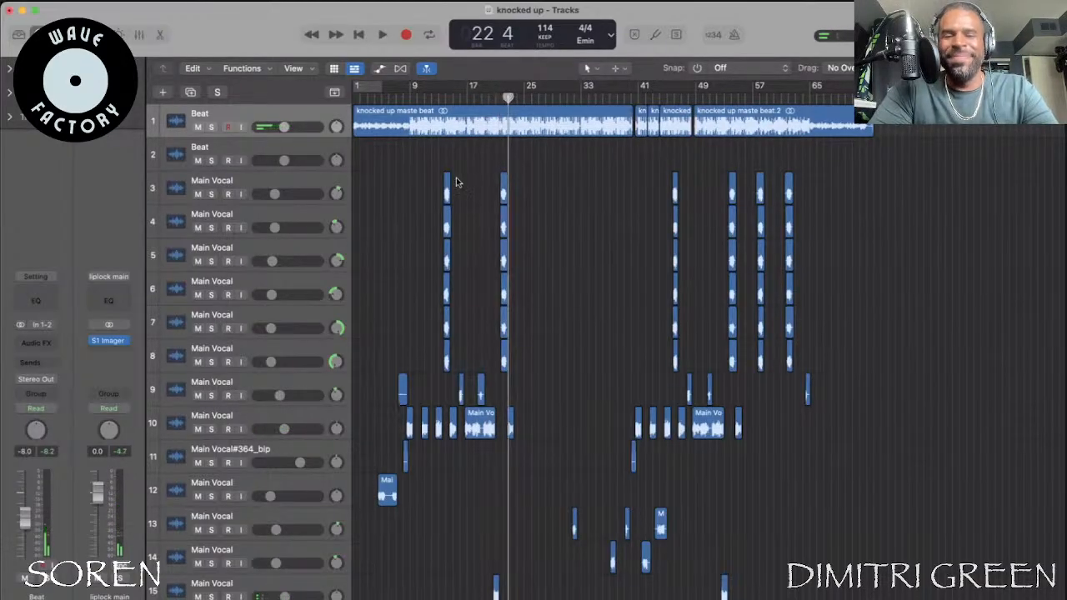
pyautogui.click(90, 1)
pyautogui.click(125, 102)
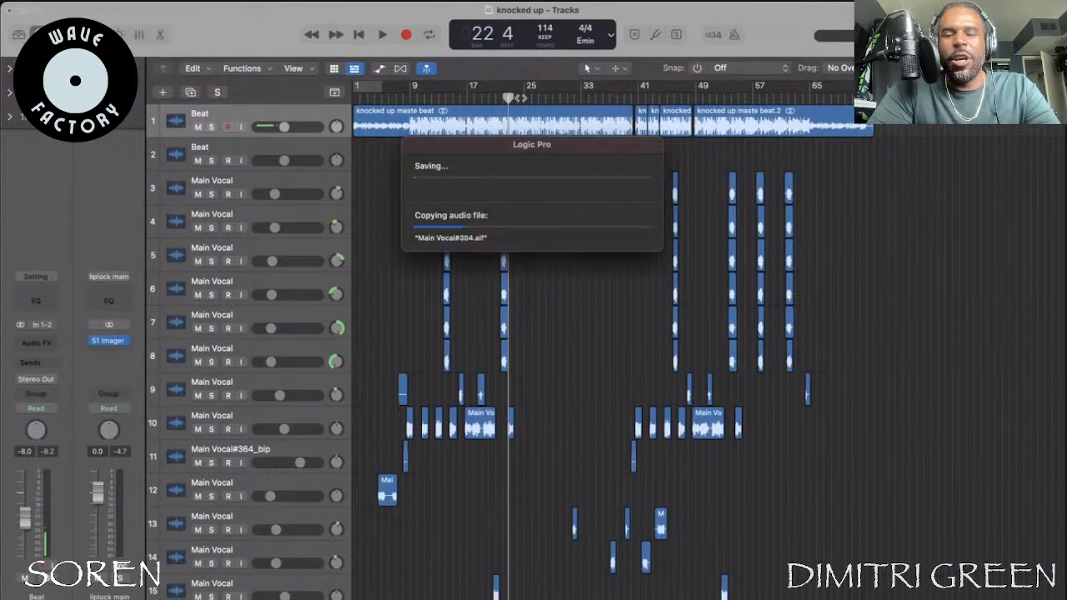
# Place the playhead at bar 23 beat 3 and look over the vocal regions that follow it
pyautogui.click(520, 98)
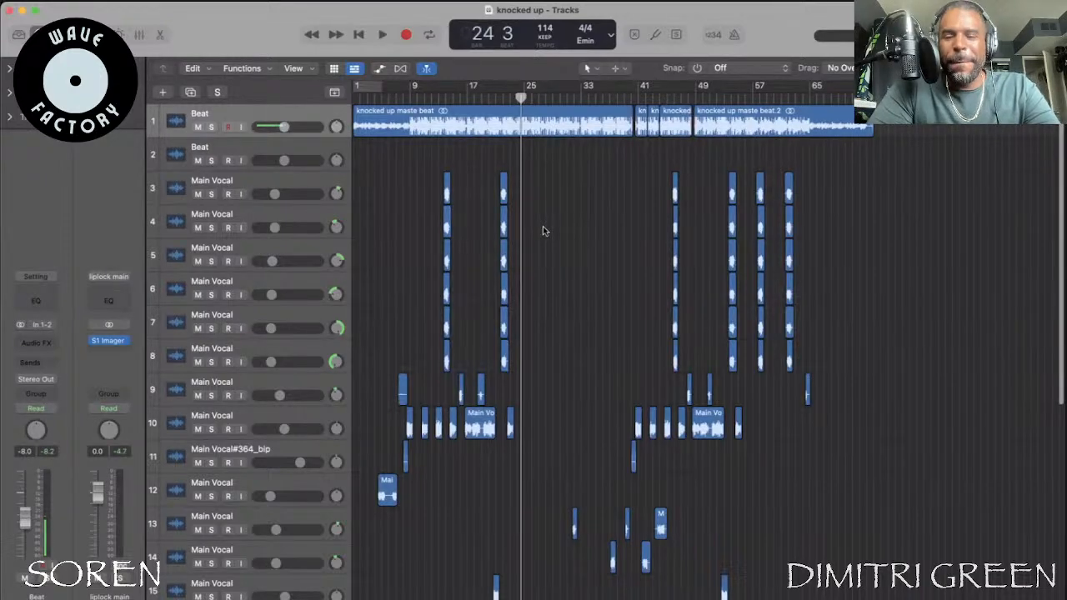
pyautogui.click(514, 96)
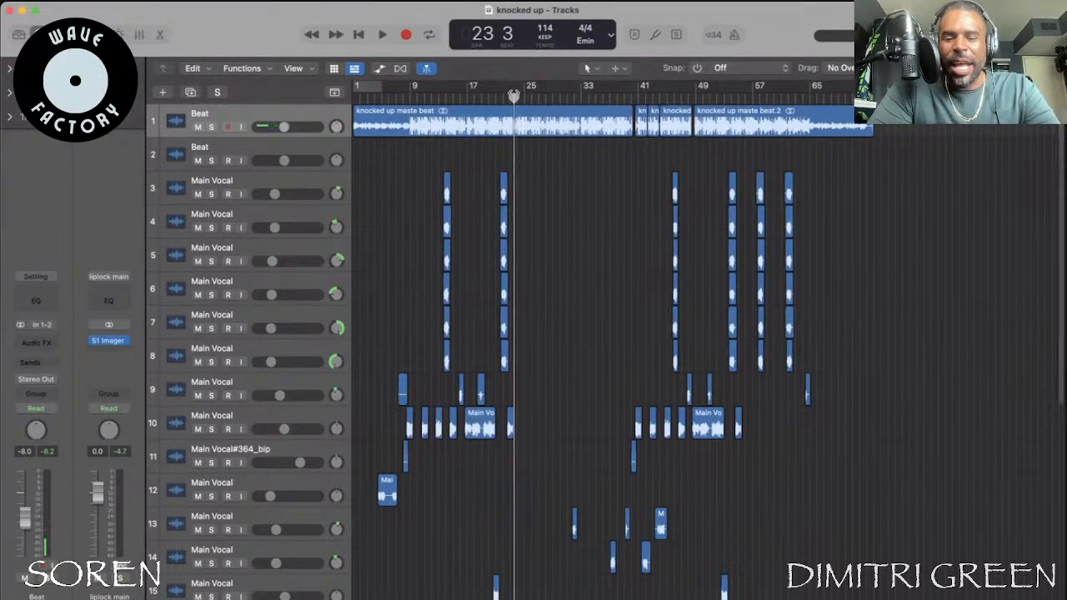
pyautogui.scroll(-5, 540, 186)
pyautogui.hscroll(5, 540, 186)
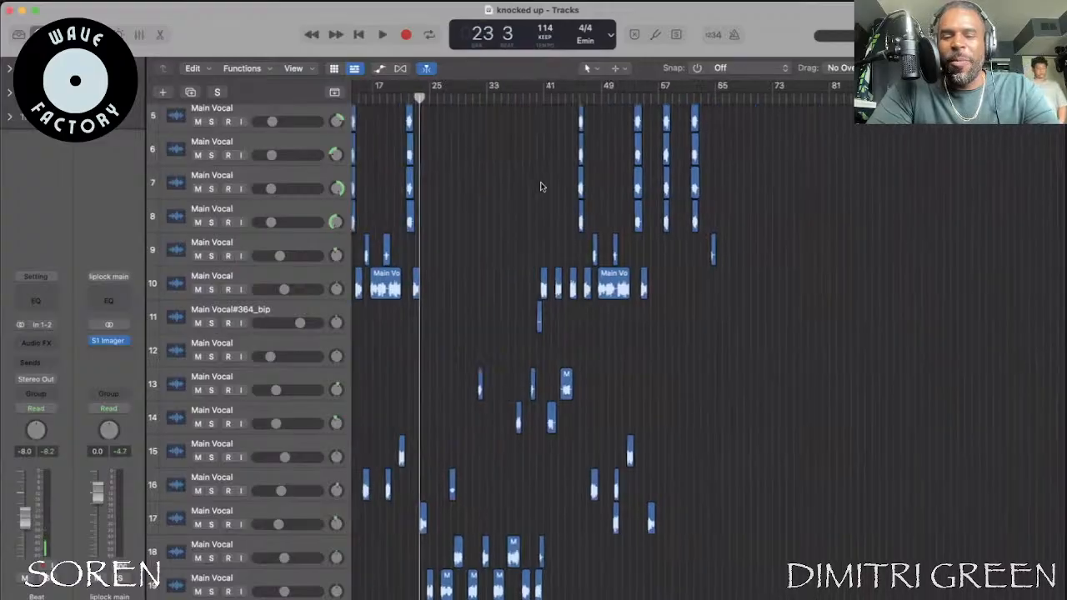
pyautogui.scroll(5, 540, 186)
pyautogui.hscroll(-3, 541, 184)
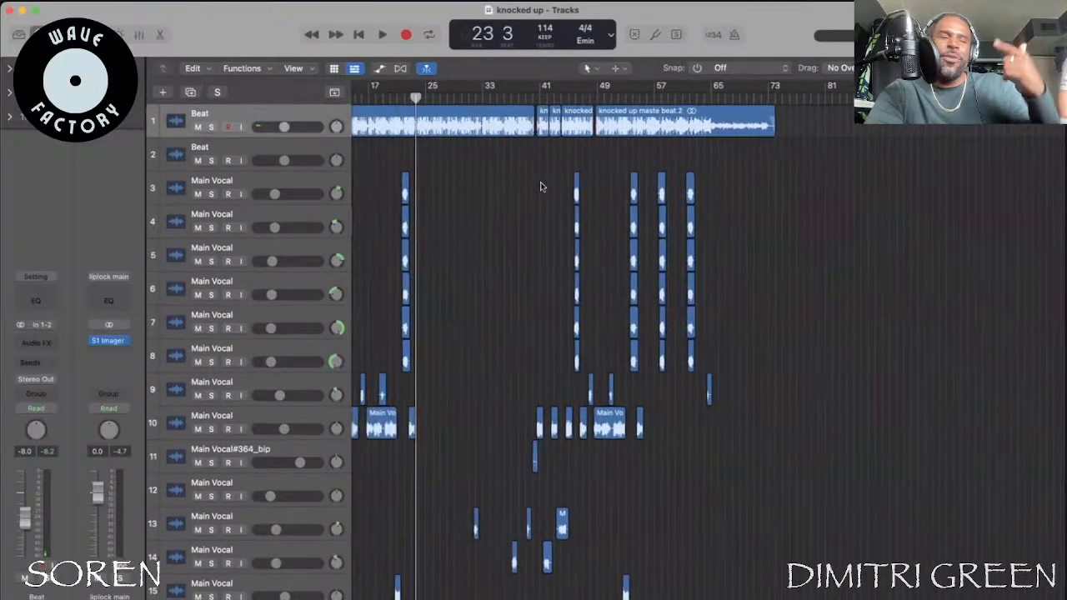
# Examine the regions on the lower Main Vocal tracks after bar 22 and return the playhead to bar 23 beat 3
pyautogui.click(406, 97)
pyautogui.scroll(-6, 440, 189)
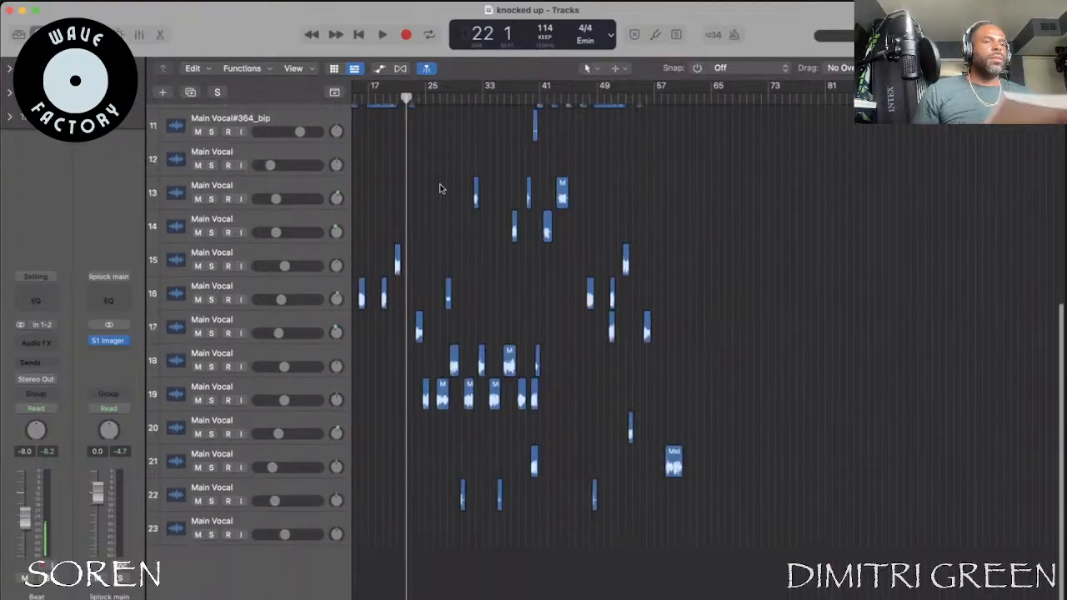
pyautogui.hscroll(-3, 440, 188)
pyautogui.scroll(2, 439, 189)
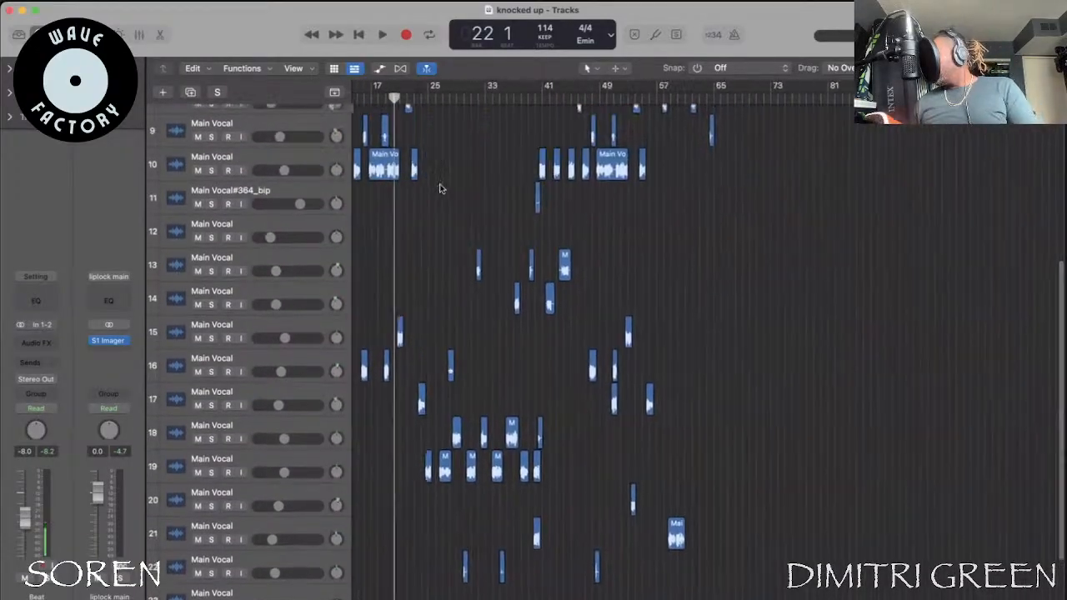
pyautogui.hscroll(2, 440, 190)
pyautogui.scroll(2, 441, 188)
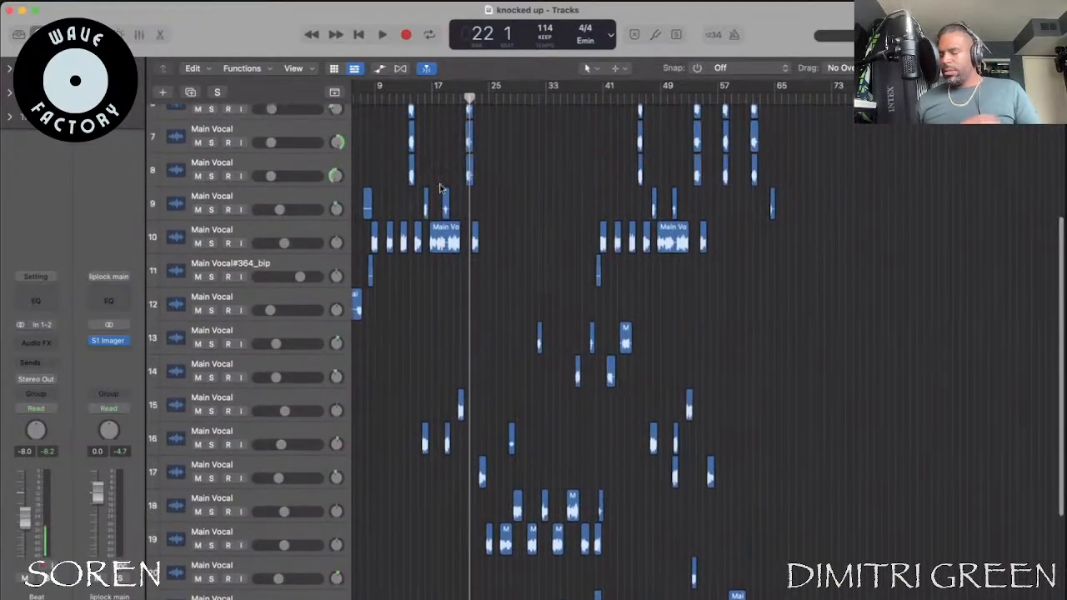
pyautogui.hscroll(3, 441, 188)
pyautogui.click(443, 100)
pyautogui.click(439, 99)
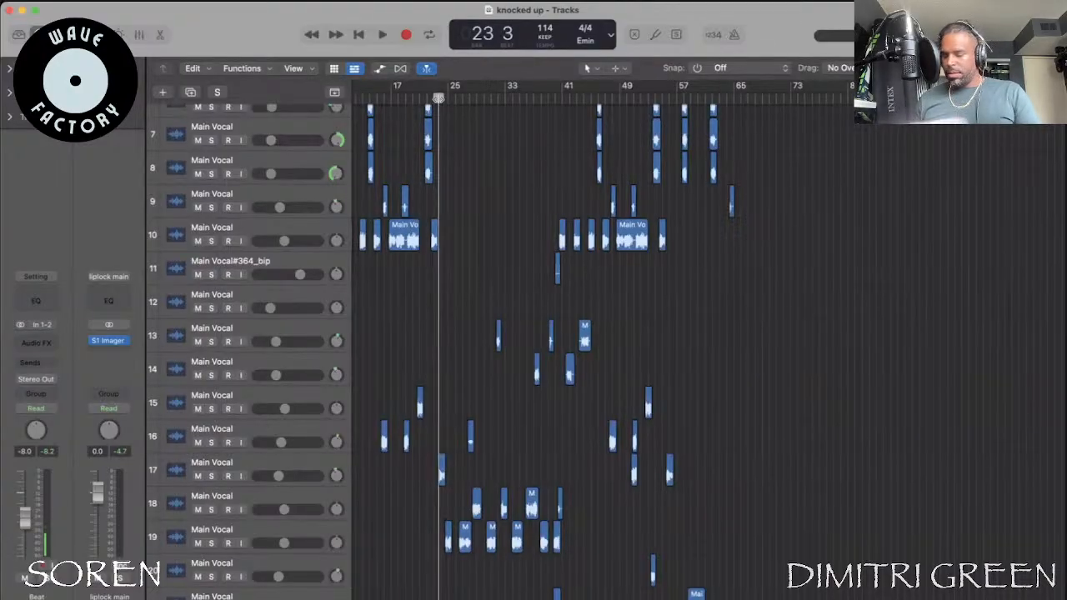
# Play the full mix from bar 21 beat 2 into the first region on Main Vocal track 19, and stop playback
pyautogui.scroll(5, 437, 159)
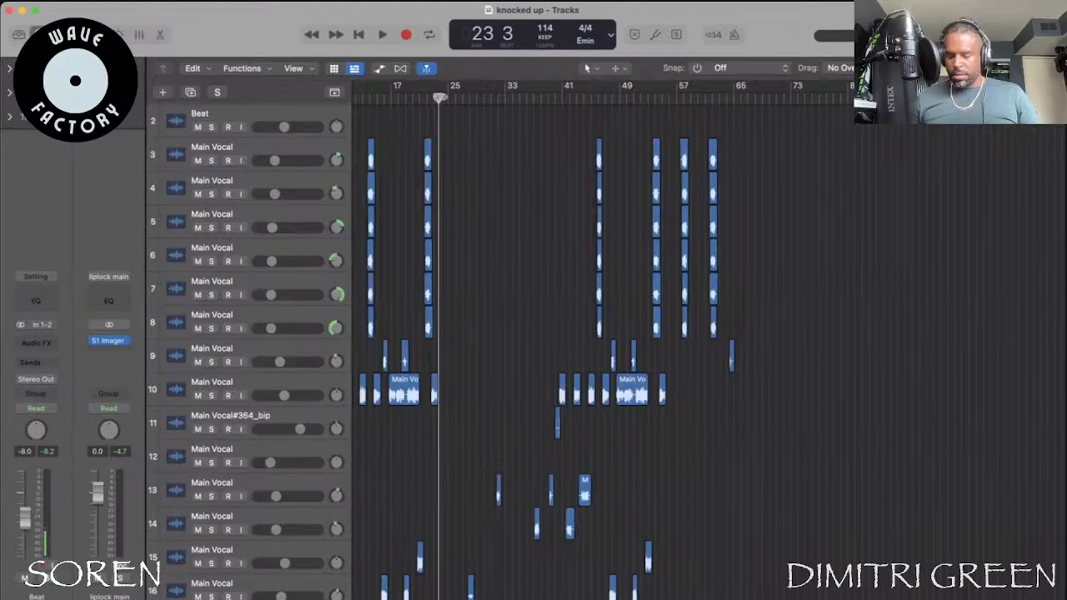
pyautogui.click(435, 100)
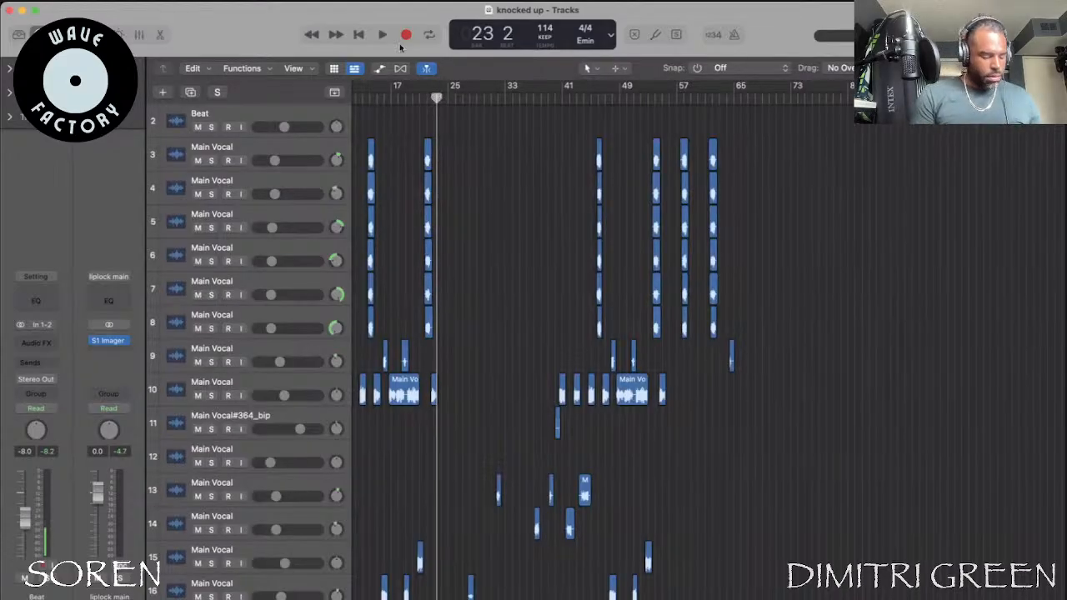
pyautogui.scroll(-5, 552, 303)
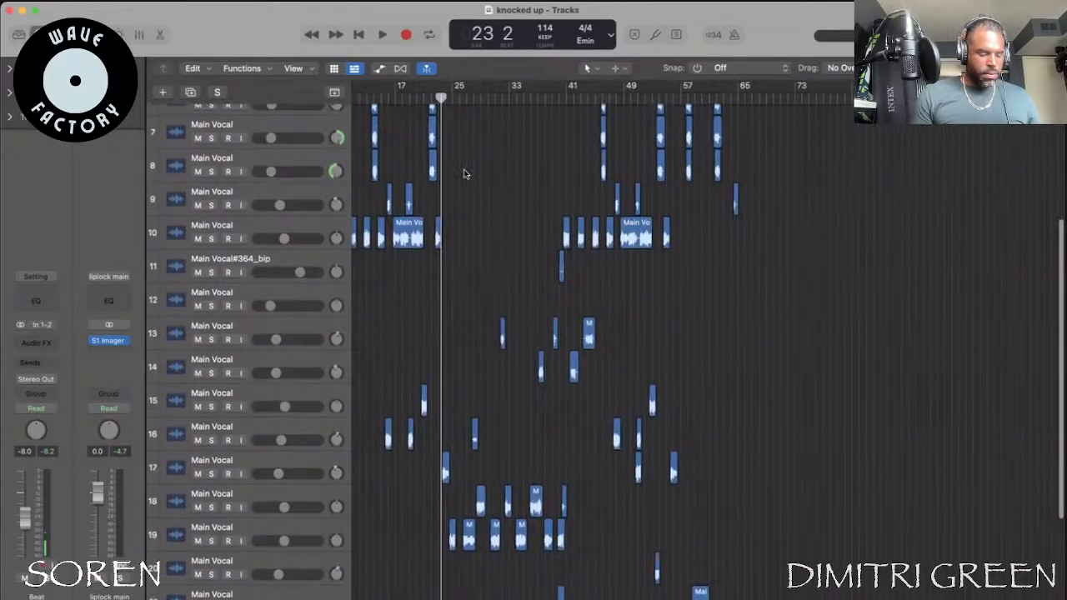
pyautogui.click(426, 94)
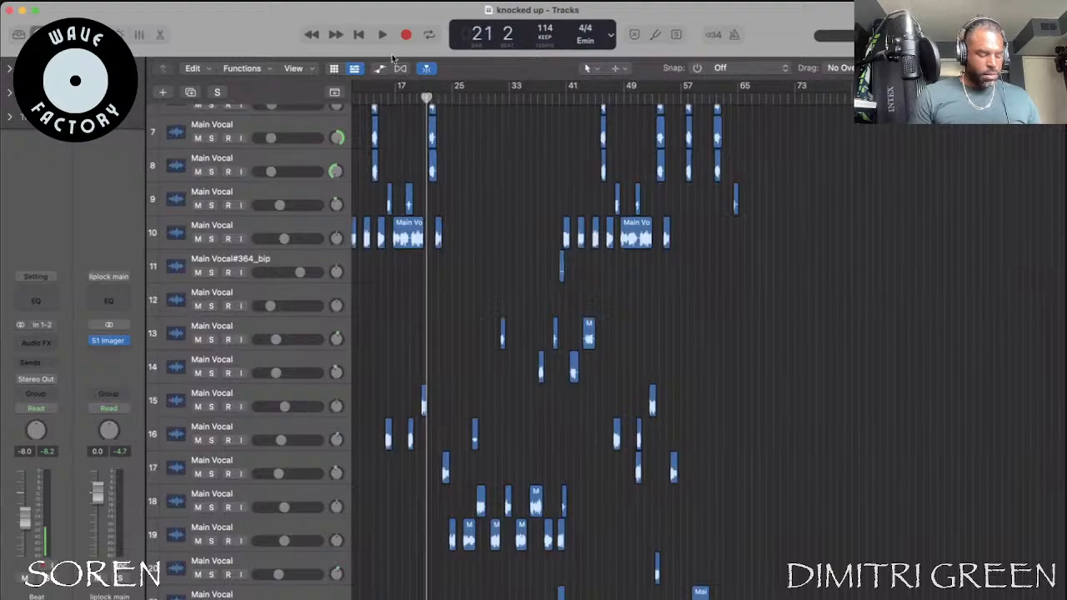
pyautogui.click(383, 35)
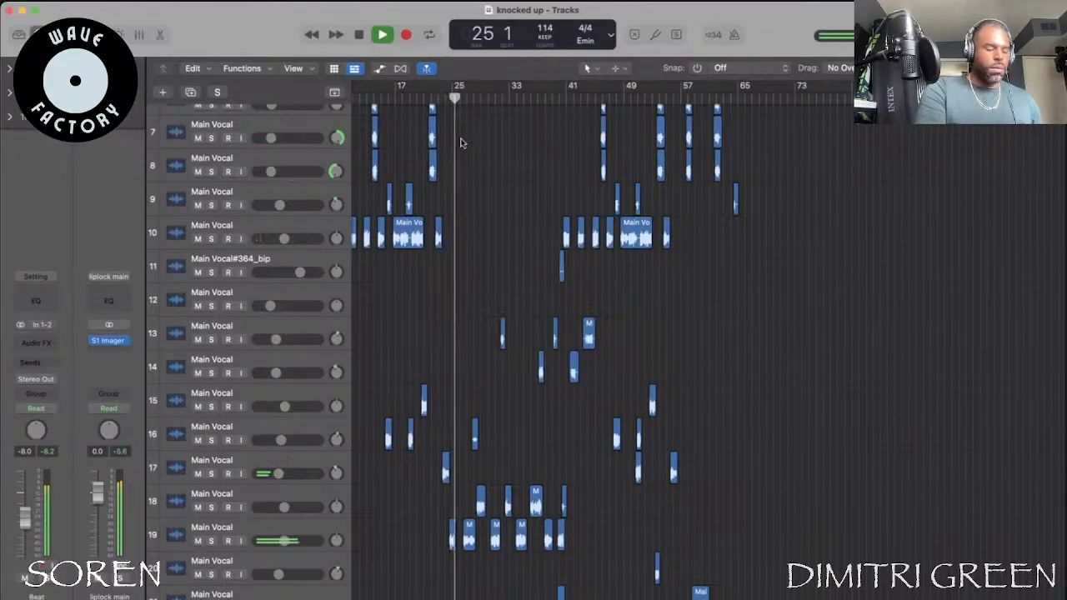
pyautogui.press('space')
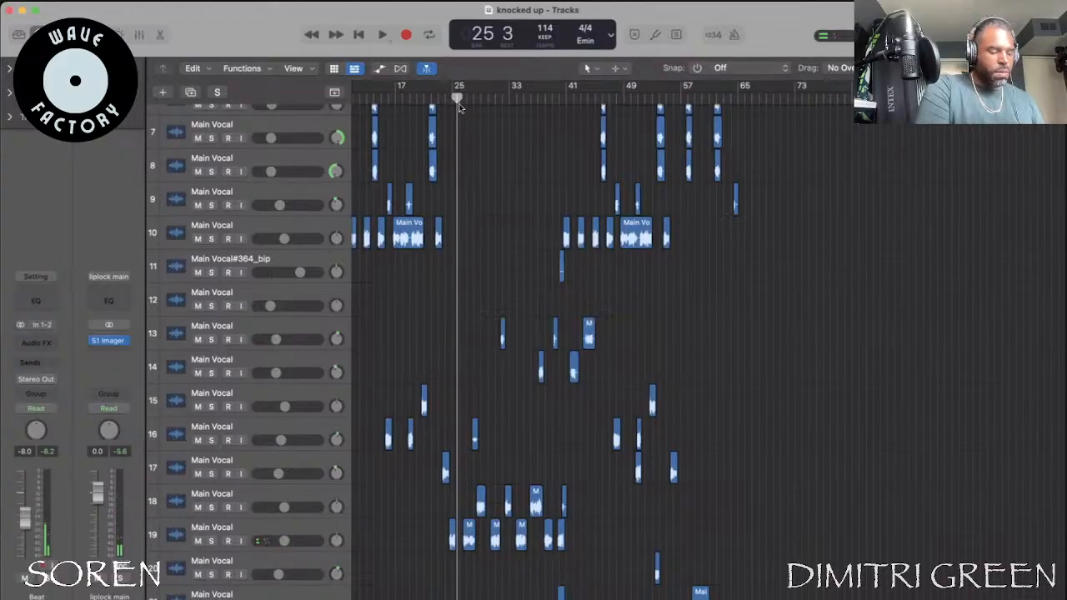
# Play the full mix from bar 23 beat 4 through the vocal regions on Main Vocal tracks 17 to 19
pyautogui.moveTo(455, 98); pyautogui.dragTo(446, 98)
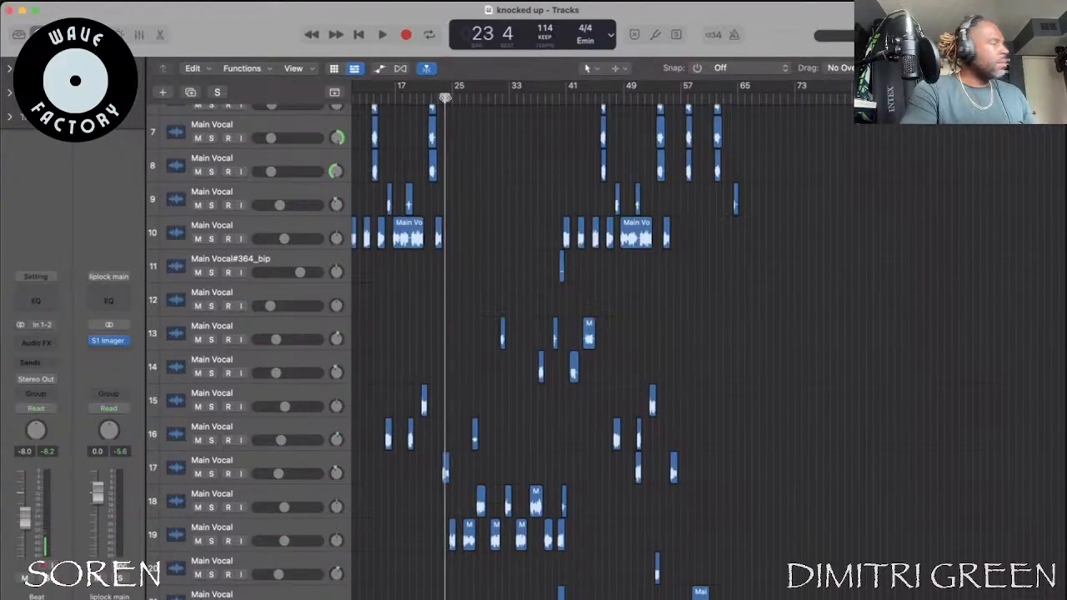
pyautogui.click(381, 34)
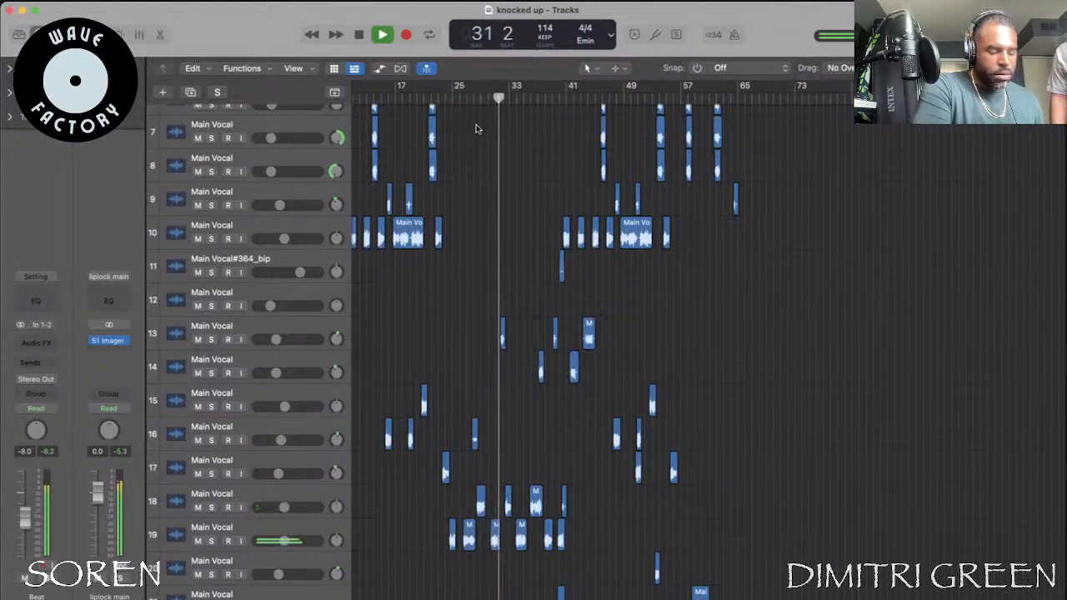
pyautogui.scroll(-1, 476, 128)
pyautogui.scroll(2, 476, 128)
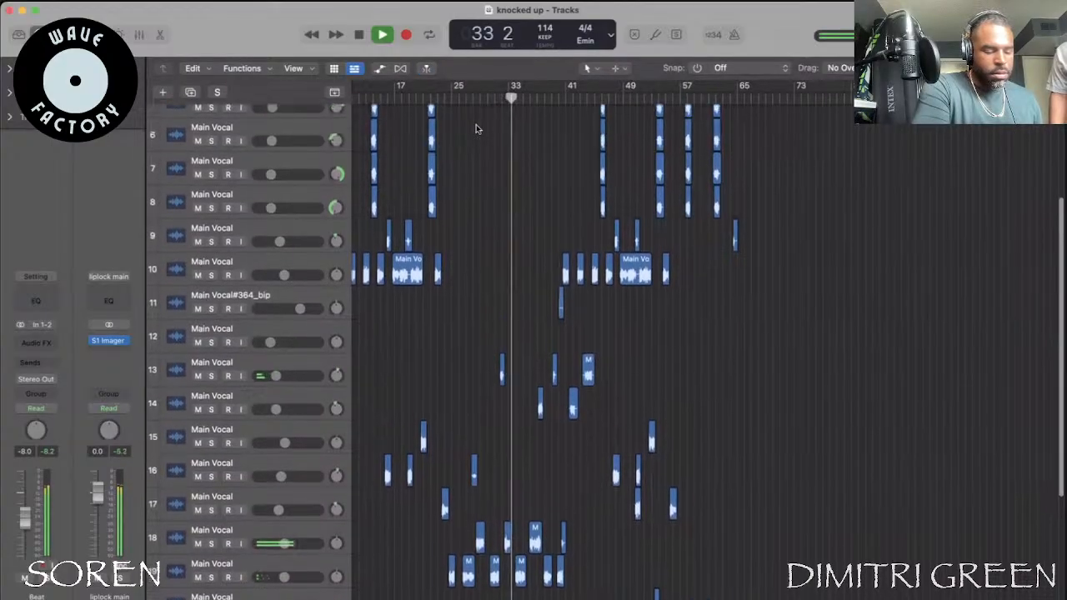
pyautogui.scroll(5, 476, 128)
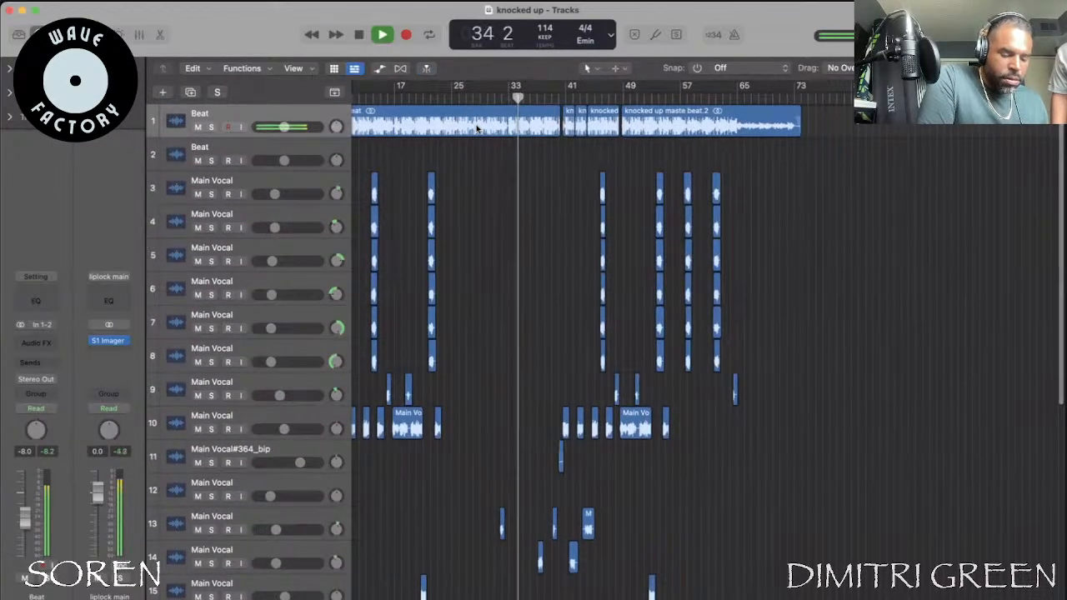
# Mute the first Beat track around bar 40 during playback, unmute it around bar 41 and stop playback
pyautogui.hotkey('ctrl', 'm')
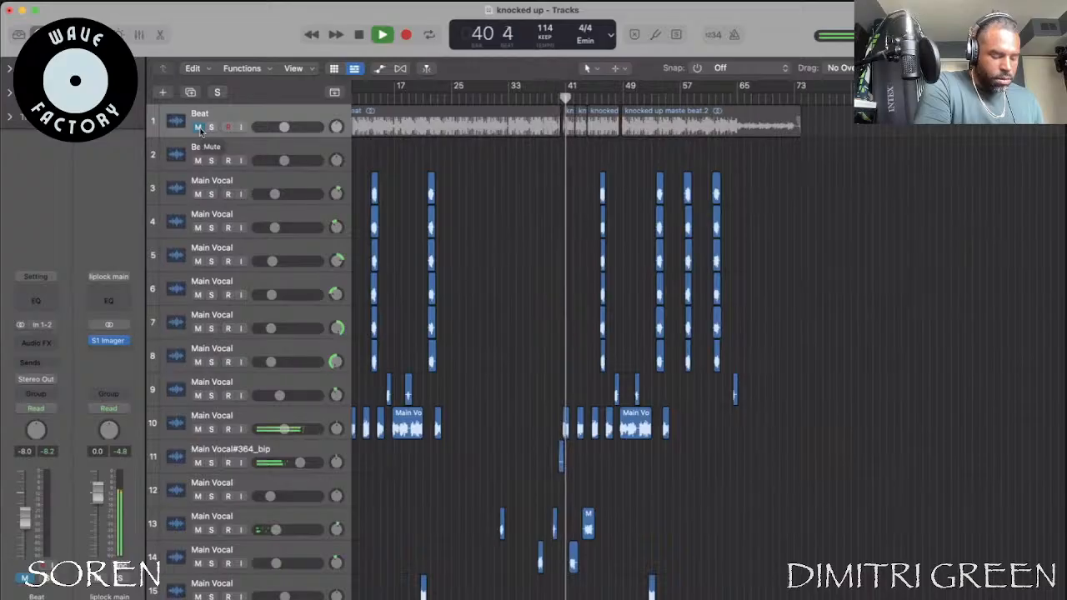
pyautogui.hotkey('ctrl', 'm')
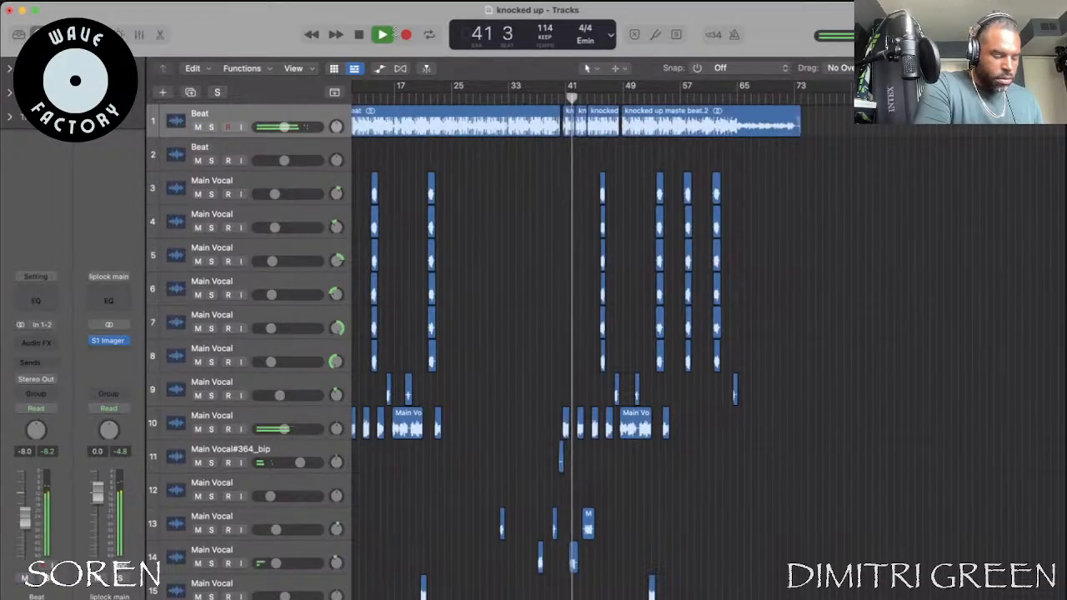
pyautogui.click(361, 38)
# Look over the vocal tracks around bar 37 and set the playhead at bar 38 beat 1
pyautogui.click(525, 100)
pyautogui.click(540, 99)
pyautogui.scroll(-5, 538, 241)
pyautogui.scroll(-5, 538, 241)
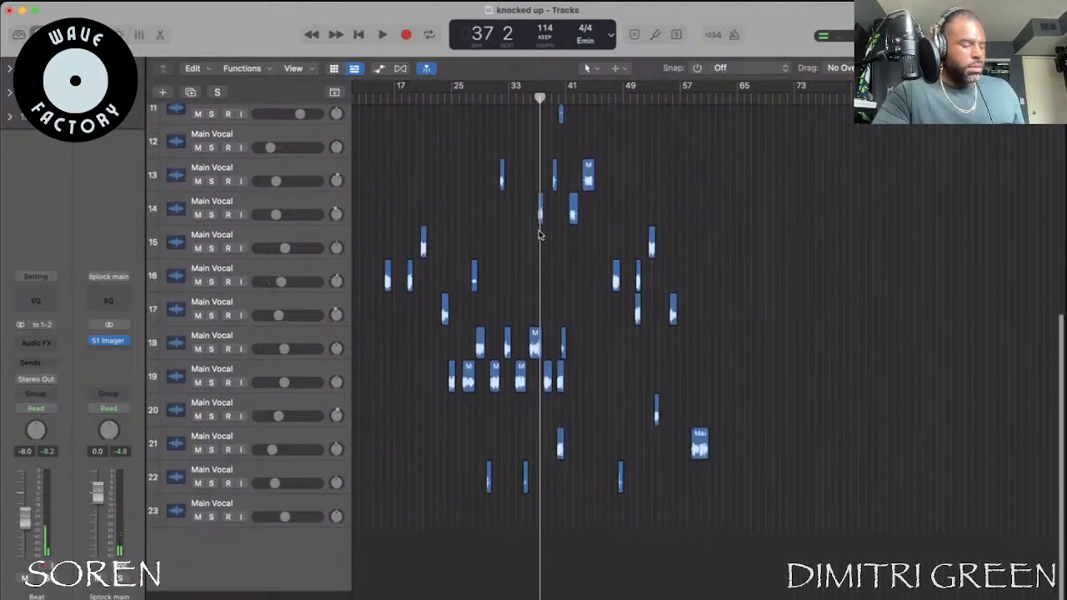
pyautogui.scroll(10, 555, 140)
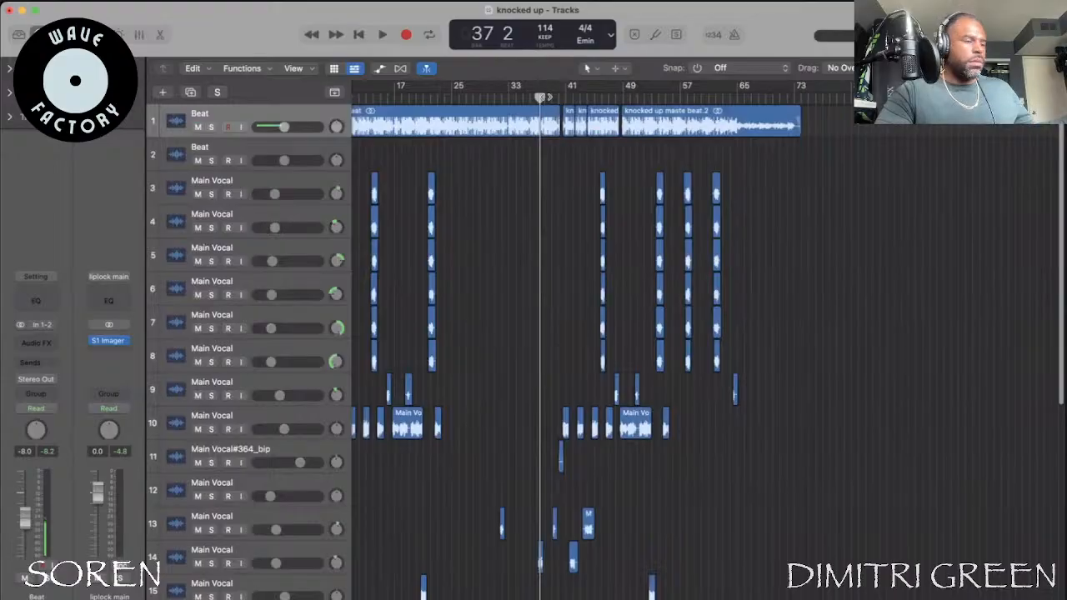
pyautogui.click(546, 98)
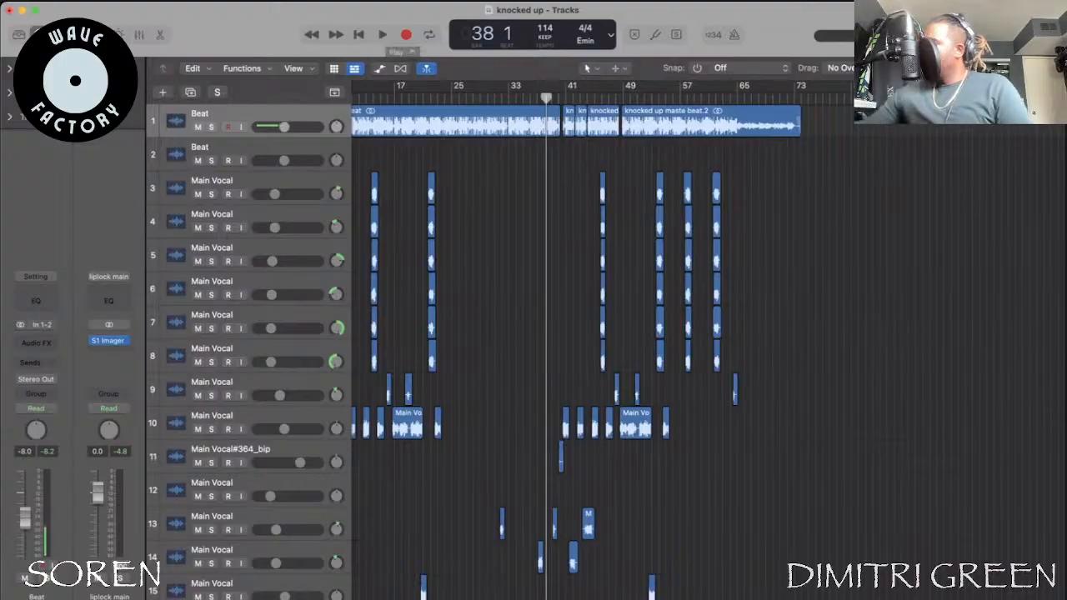
# Examine in close-up the gap in the first Beat track around bar 40 and the vocal regions surrounding it
pyautogui.press('super+Right')
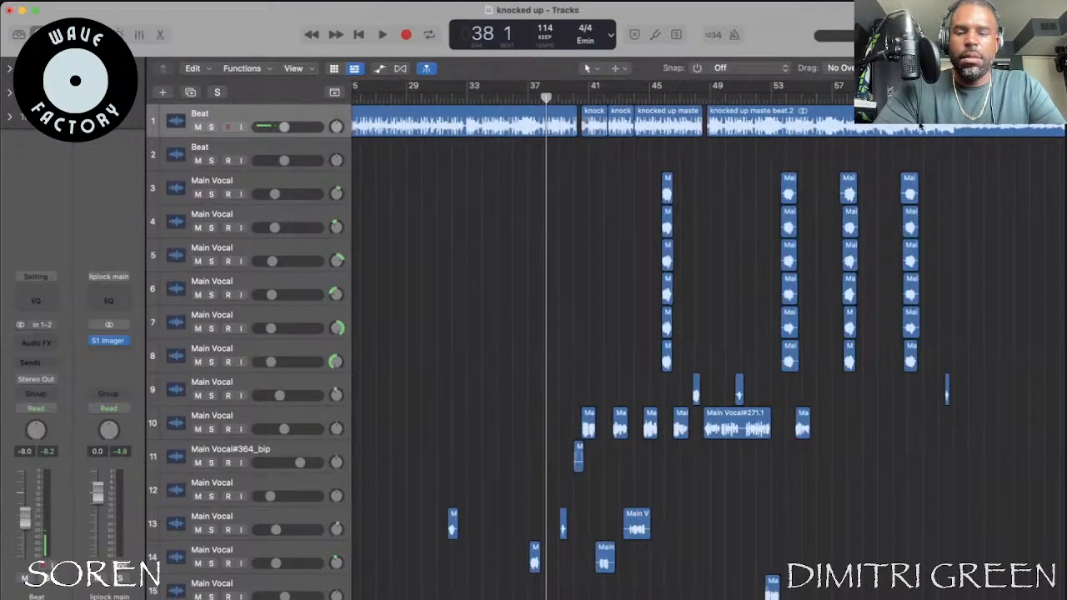
pyautogui.press('super+Right')
pyautogui.press('super+Right')
pyautogui.press('super+Right')
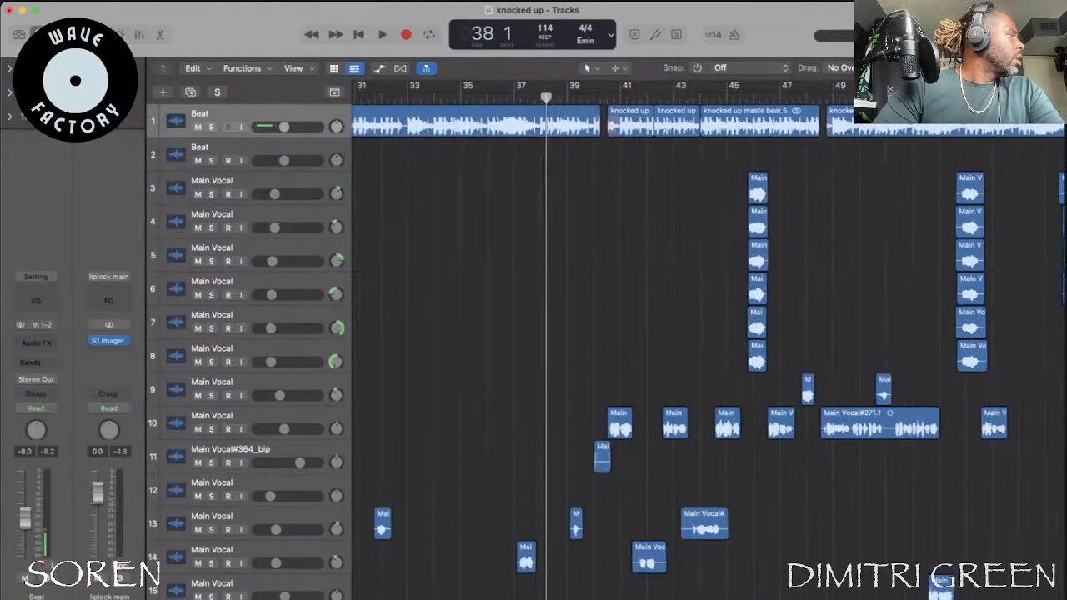
pyautogui.scroll(-7, 444, 309)
pyautogui.hscroll(4, 444, 309)
pyautogui.scroll(5, 445, 310)
pyautogui.scroll(2, 445, 310)
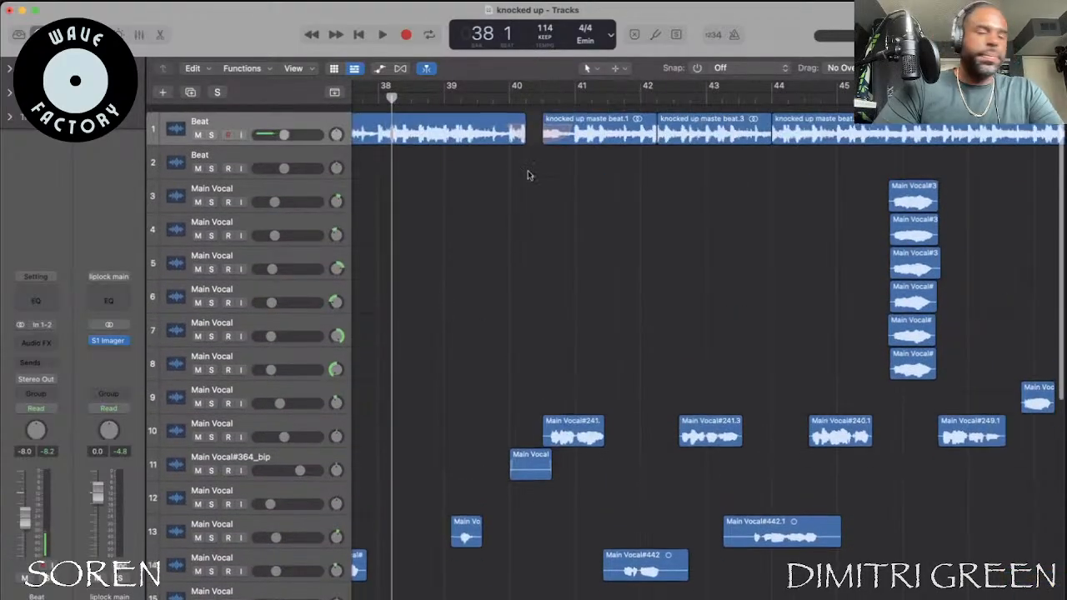
# Solo the first Beat track and play it twice from bar 39 beat 2 across the gap after bar 40
pyautogui.click(465, 99)
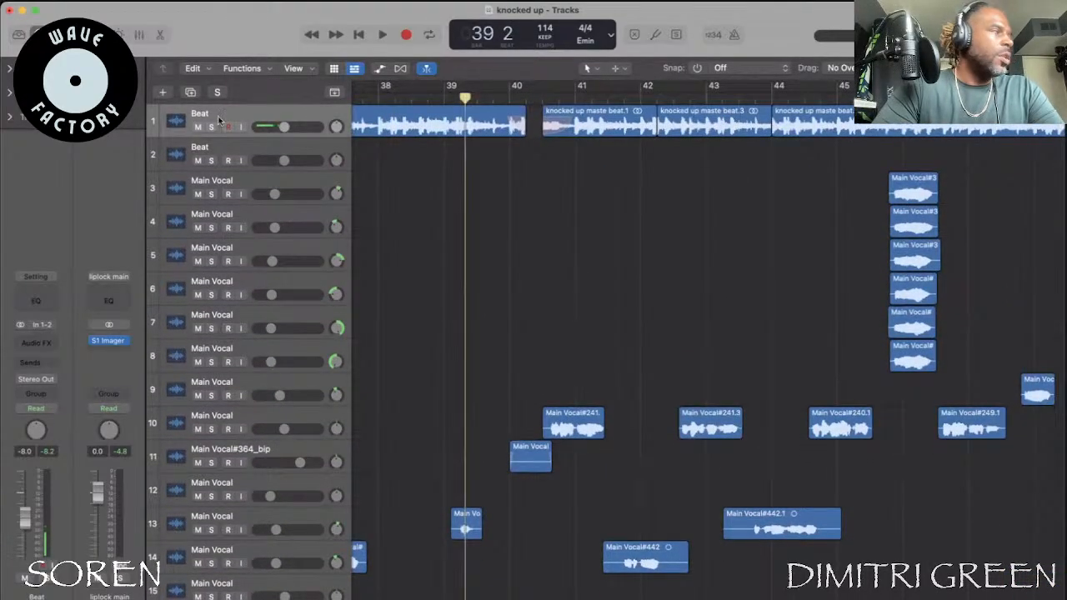
pyautogui.click(212, 127)
pyautogui.click(383, 34)
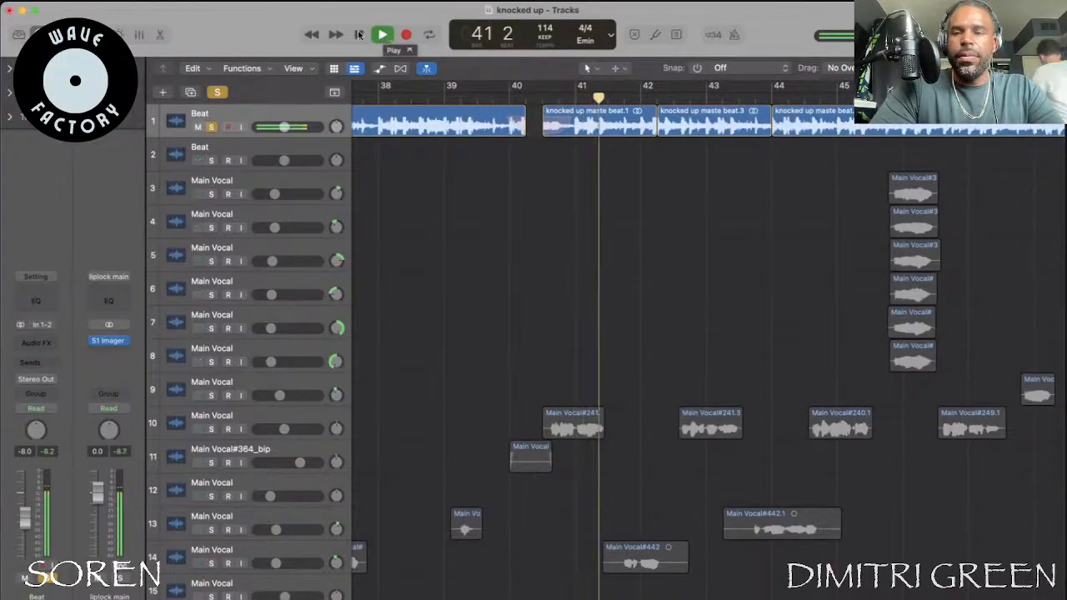
pyautogui.press('space')
pyautogui.click(474, 97)
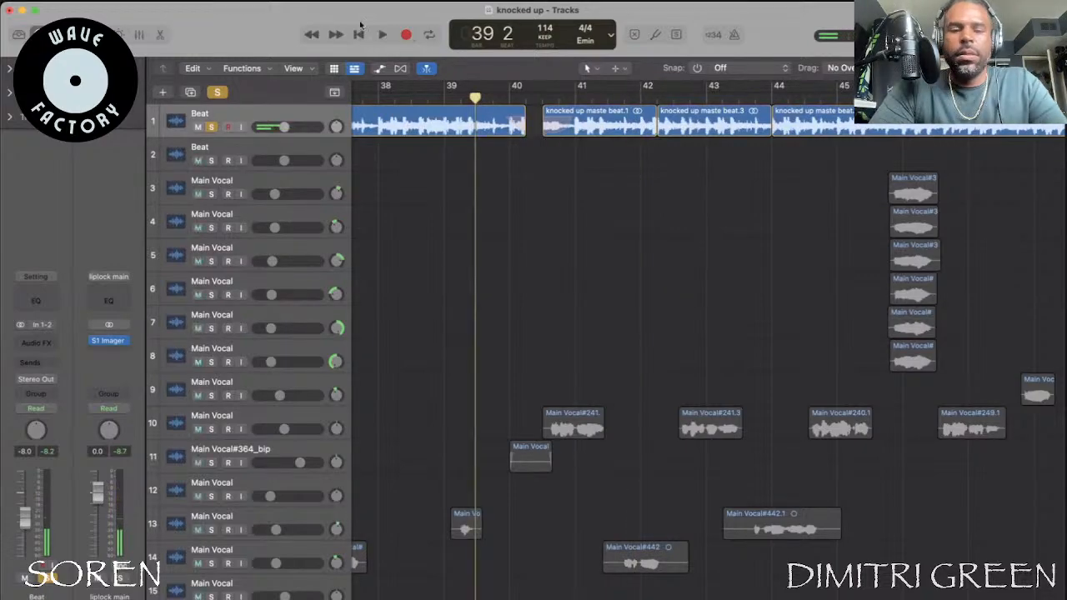
pyautogui.click(385, 35)
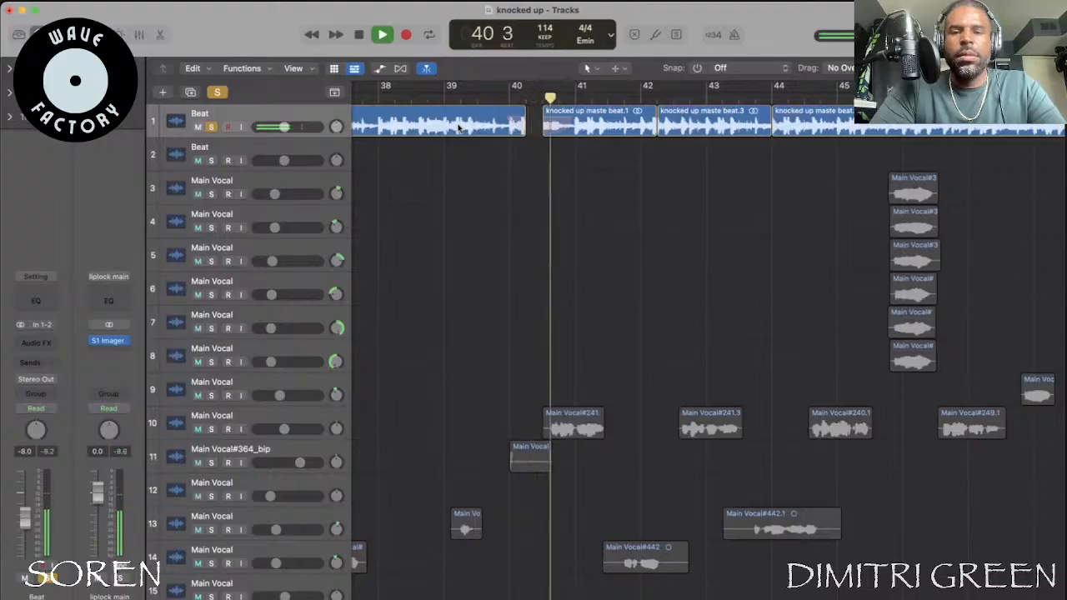
pyautogui.click(359, 35)
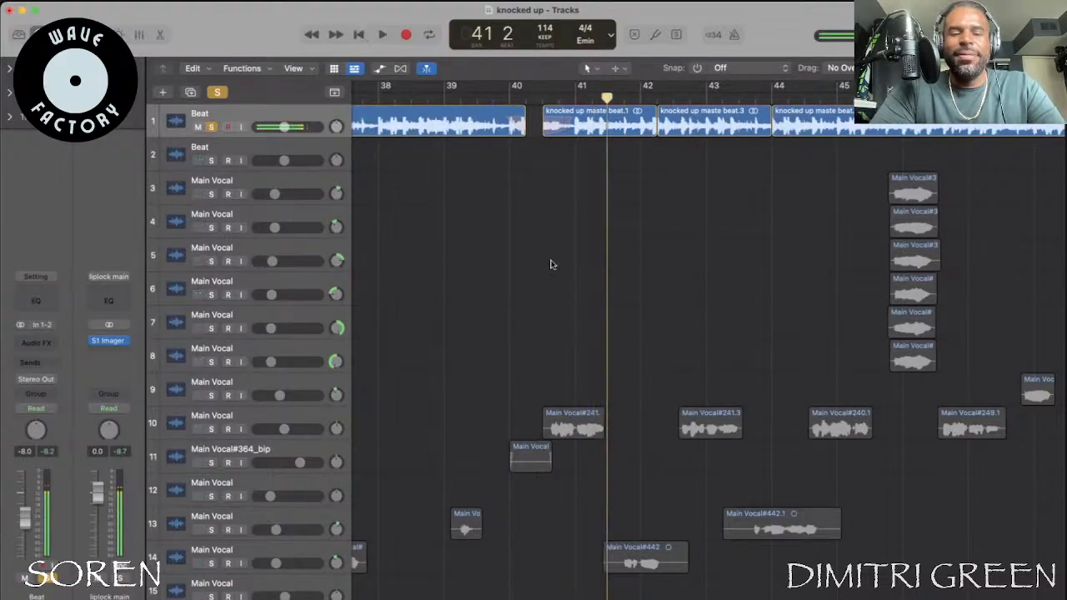
# Unsolo the first Beat track, move the playhead to bar 37 beat 3 and start playing the full mix
pyautogui.click(473, 97)
pyautogui.scroll(-5, 483, 383)
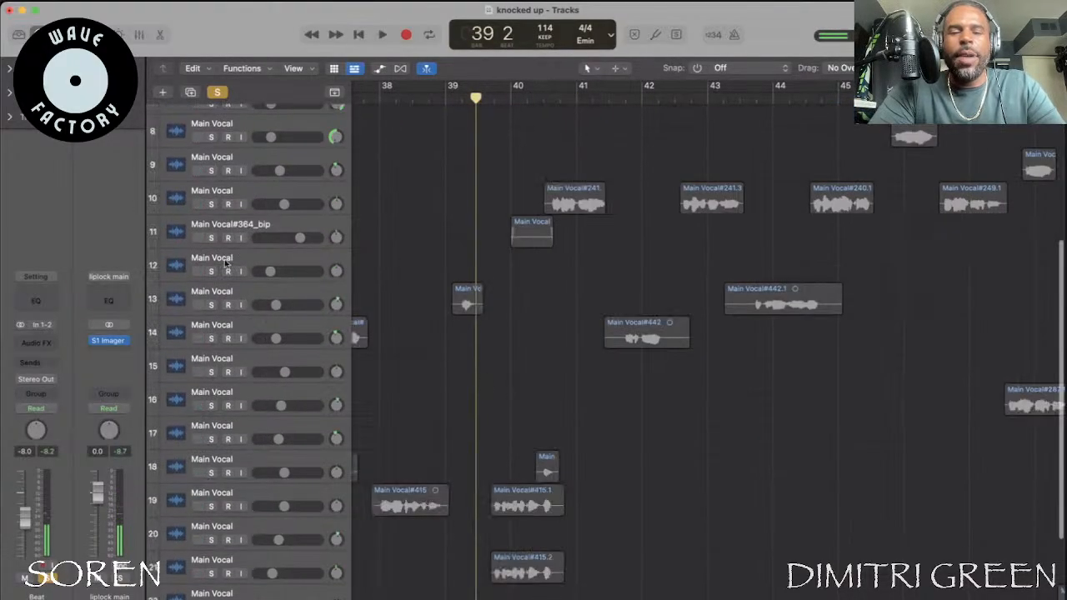
pyautogui.scroll(5, 500, 215)
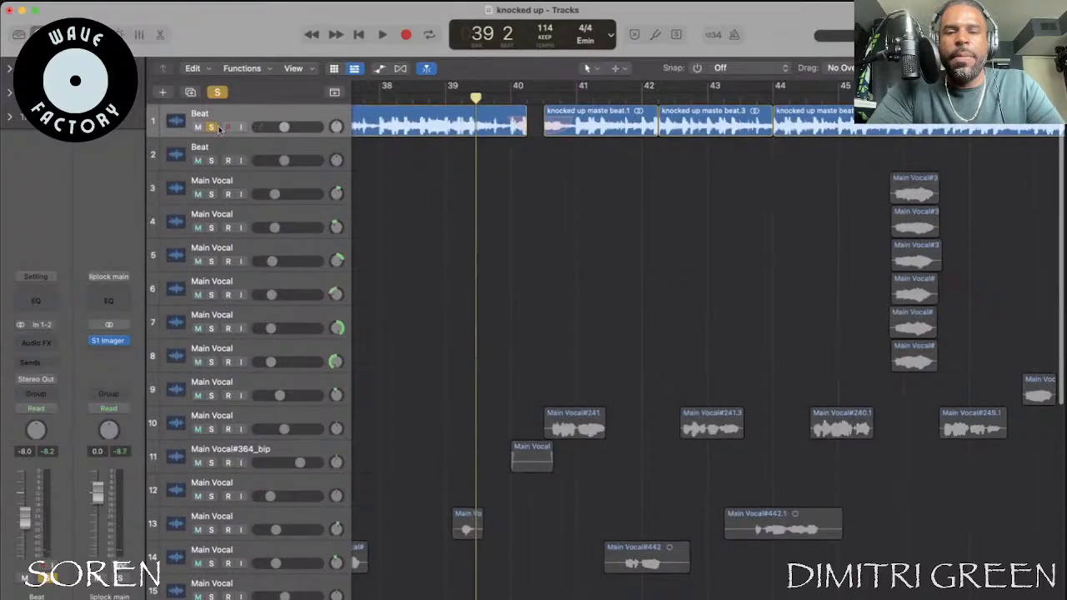
pyautogui.press('super+a')
pyautogui.press('space')
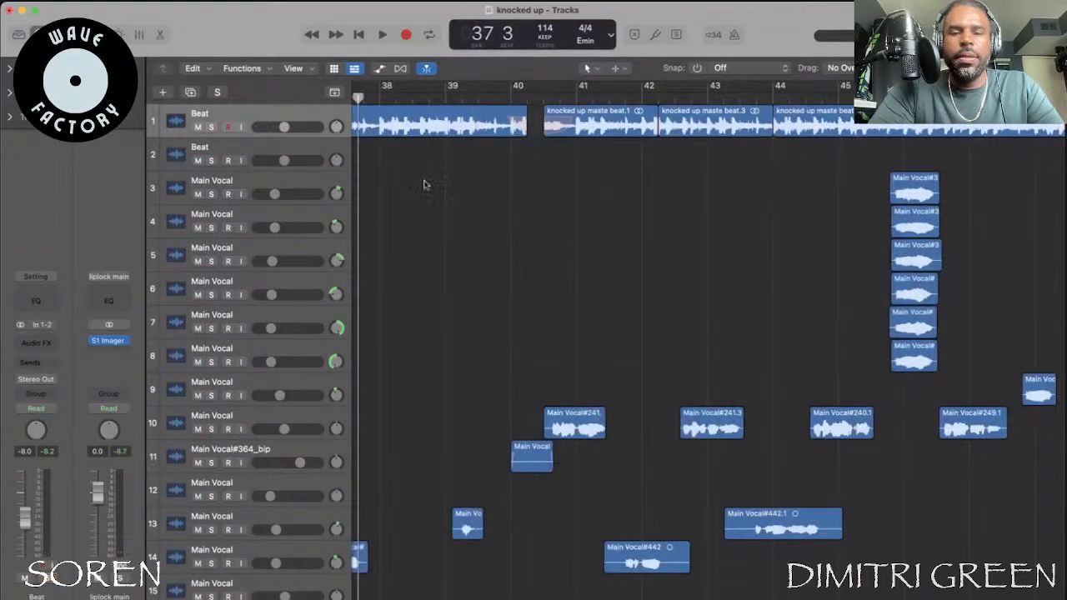
pyautogui.click(383, 36)
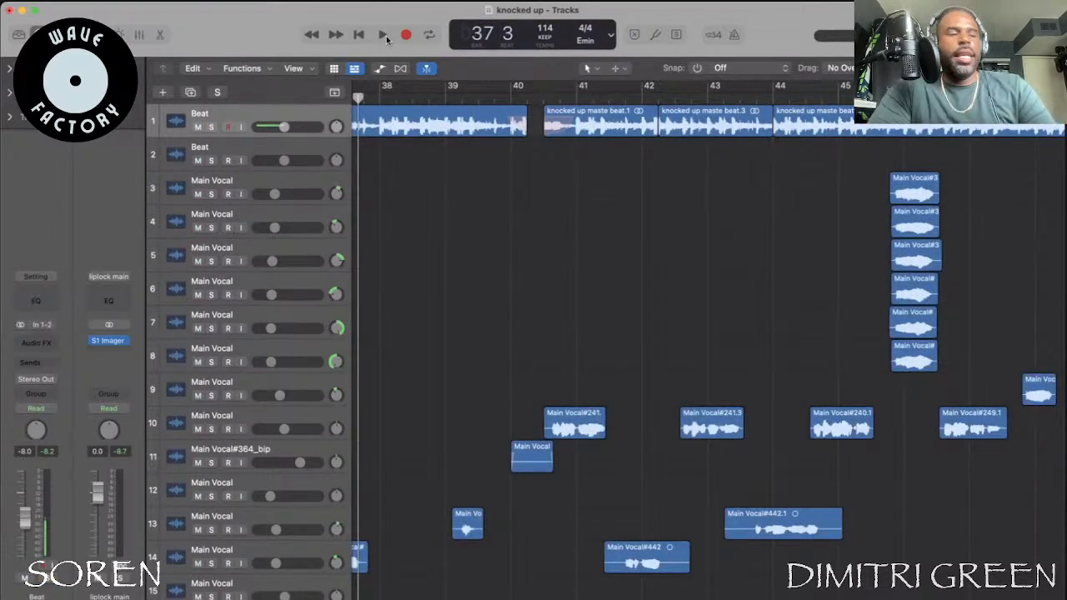
# Play the full mix from bar 37 beat 3, and replay it from bar 39 beat 2 across the beat gap after bar 40
pyautogui.click(384, 35)
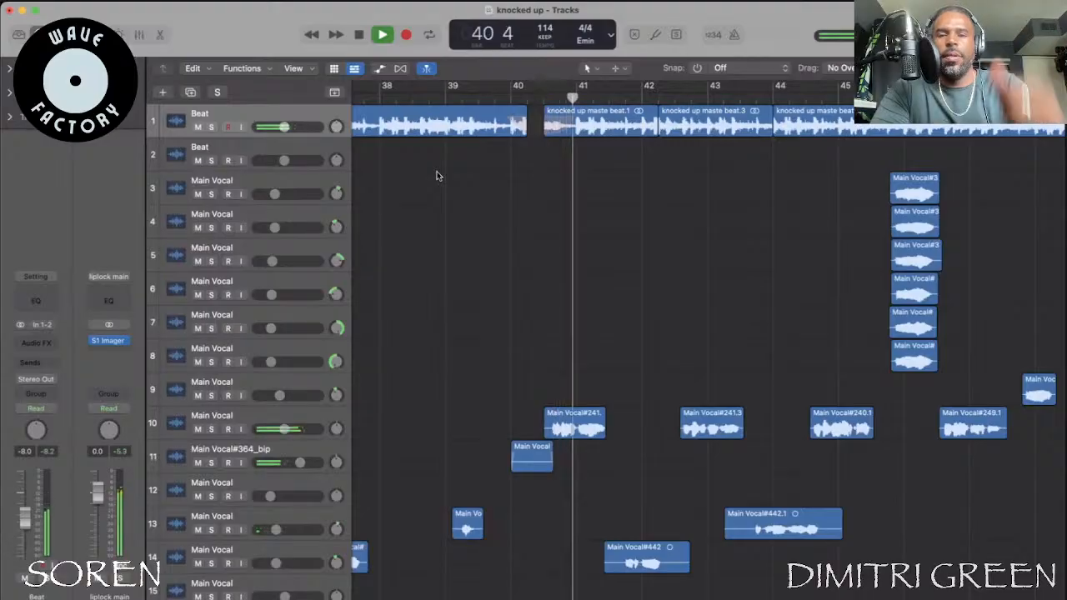
pyautogui.press('space')
pyautogui.click(470, 96)
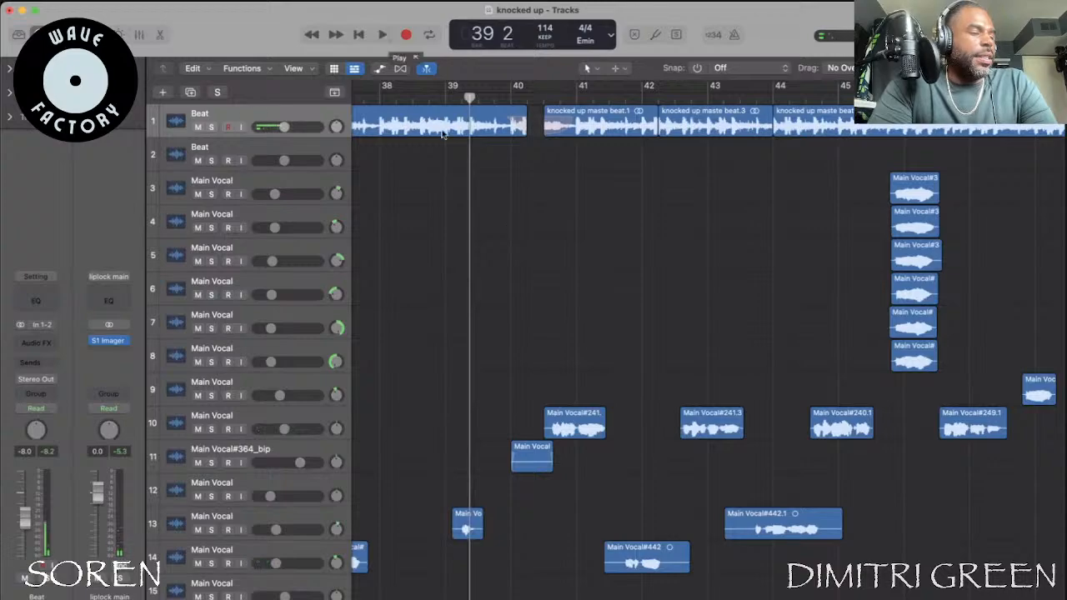
pyautogui.click(383, 35)
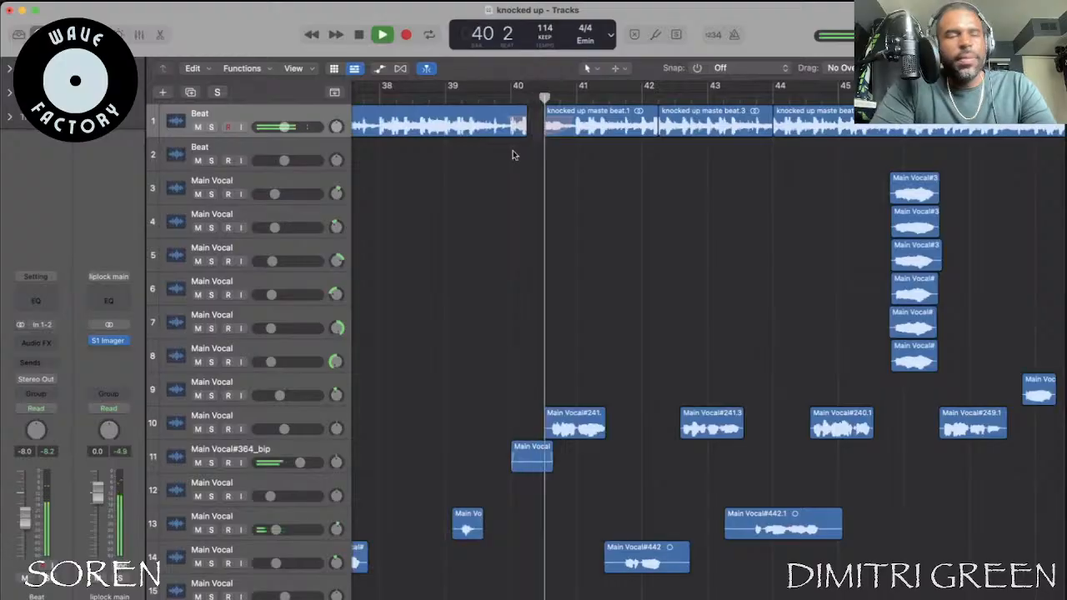
pyautogui.click(360, 35)
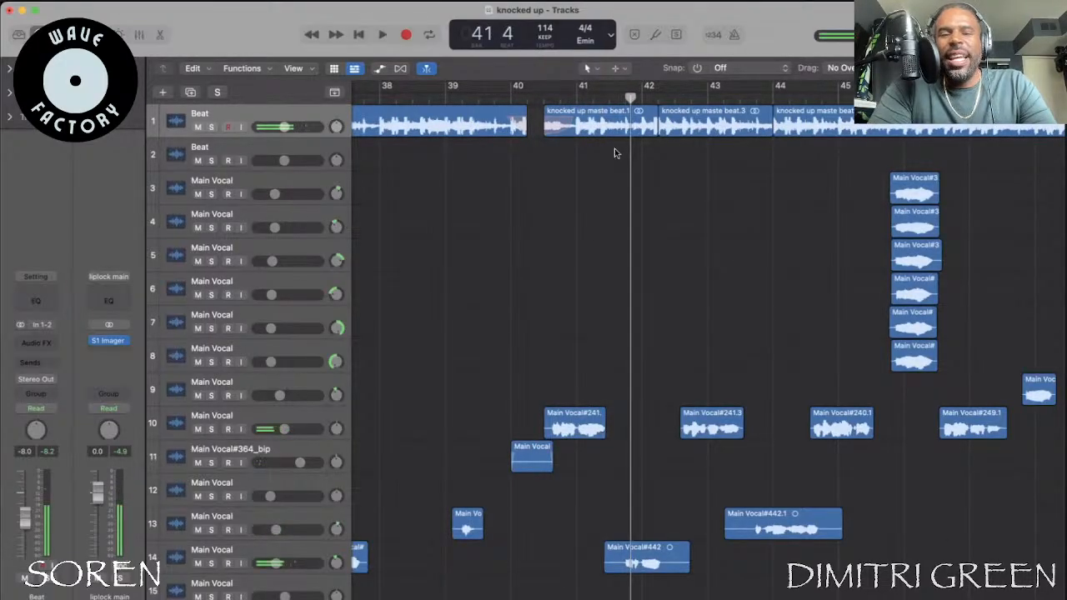
# Solo the Main Vocal tracks 19 and 21 and set the playhead at bar 39 beat 3
pyautogui.click(506, 95)
pyautogui.scroll(-5, 474, 310)
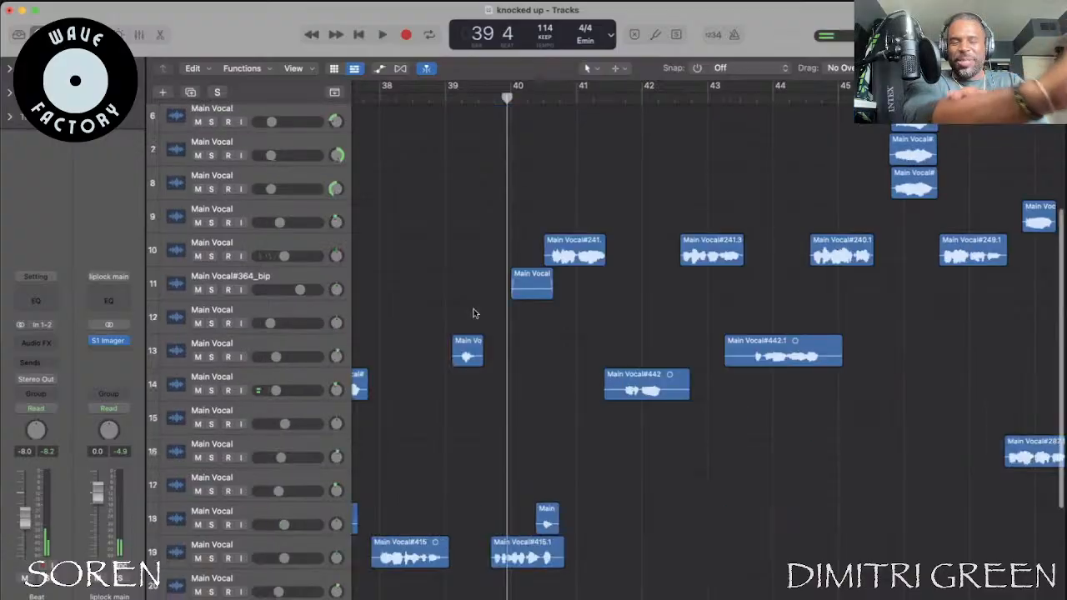
pyautogui.scroll(-5, 473, 310)
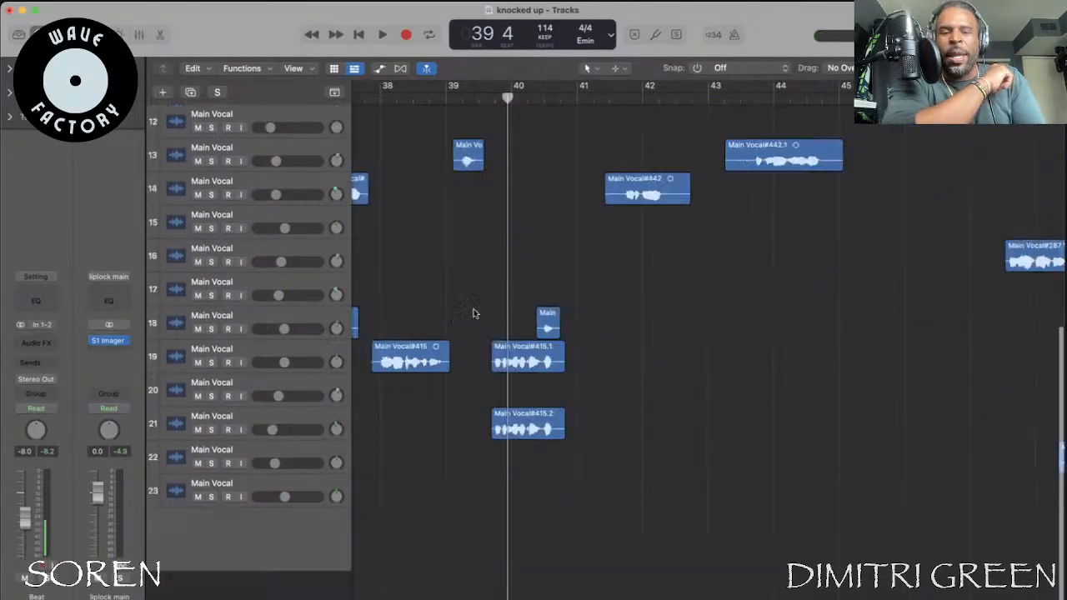
pyautogui.scroll(1, 208, 403)
pyautogui.click(211, 397)
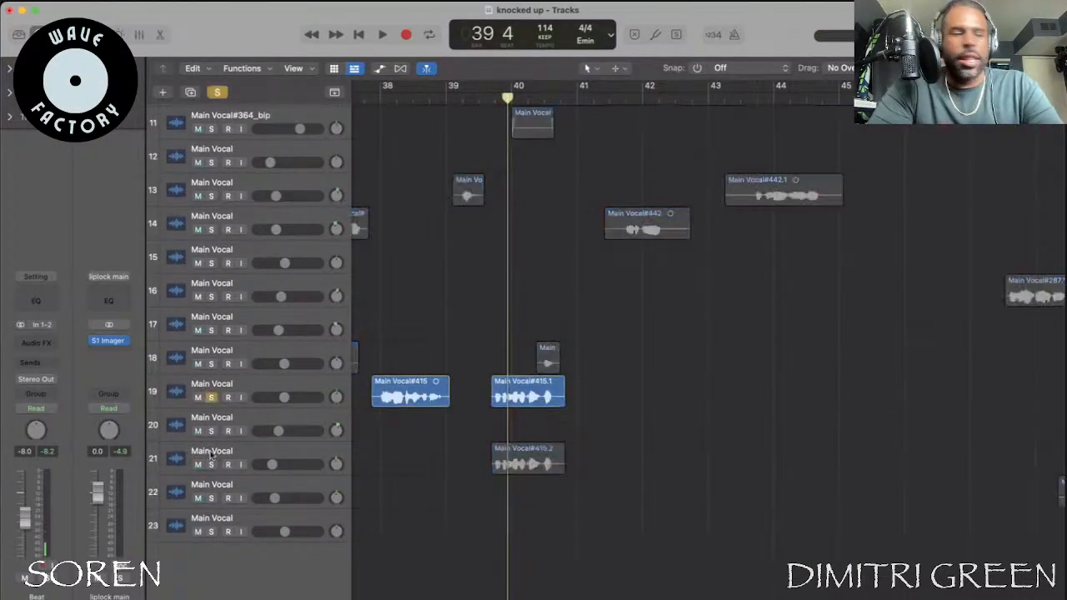
pyautogui.click(211, 465)
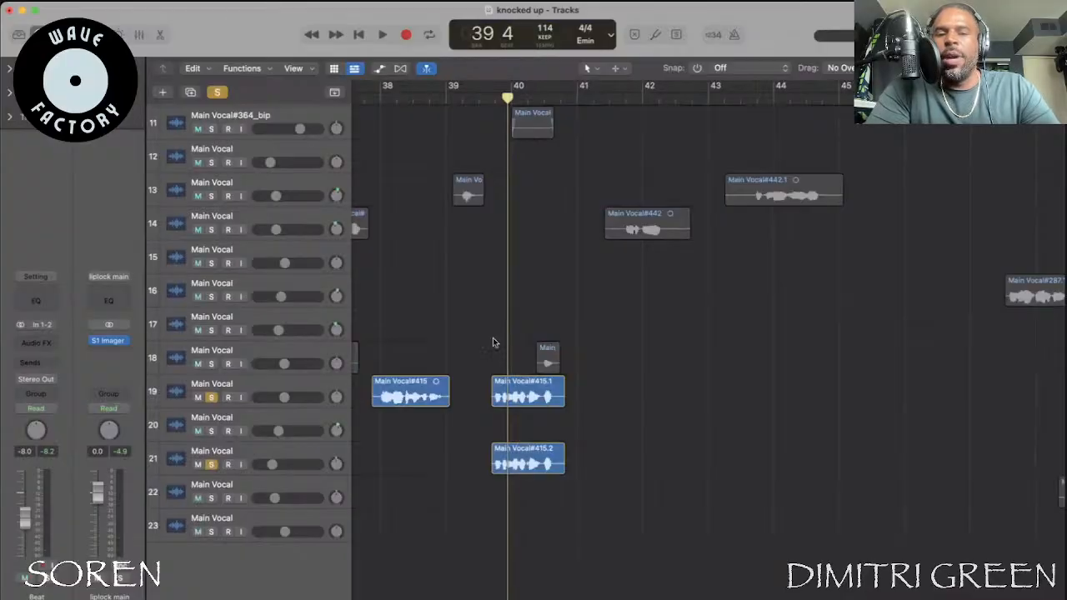
pyautogui.click(489, 100)
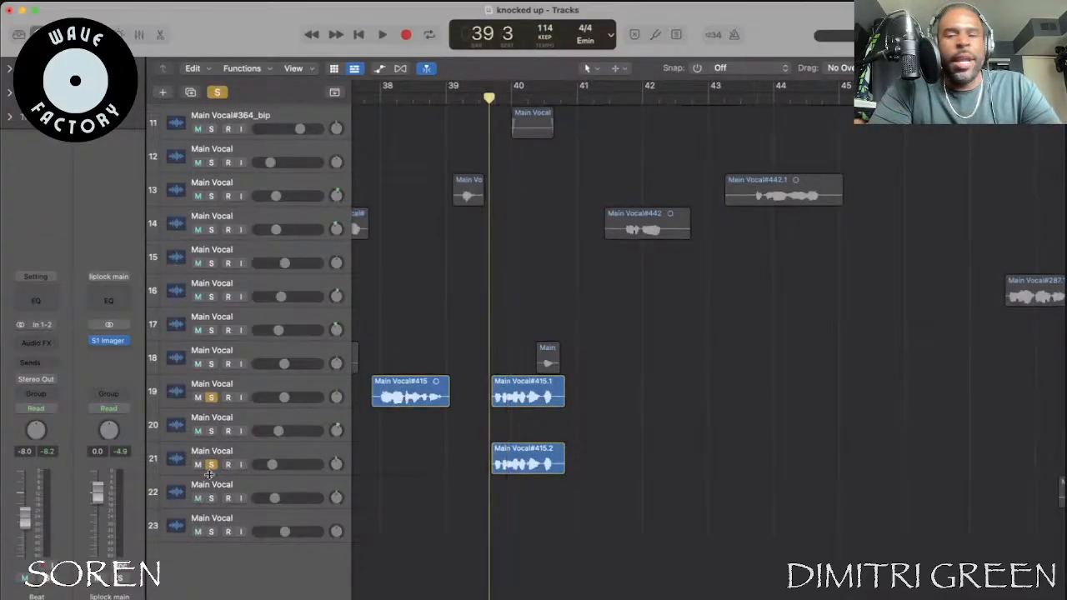
# Mute track 21 to isolate track 19 from bar 39 beat 3, and clear the mute and both solos
pyautogui.hotkey('ctrl', 'm')
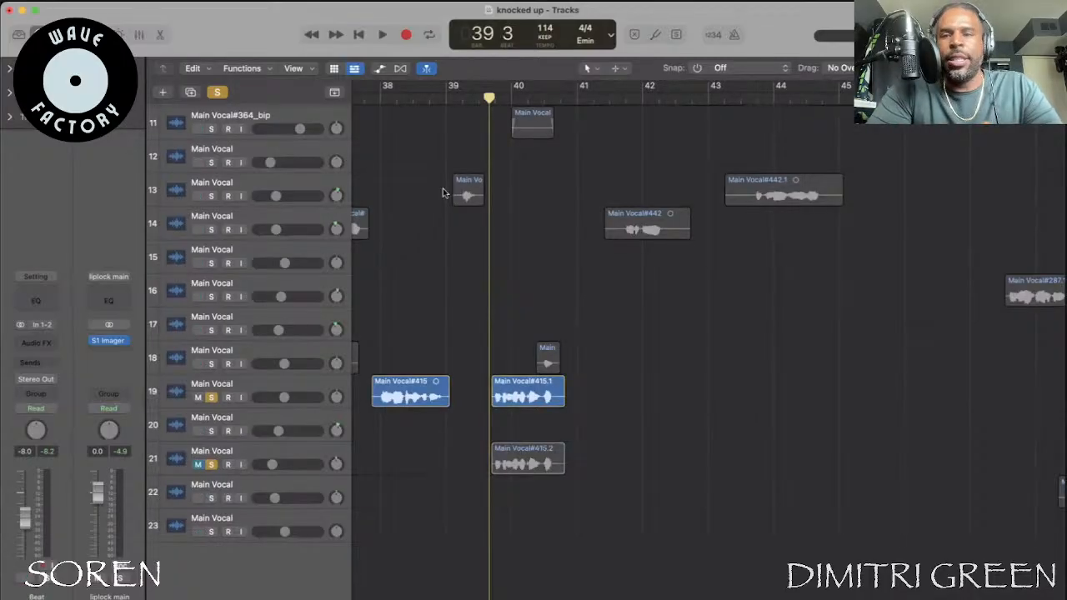
pyautogui.click(486, 98)
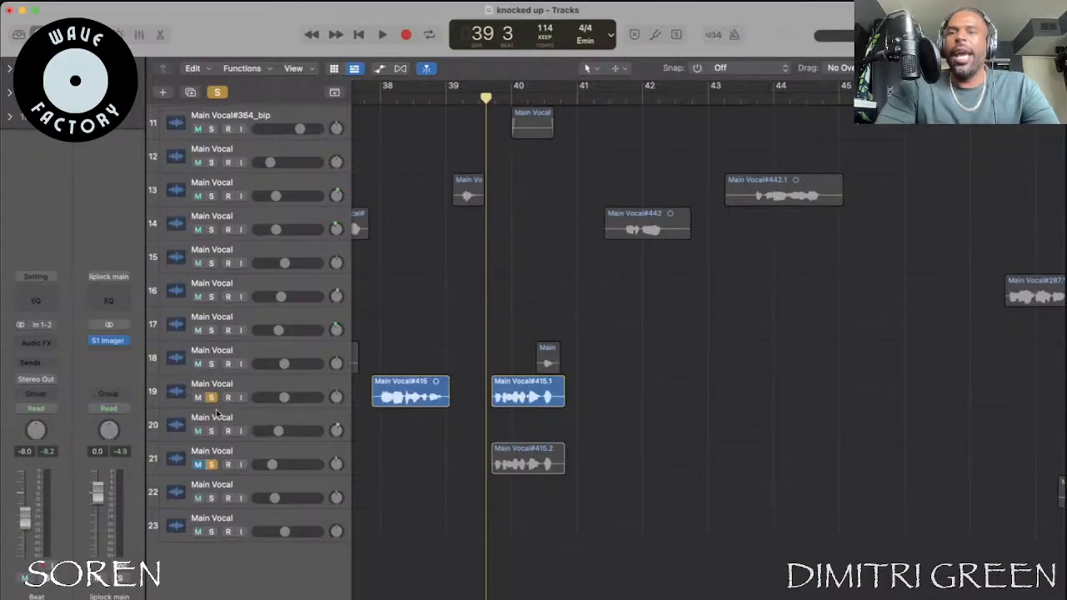
pyautogui.click(210, 465)
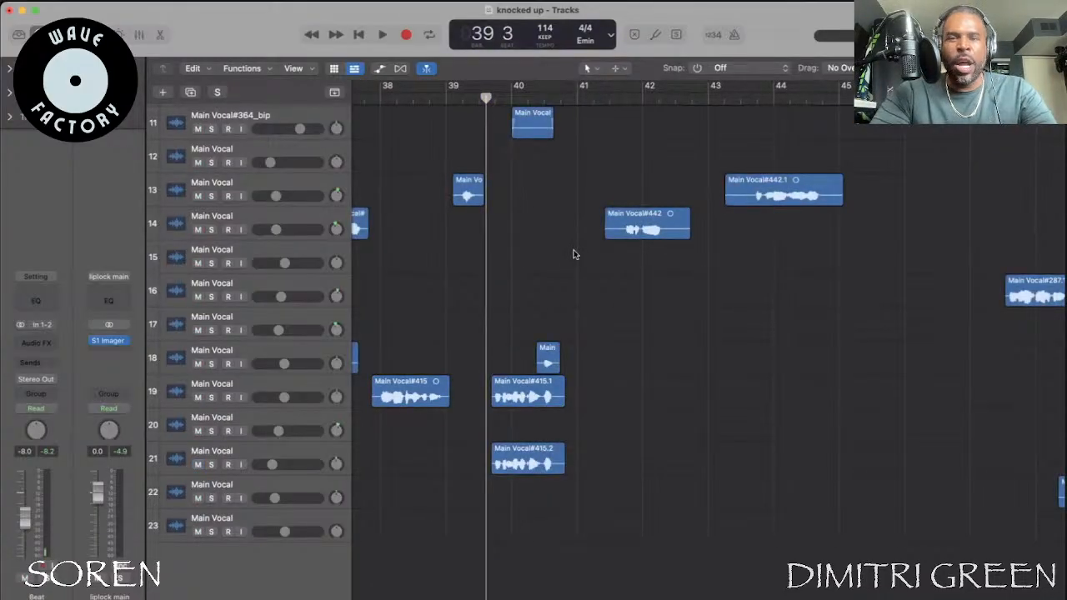
# Examine the Beat and Main Vocal regions leading into and following the beat gap, roughly bars 34 to 46
pyautogui.hscroll(-2, 574, 254)
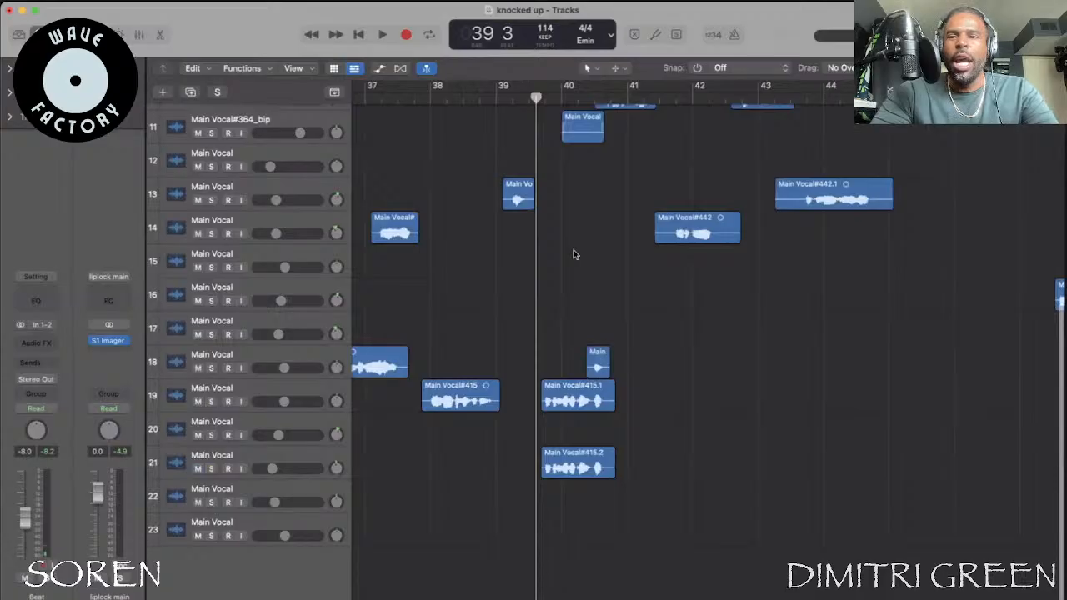
pyautogui.scroll(3, 574, 254)
pyautogui.scroll(3, 574, 254)
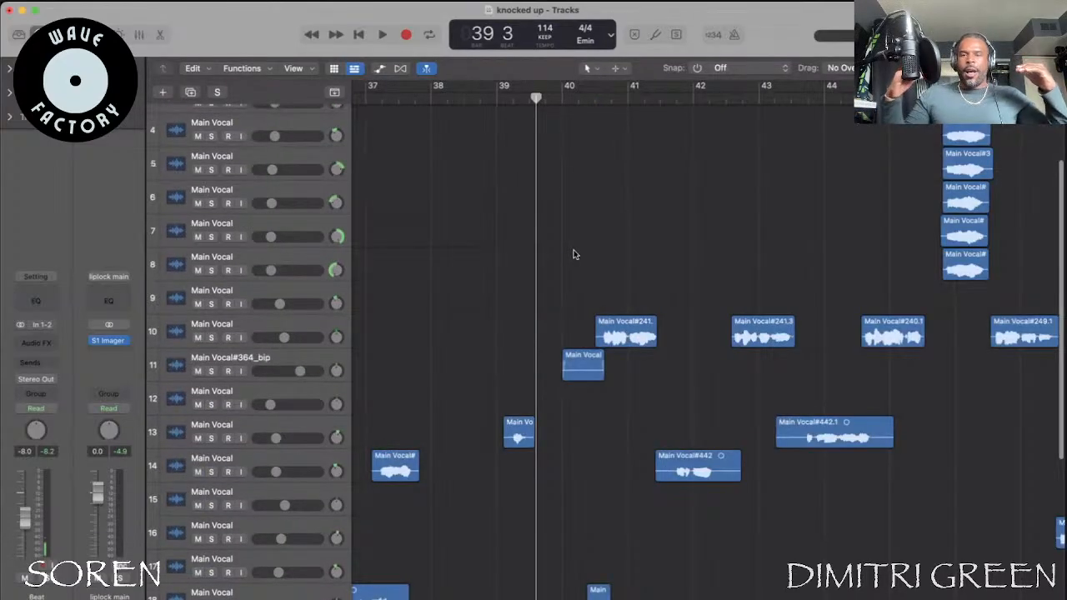
pyautogui.hscroll(-3, 573, 255)
pyautogui.scroll(3, 574, 254)
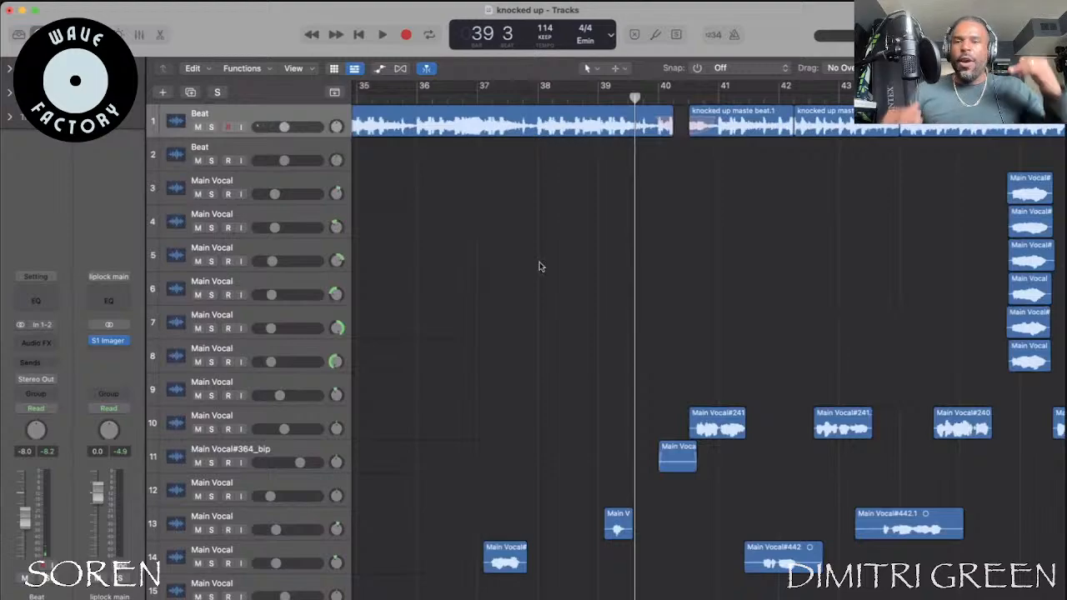
pyautogui.press('super+Left')
pyautogui.scroll(-4, 539, 266)
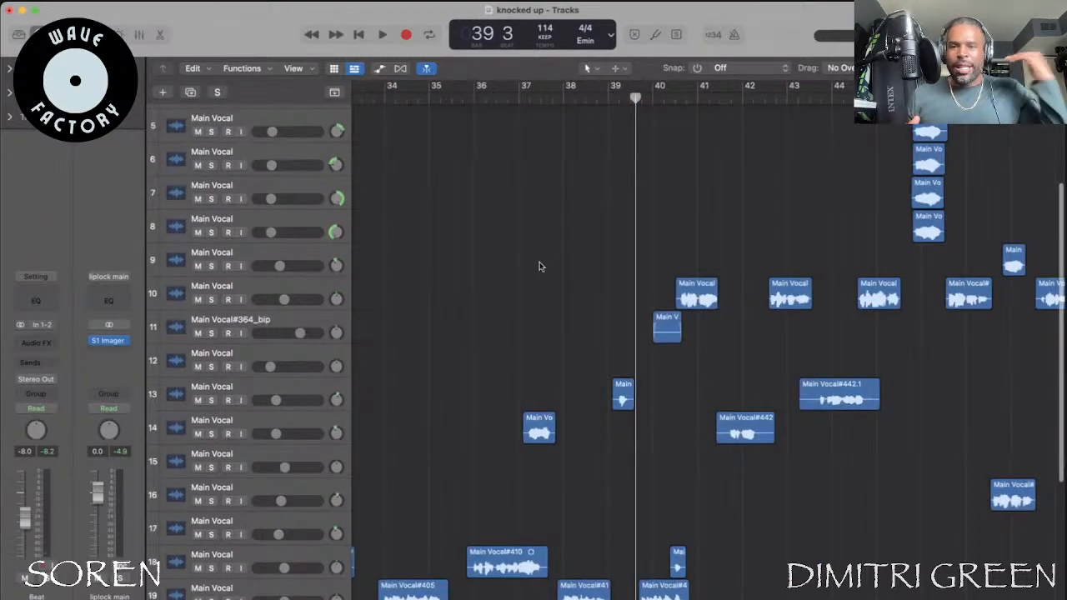
pyautogui.scroll(-4, 540, 266)
pyautogui.hscroll(2, 540, 265)
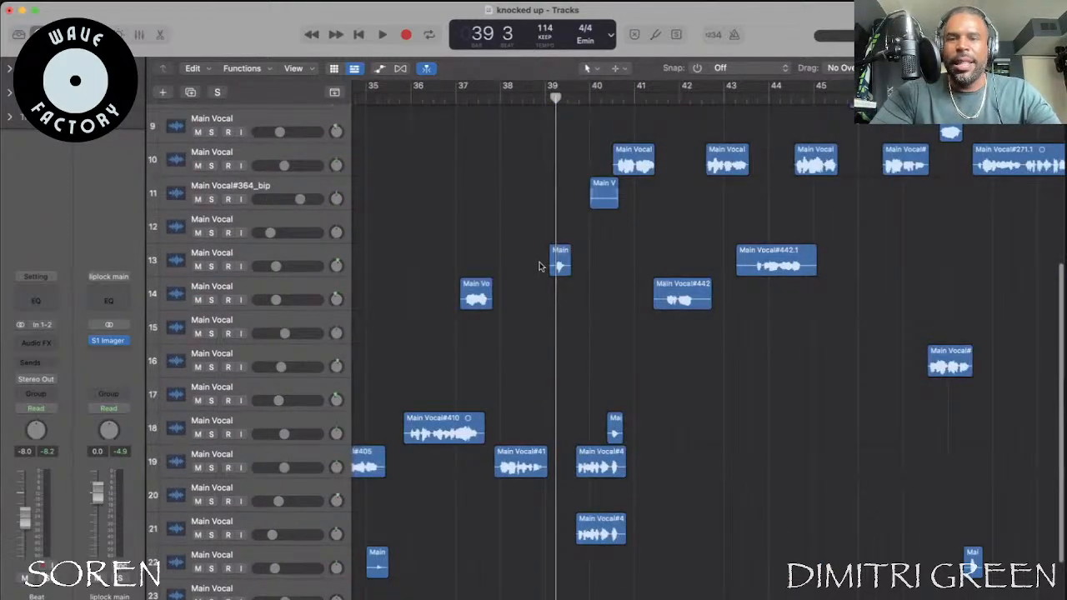
pyautogui.hscroll(-1, 540, 266)
pyautogui.hscroll(1, 556, 179)
# Place the playhead at bar 39 beat 2, bar 37 beat 3 and bar 36 beat 1, ending midway through bar 35
pyautogui.click(521, 99)
pyautogui.click(574, 99)
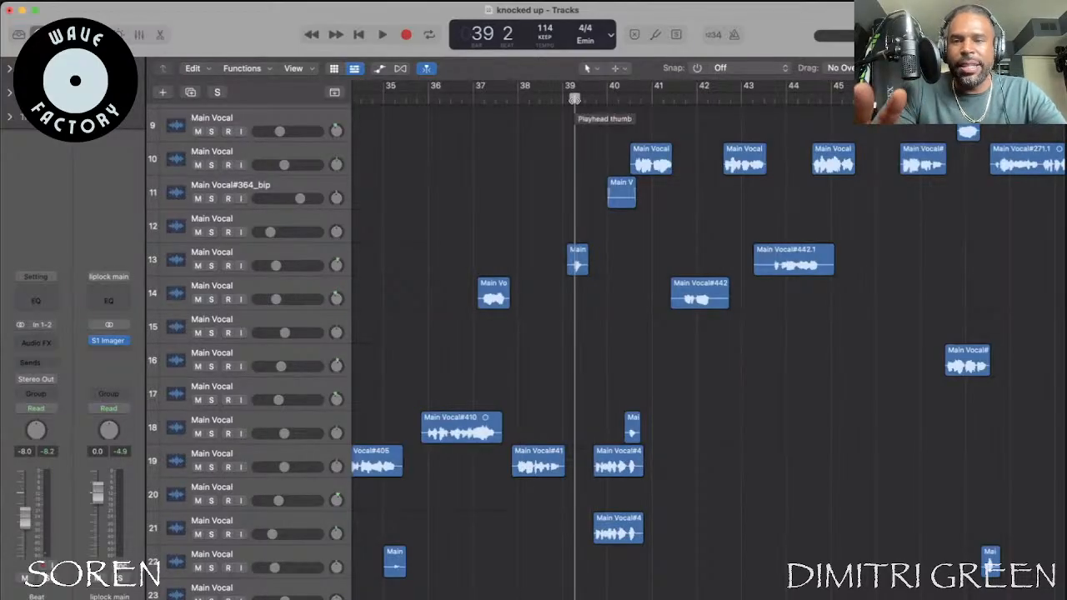
pyautogui.click(496, 99)
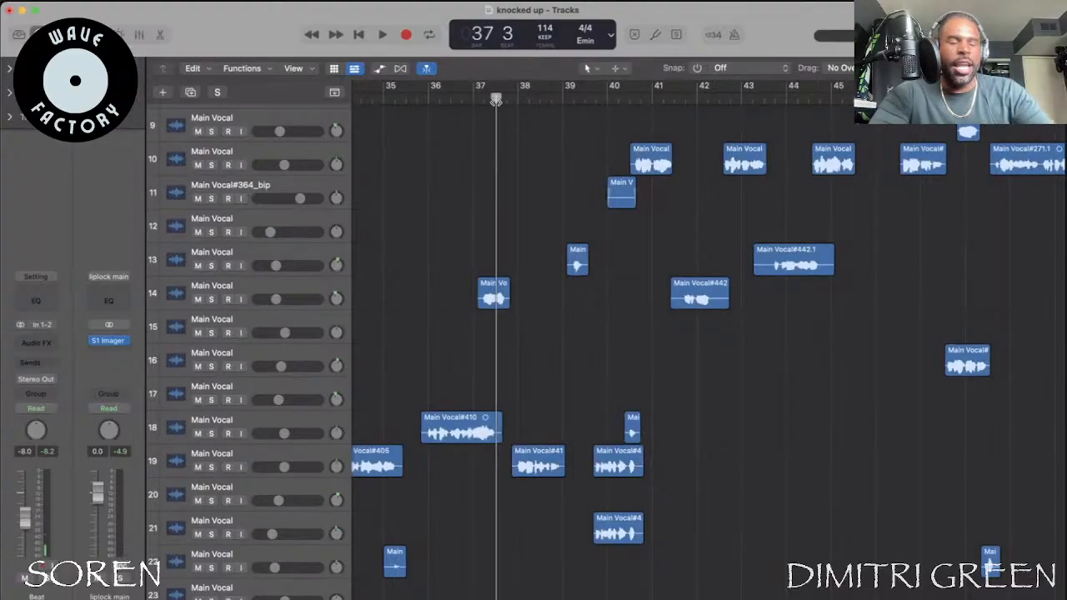
pyautogui.click(437, 98)
pyautogui.click(434, 98)
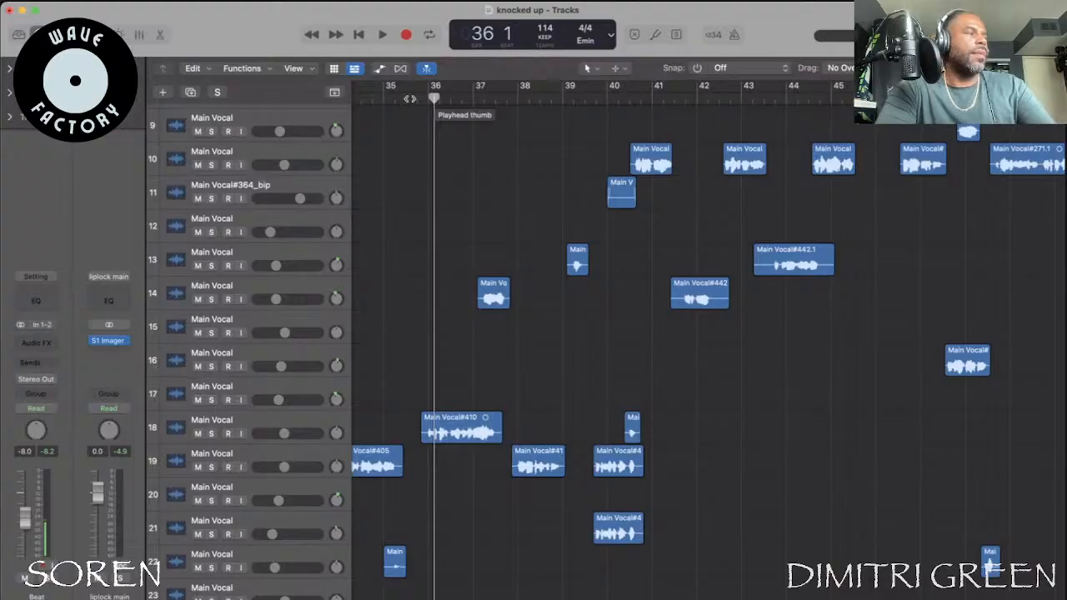
pyautogui.click(409, 99)
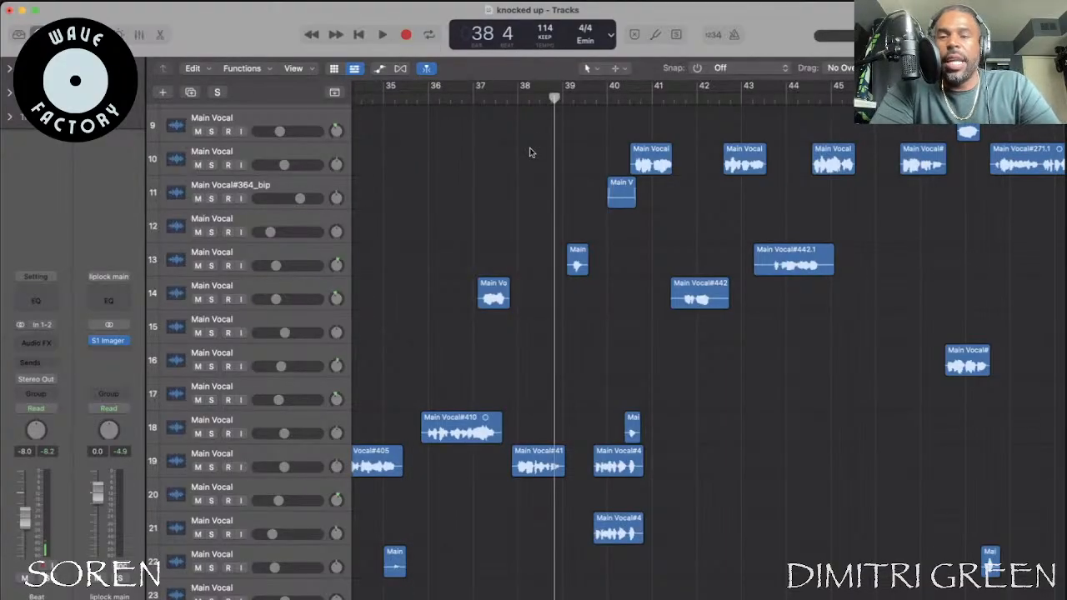
# Set the playhead at bar 37 beat 4 and rewind it two bars to bar 35 beat 4
pyautogui.hscroll(3, 531, 151)
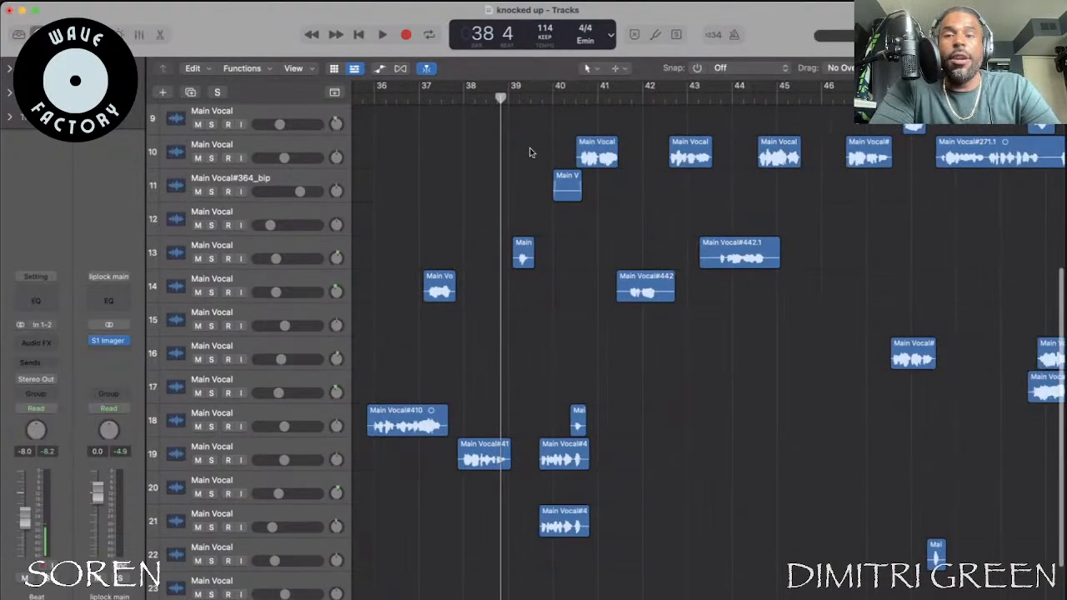
pyautogui.hscroll(-2, 519, 105)
pyautogui.click(499, 98)
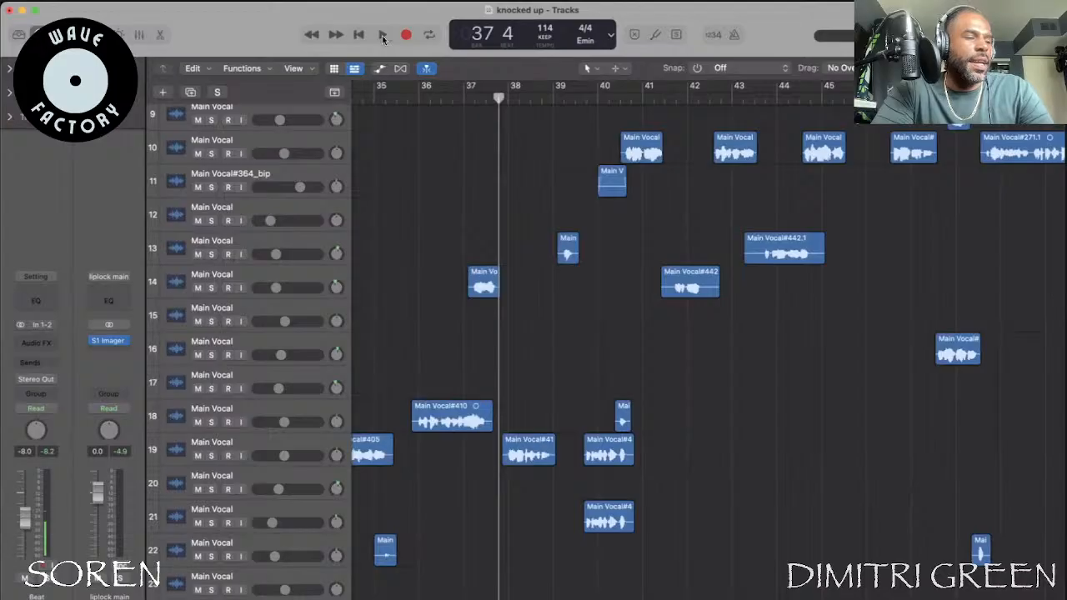
pyautogui.press(',')
pyautogui.press(',')
# Play the full mix from bar 35 beat 4 through the beat drop, stopping at bar 42 beat 1
pyautogui.hscroll(3, 607, 242)
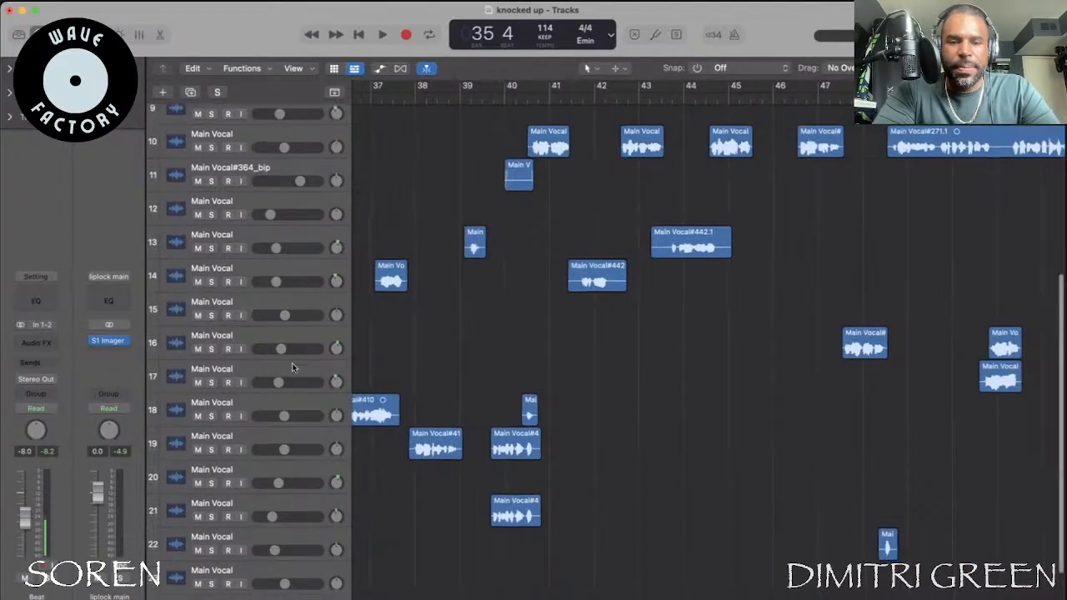
pyautogui.hscroll(-4, 607, 240)
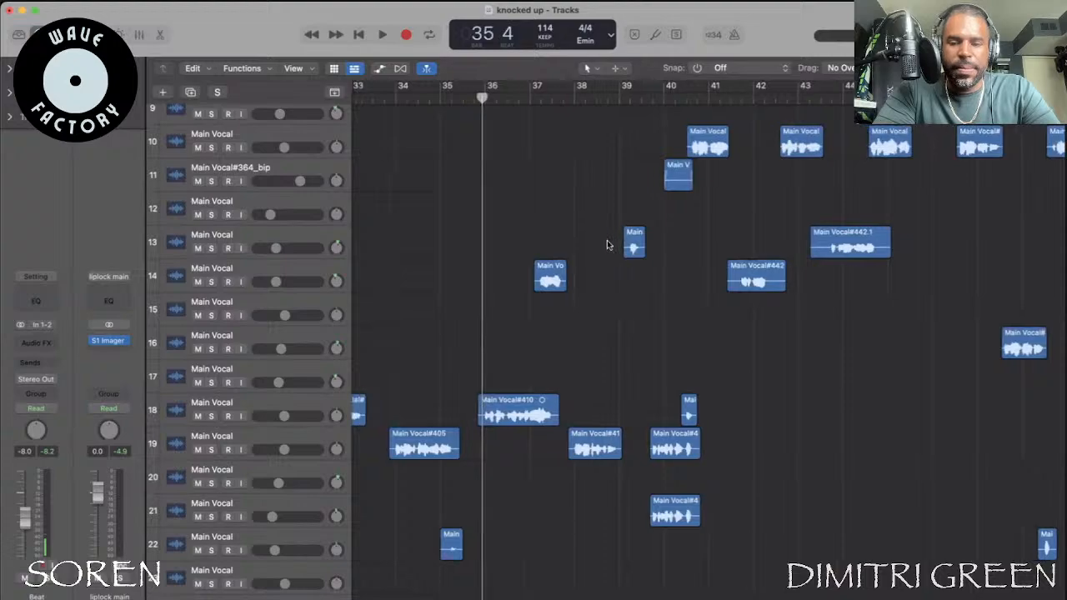
pyautogui.hscroll(2, 564, 154)
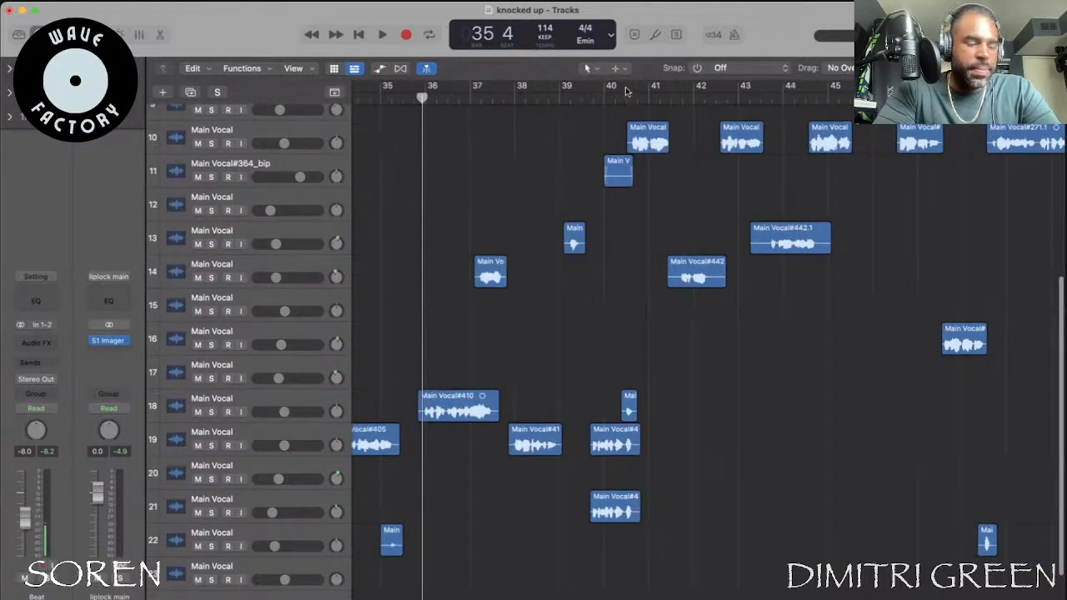
pyautogui.scroll(5, 621, 204)
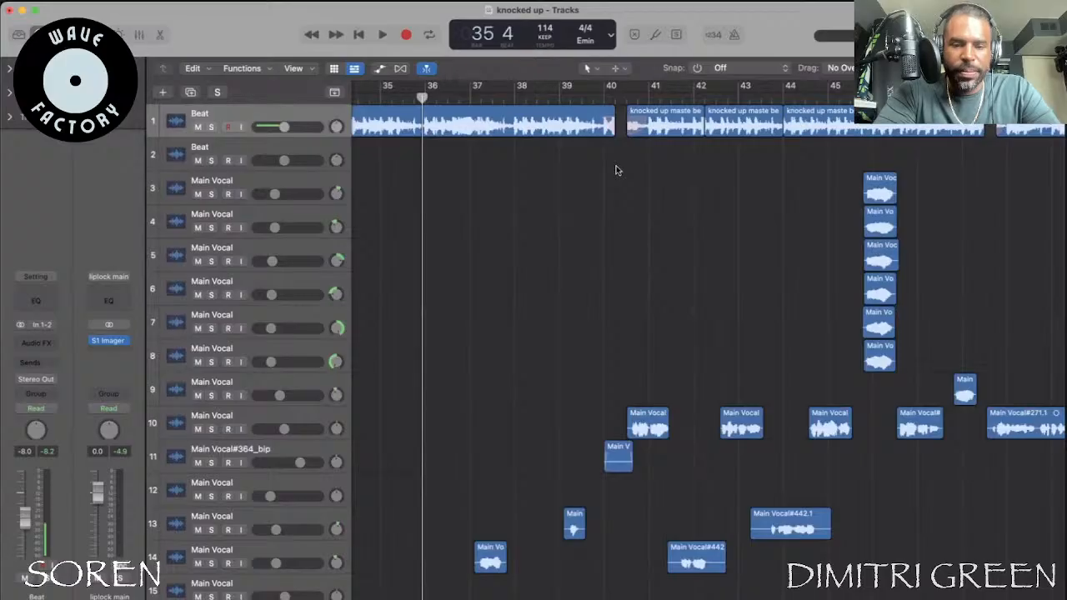
pyautogui.scroll(-5, 398, 98)
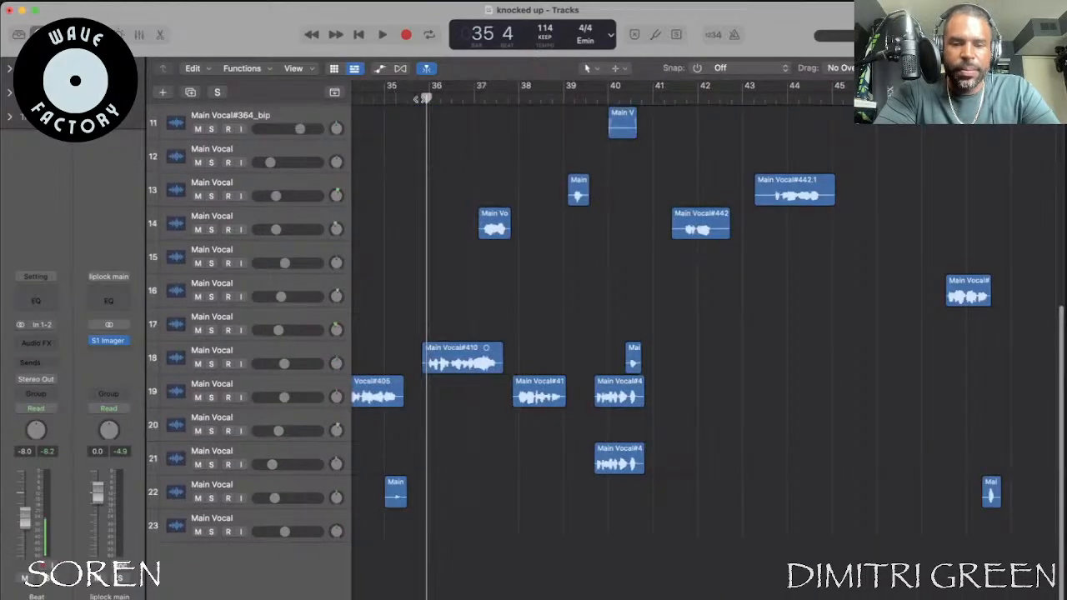
pyautogui.click(420, 99)
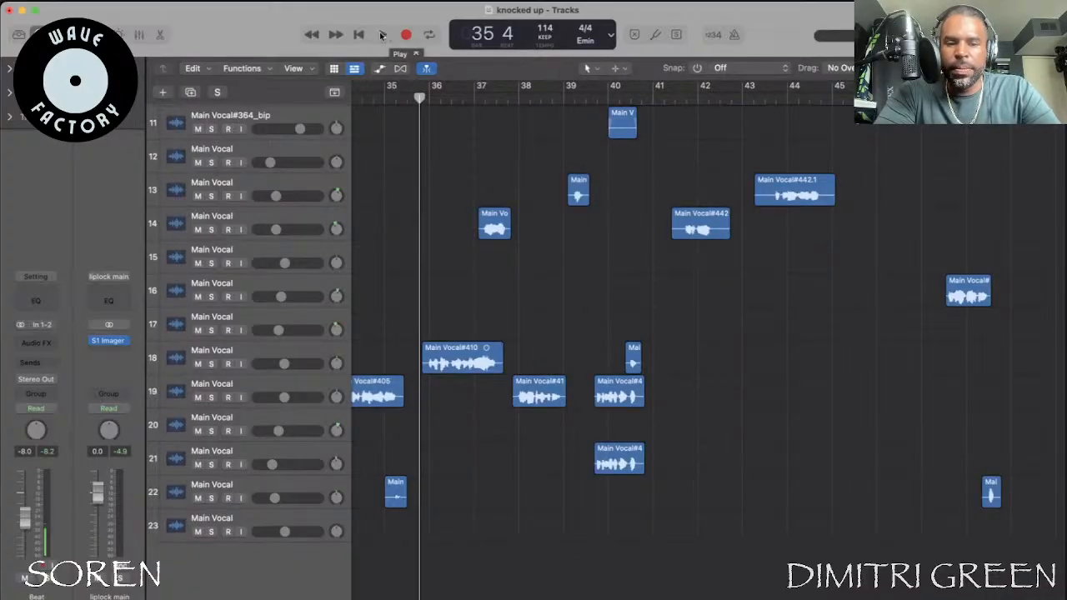
pyautogui.click(381, 35)
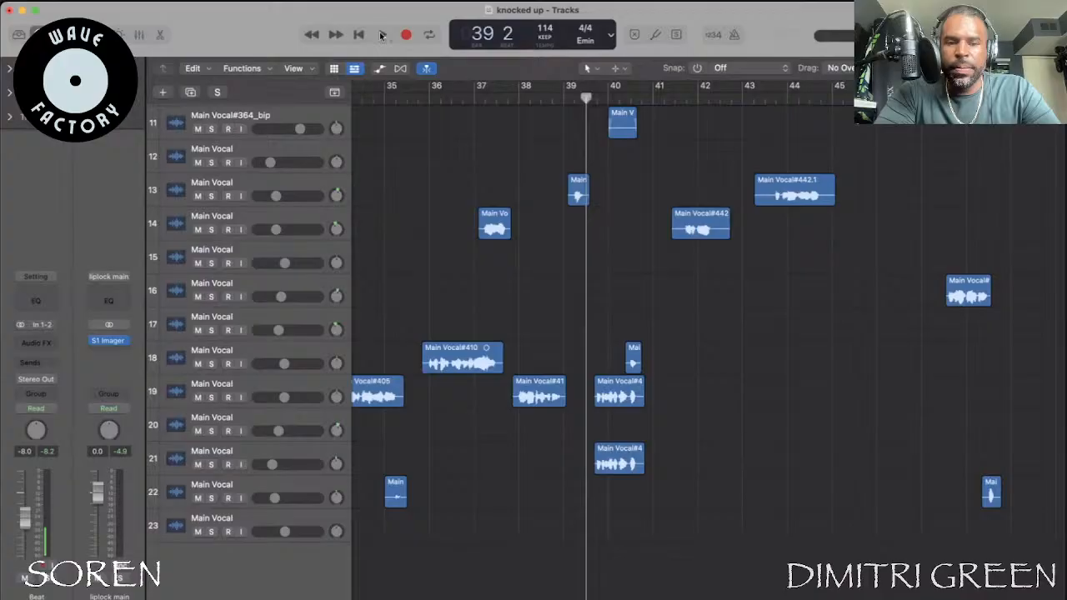
pyautogui.click(383, 34)
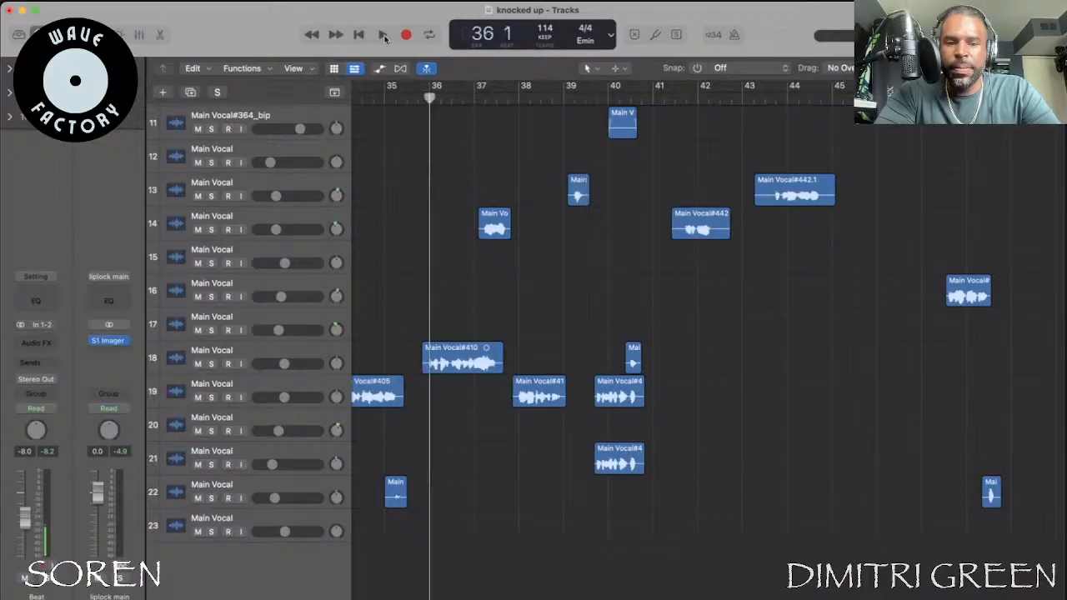
pyautogui.press('space')
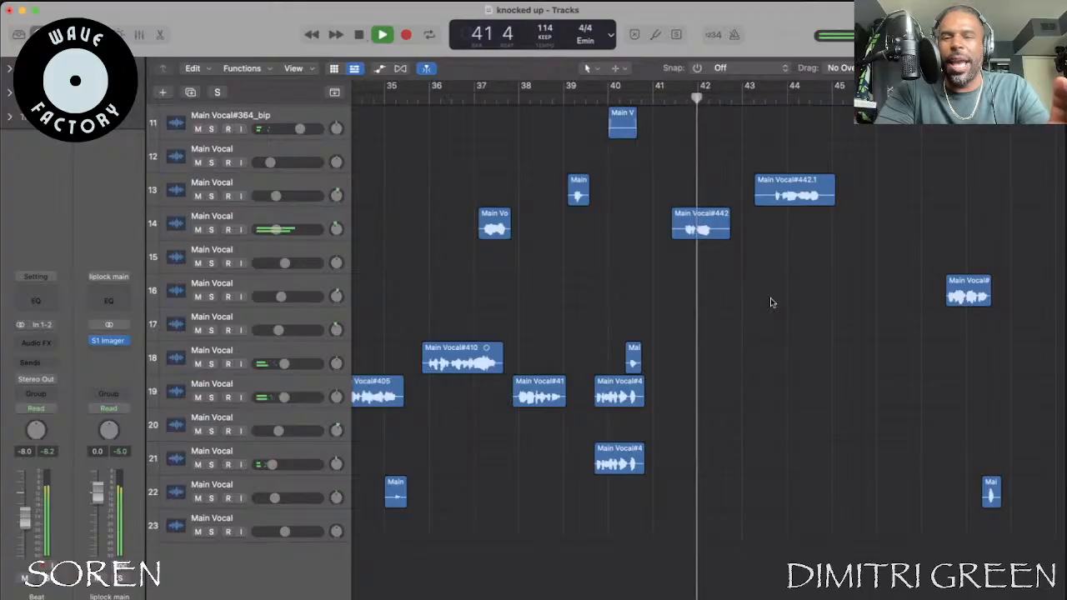
pyautogui.press('space')
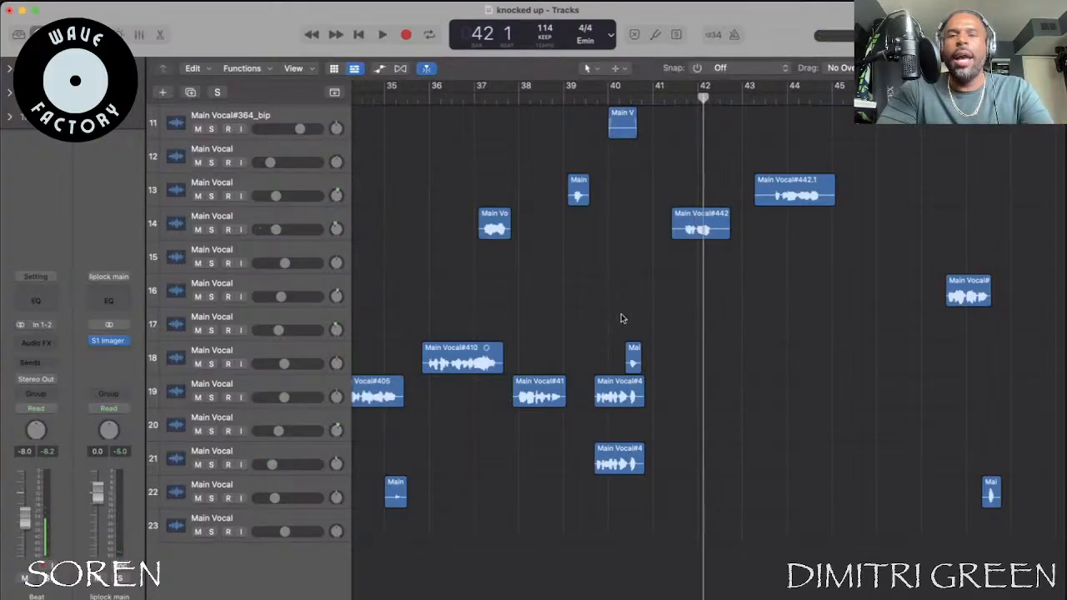
# Solo Main Vocal track 19 and place the playhead at bar 39 beat 3, ending at bar 38 beat 4
pyautogui.scroll(10, 621, 318)
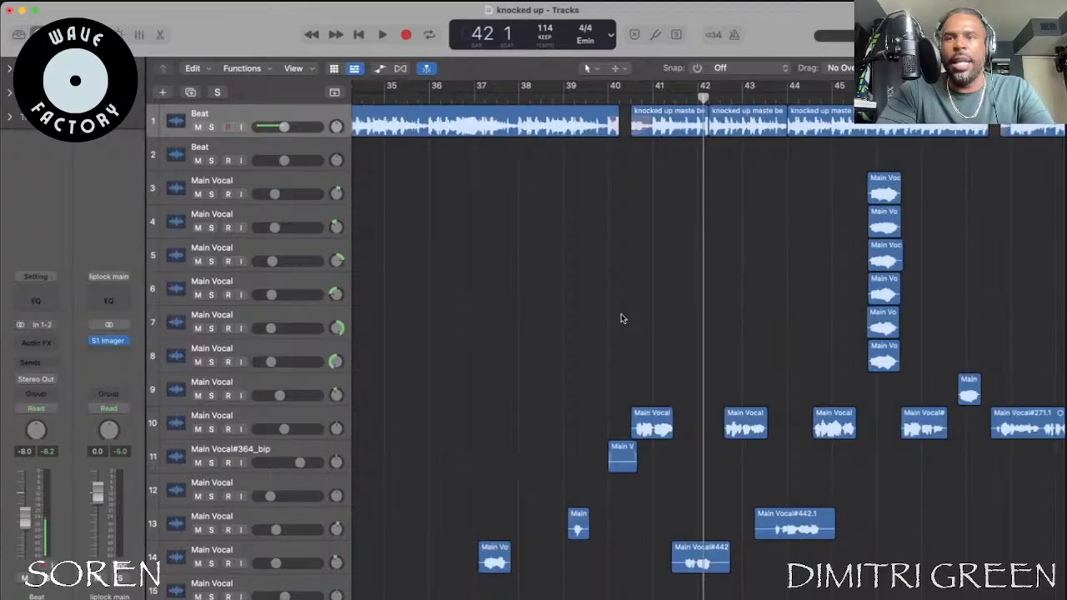
pyautogui.scroll(-10, 621, 318)
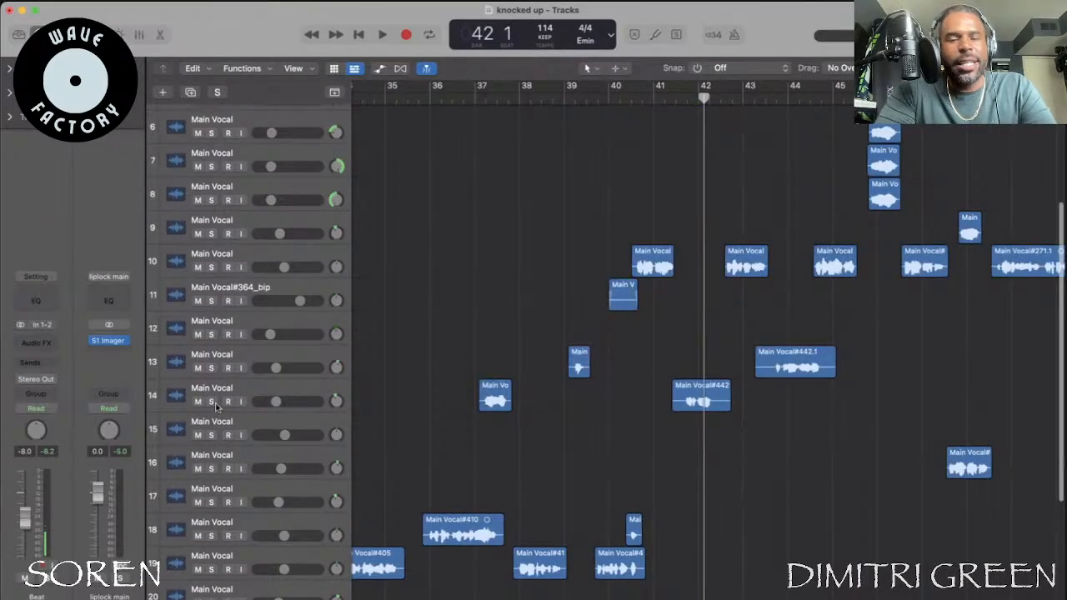
pyautogui.click(211, 396)
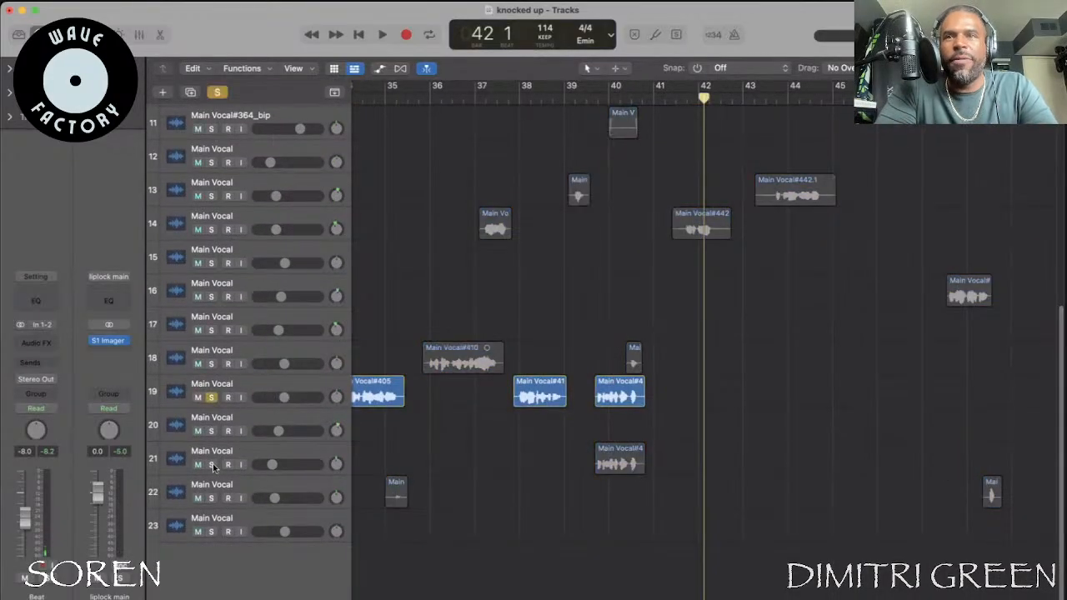
pyautogui.click(599, 101)
pyautogui.click(589, 103)
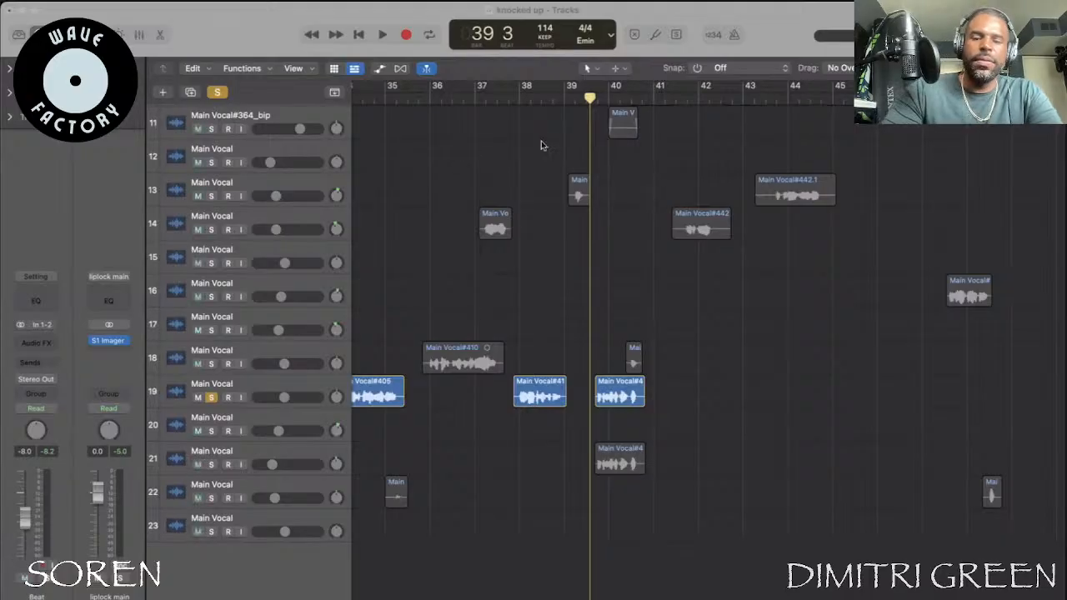
pyautogui.click(563, 99)
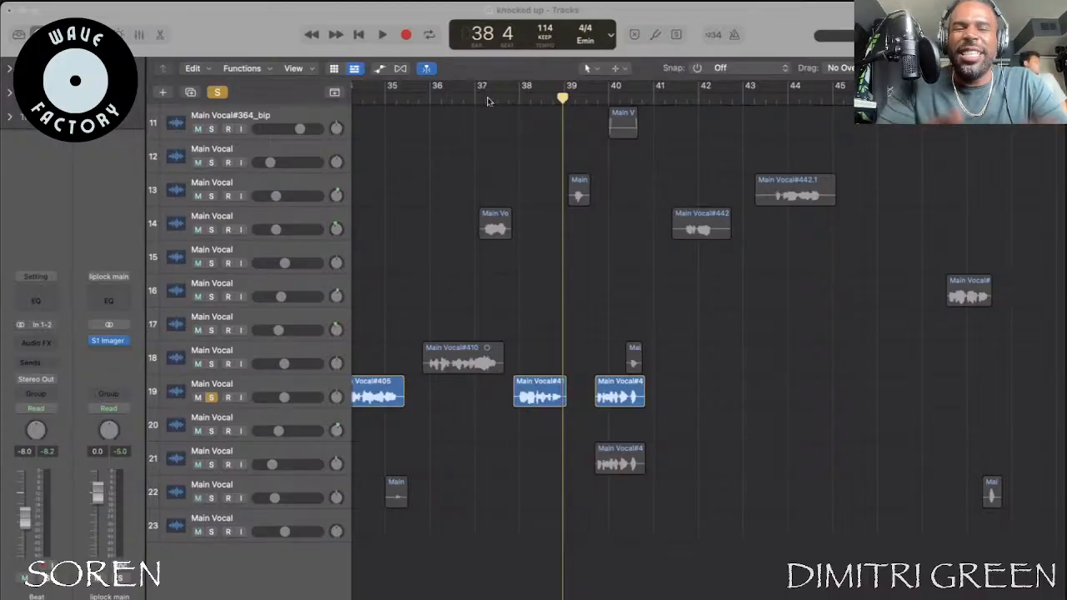
# Play the soloed vocal on track 19 from bar 39 beat 3, stopping at bar 40 beat 4
pyautogui.hscroll(3, 488, 97)
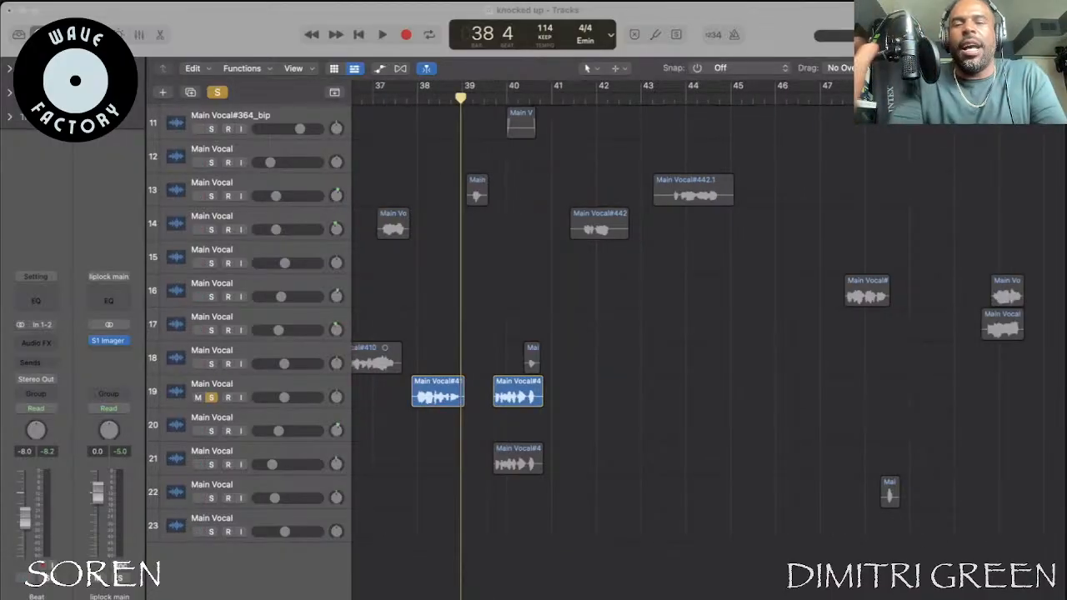
pyautogui.click(487, 97)
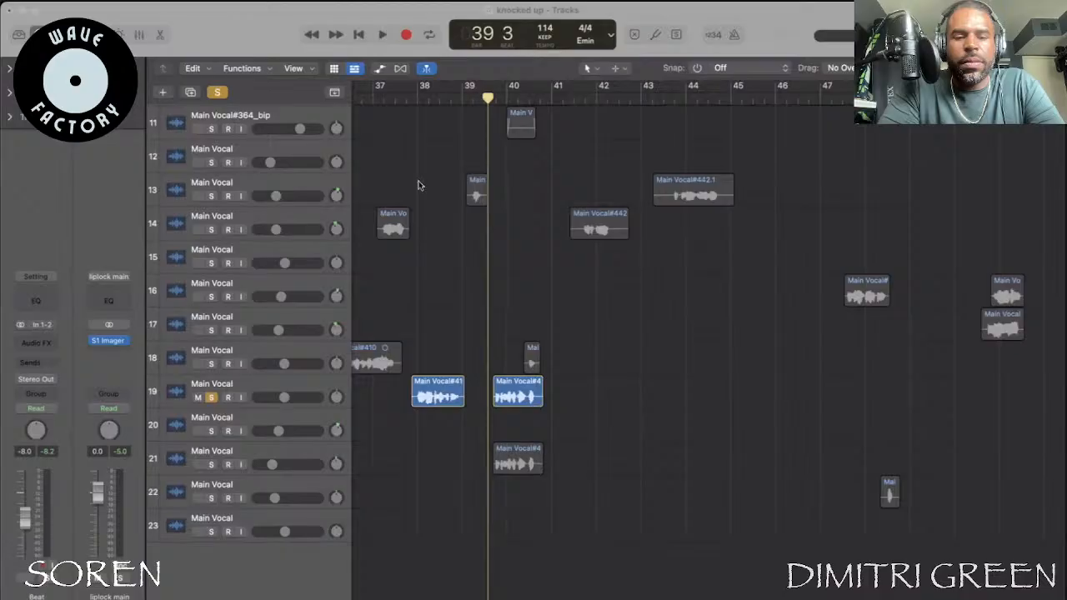
pyautogui.press('space')
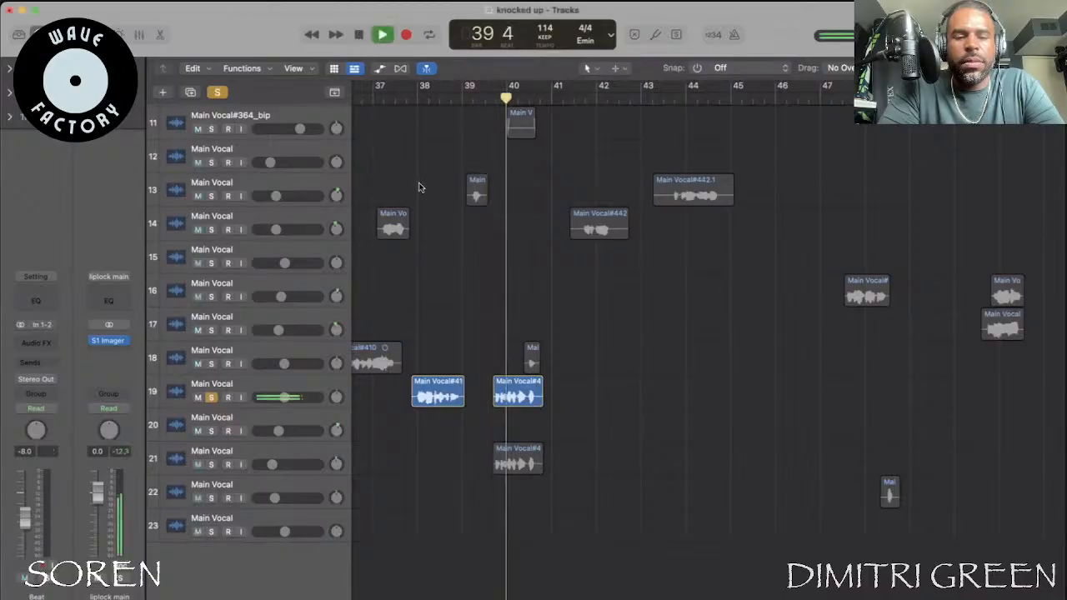
pyautogui.click(358, 35)
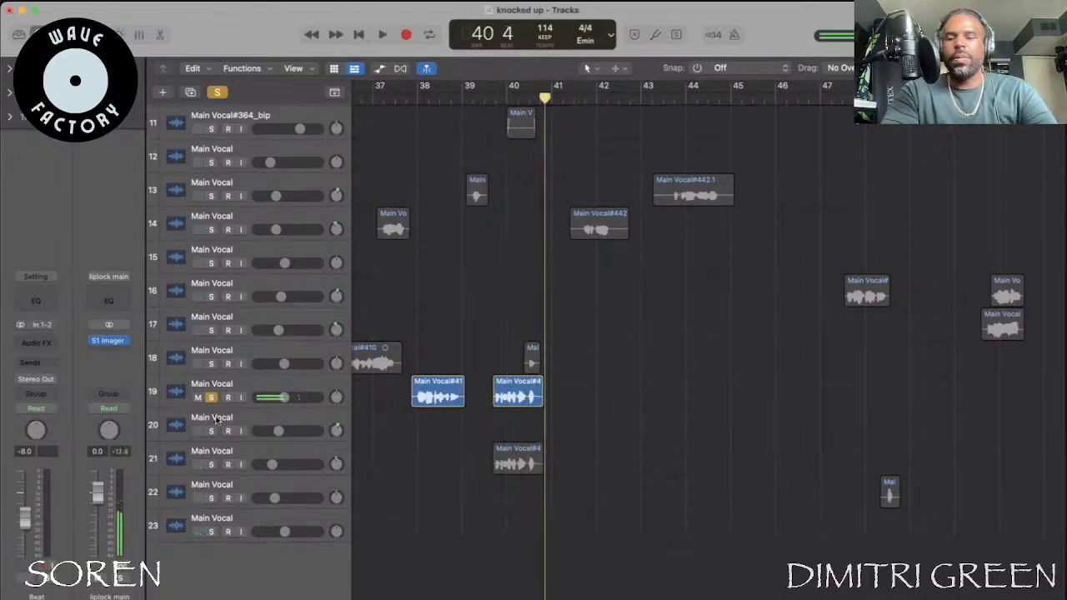
# Solo only Main Vocal track 21 and play it from bar 39 beat 3
pyautogui.click(497, 98)
pyautogui.click(488, 97)
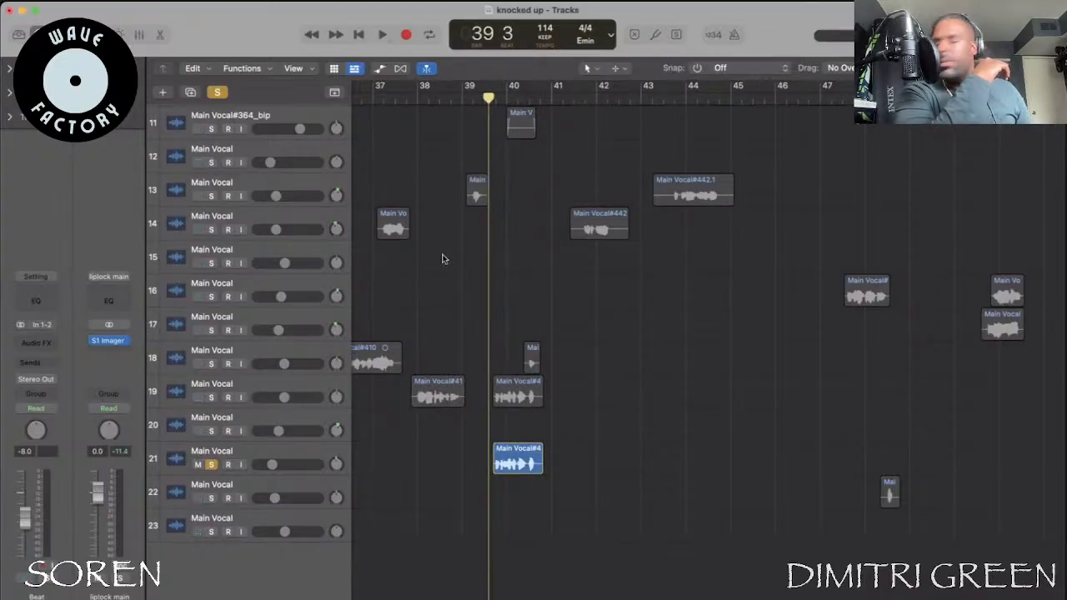
pyautogui.press('space')
# Add track 19 to the solo and play it together with track 21 from around bar 40, stopping at beat 3
pyautogui.click(211, 397)
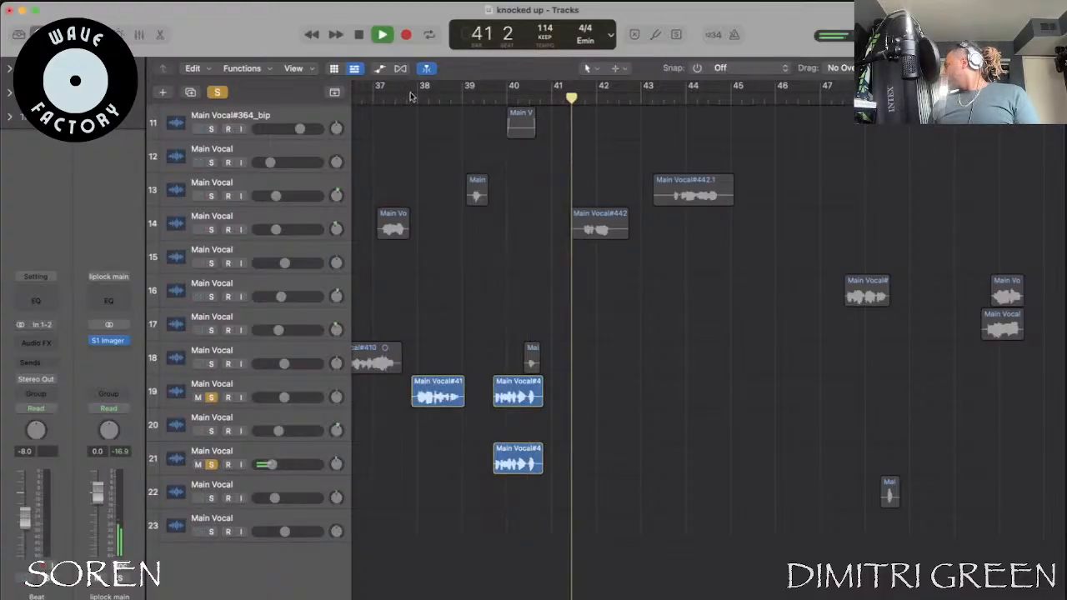
pyautogui.click(510, 98)
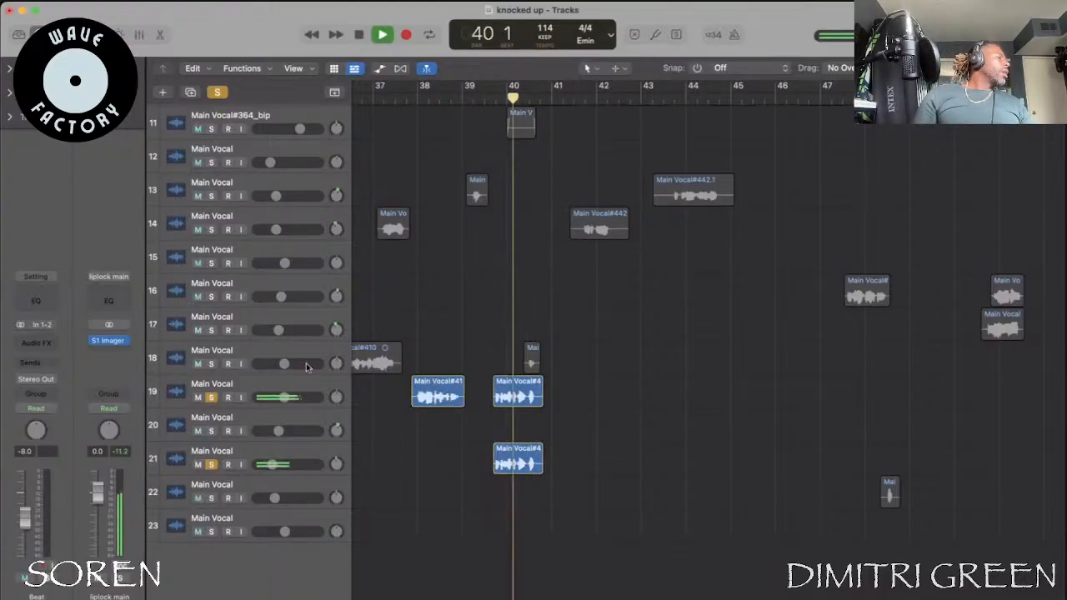
pyautogui.press('space')
# Isolate Main Vocal track 18 and play it from bar 40 beat 2 to bar 40 beat 4
pyautogui.keyDown('alt'); pyautogui.click(212, 364); pyautogui.keyUp('alt')
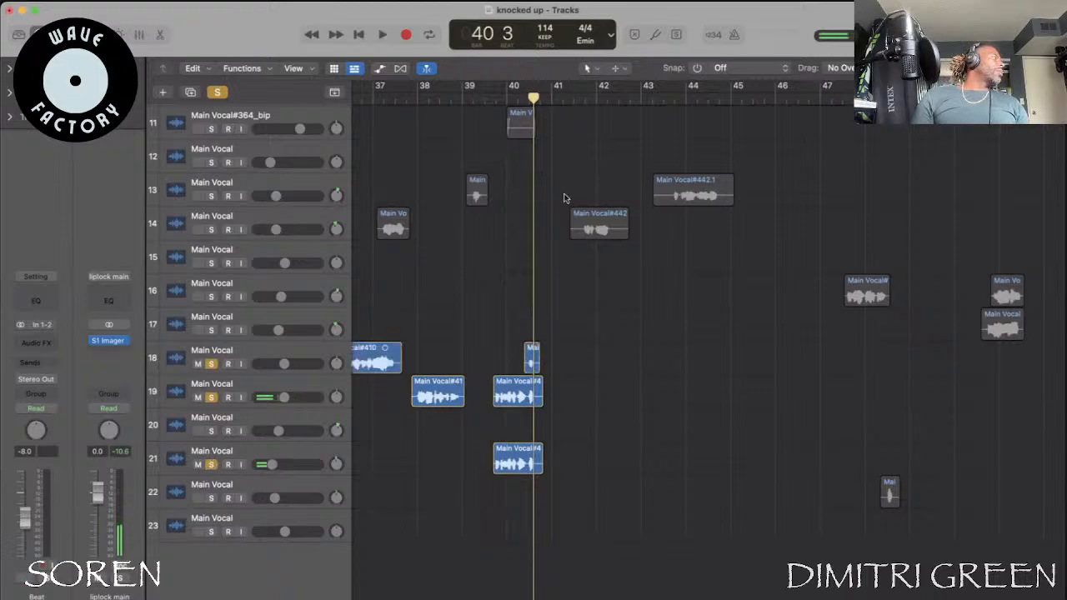
pyautogui.click(383, 35)
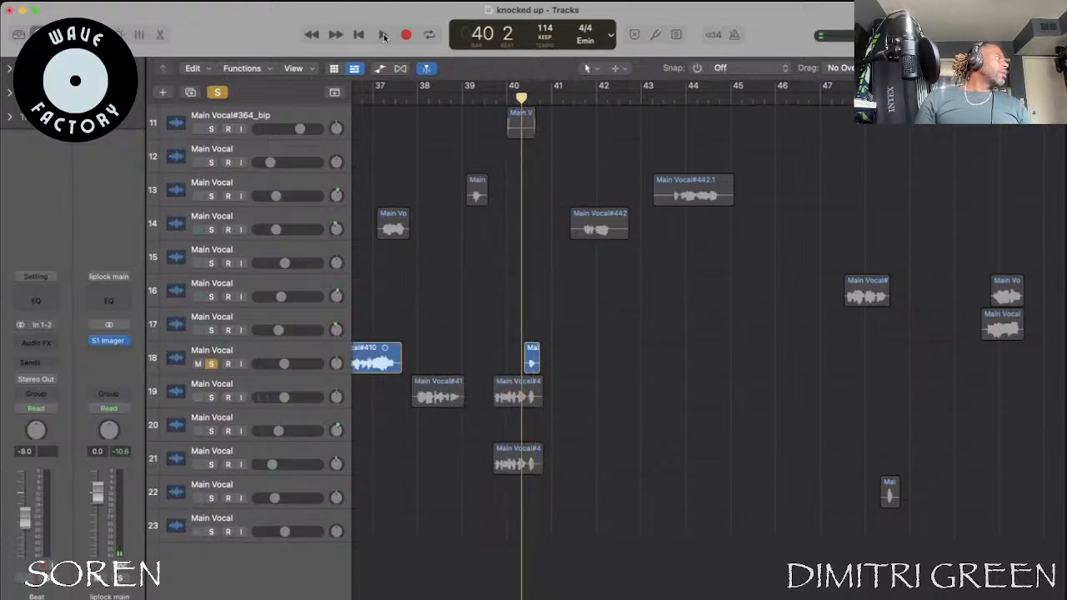
pyautogui.press('space')
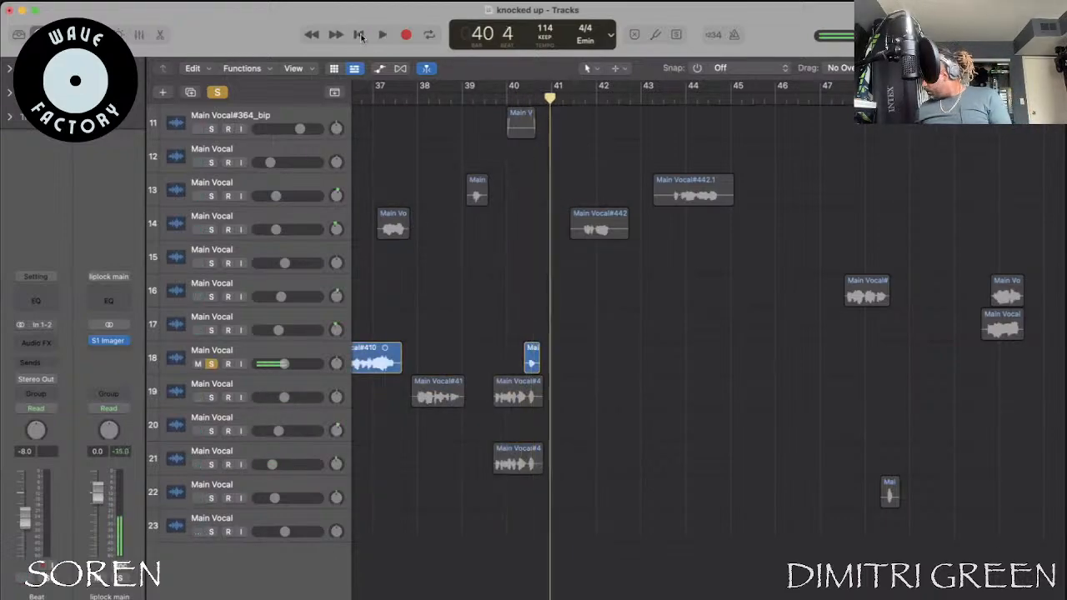
# Solo tracks 11, 18, 19 and 21 together and play them from bar 39 beat 4, stopping at bar 41 beat 1
pyautogui.click(211, 397)
pyautogui.click(211, 464)
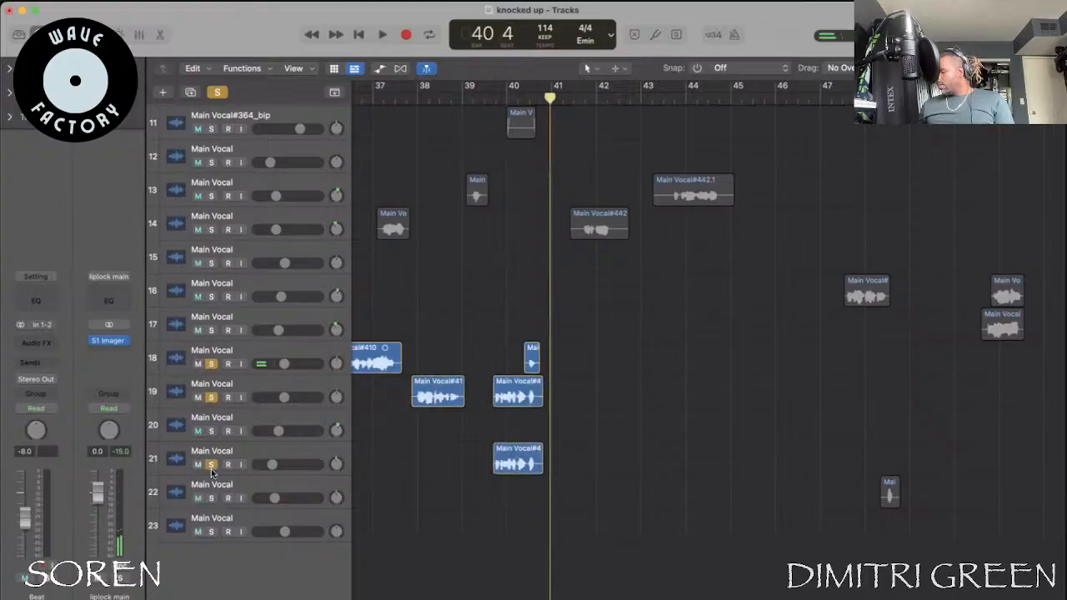
pyautogui.scroll(5, 461, 268)
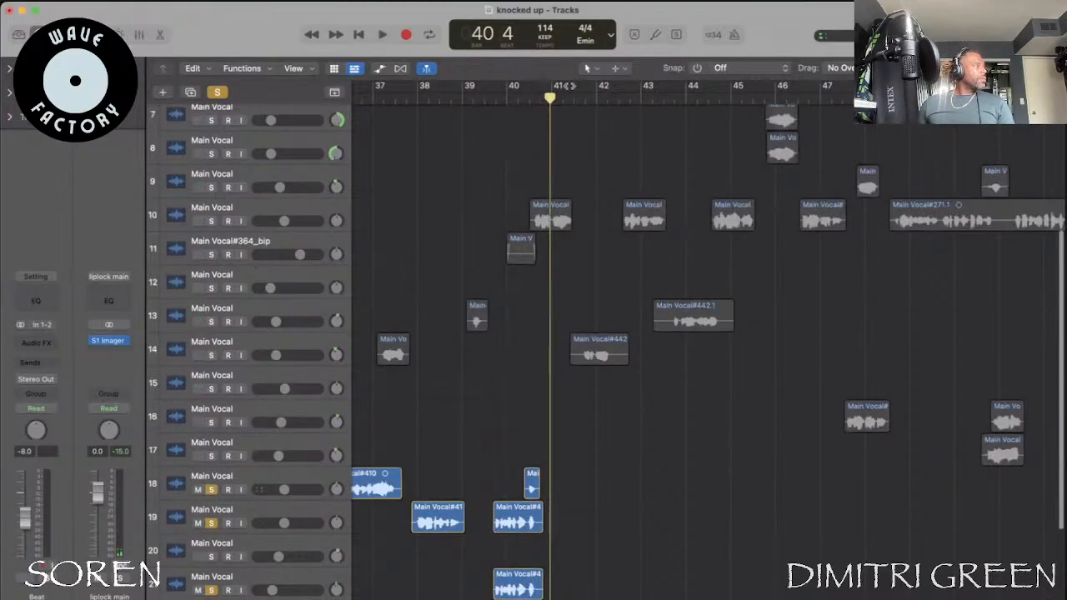
pyautogui.click(211, 254)
pyautogui.press(',')
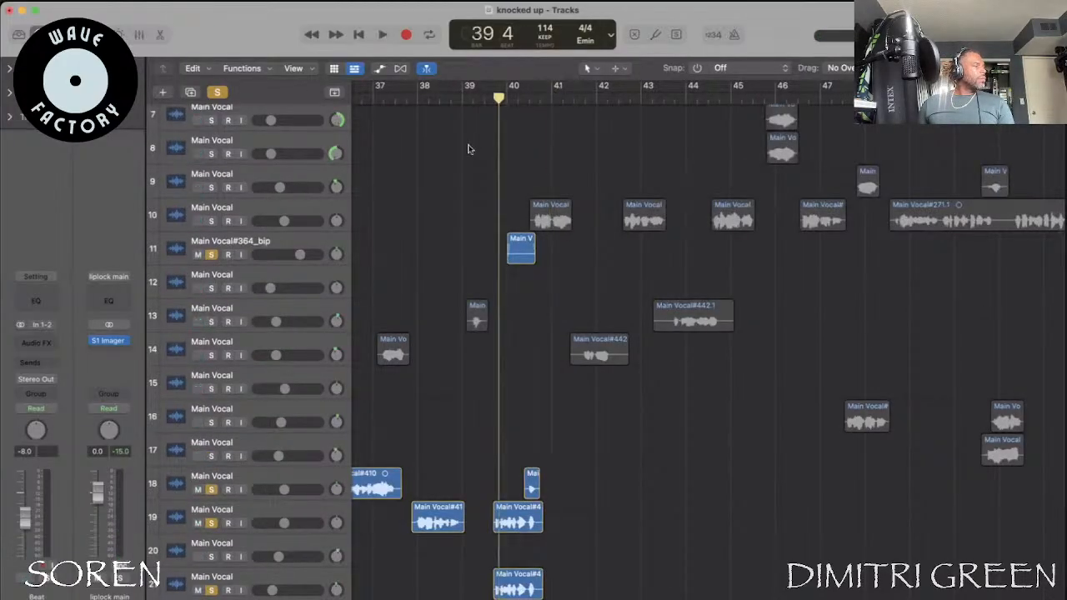
pyautogui.press('space')
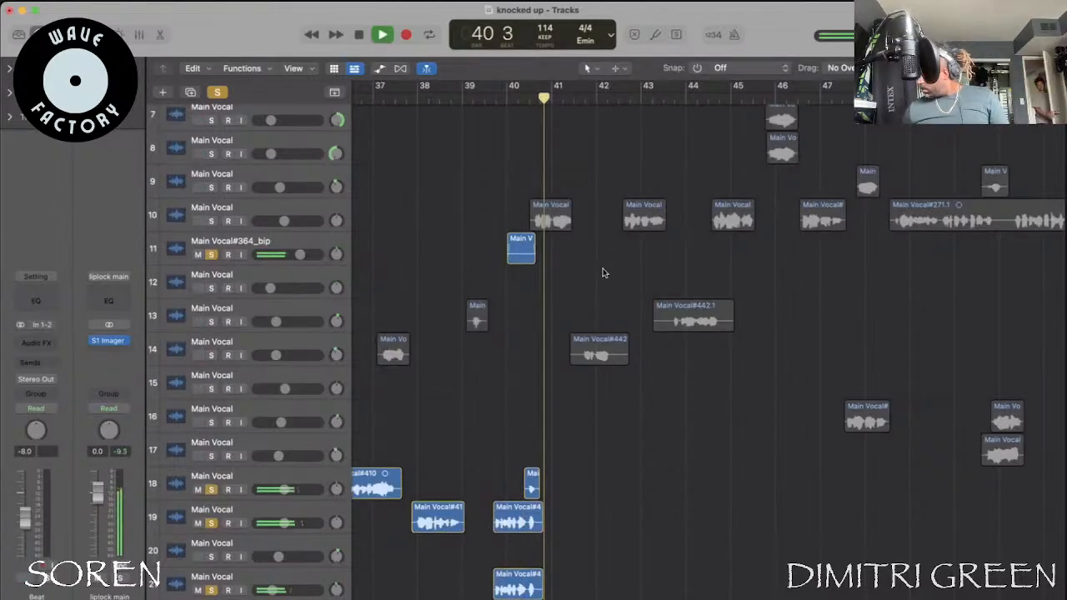
pyautogui.press('space')
# Add the Beat track and Main Vocal track 10 to the solos and play from bar 39 beat 1 to bar 41 beat 4
pyautogui.scroll(-3, 602, 271)
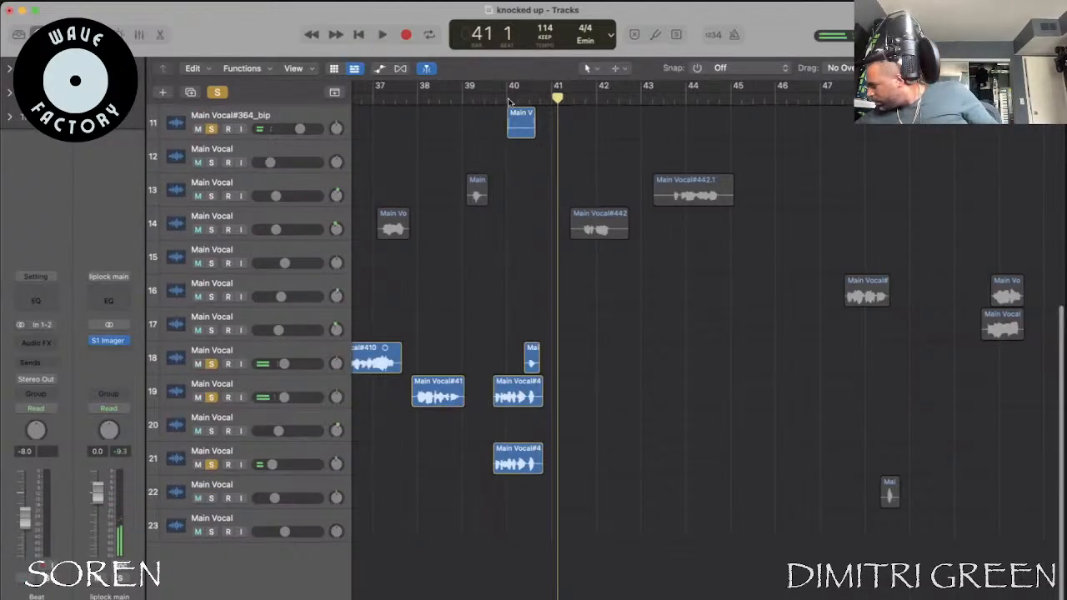
pyautogui.scroll(5, 525, 142)
pyautogui.press(',')
pyautogui.press(',')
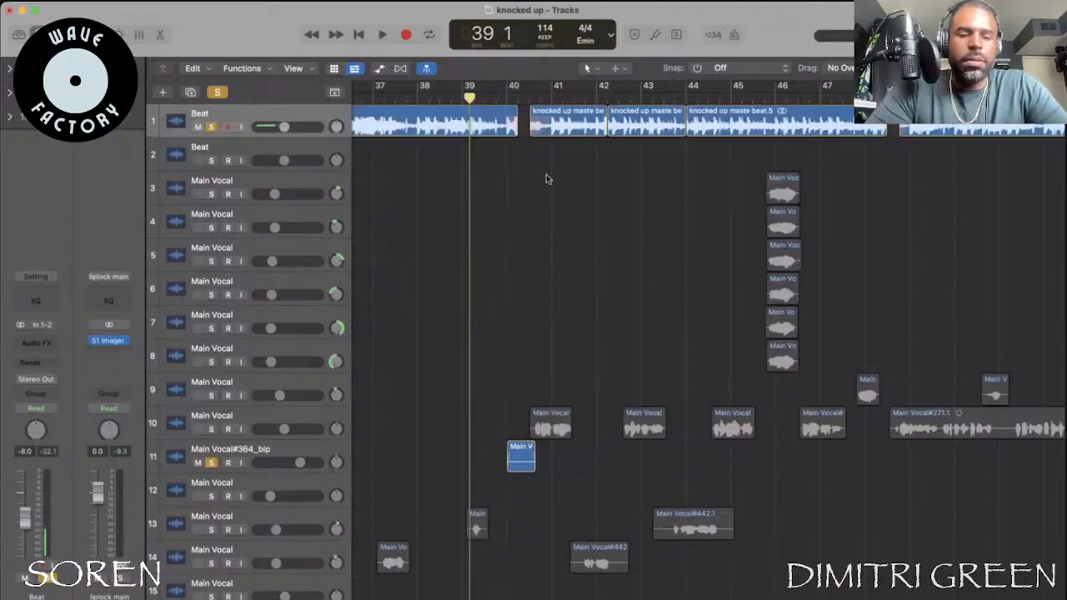
pyautogui.press('space')
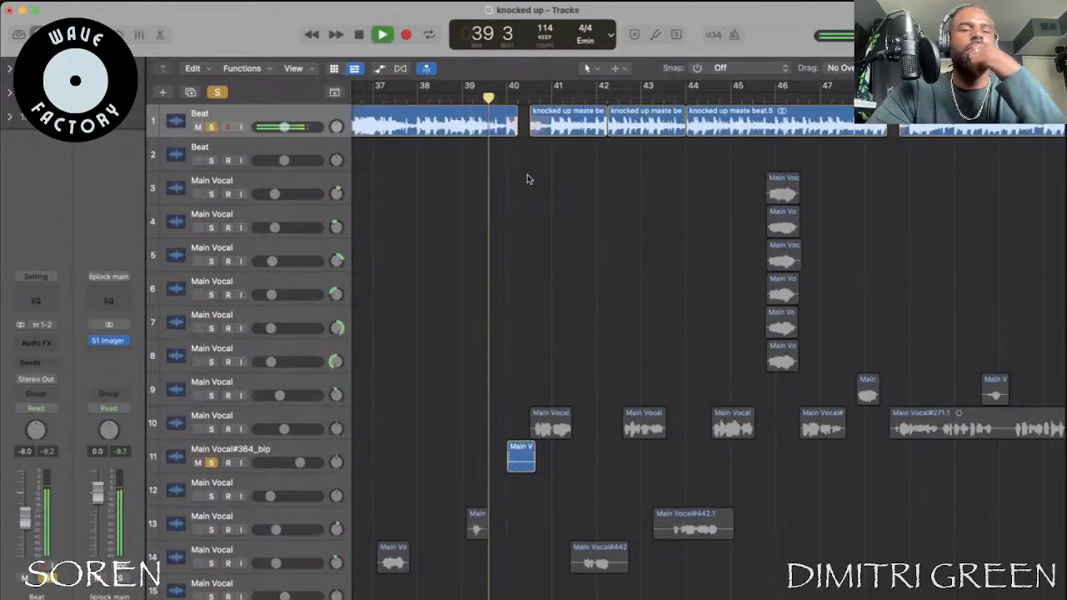
pyautogui.click(211, 428)
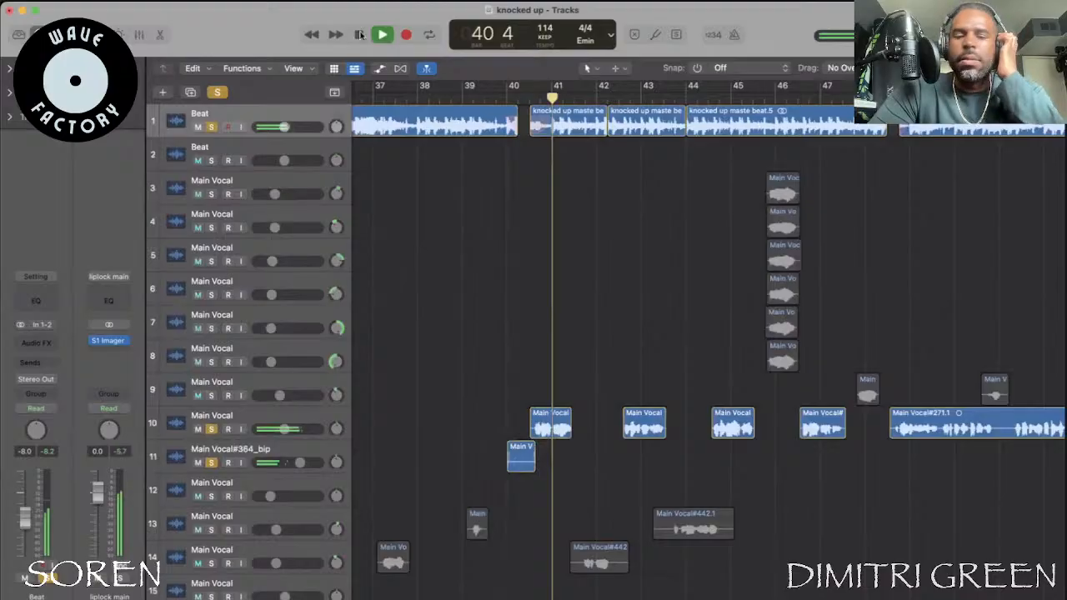
pyautogui.press('space')
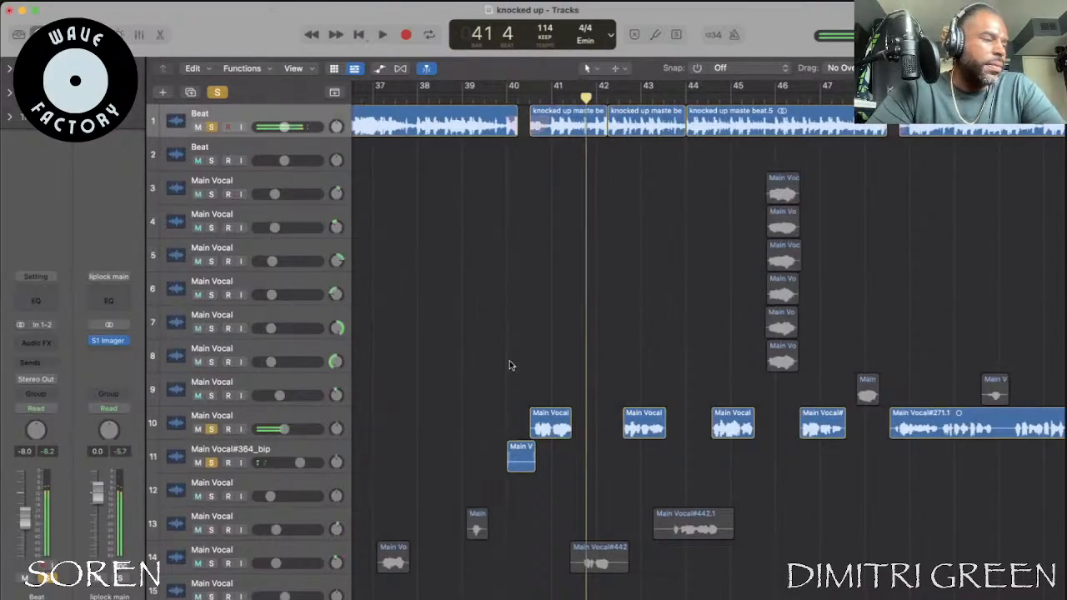
# Review the soloed vocal and Beat tracks around the beat gap and rewind to bar 39 beat 1
pyautogui.scroll(-5, 516, 384)
pyautogui.scroll(-3, 517, 375)
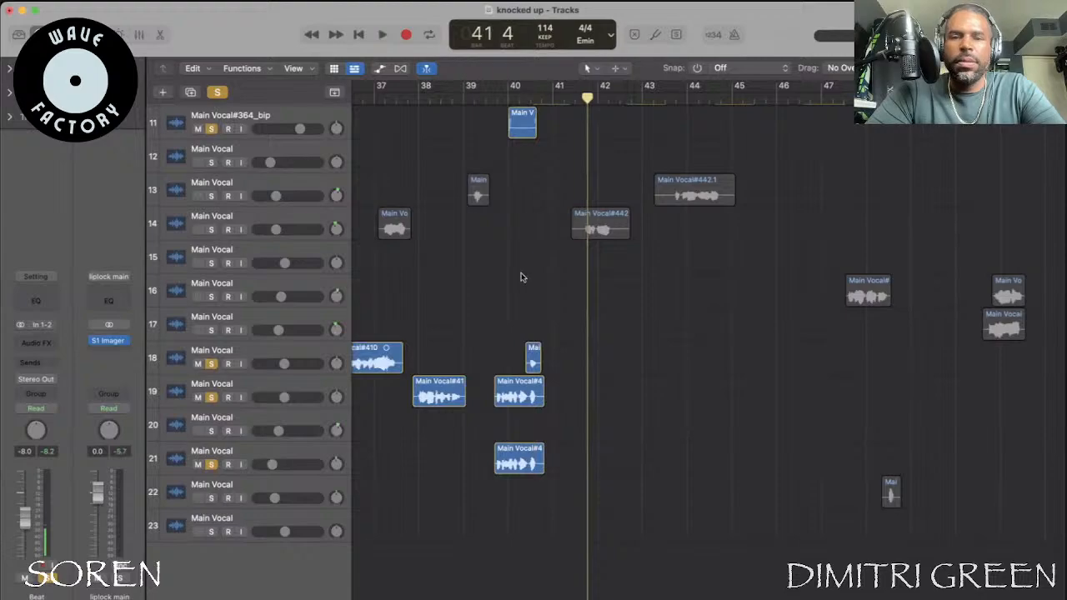
pyautogui.scroll(3, 521, 267)
pyautogui.scroll(2, 522, 239)
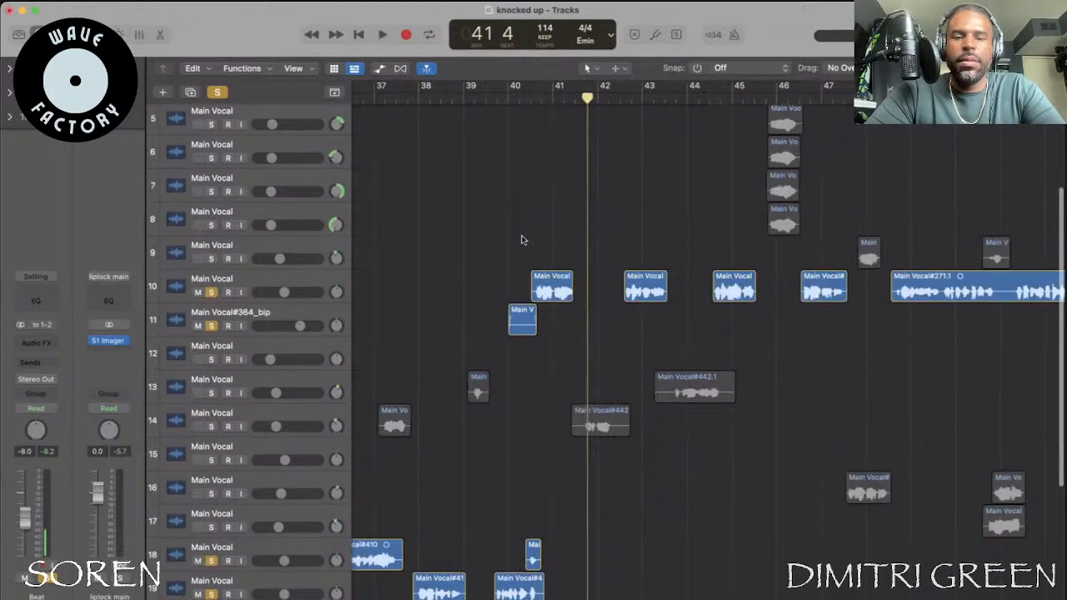
pyautogui.scroll(4, 523, 174)
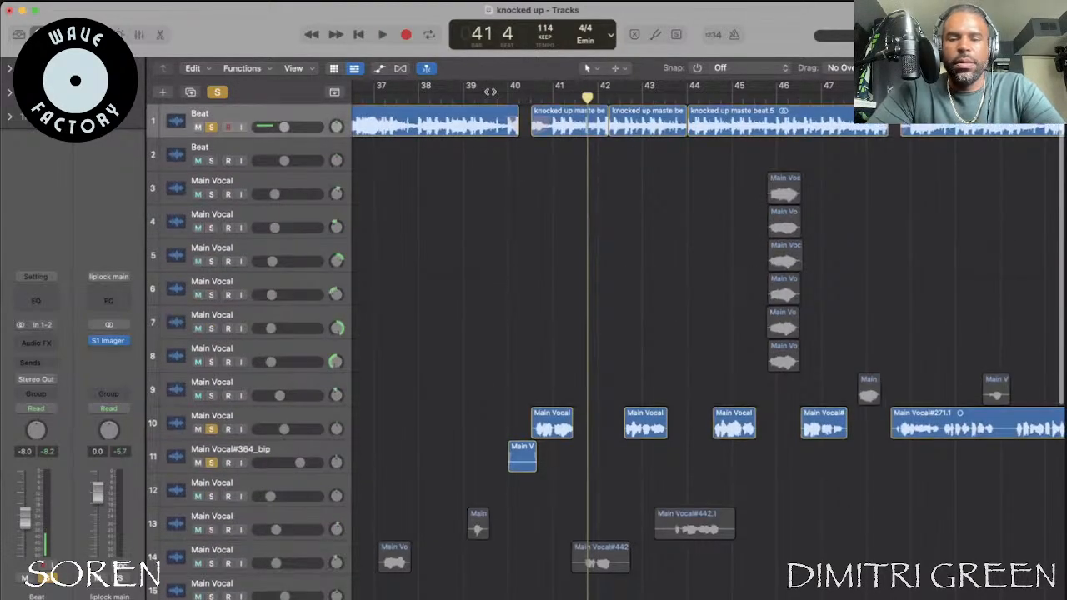
pyautogui.press(',')
pyautogui.press(',')
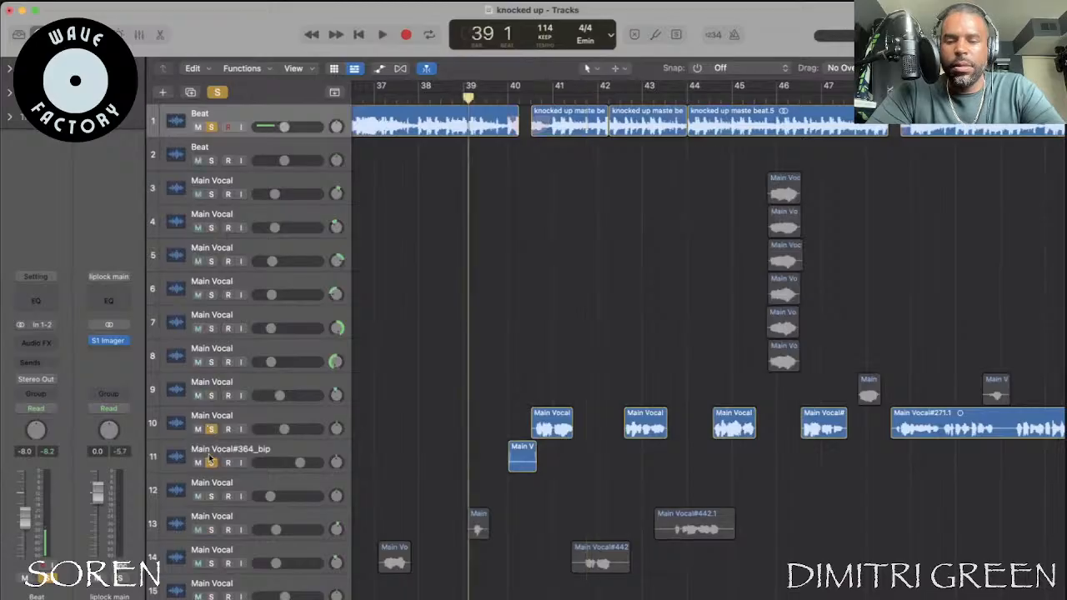
# Clear the solos on track 10 and every other soloed vocal and Beat track
pyautogui.click(211, 429)
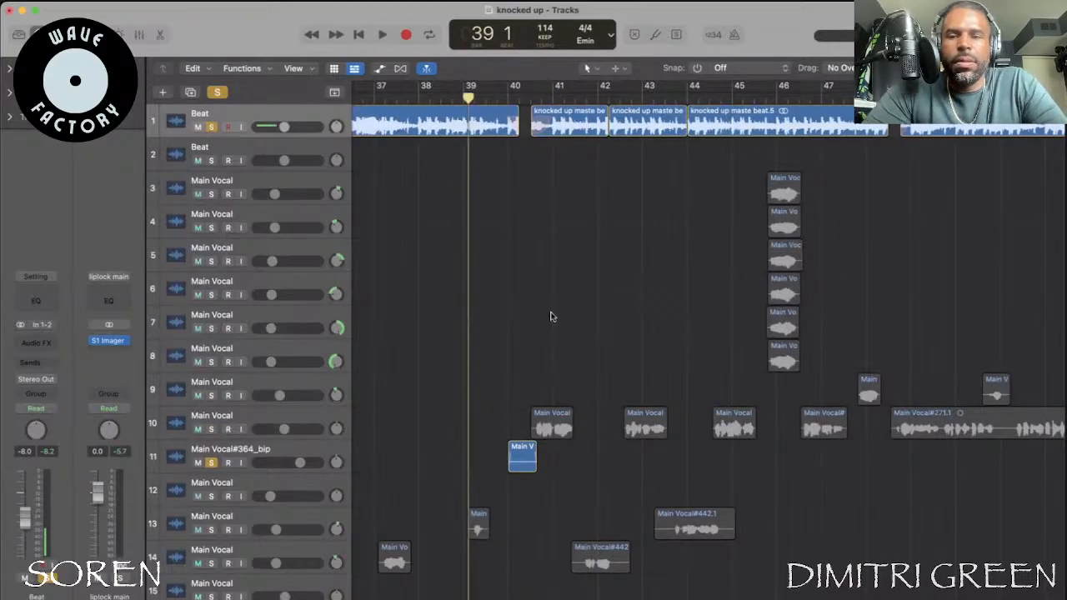
pyautogui.scroll(-7, 219, 445)
pyautogui.click(212, 475)
pyautogui.click(211, 541)
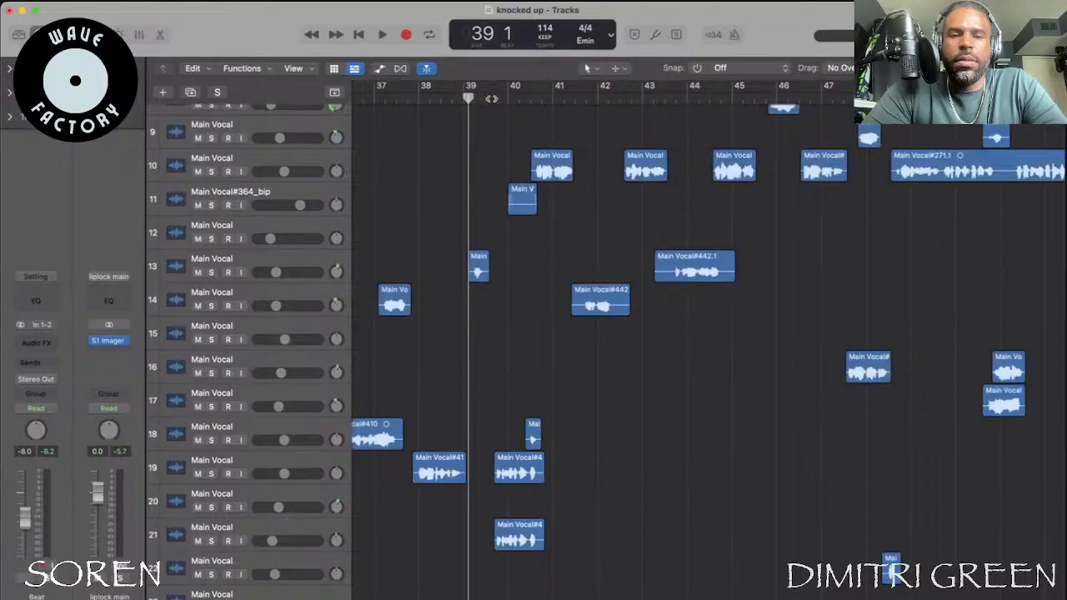
# Play the full mix from bar 39 beat 3 through the beat gap, stopping at bar 41 beat 3
pyautogui.click(383, 35)
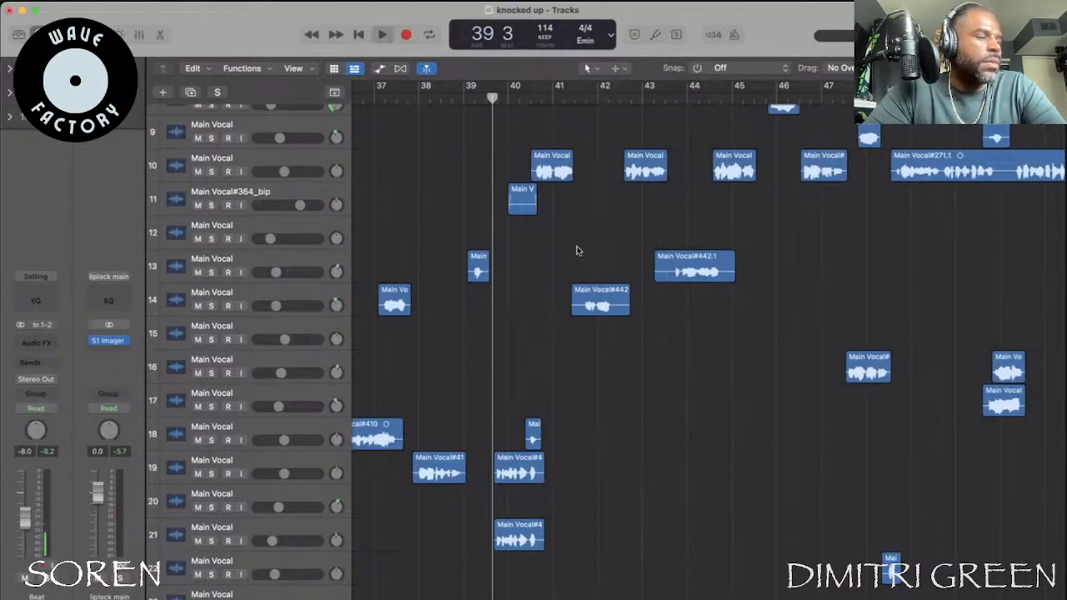
pyautogui.press('space')
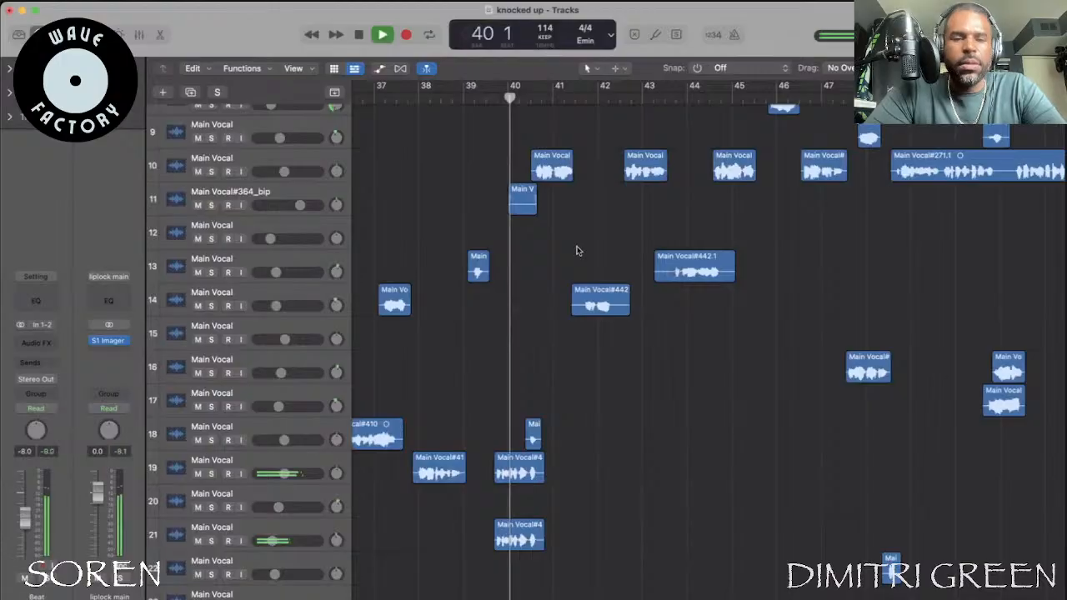
pyautogui.press('space')
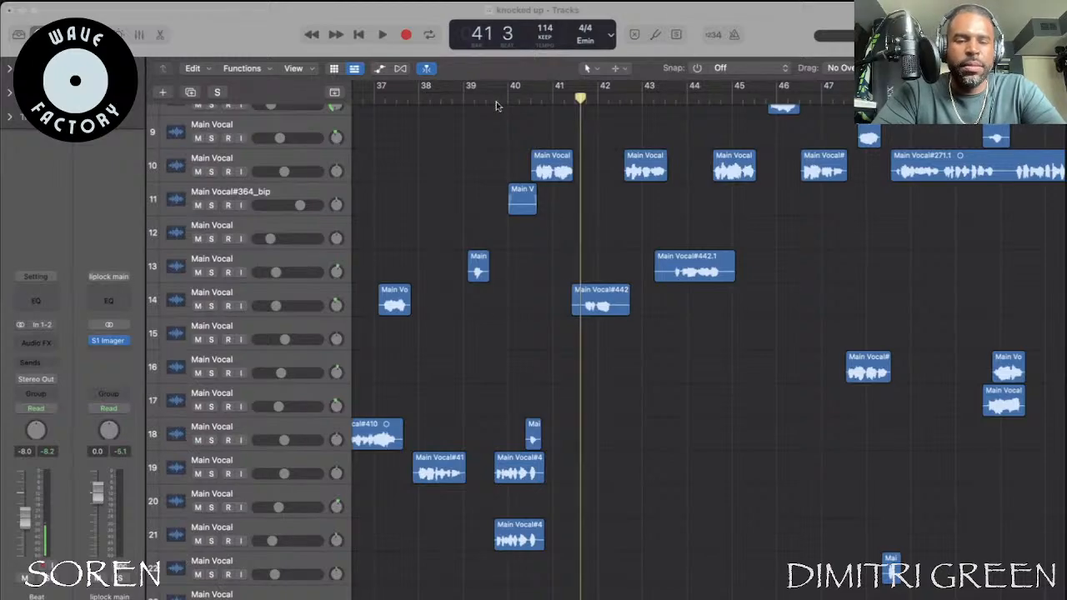
# Solo Main Vocal track 21 again and play its region, stopping at bar 40 beat 4
pyautogui.hotkey('ctrl', 's')
pyautogui.hotkey('shift', 'Return')
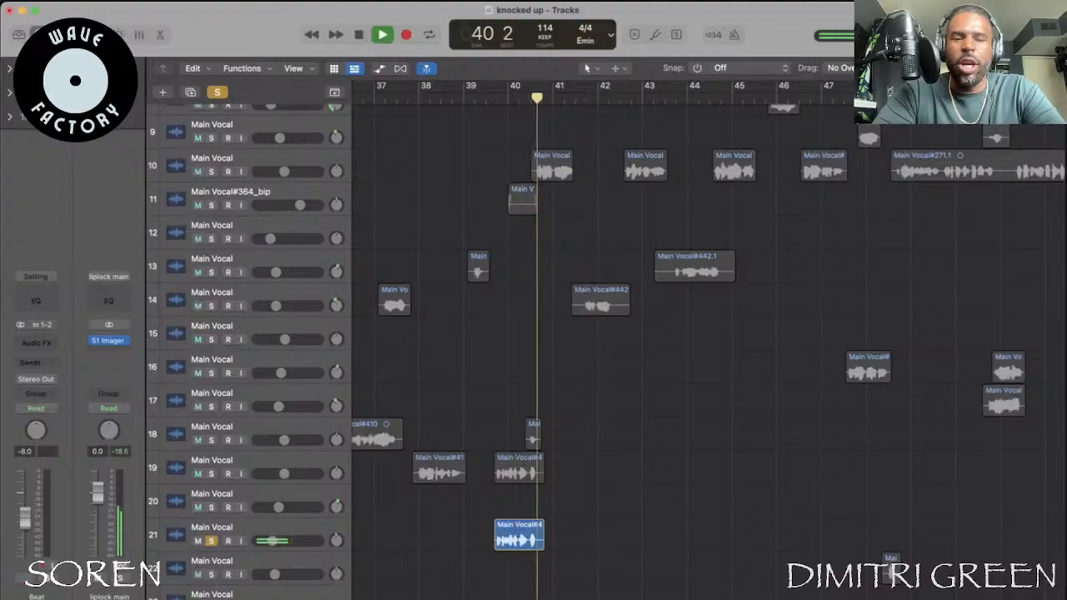
pyautogui.press('space')
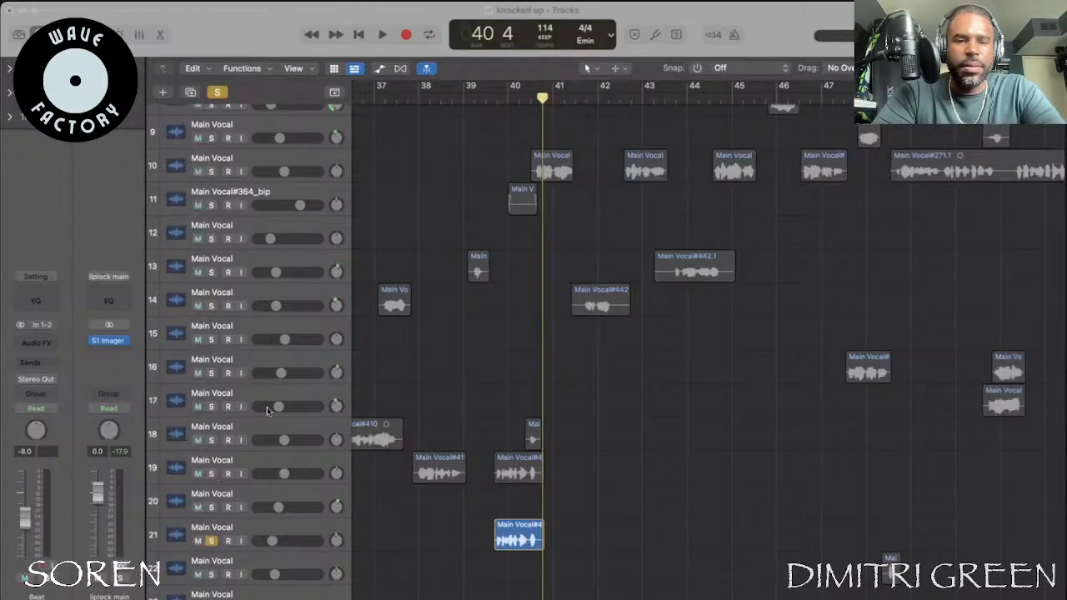
# Solo Main Vocal track 19 alongside track 21 and play both from bar 39 beat 3, stopping at bar 40 beat 4
pyautogui.click(211, 474)
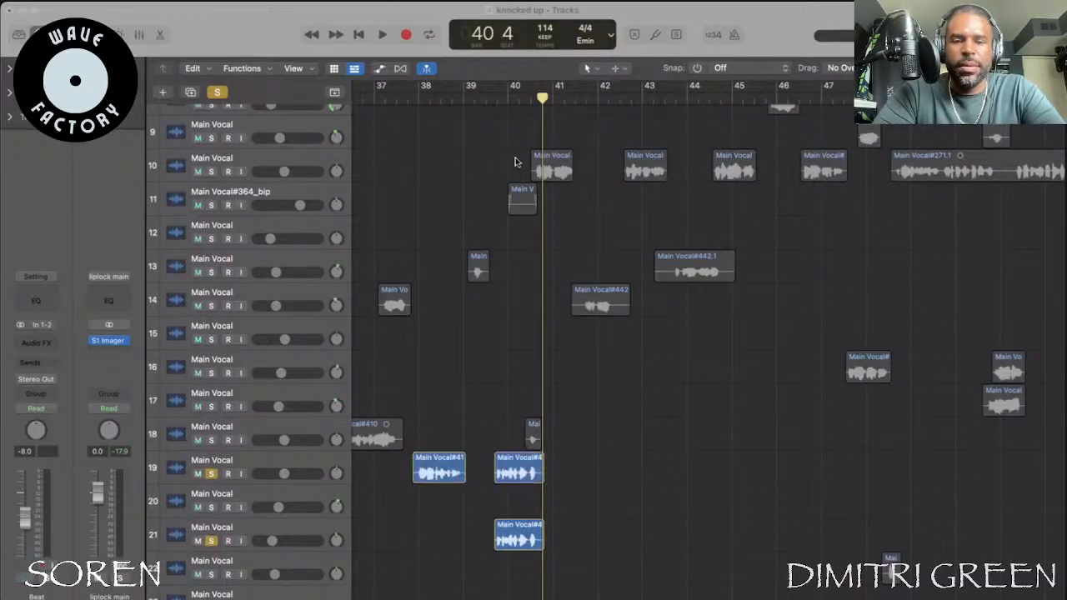
pyautogui.click(493, 98)
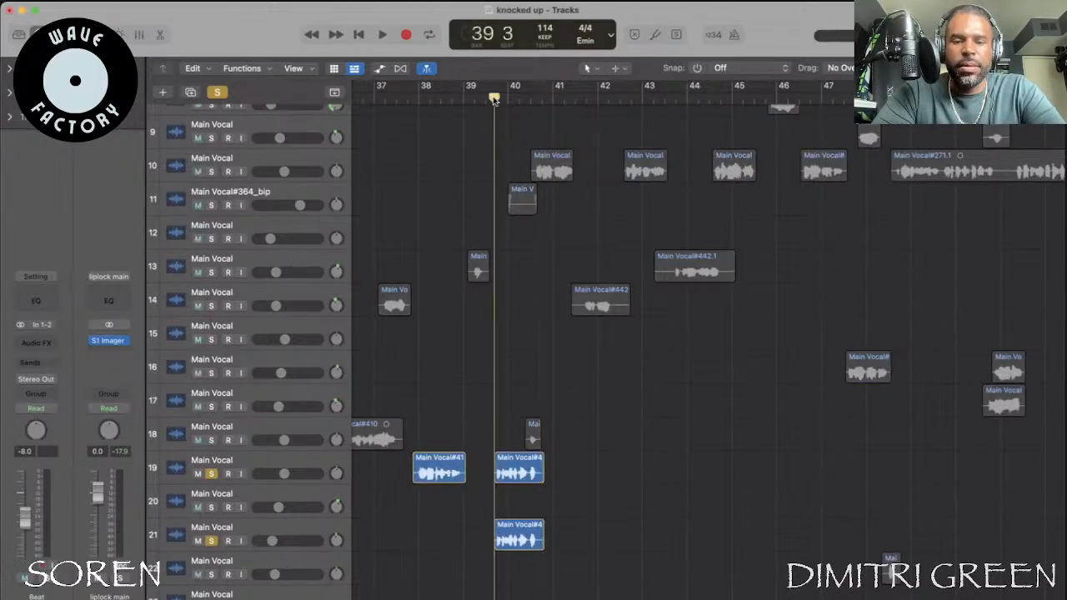
pyautogui.click(383, 34)
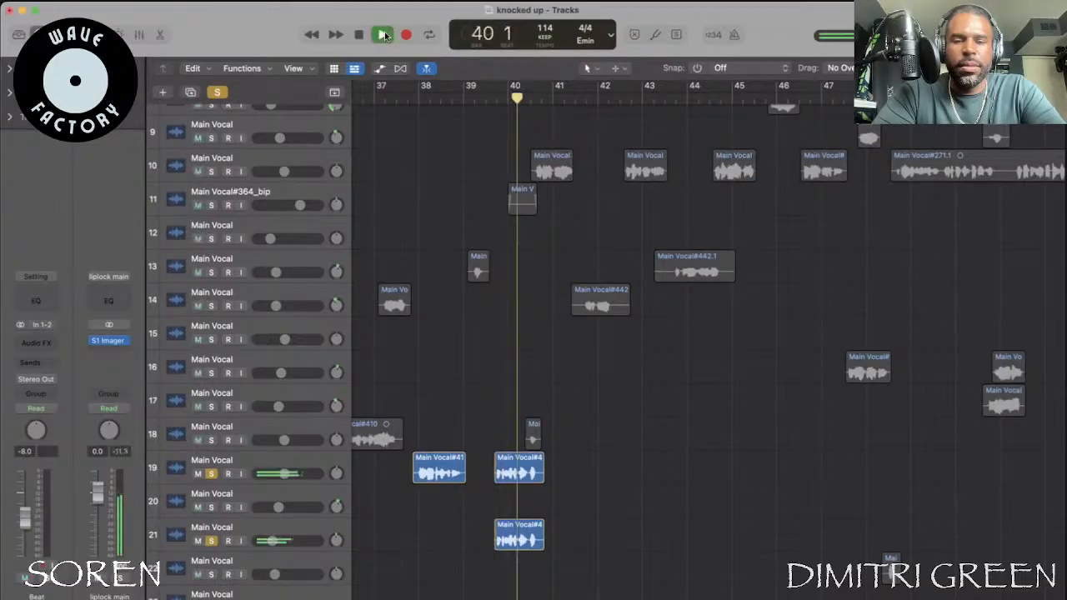
pyautogui.press('space')
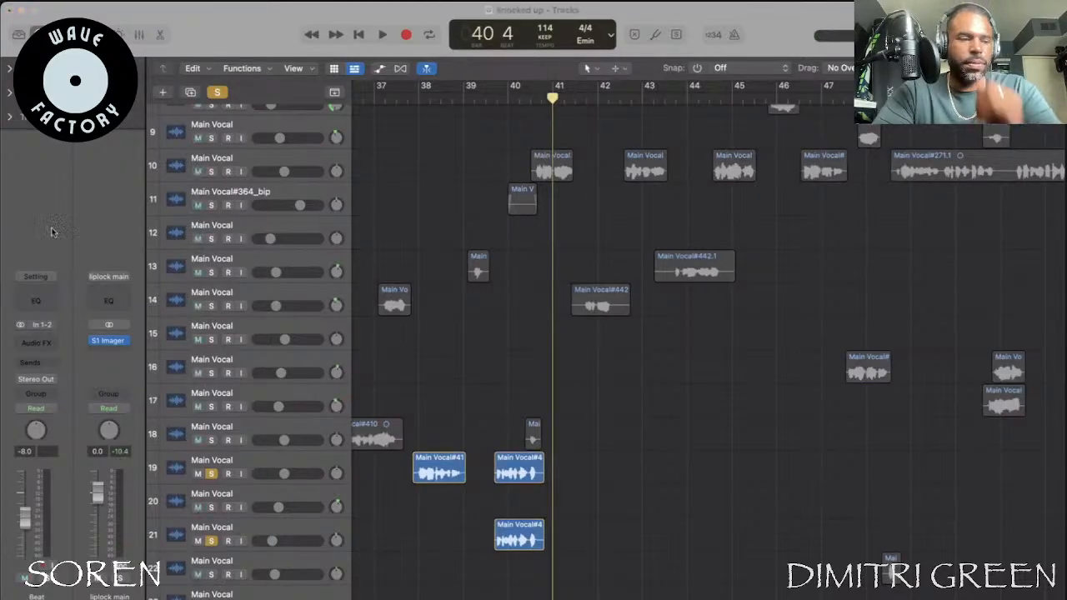
# Inspect the Berzerk Distortion plug-in on Main Vocal track 21 and close its window
pyautogui.click(38, 248)
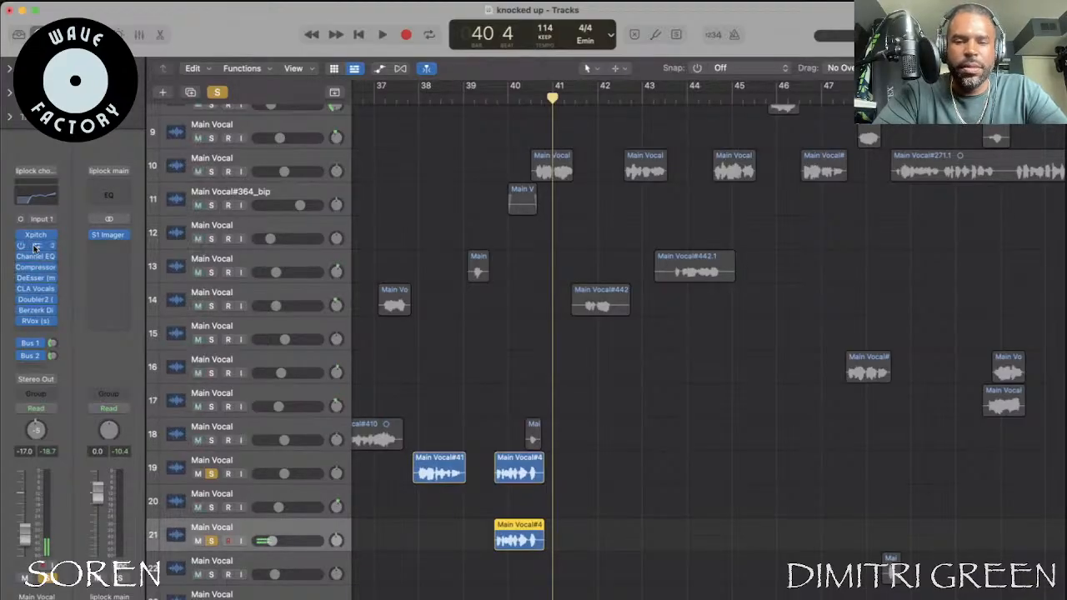
pyautogui.click(37, 313)
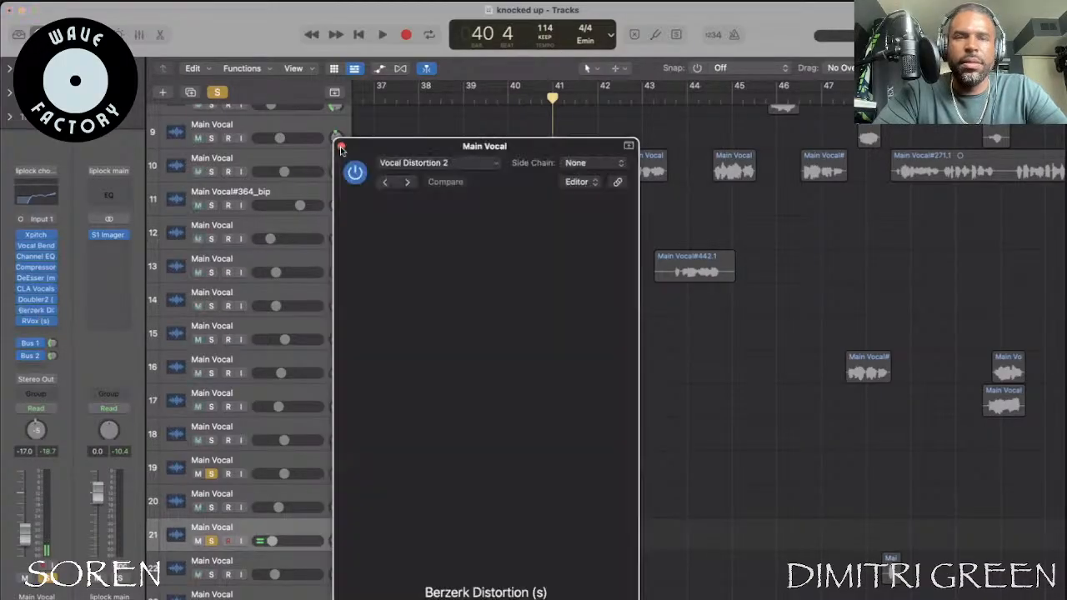
pyautogui.press('super+w')
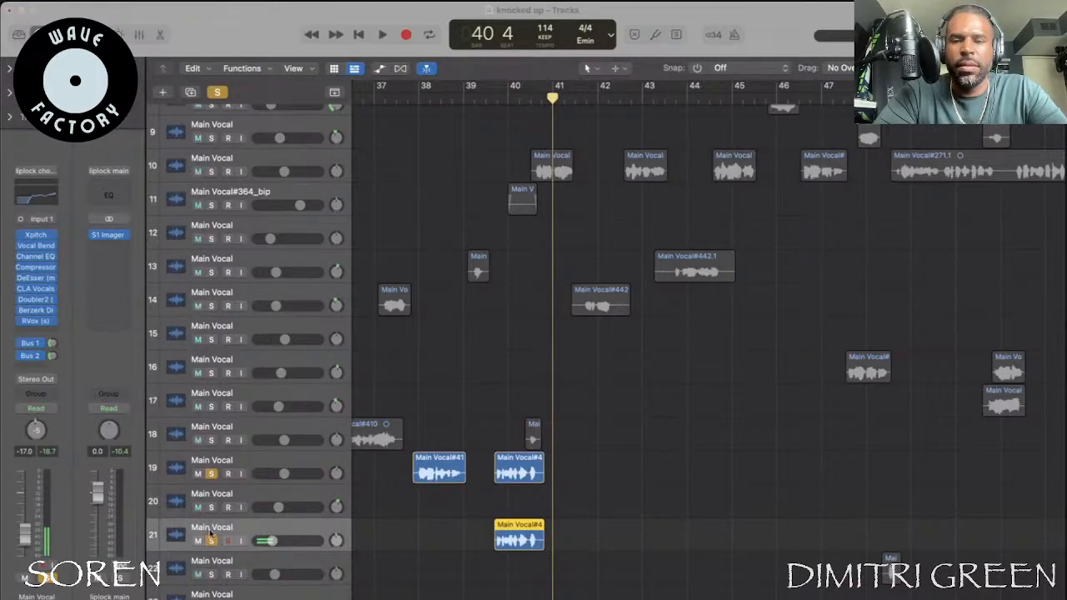
# Clear all track solos and play a short passage of the full mix from bar 8 beat 4
pyautogui.press('z')
pyautogui.press('ctrl+alt+super+s')
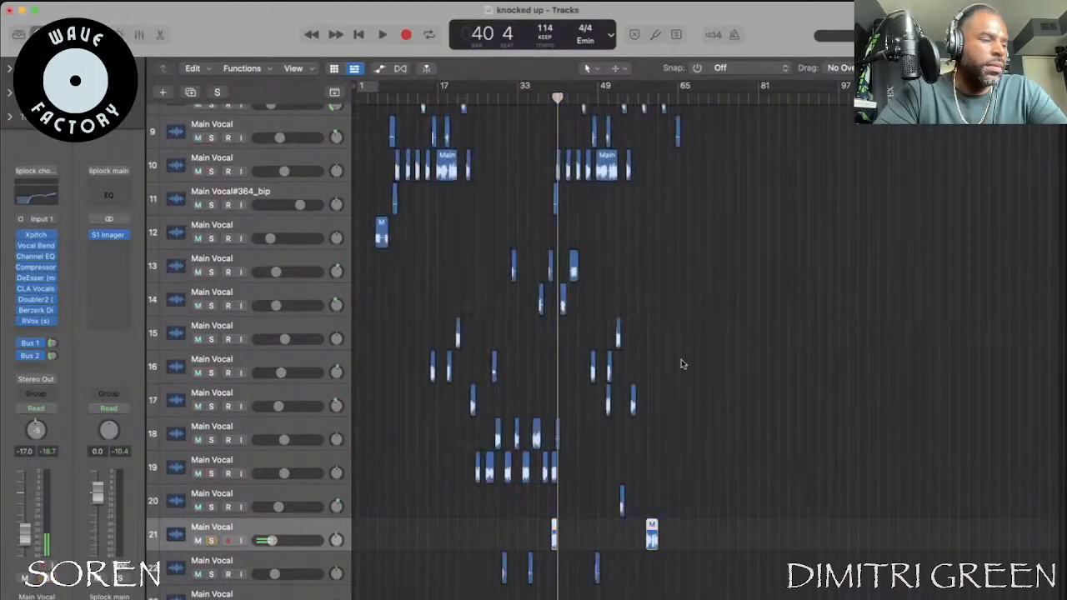
pyautogui.scroll(5, 534, 350)
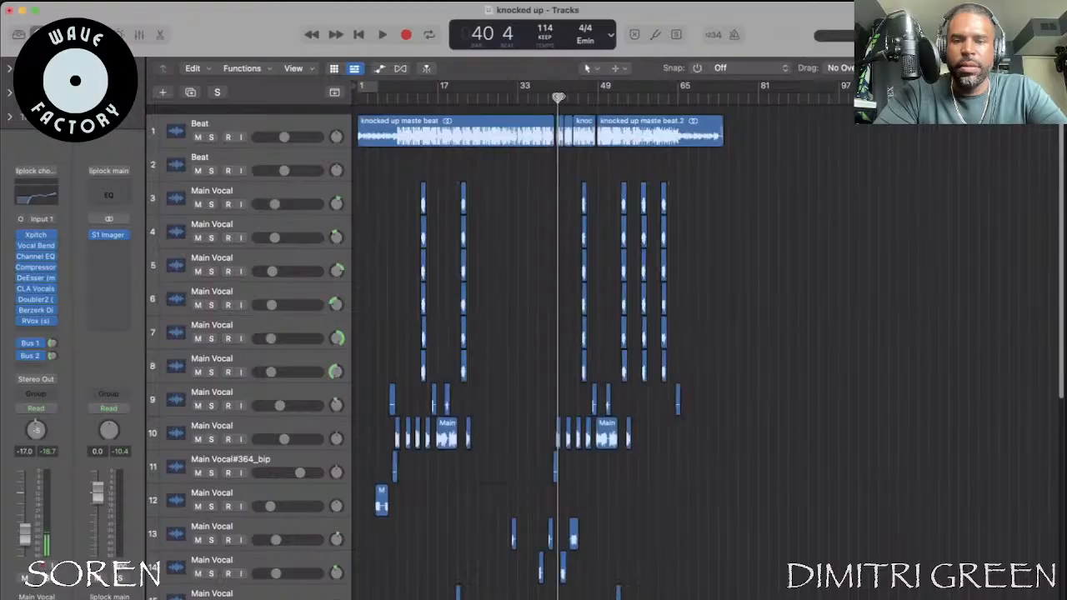
pyautogui.press('space')
pyautogui.click(390, 98)
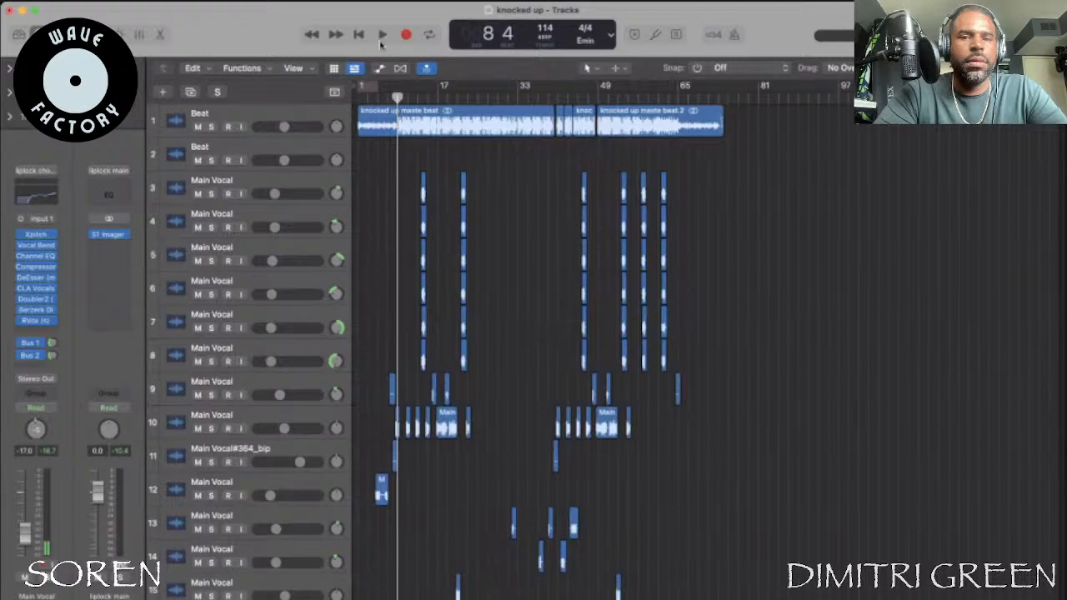
pyautogui.click(382, 34)
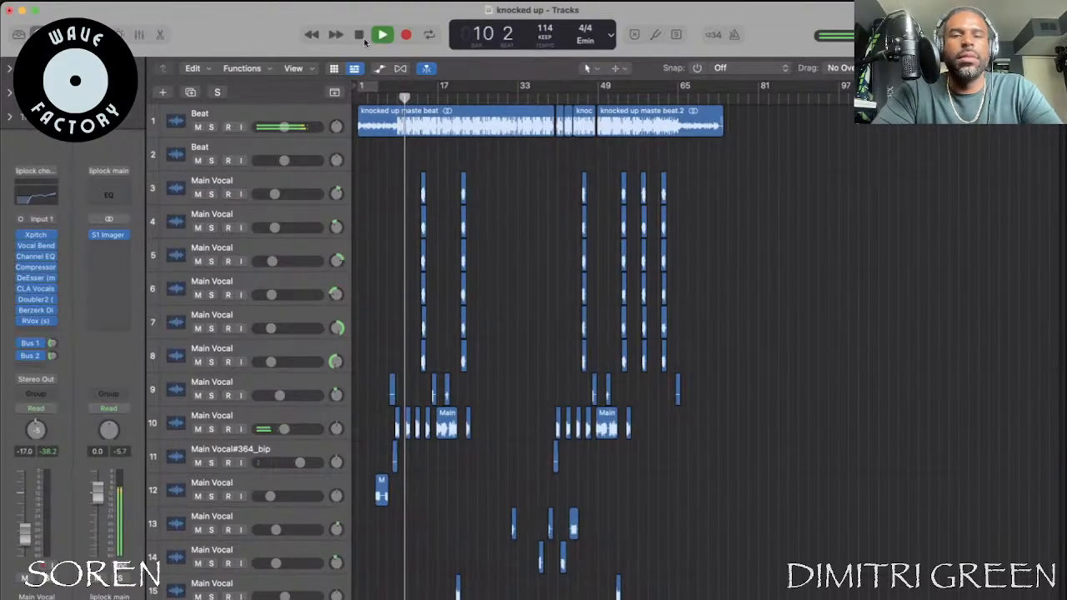
pyautogui.press('space')
# Play the full mix from just before the beat gap at bar 40 while viewing the lower vocal tracks
pyautogui.click(554, 97)
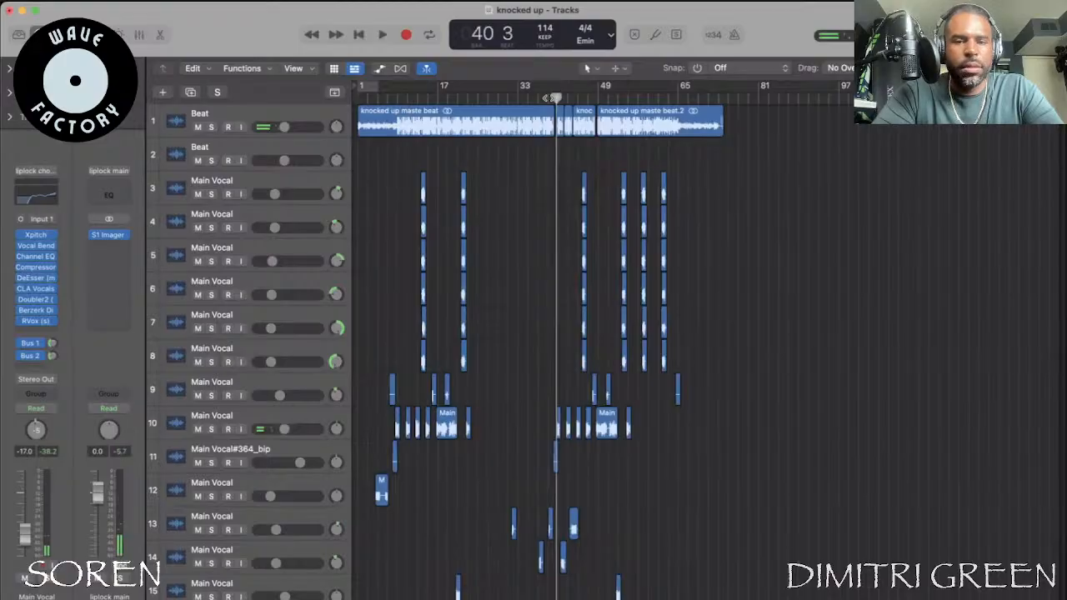
pyautogui.click(549, 98)
pyautogui.press('space')
pyautogui.scroll(-10, 642, 354)
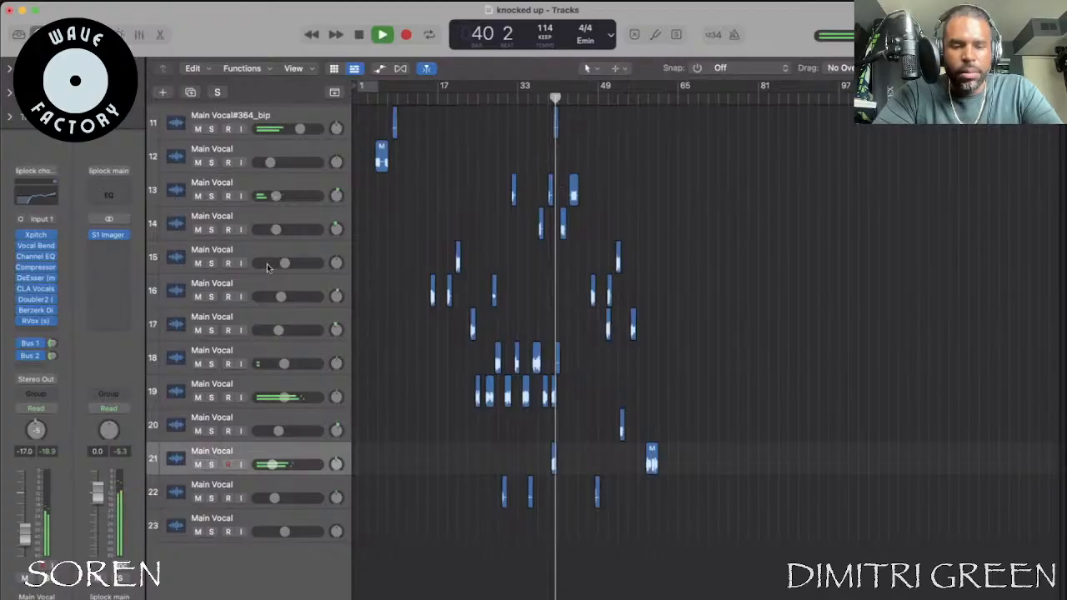
pyautogui.scroll(2, 213, 295)
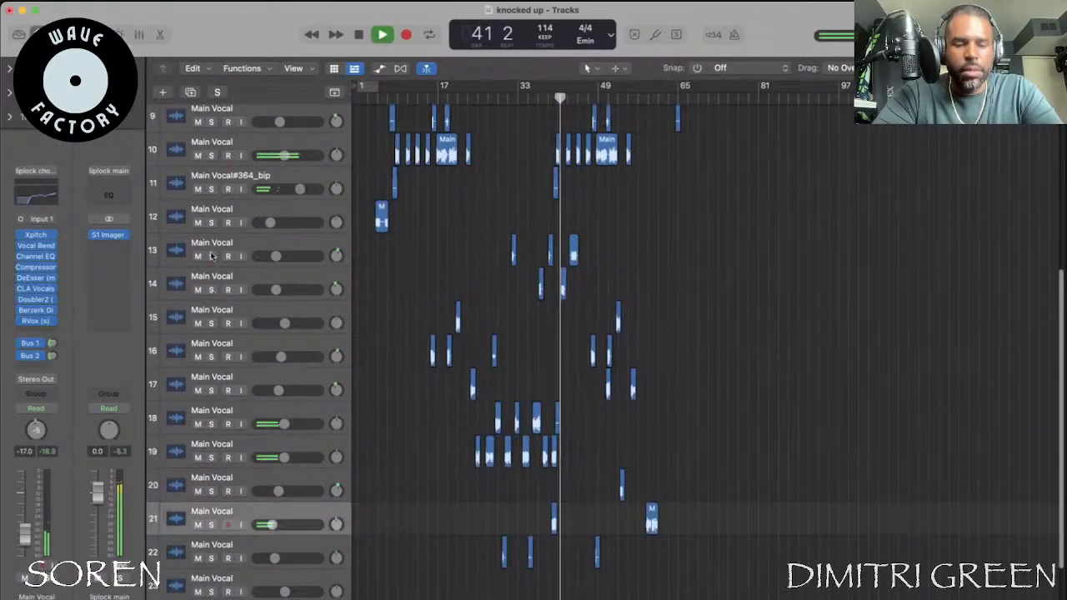
# Solo Main Vocal tracks 14 and 13 during playback and return the playhead to about bar 40
pyautogui.click(211, 289)
pyautogui.click(211, 256)
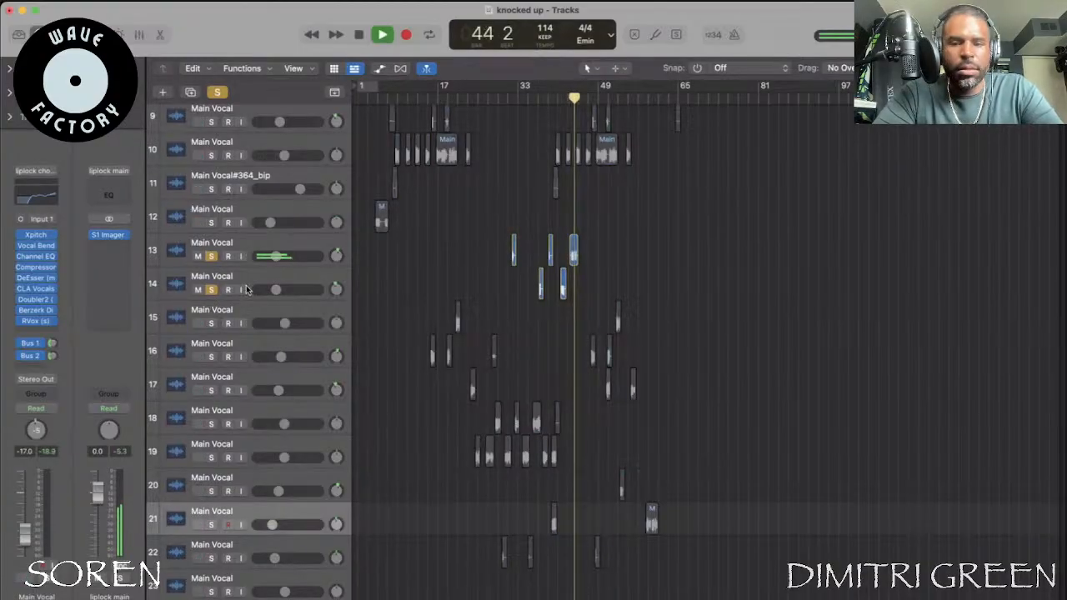
pyautogui.click(556, 99)
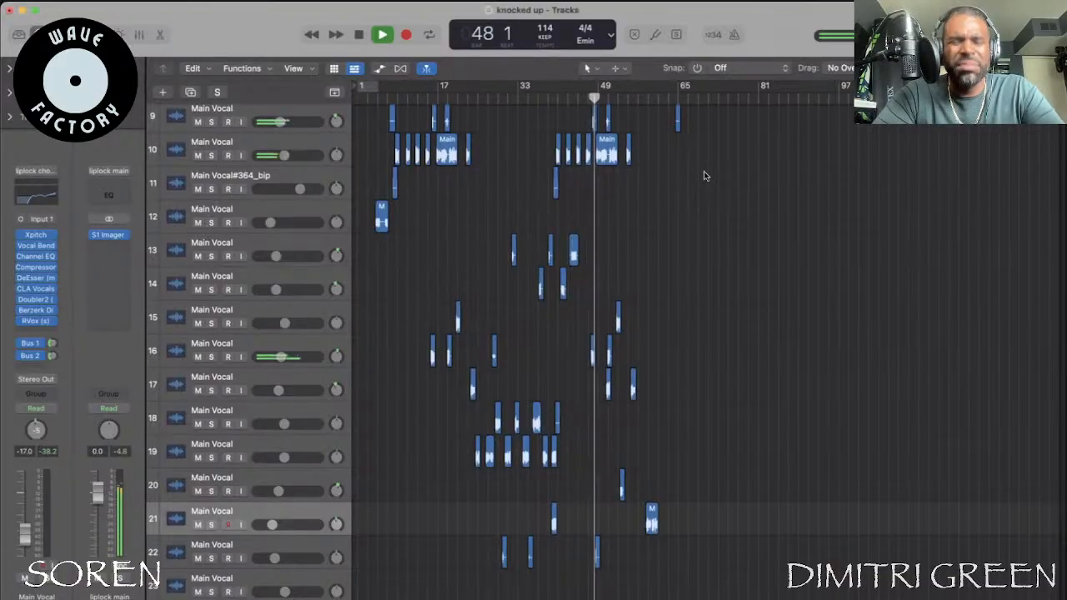
# Solo Beat track 1 around bar 49, stop playback at beat 2 and clear the solo
pyautogui.scroll(8, 581, 100)
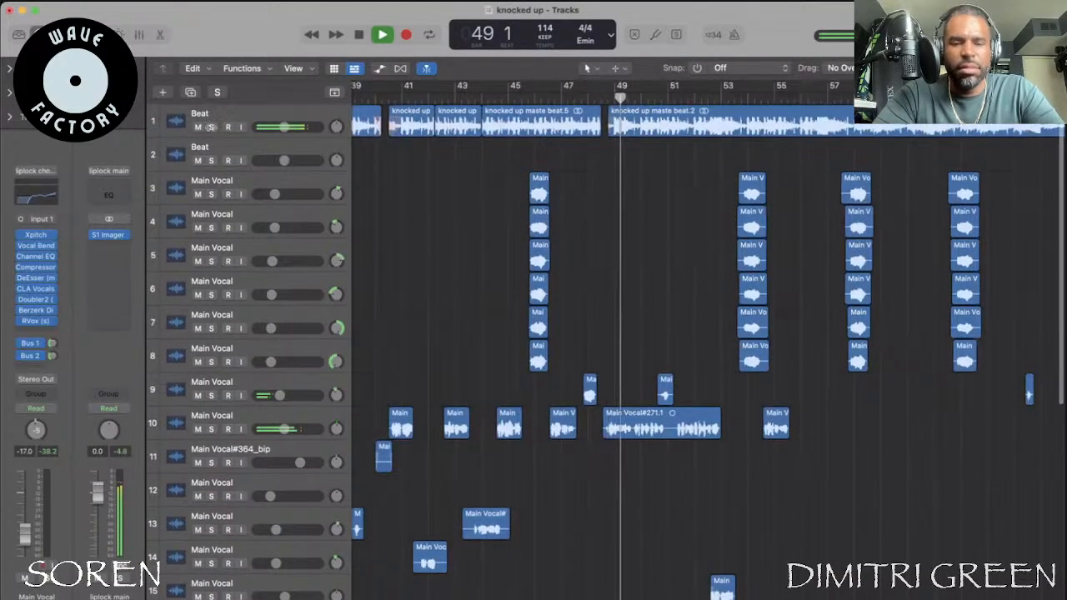
pyautogui.click(211, 127)
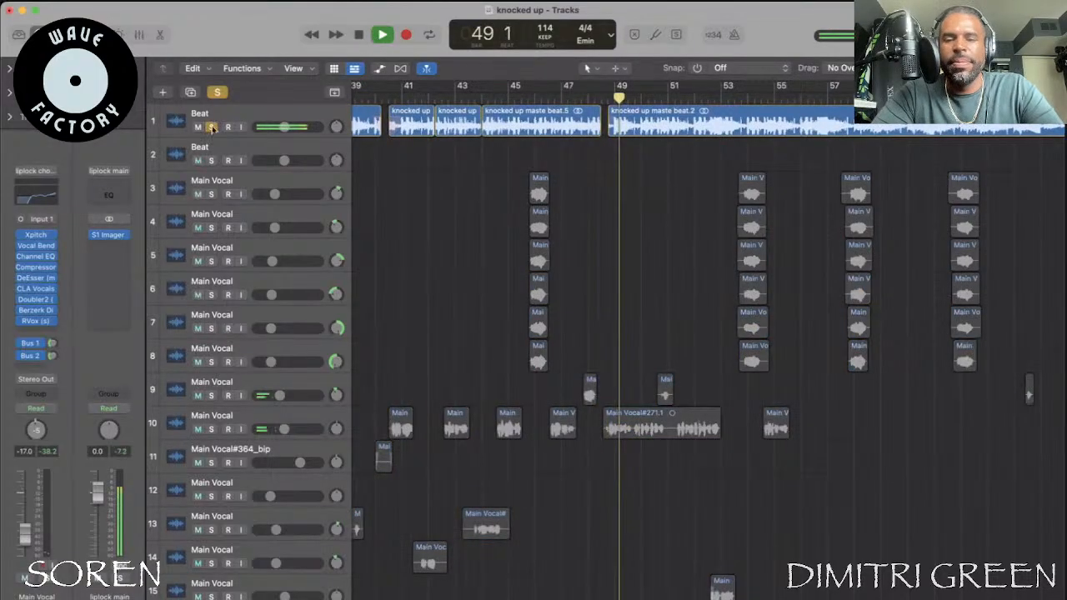
pyautogui.press('space')
pyautogui.press('s')
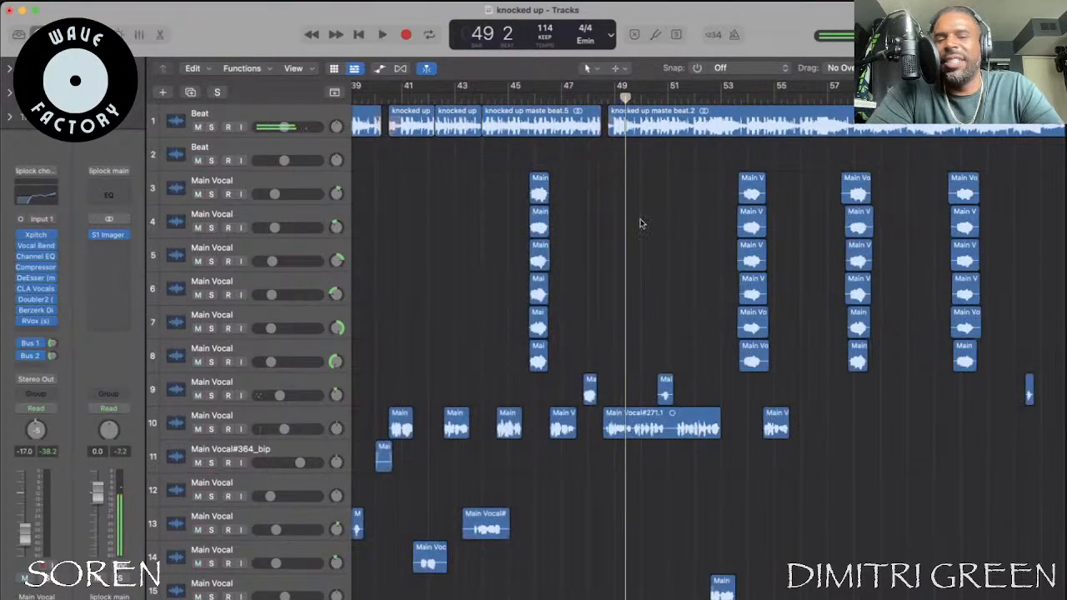
# Play the full mix on to bar 49 beat 4, and place the playhead at bar 48 beat 4 and bar 53 beat 1
pyautogui.press('space')
pyautogui.press('space')
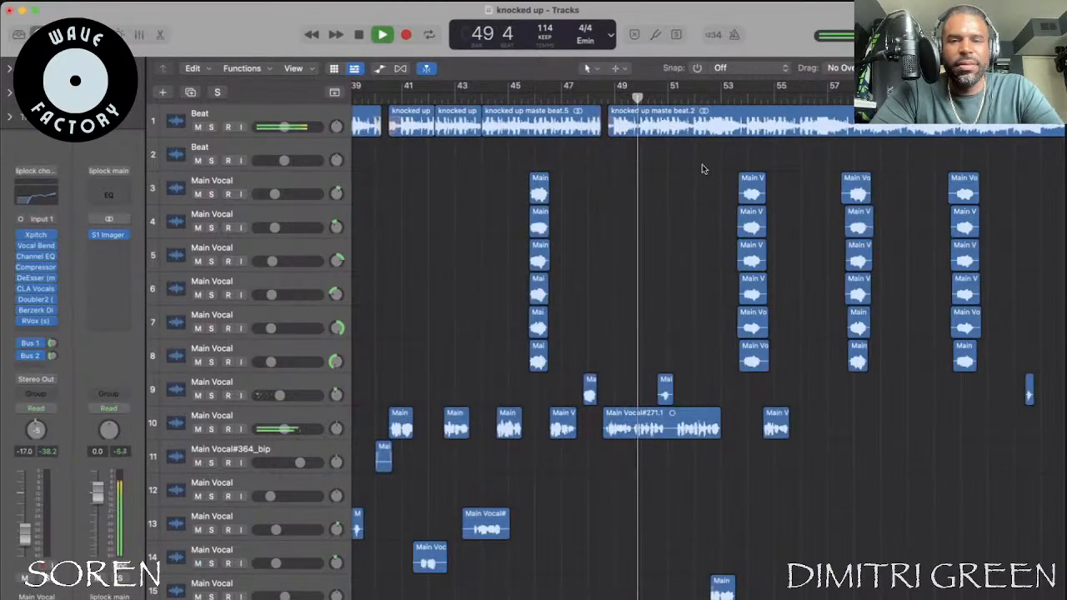
pyautogui.press('space')
pyautogui.hscroll(5, 414, 99)
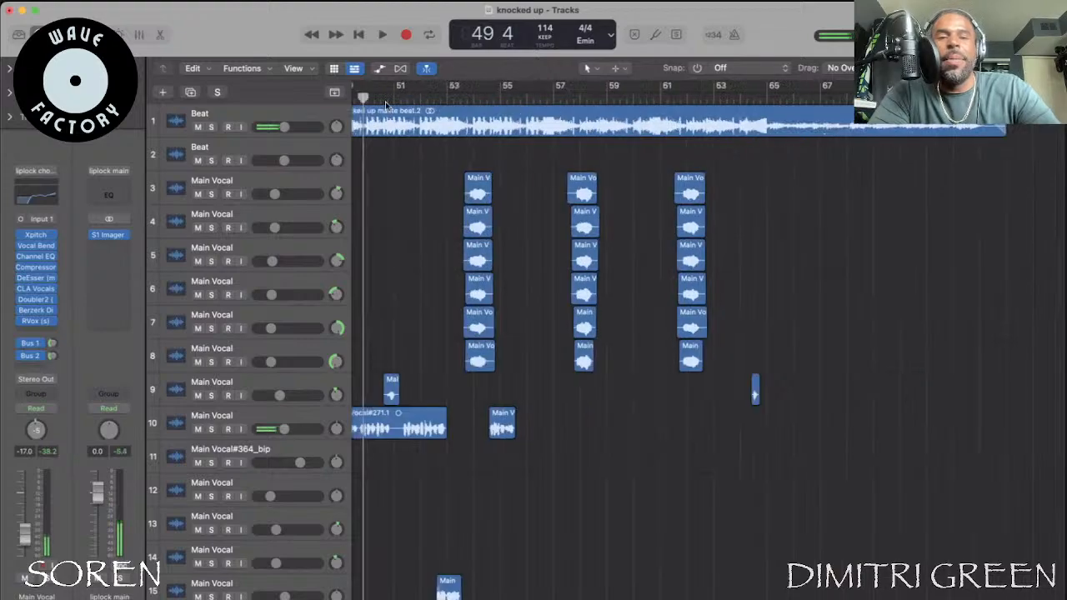
pyautogui.hscroll(-3, 381, 98)
pyautogui.click(381, 97)
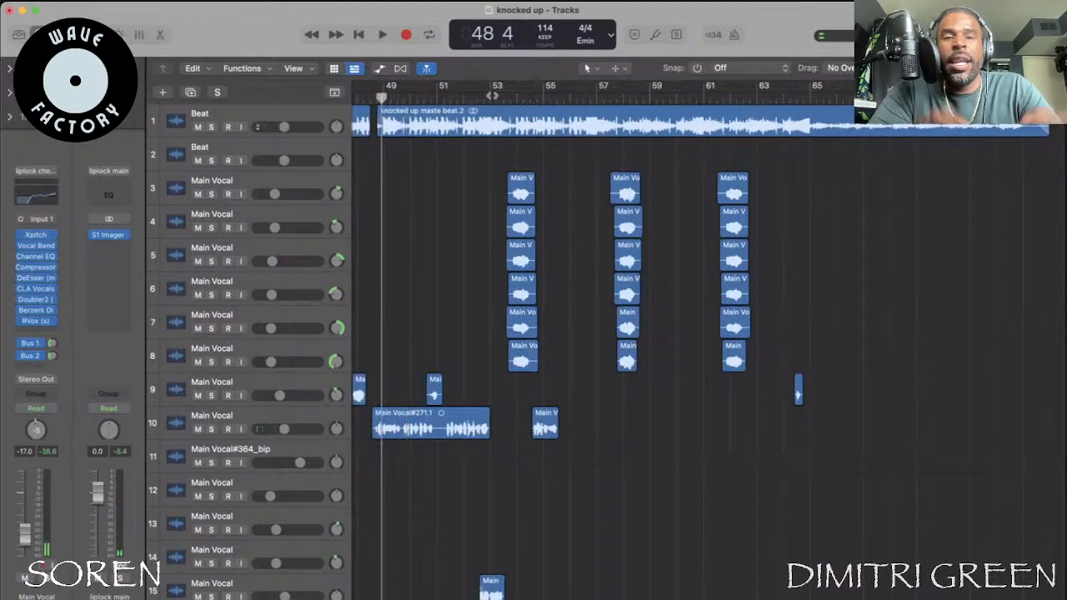
pyautogui.click(492, 96)
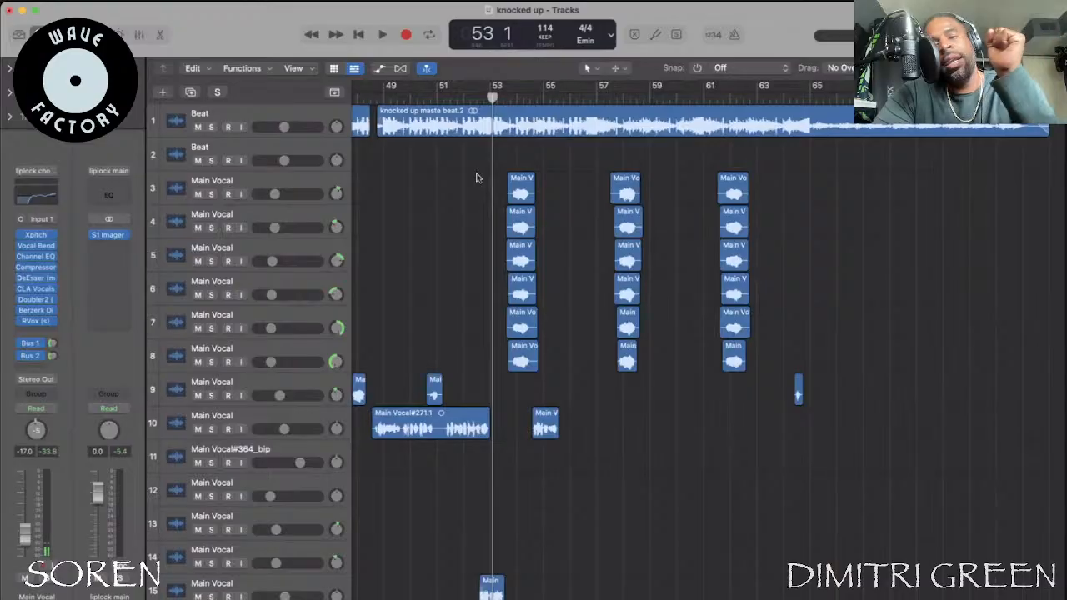
# Play the full mix from bar 48 beat 1 through the next beat gap, stopping at bar 49 beat 3
pyautogui.hscroll(-5, 471, 99)
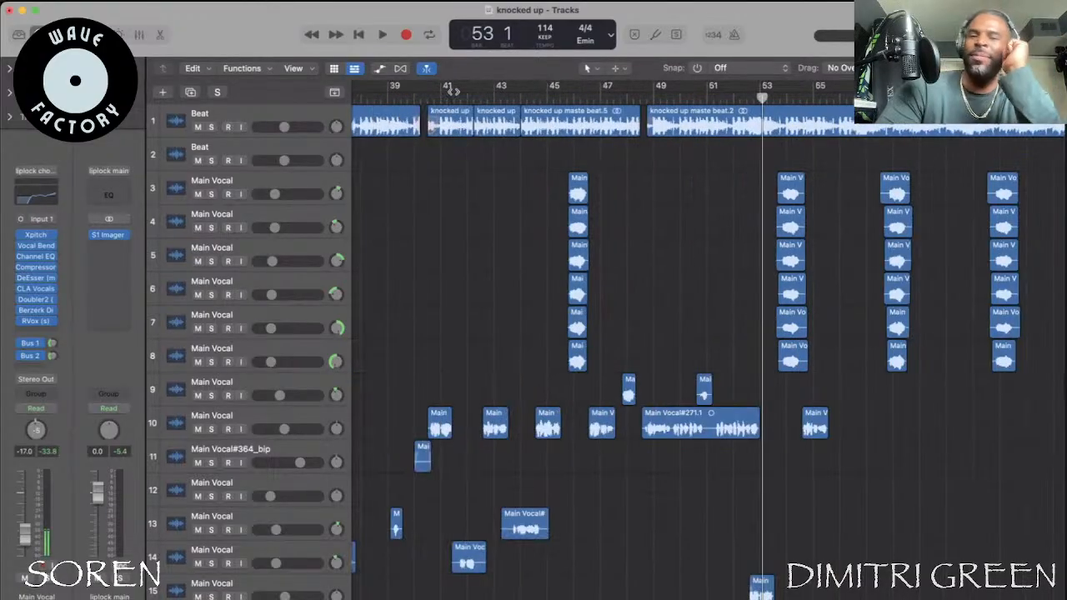
pyautogui.click(467, 99)
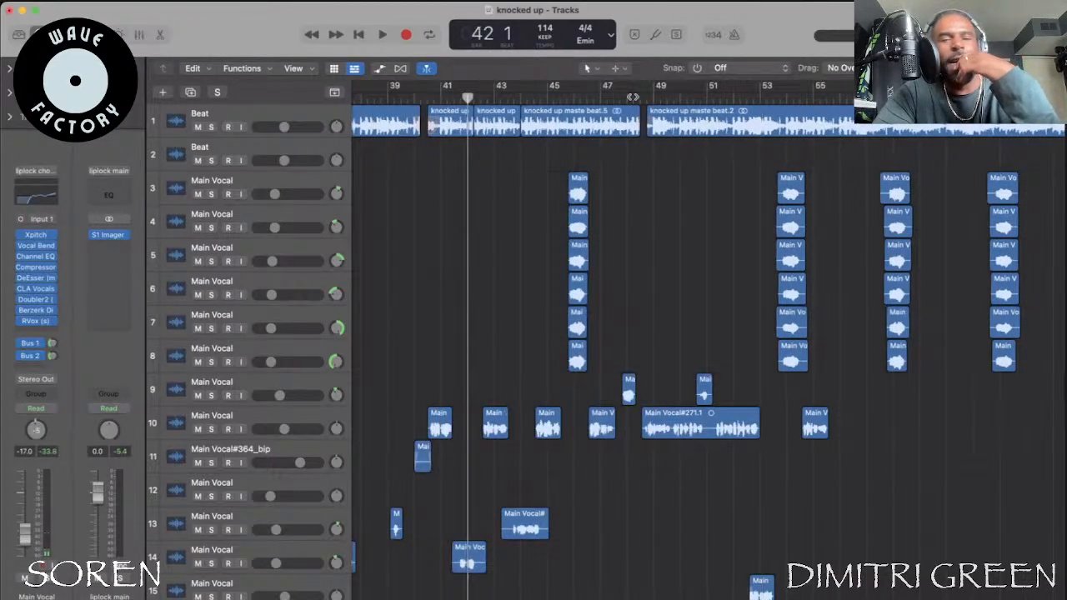
pyautogui.click(381, 34)
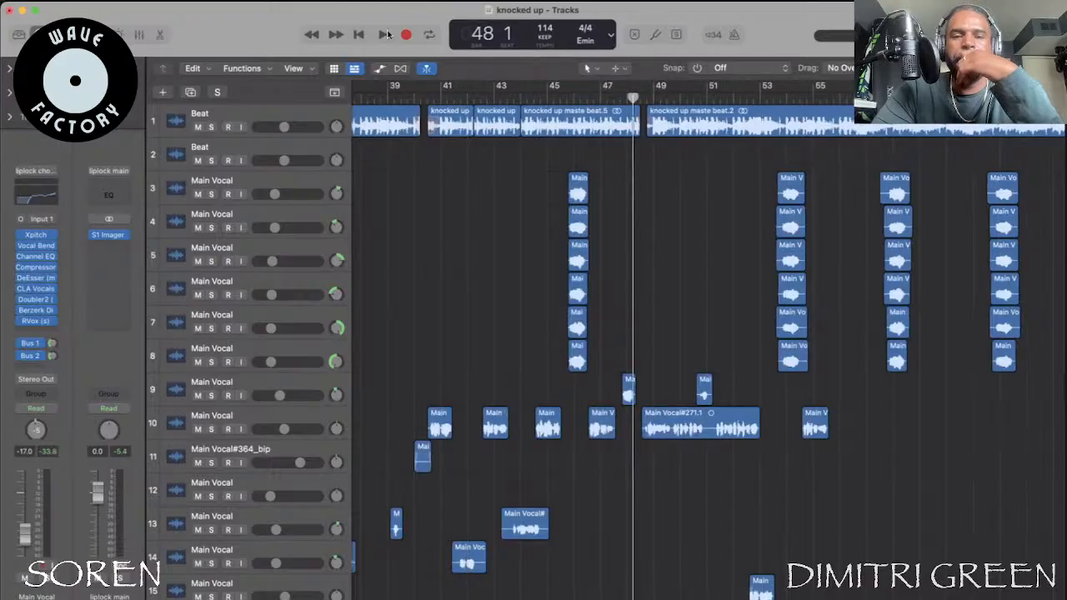
pyautogui.press('space')
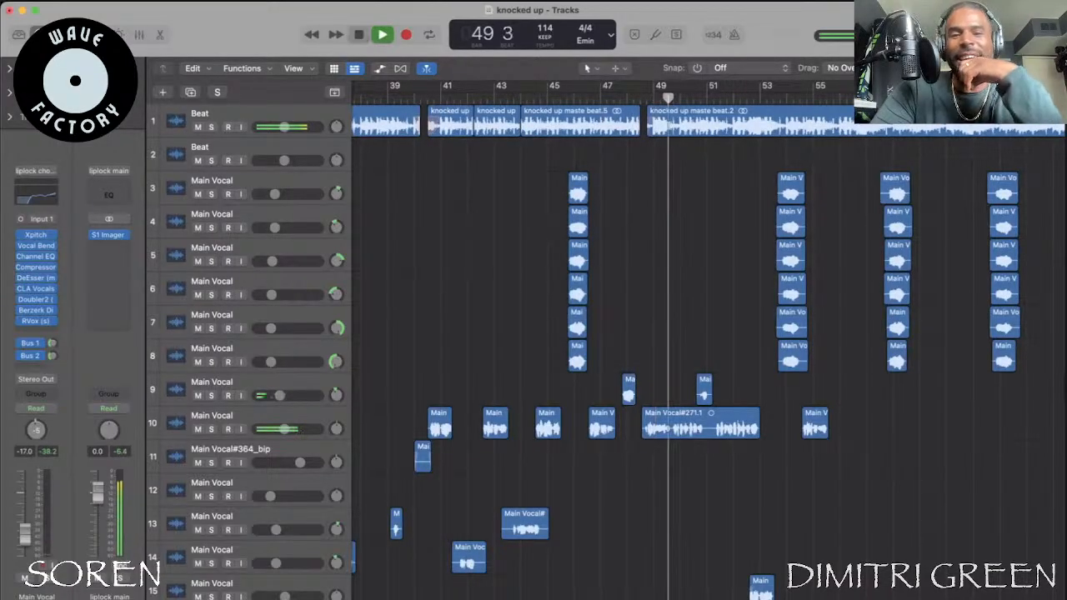
pyautogui.press('space')
# Try to split the track 1 beat region at bar 49 beat 2 and trim the second part's start to about bar 50
pyautogui.press('super+Right')
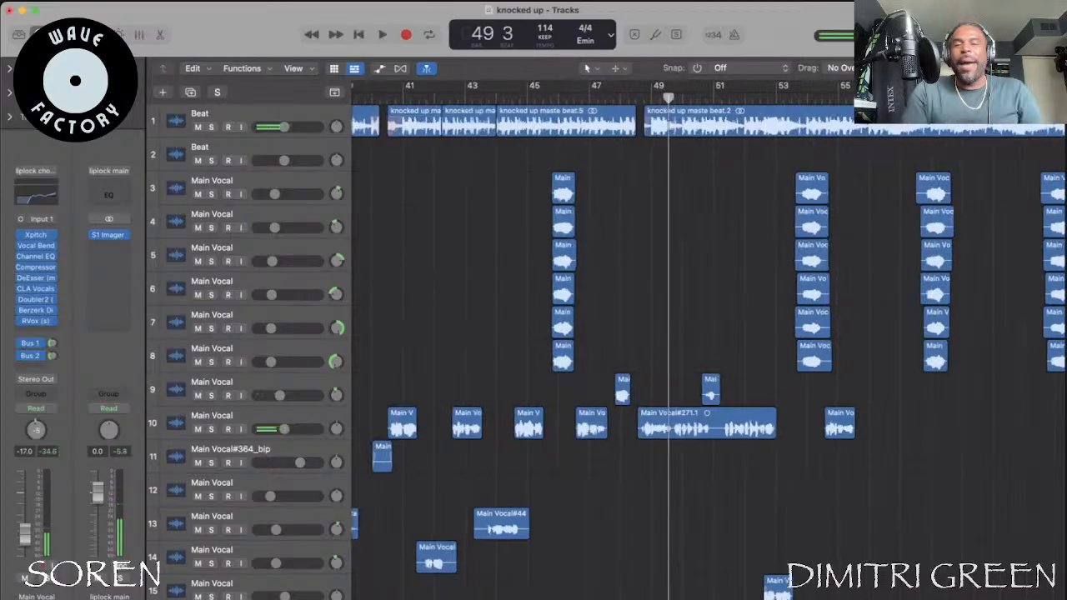
pyautogui.press('super+Right')
pyautogui.press('super+Right')
pyautogui.press('super+Right')
pyautogui.click(659, 125)
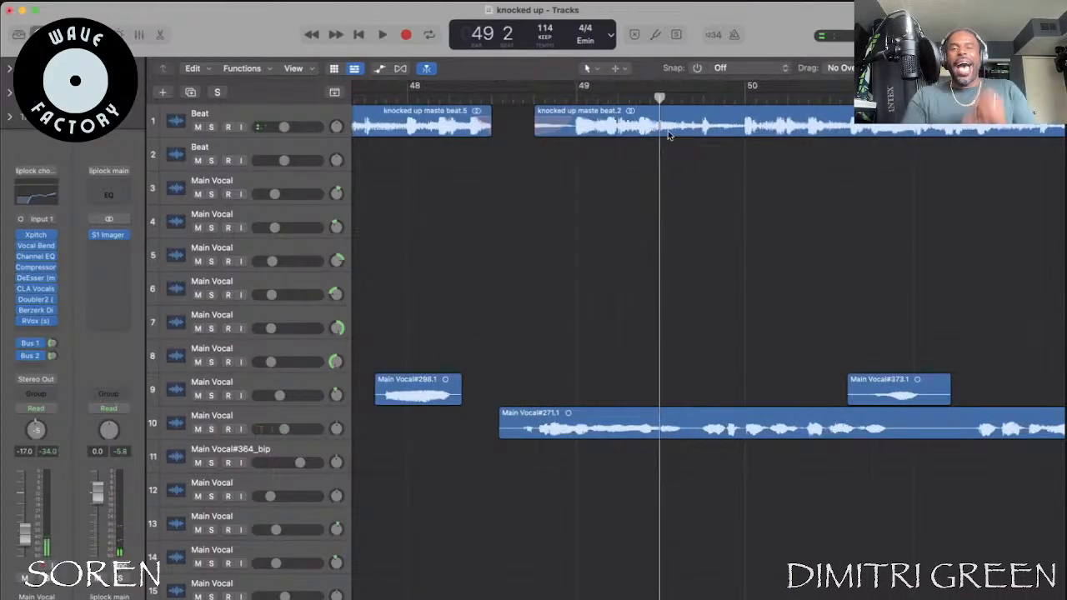
pyautogui.rightClick(661, 132)
pyautogui.click(749, 126)
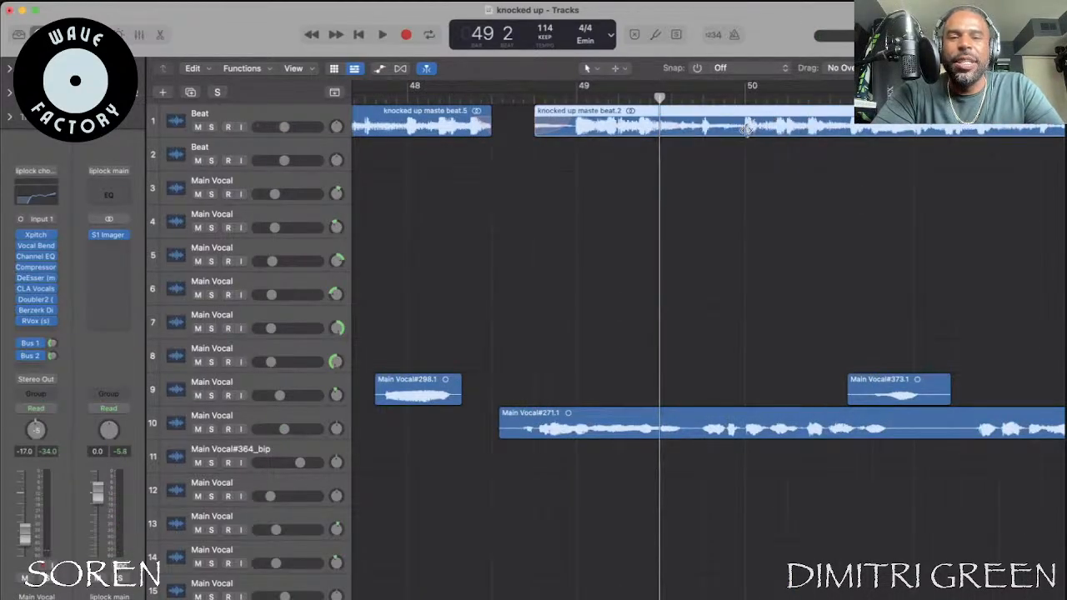
pyautogui.moveTo(747, 129); pyautogui.dragTo(744, 131)
# Undo the start trim and the split of the track 1 beat region
pyautogui.click(122, 14)
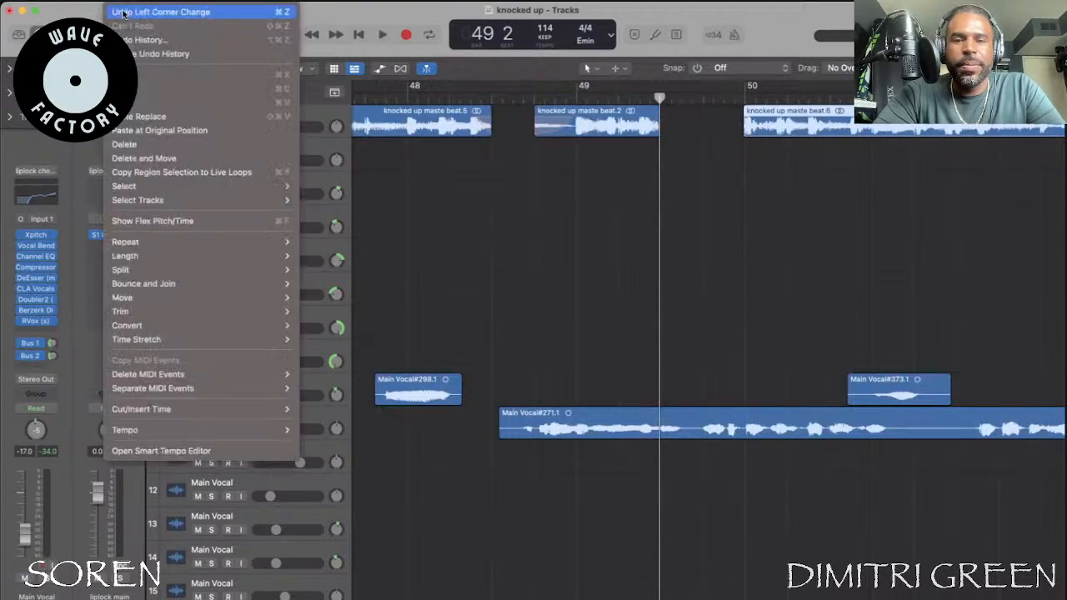
pyautogui.press('super+z')
pyautogui.press('super+z')
# With Smart snap on, split the track 1 beat region at bar 49 beat 3 and trim the second part's start to bar 50
pyautogui.click(697, 68)
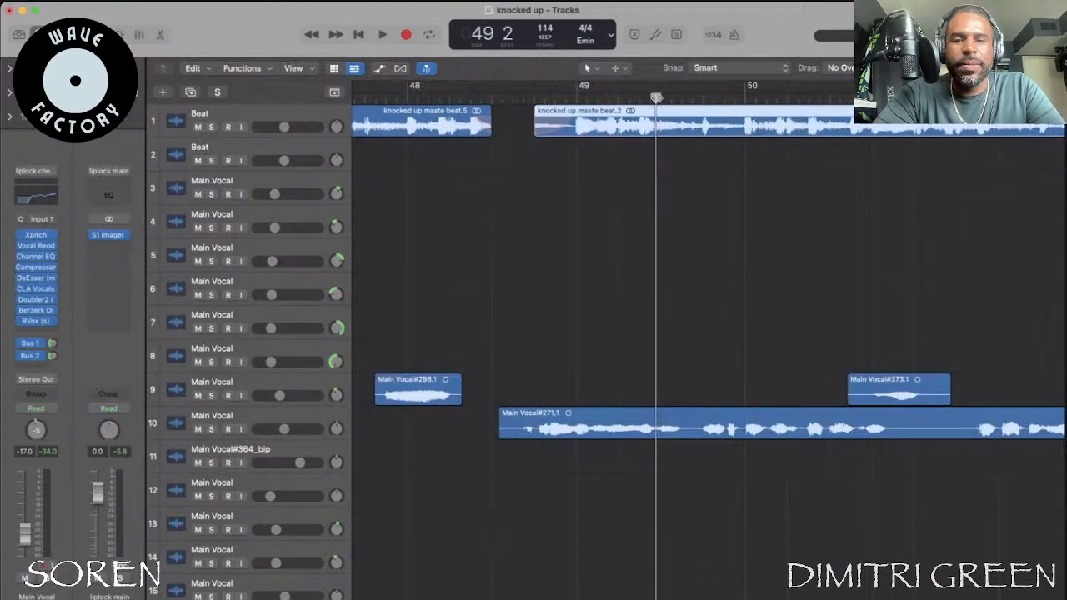
pyautogui.click(685, 99)
pyautogui.moveTo(685, 98); pyautogui.dragTo(661, 97)
pyautogui.rightClick(659, 127)
pyautogui.click(680, 131)
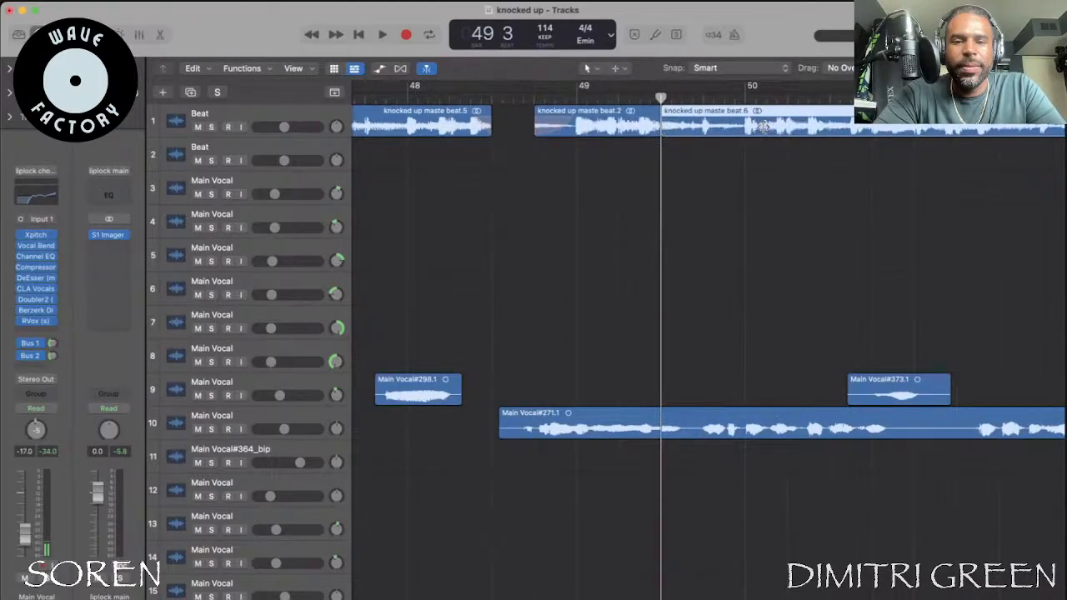
pyautogui.moveTo(663, 127); pyautogui.dragTo(746, 126)
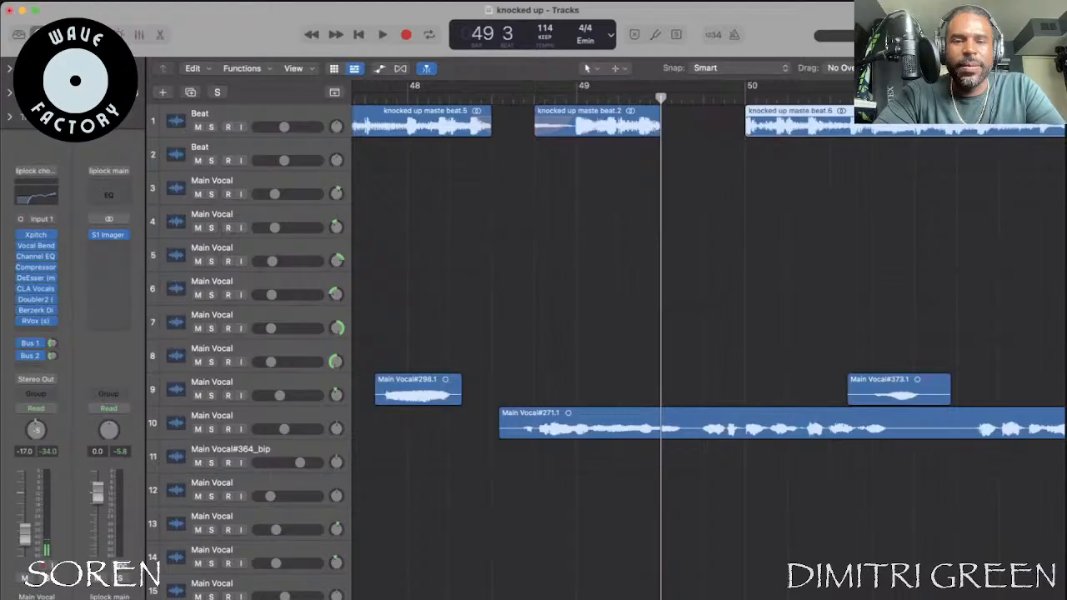
pyautogui.scroll(-3, 661, 205)
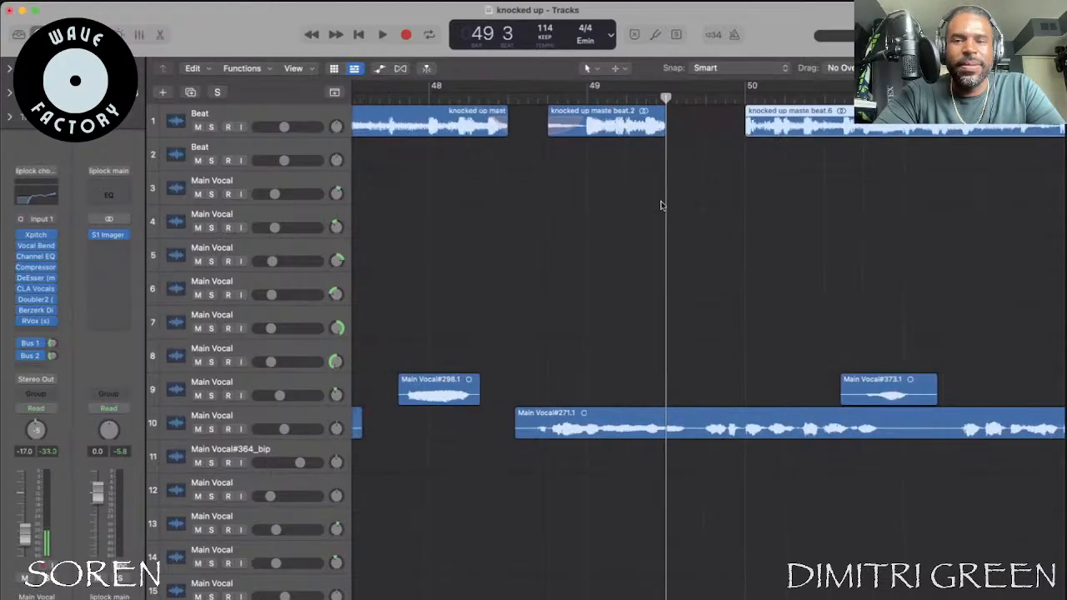
# Play the full mix from bar 47 beat 3 through both beat gaps, stopping at bar 51 beat 4
pyautogui.click(381, 102)
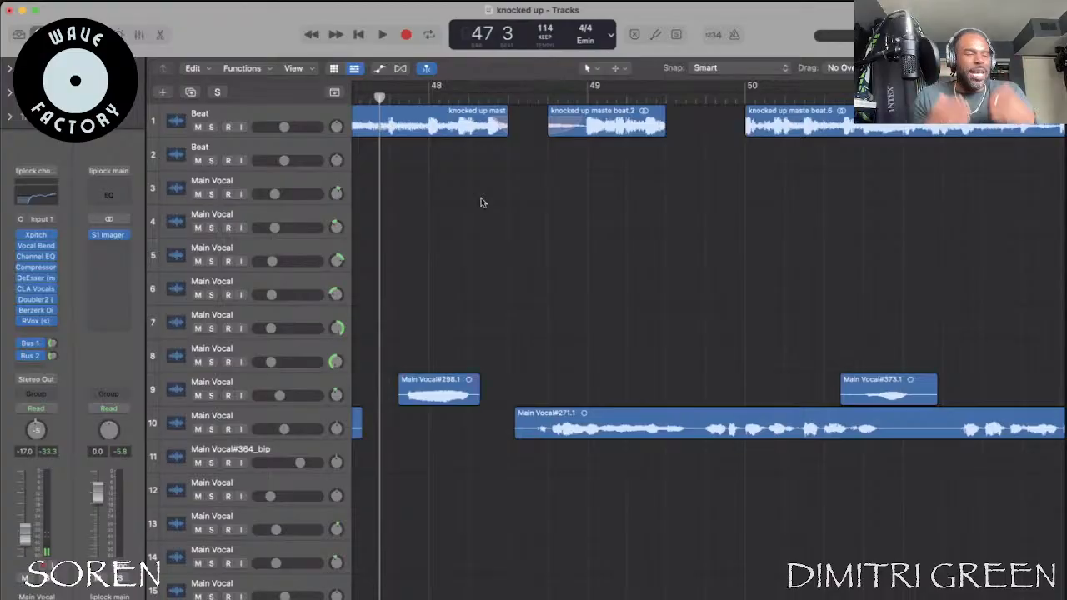
pyautogui.click(382, 35)
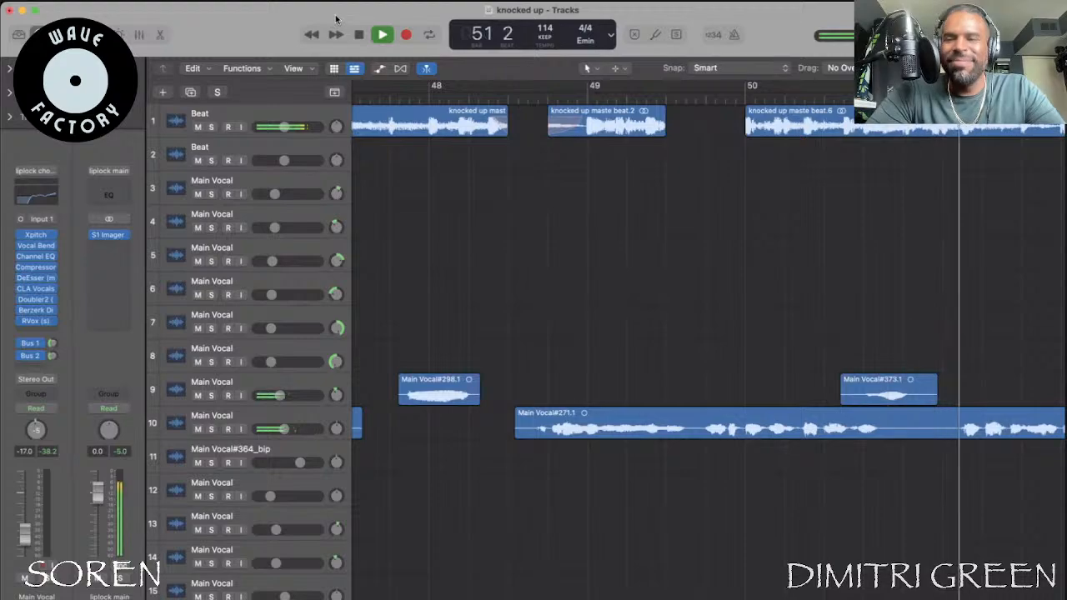
pyautogui.press('space')
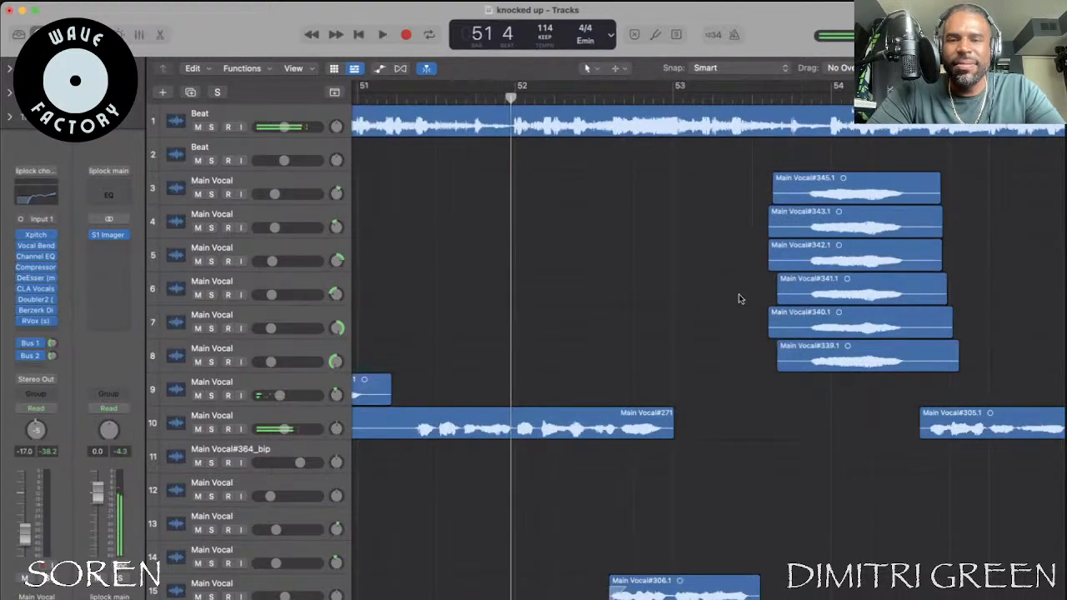
# Look over the arrangement from bar 51 to the end of the beat, placing the playhead at bar 53 beat 1
pyautogui.hscroll(10, 739, 293)
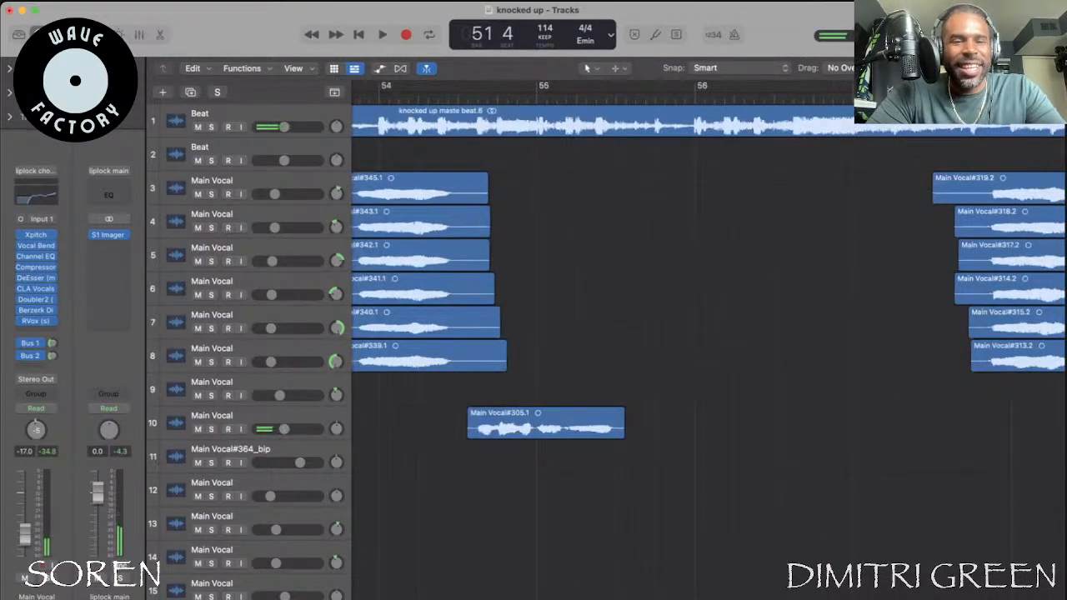
pyautogui.scroll(-5, 739, 294)
pyautogui.scroll(3, 424, 201)
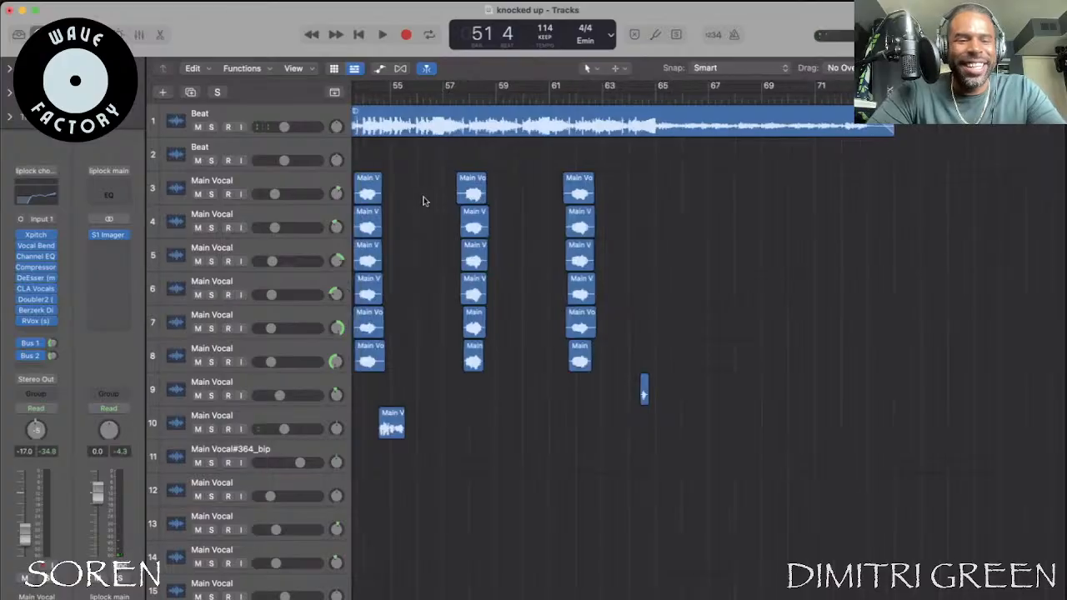
pyautogui.hscroll(-3, 423, 200)
pyautogui.click(408, 97)
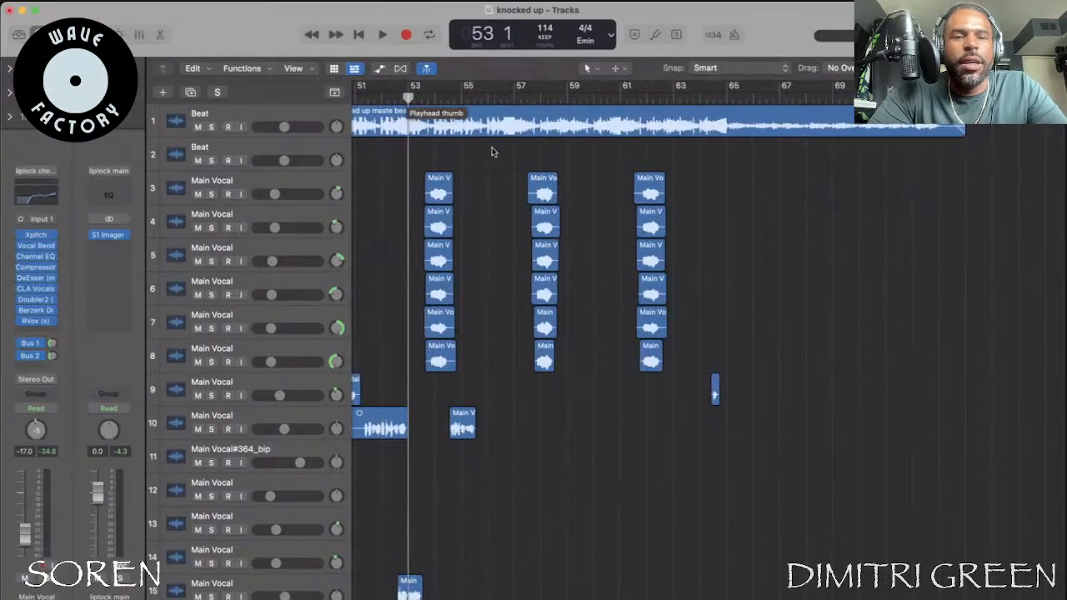
pyautogui.hscroll(-1, 492, 148)
pyautogui.hscroll(-10, 492, 146)
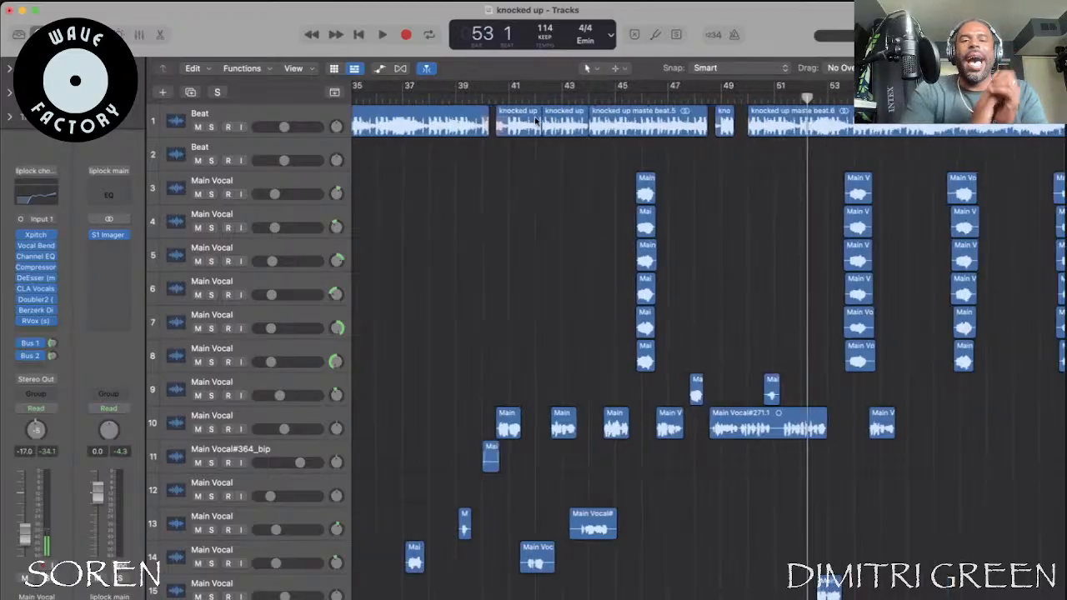
# Play the full mix again across the new beat gap, stopping at bar 50 beat 2
pyautogui.press('space')
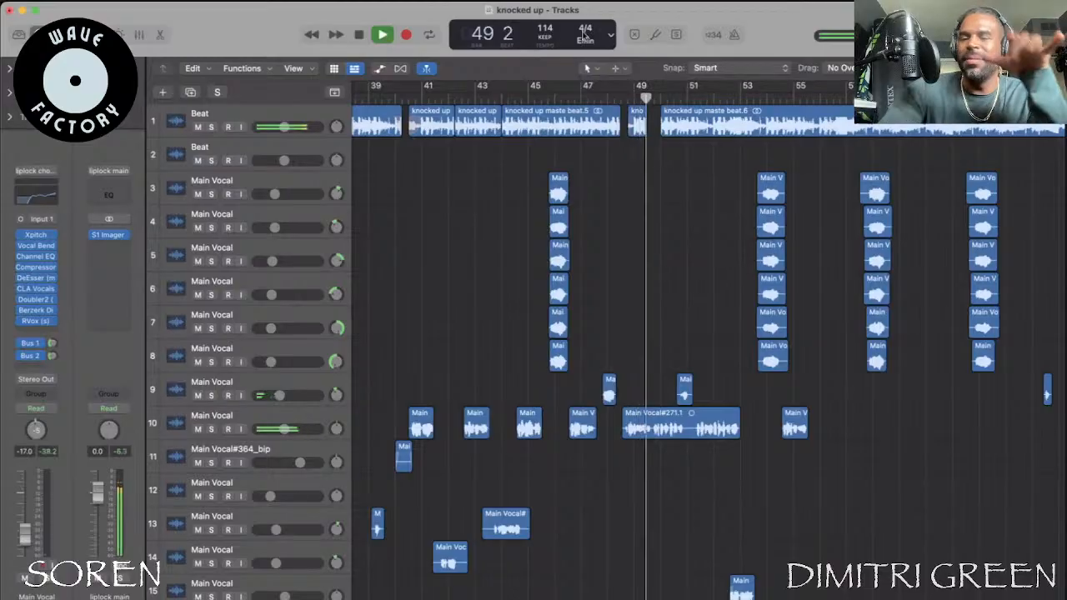
pyautogui.press('space')
pyautogui.press('super+Right')
pyautogui.press('super+Right')
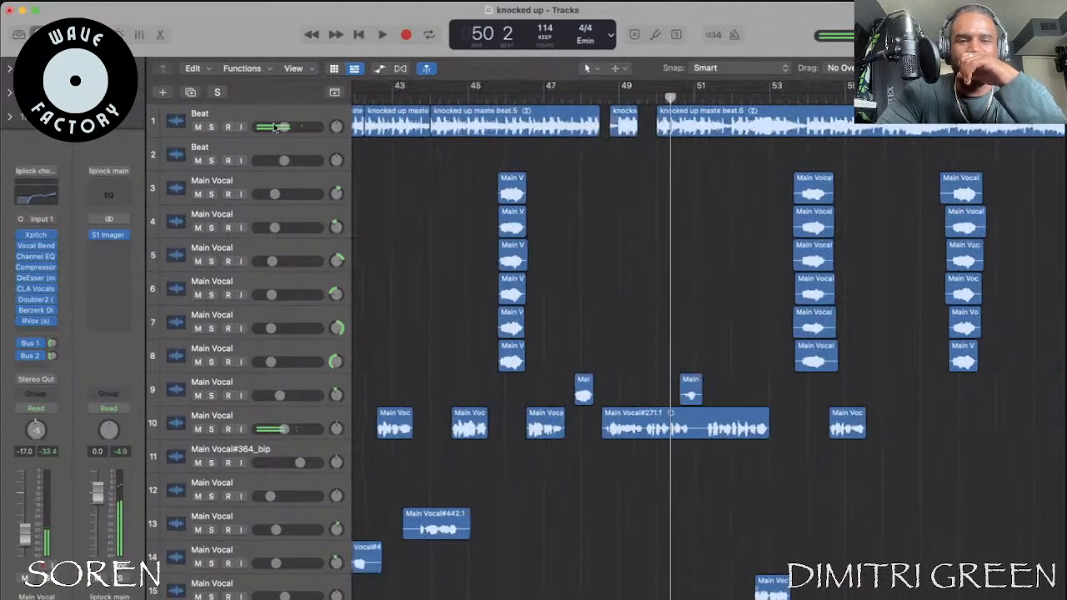
# Add a new empty audio track directly below the track 1 Beat track, using the same track settings
pyautogui.click(241, 111)
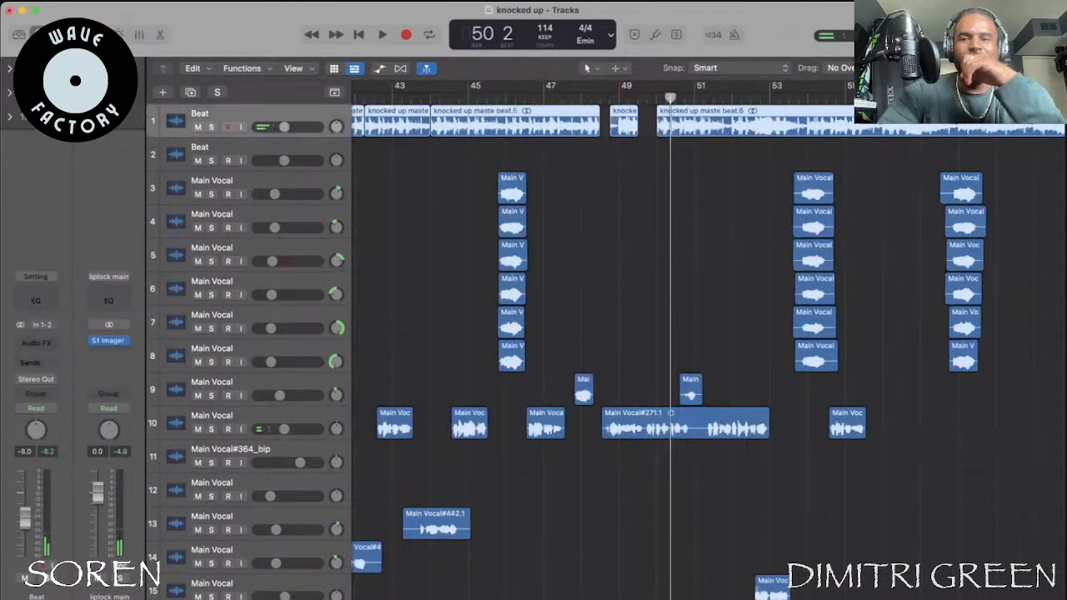
pyautogui.click(150, 2)
pyautogui.moveTo(163, 84)
pyautogui.click(406, 82)
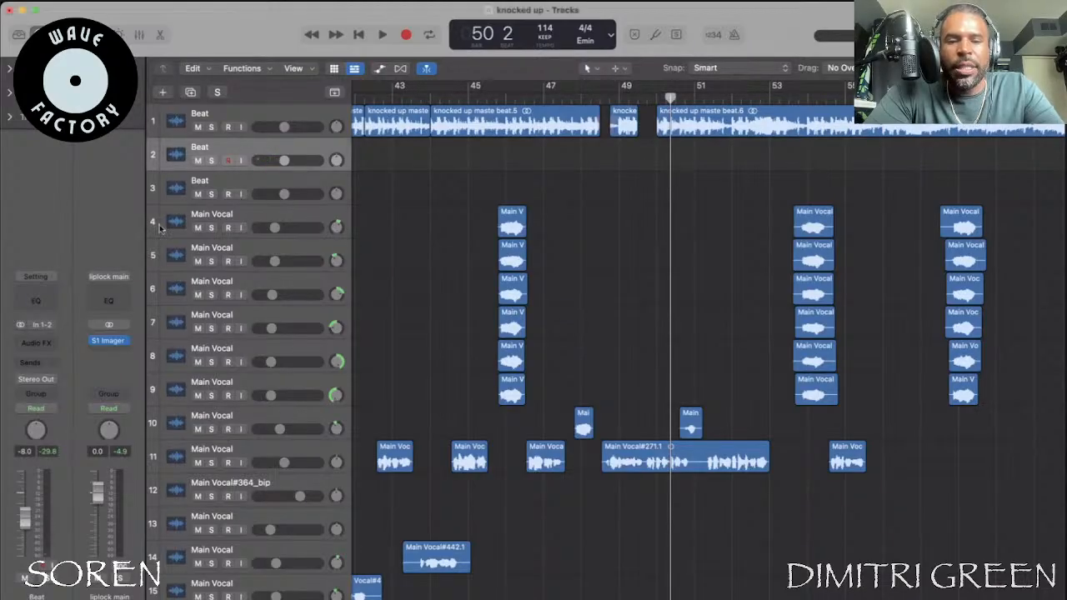
# Examine the beat region and stacked vocals after bar 48, placing the playhead at bars 50, 51, 52, 53 and 48
pyautogui.hscroll(8, 689, 202)
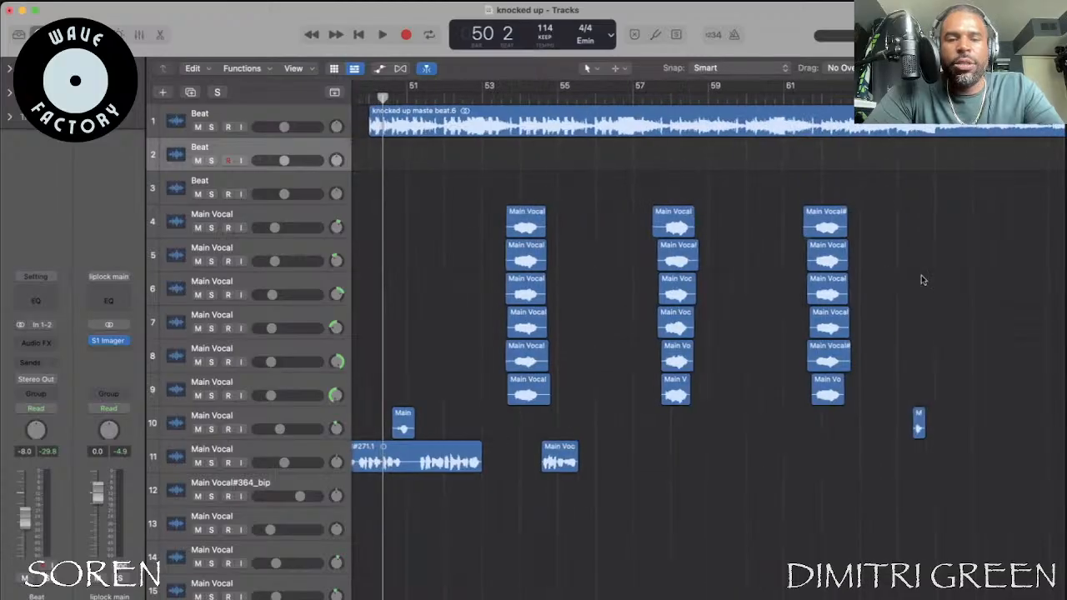
pyautogui.hscroll(3, 629, 145)
pyautogui.hscroll(-3, 630, 145)
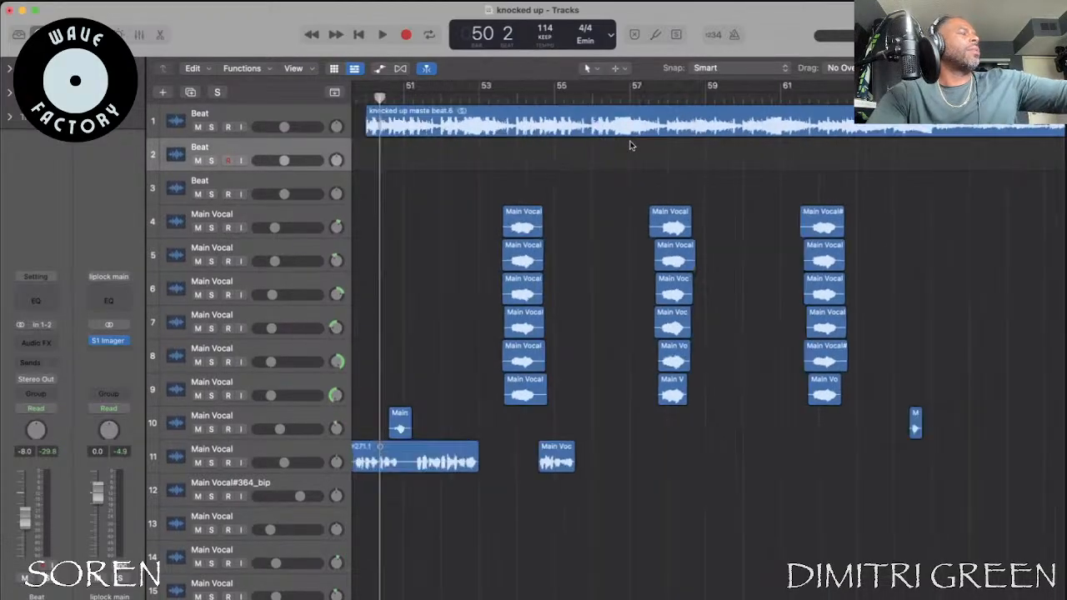
pyautogui.click(368, 97)
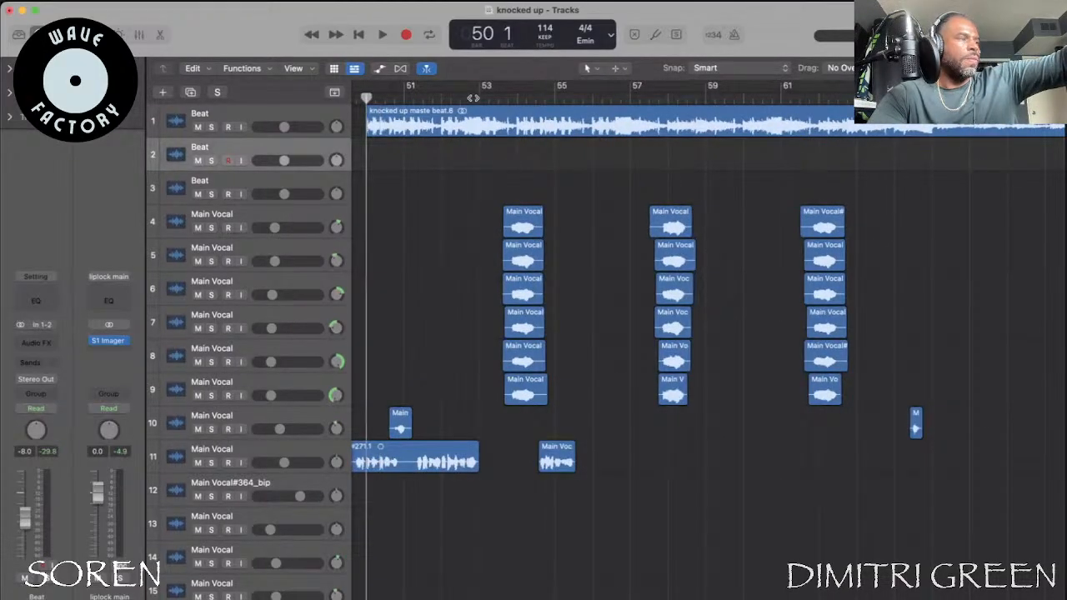
pyautogui.click(472, 98)
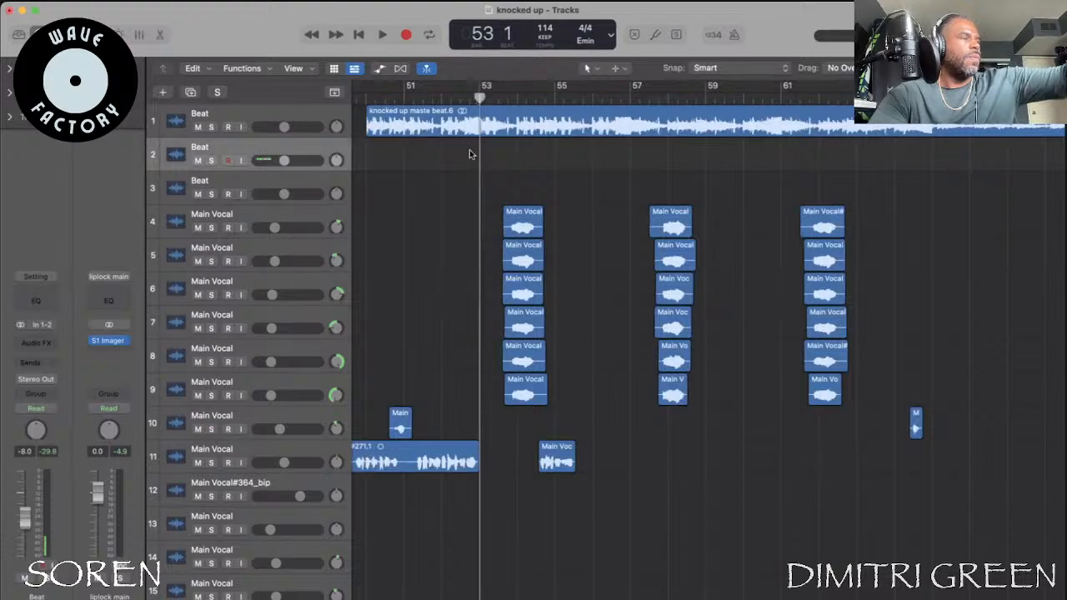
pyautogui.click(415, 96)
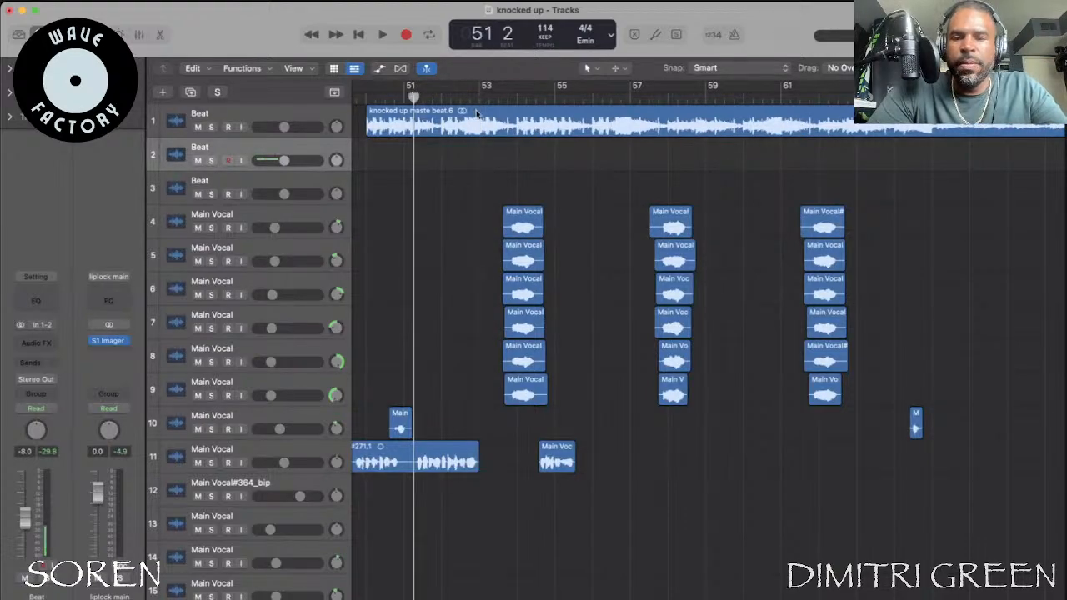
pyautogui.click(441, 98)
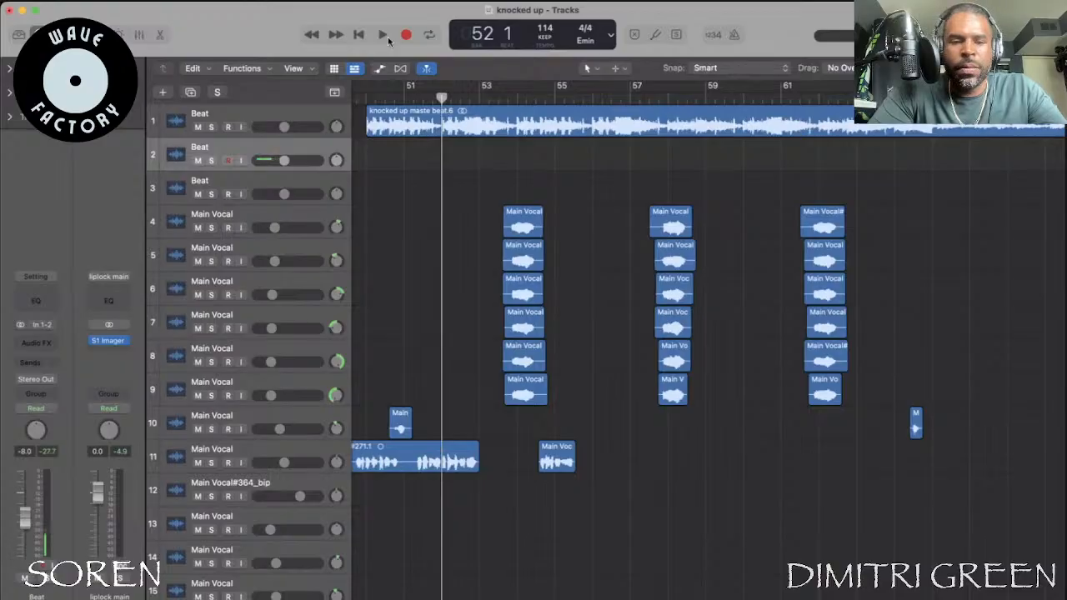
pyautogui.click(370, 99)
pyautogui.hscroll(-5, 406, 103)
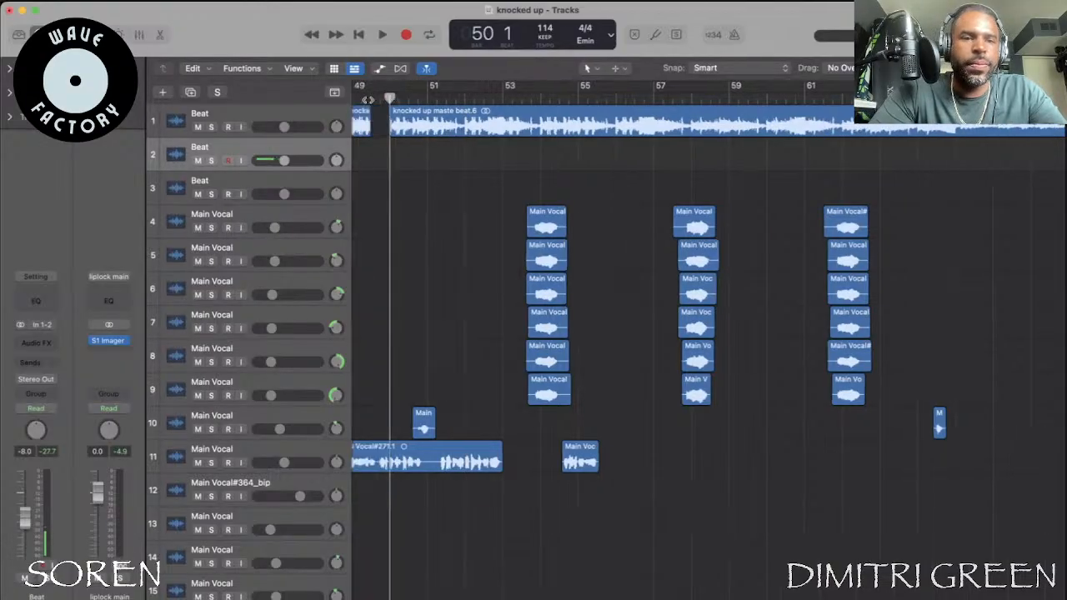
pyautogui.click(403, 99)
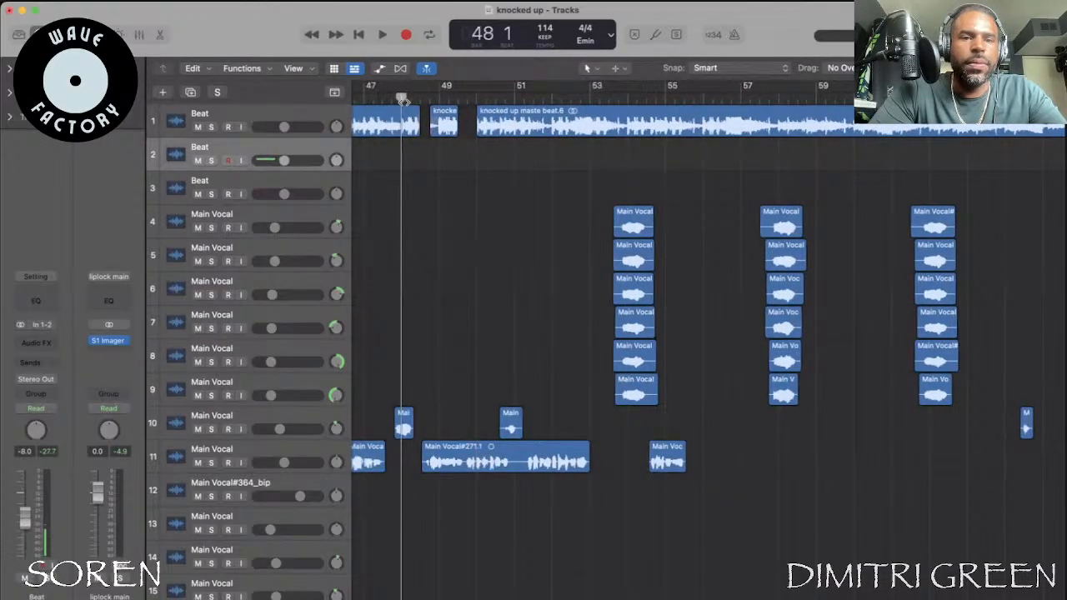
pyautogui.hscroll(-3, 408, 100)
# Play the full mix from bar 52 beat 2 on through the stacked vocals to bar 59
pyautogui.click(417, 98)
pyautogui.click(387, 98)
pyautogui.click(589, 98)
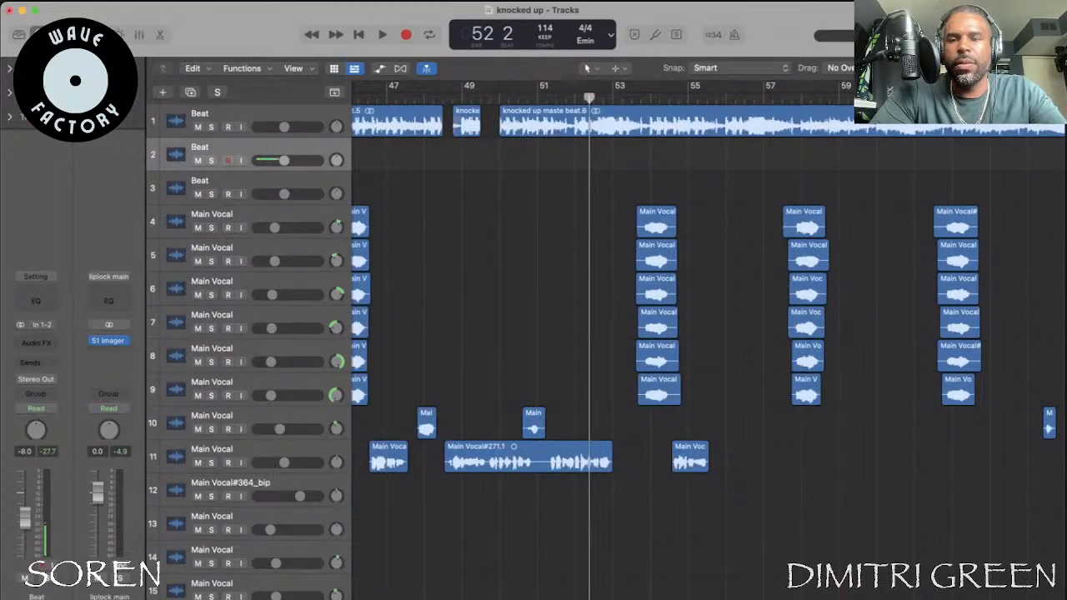
pyautogui.press('super+Left')
pyautogui.press('super+Left')
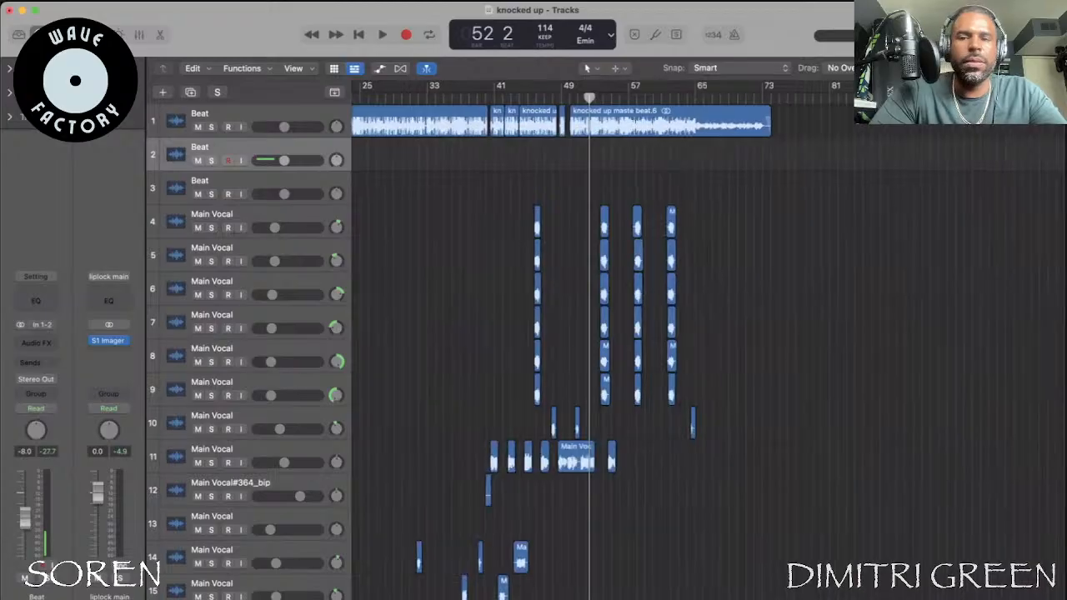
pyautogui.press('super+Right')
pyautogui.press('super+Right')
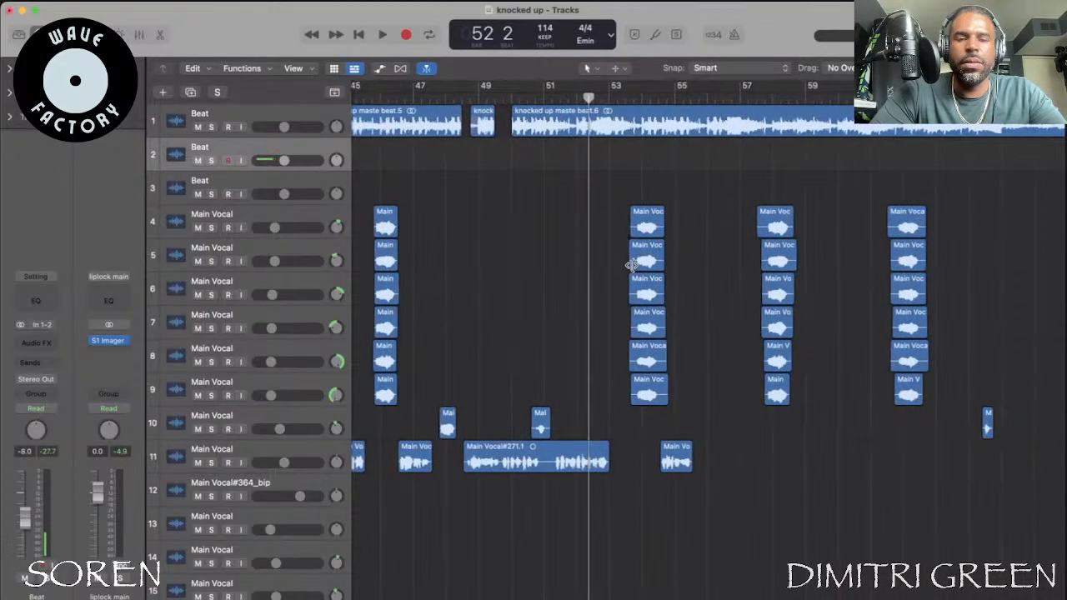
pyautogui.click(382, 35)
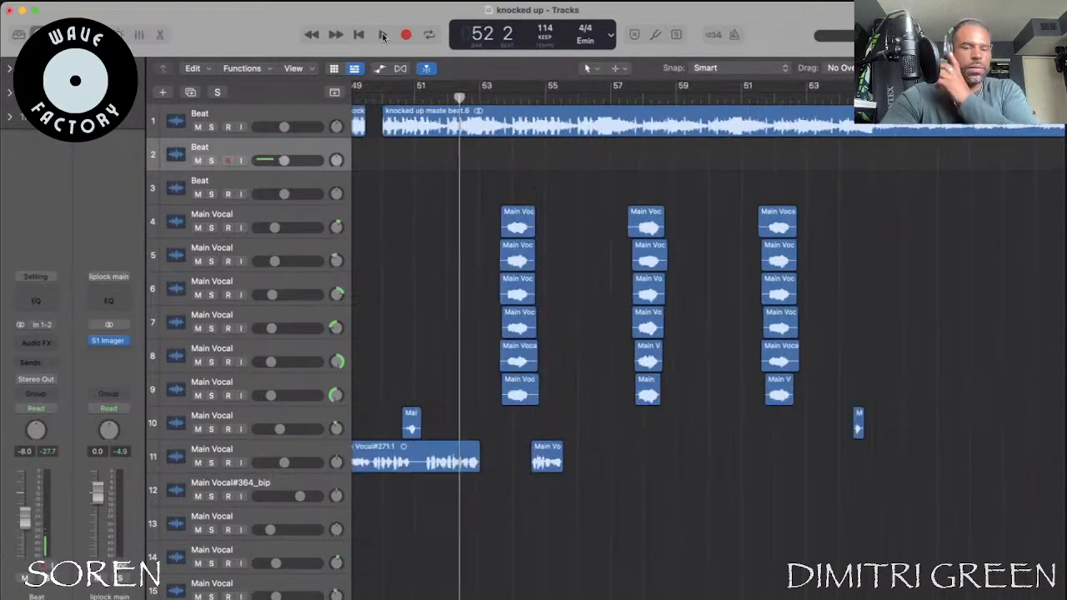
pyautogui.press('space')
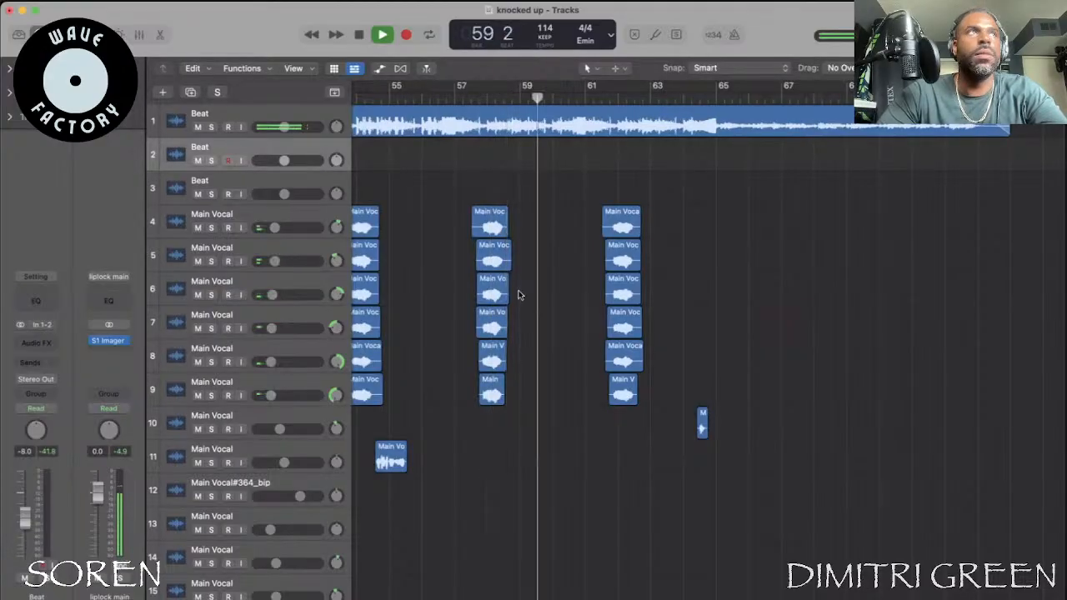
# Solo track 22 to audition its vocal region around bar 59, and turn the solo off again during playback
pyautogui.scroll(-10, 274, 442)
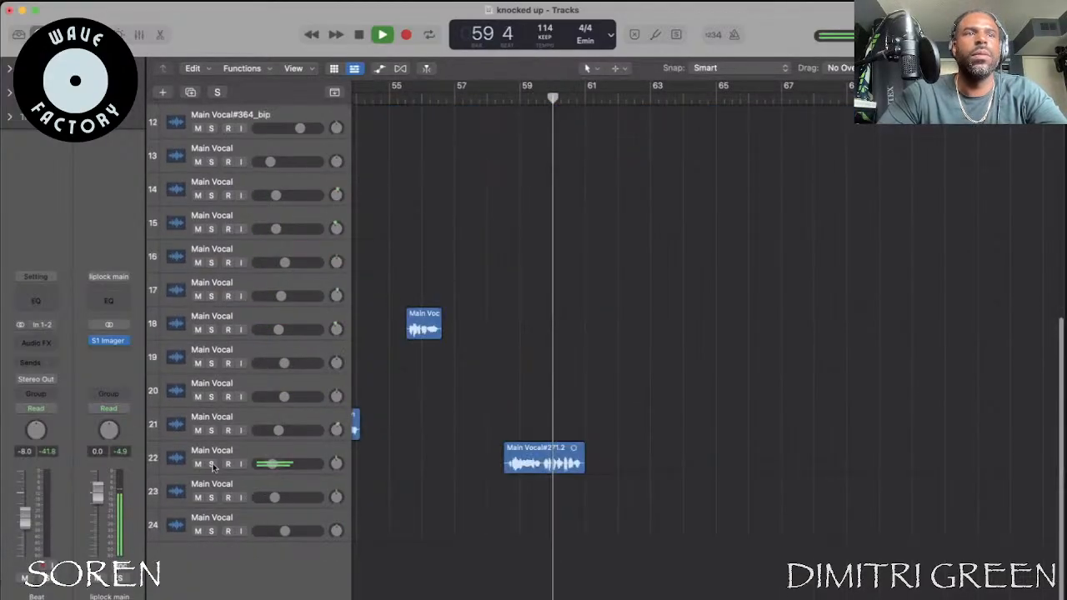
pyautogui.click(510, 97)
pyautogui.click(211, 464)
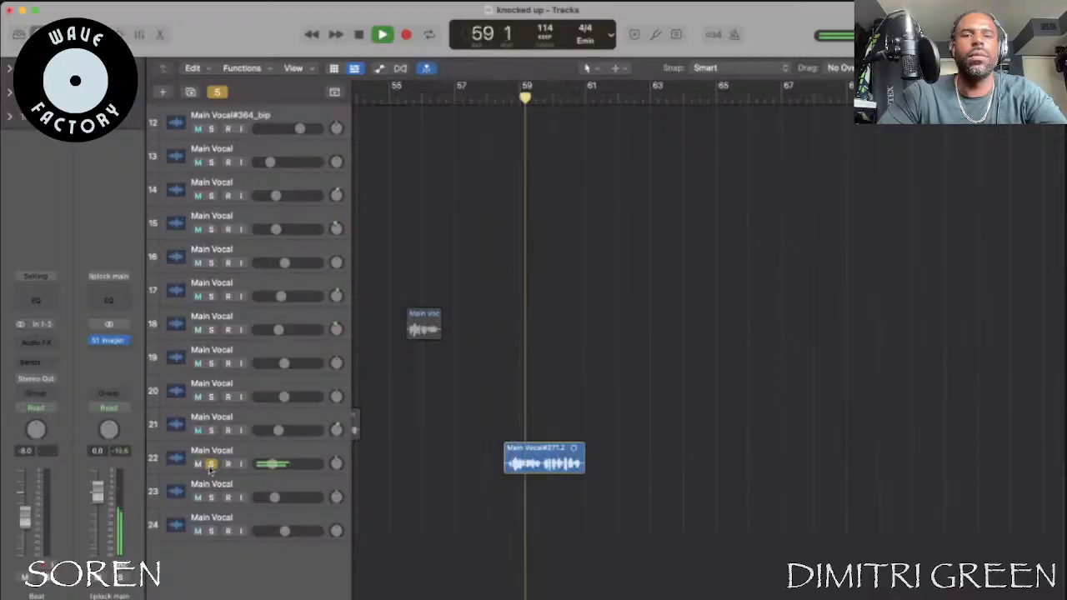
pyautogui.press('s')
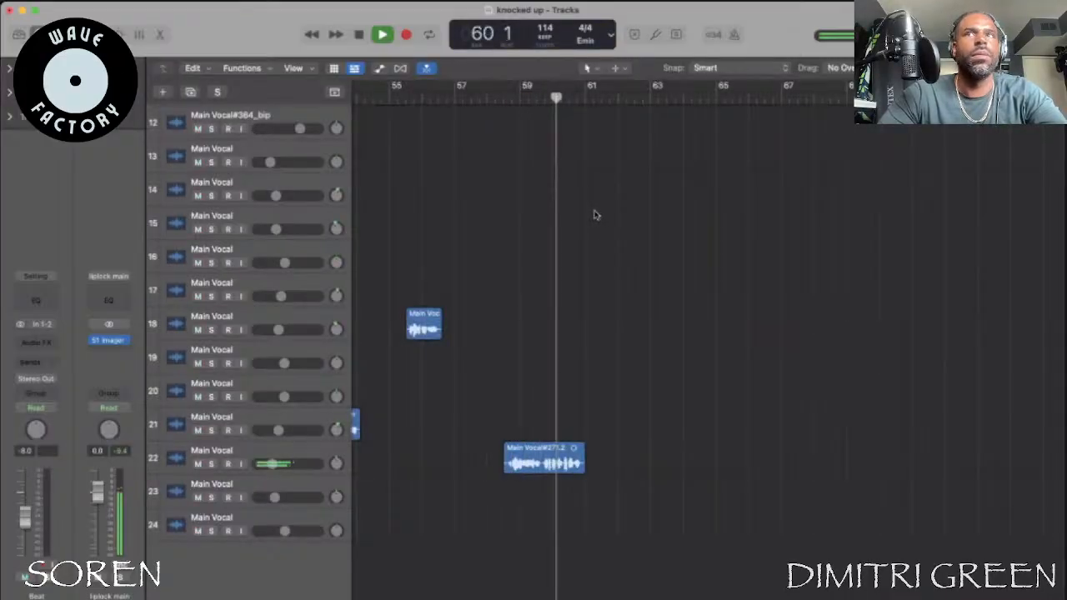
# Play the full mix with all layers into the ending, stopping at bar 66 beat 2, and view the whole song
pyautogui.scroll(6, 594, 215)
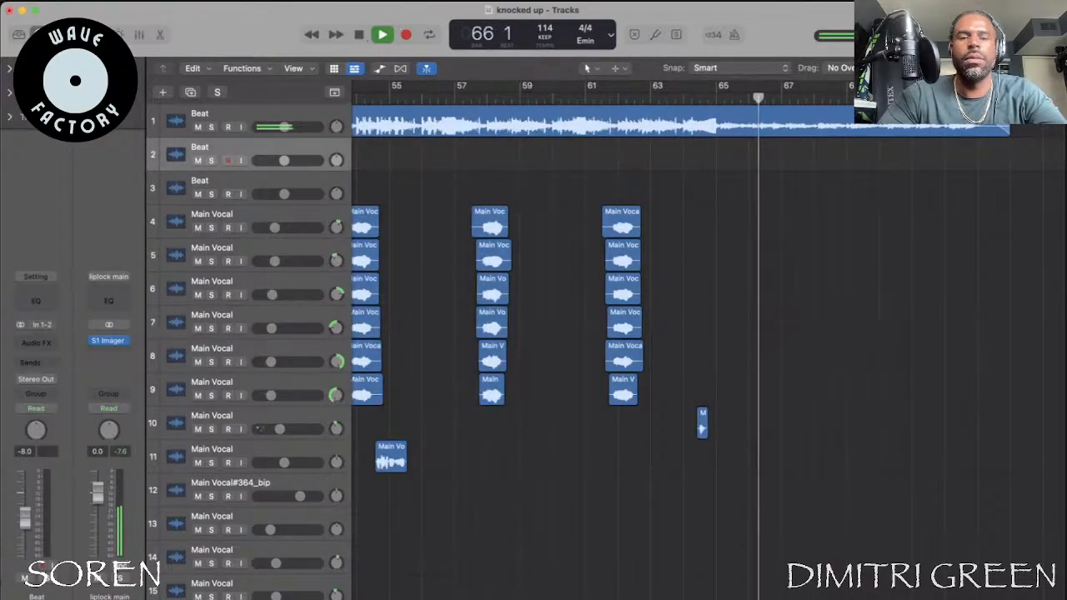
pyautogui.press('space')
pyautogui.press('super+Right')
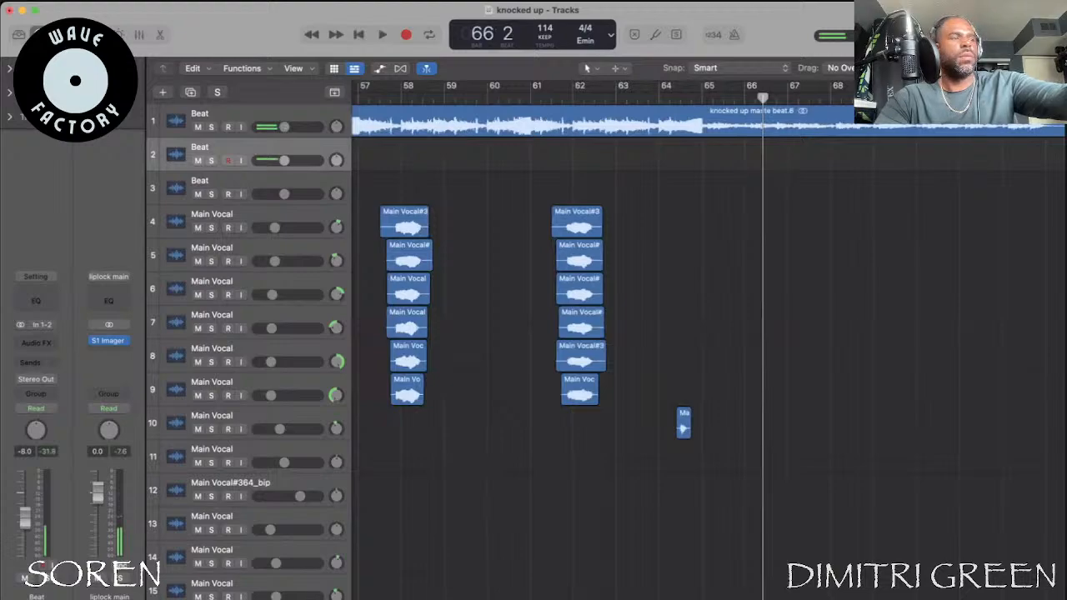
pyautogui.press('super+Right')
pyautogui.press('z')
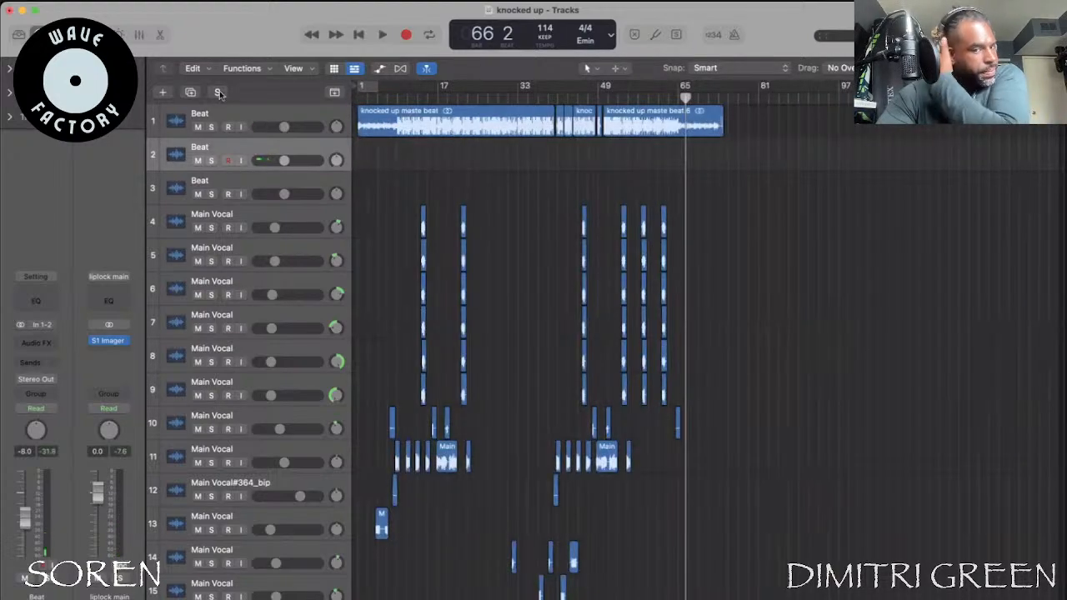